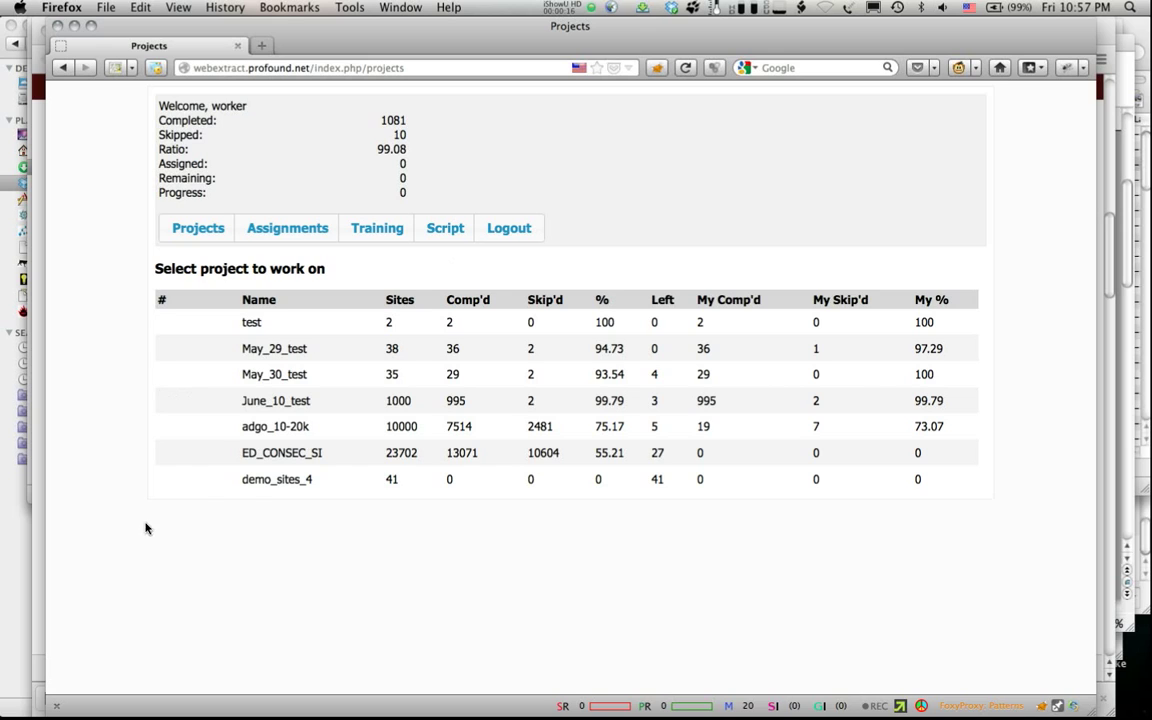
Step: Highlight demo_sites_4, its 41 sites, the user name, and the 1081 / 10 / 99.08 stats
mouse_move(225, 485)
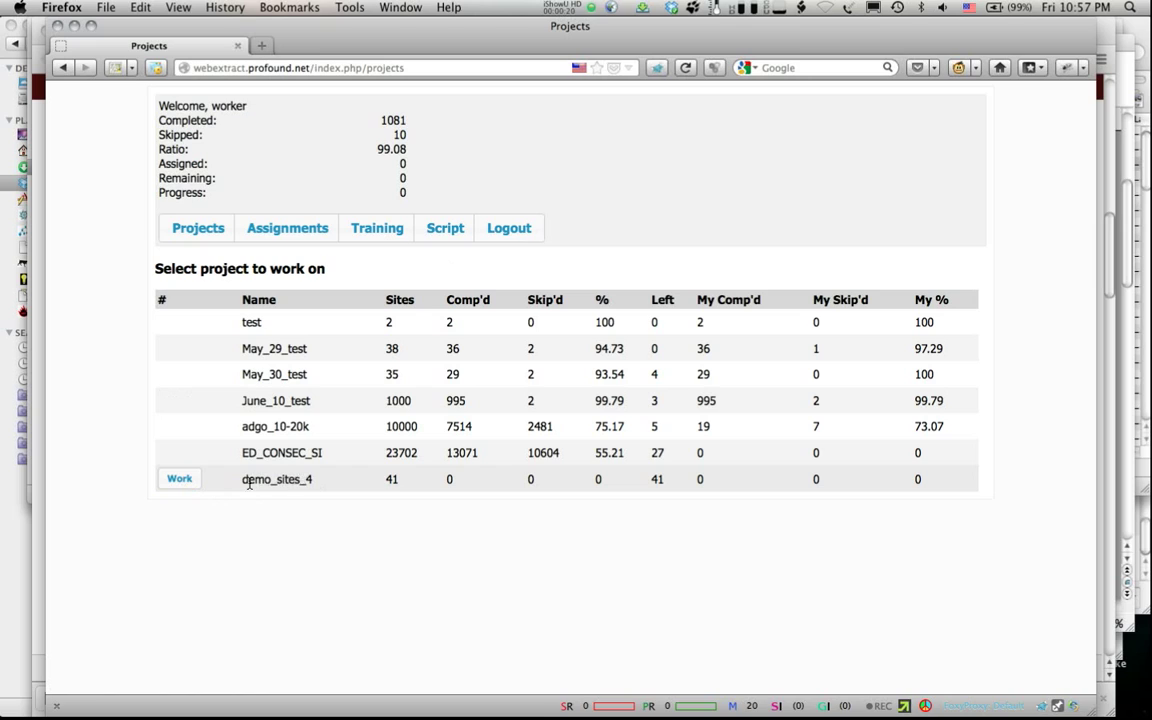
drag(240, 479, 316, 484)
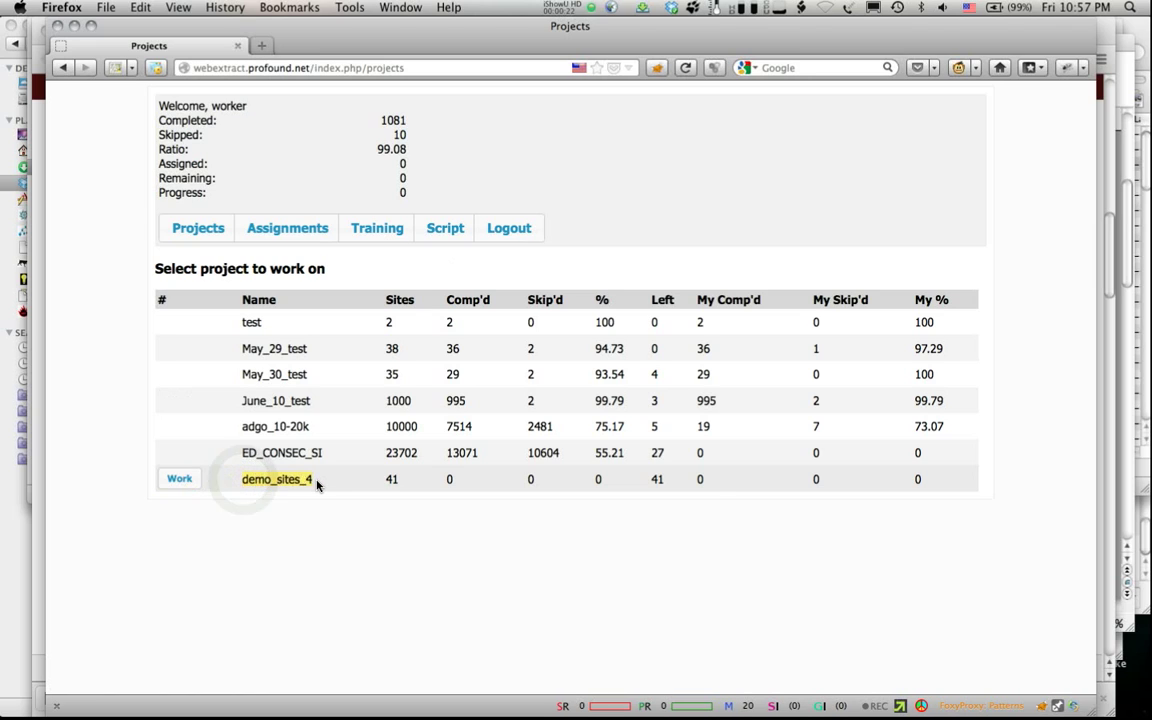
click(384, 480)
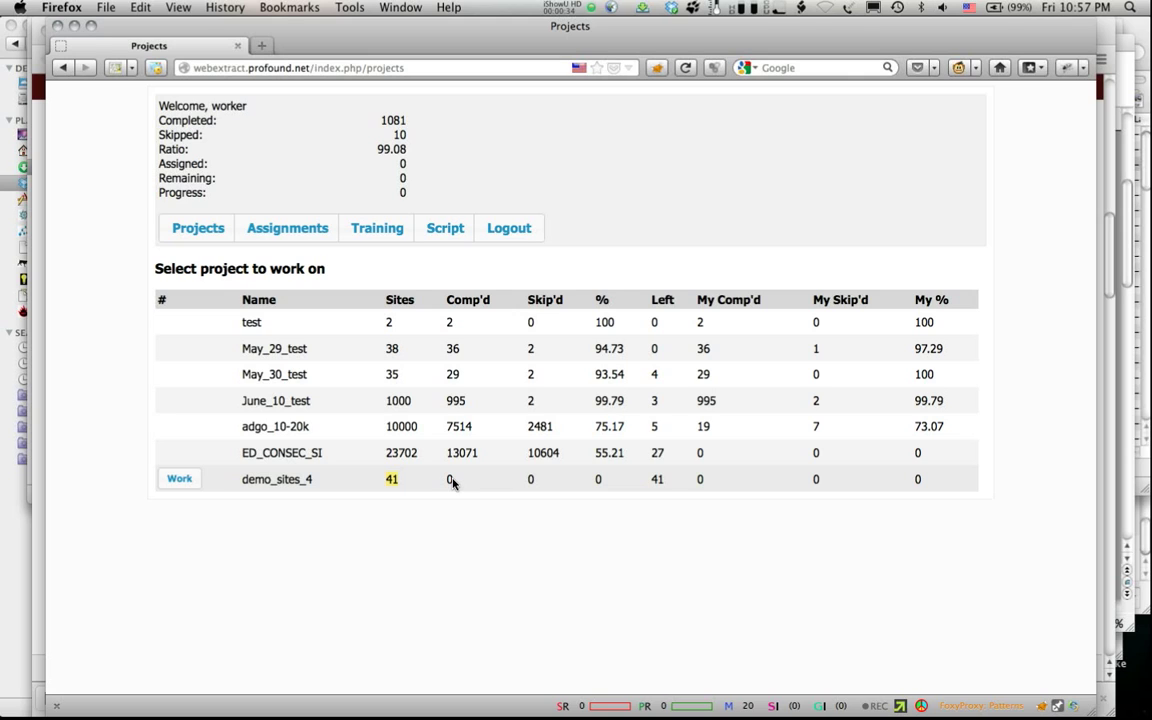
click(531, 482)
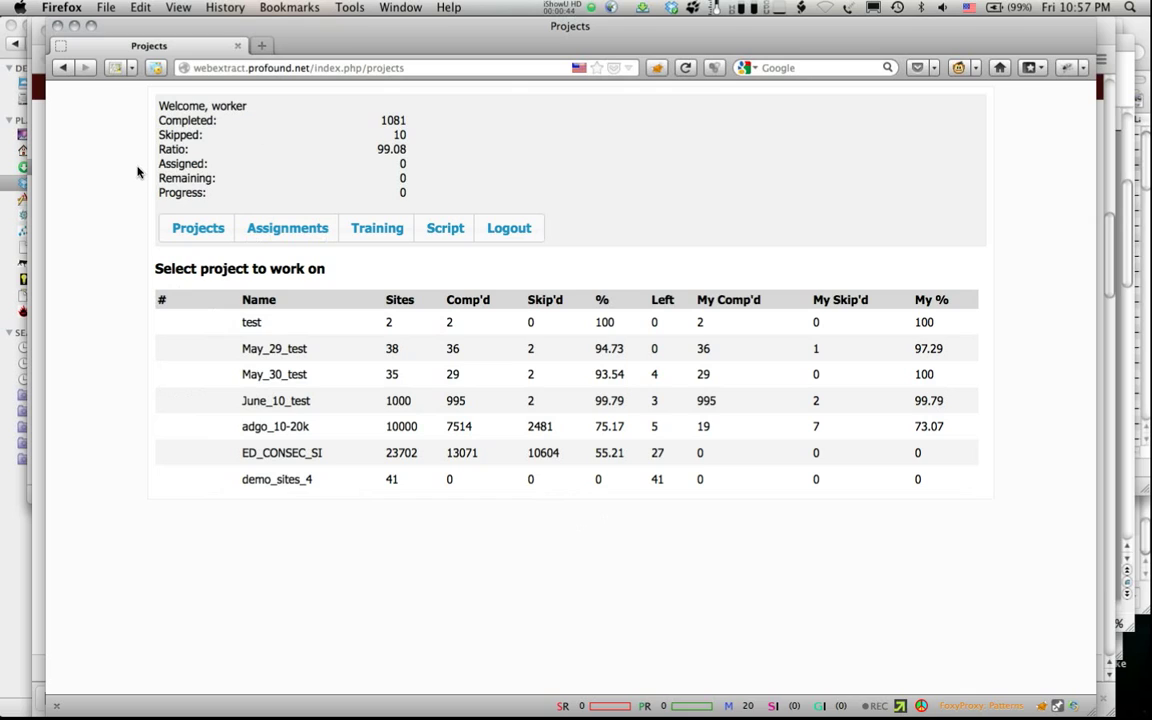
double_click(228, 106)
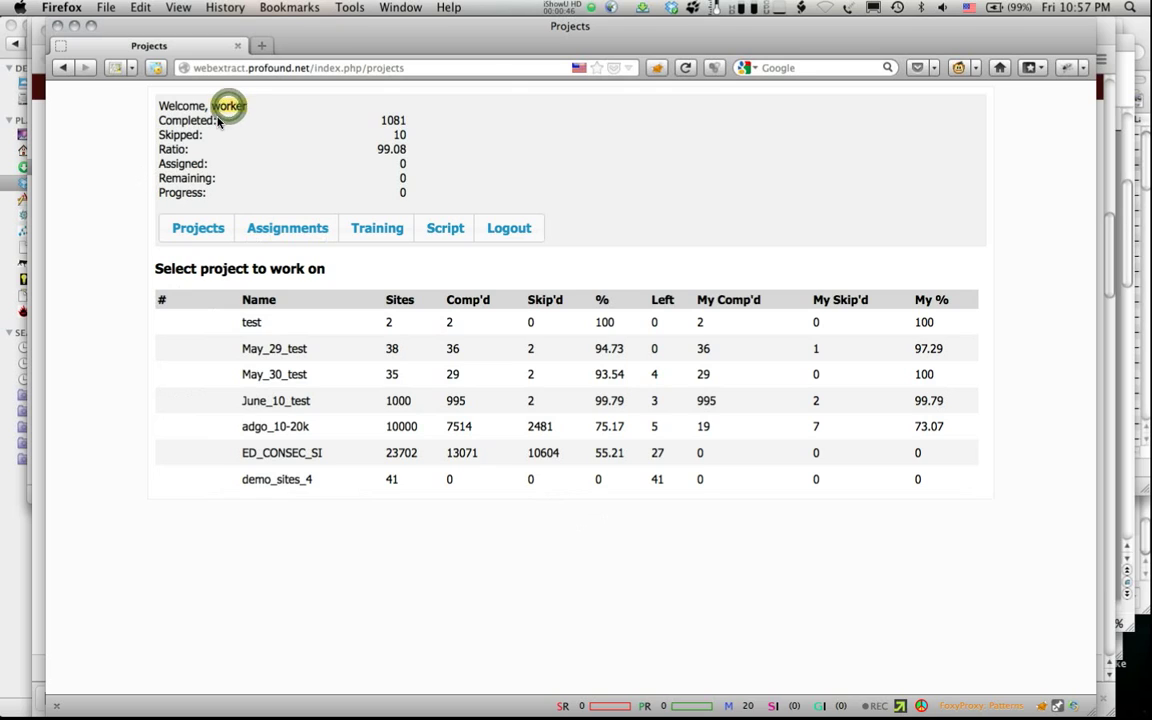
double_click(393, 120)
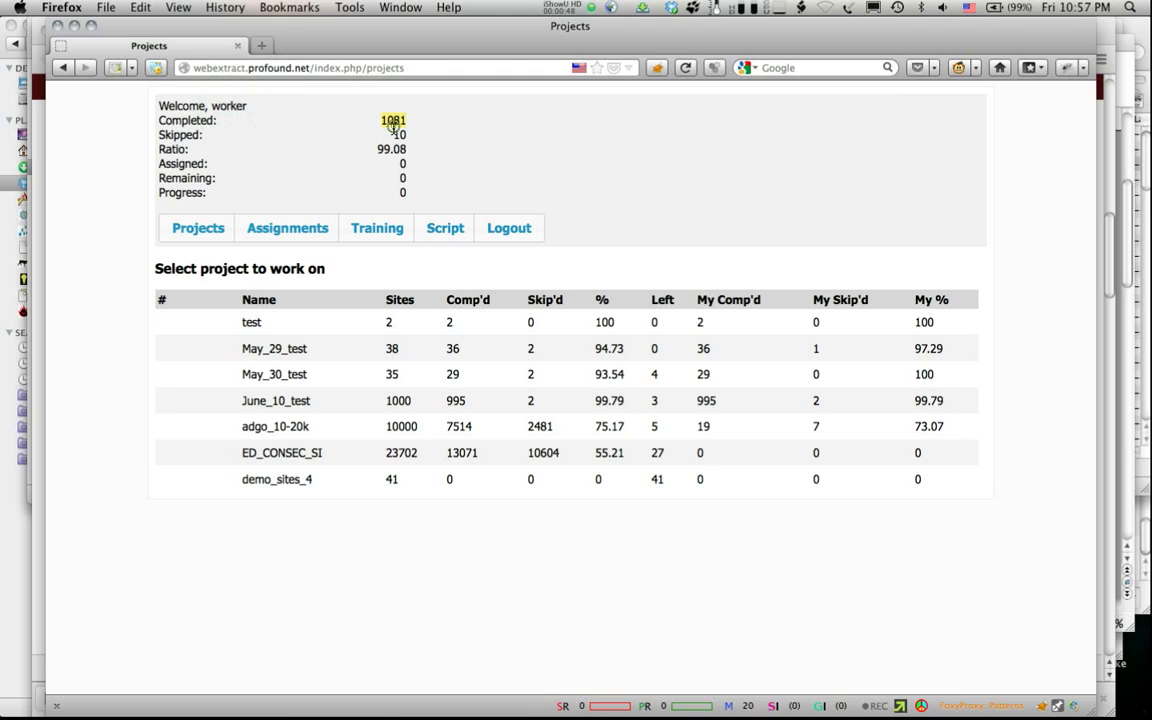
double_click(403, 134)
double_click(385, 147)
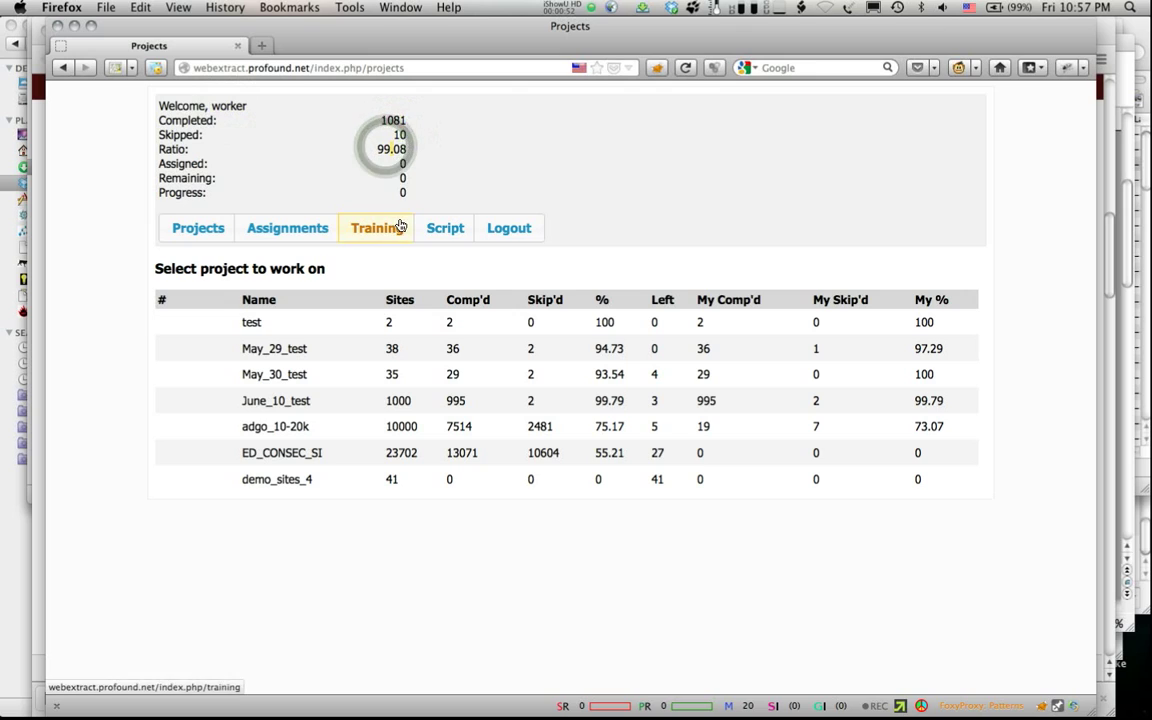
Step: Download and install the Data Scraper user script, verify it's up to date, and return to Projects
click(451, 238)
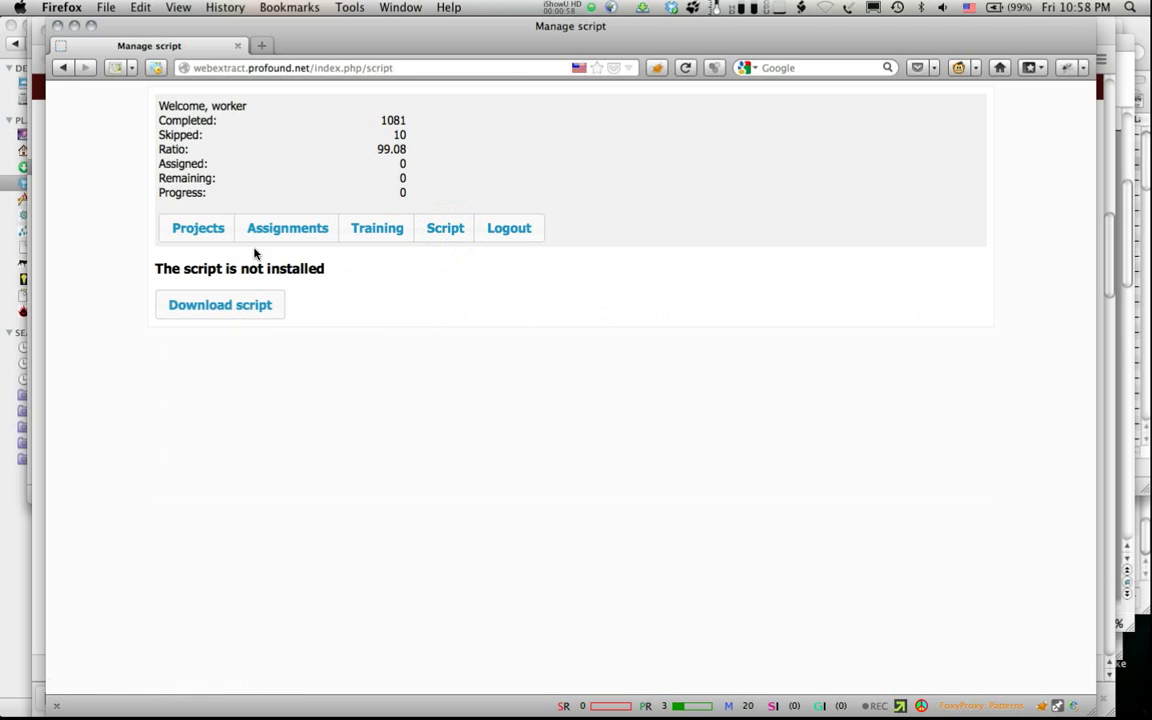
click(209, 303)
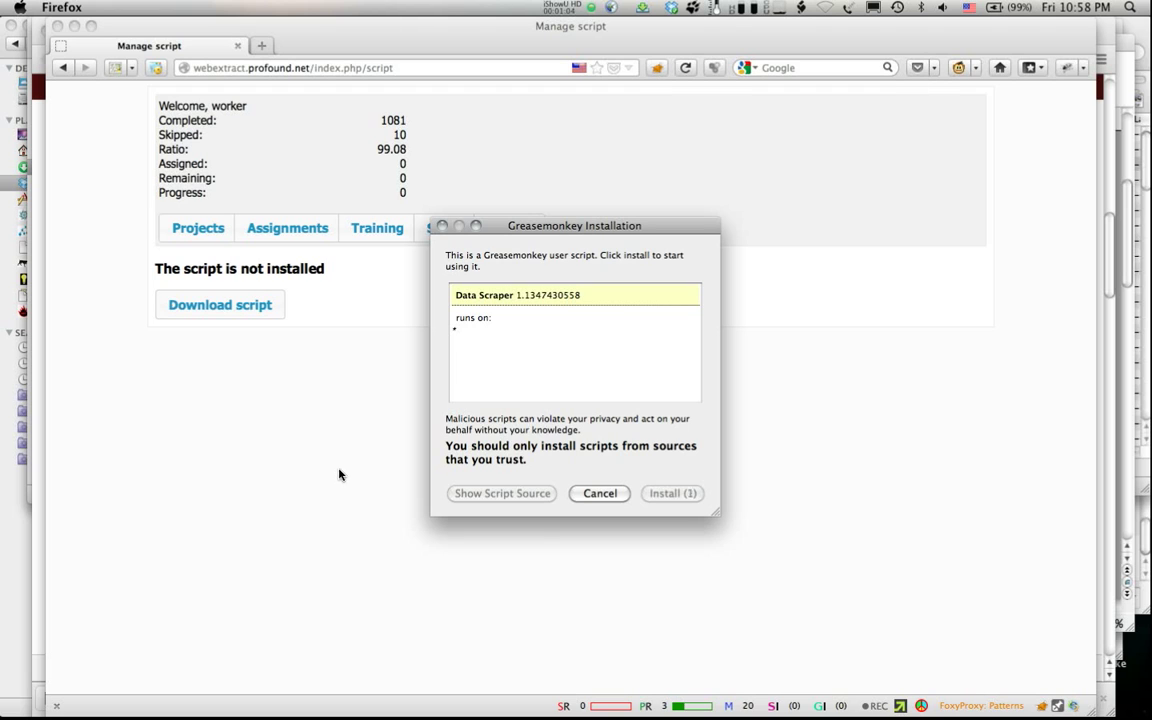
click(671, 496)
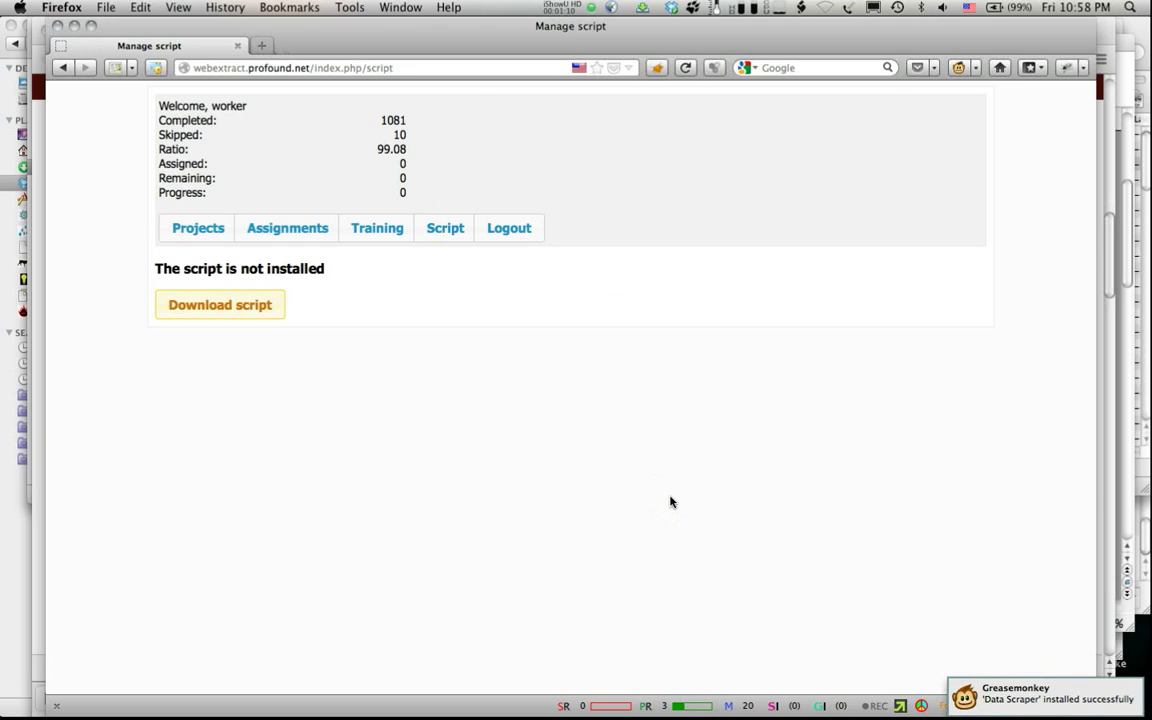
click(443, 230)
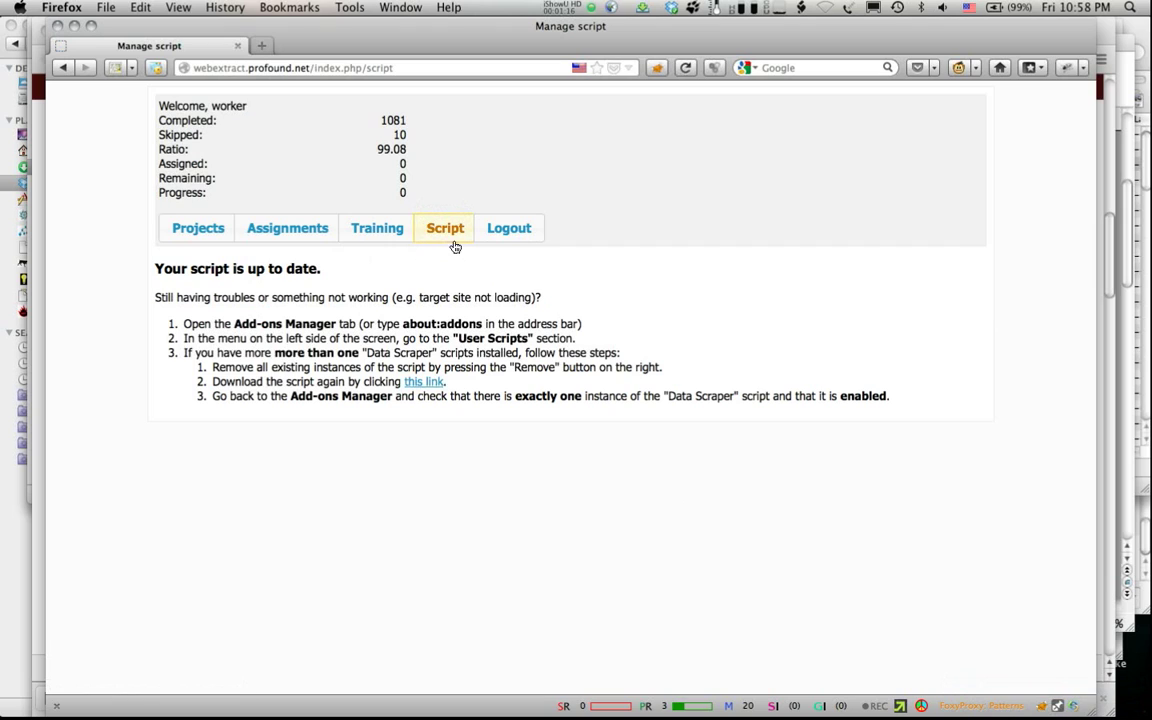
click(188, 228)
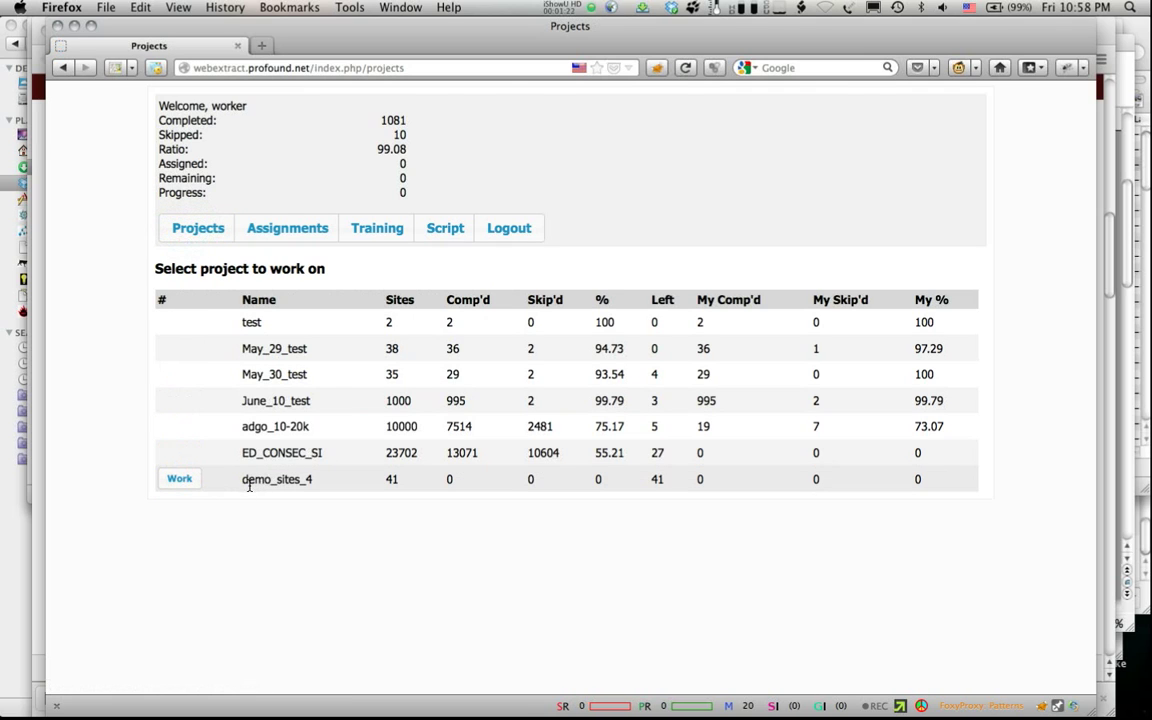
Step: Open demo_sites_4 and start work on wilsondigital.com, returning to its work tab
click(179, 480)
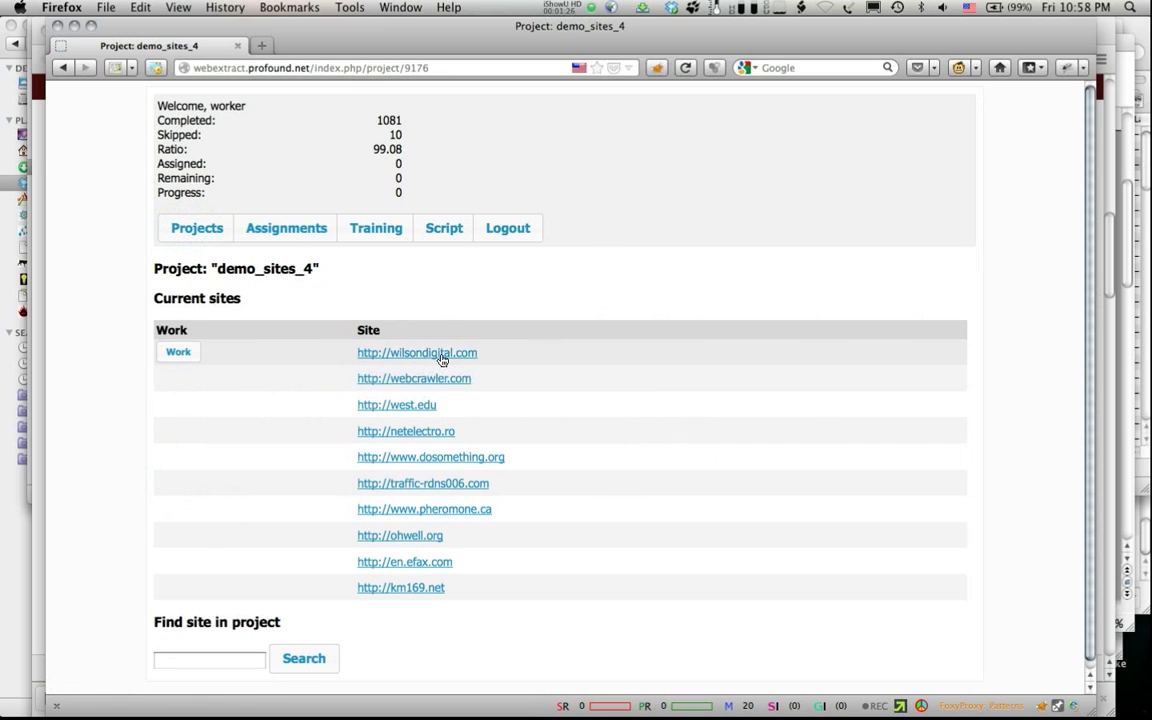
click(175, 355)
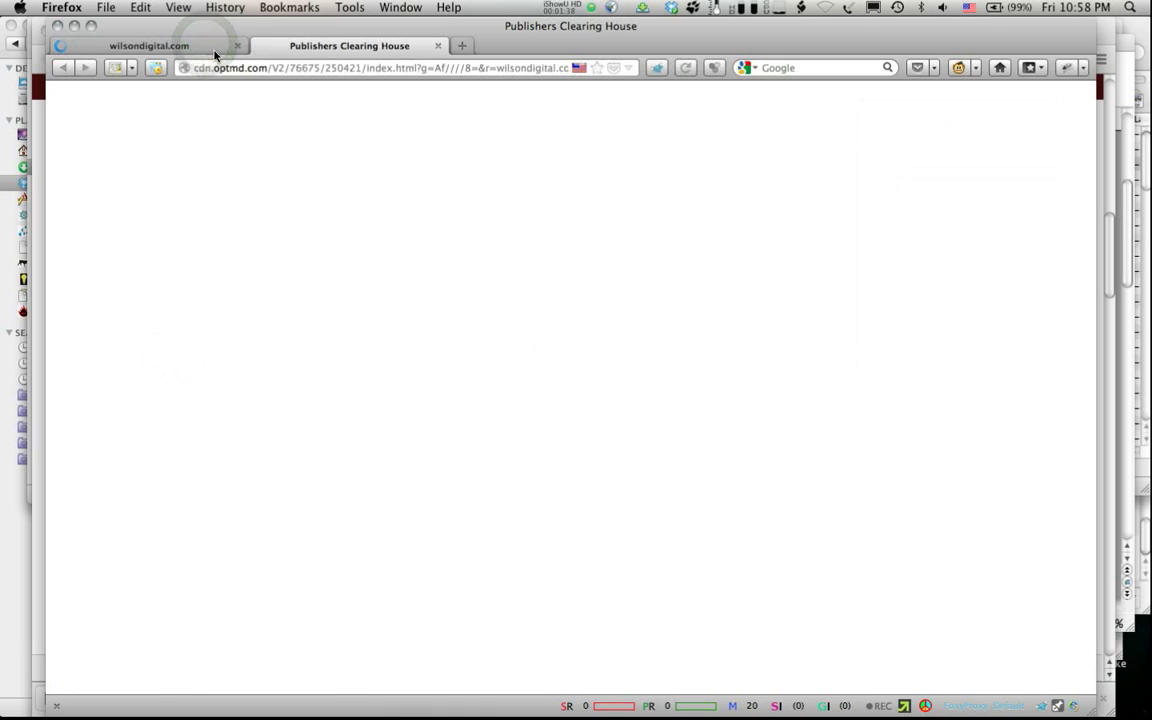
click(158, 48)
click(158, 48)
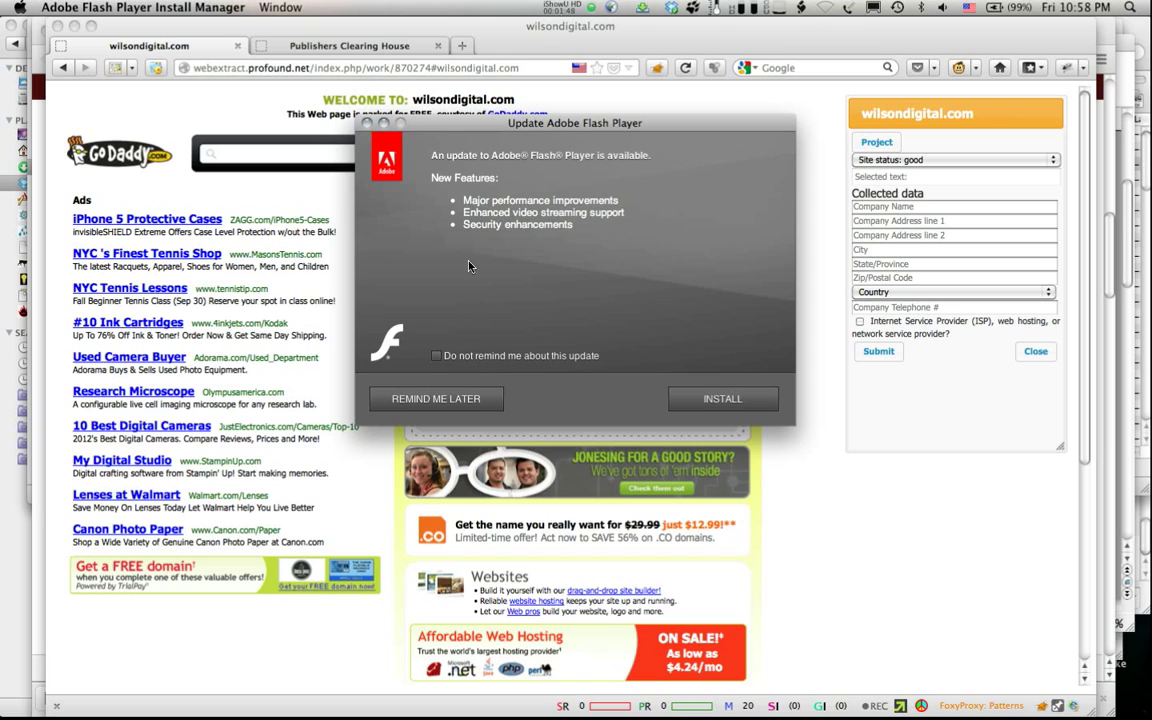
Step: Dismiss the Flash update prompt and set wilsondigital.com's status to 'Ads Portal. Nothing but Ads.'
click(367, 123)
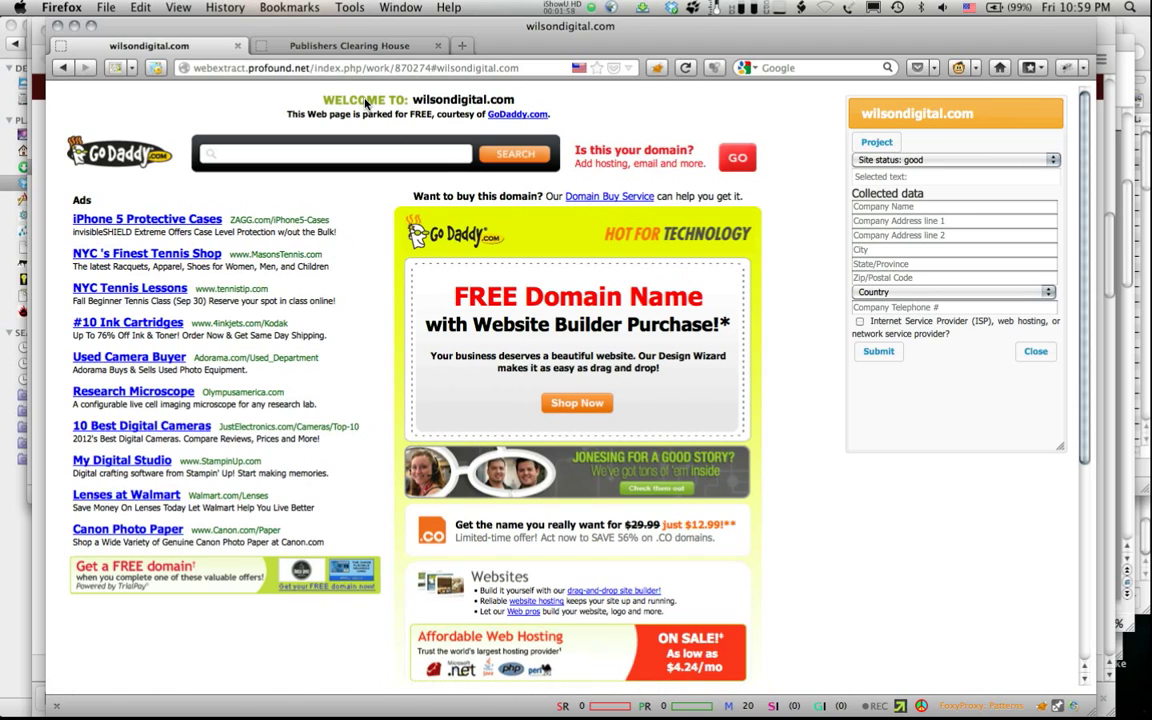
click(1050, 159)
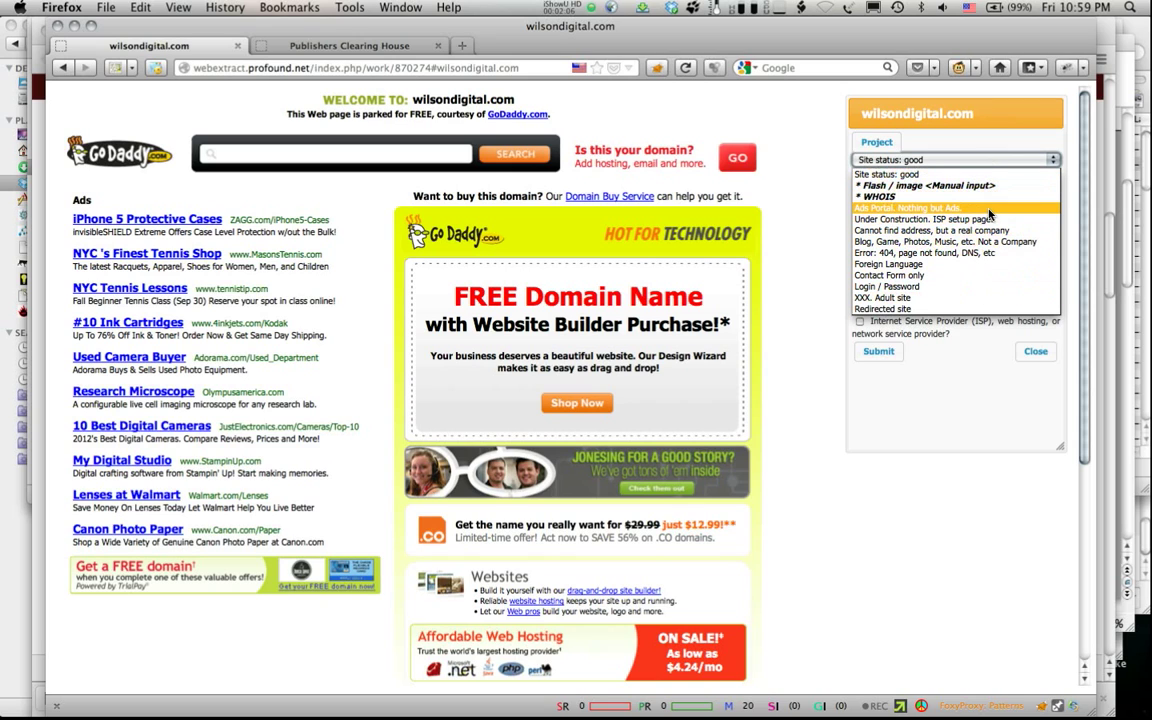
click(931, 208)
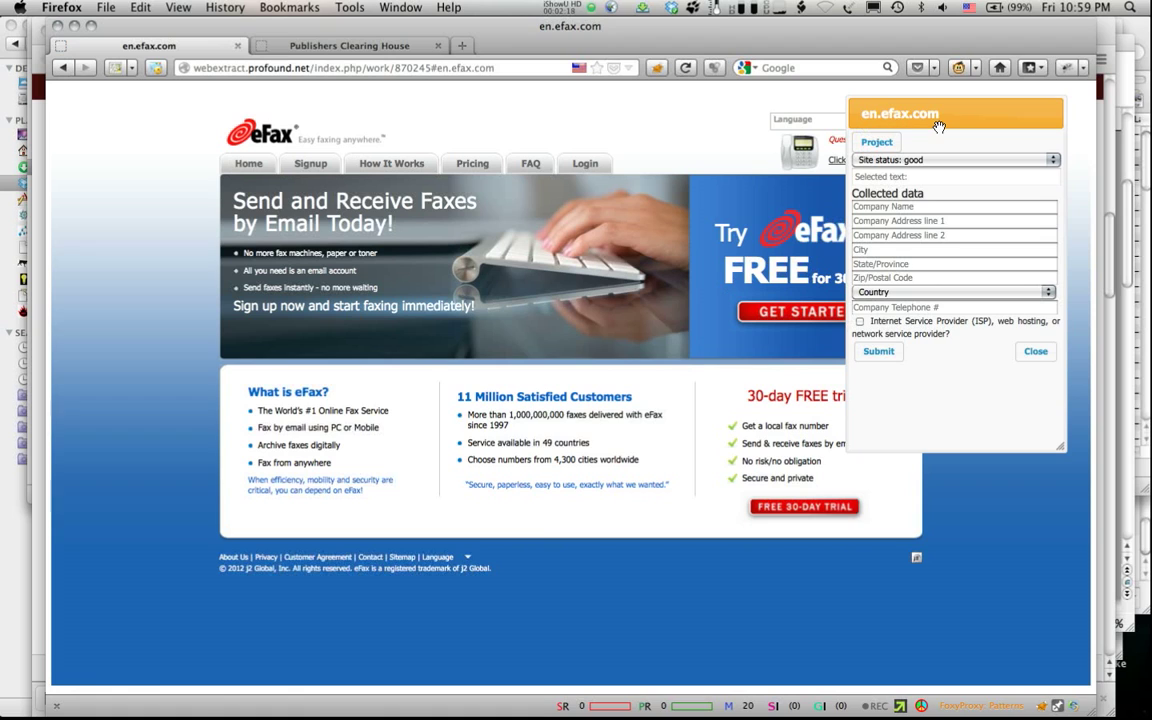
Step: Copy eFax's North America USA phone number into Company Telephone #
click(368, 559)
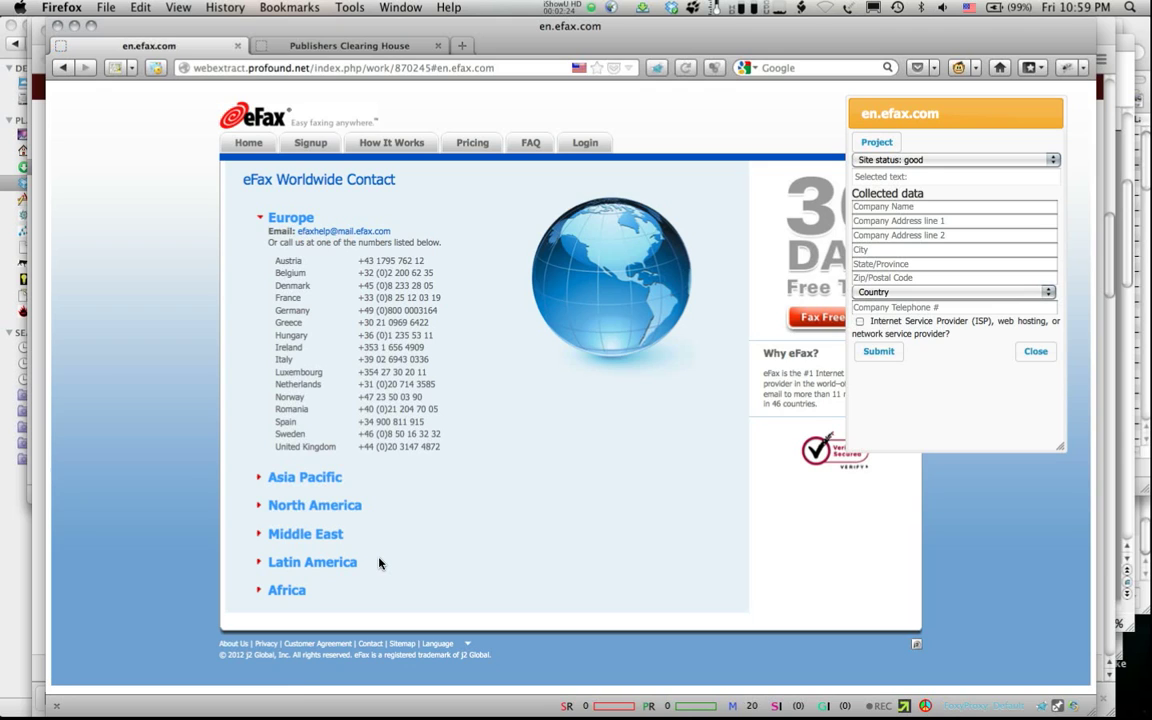
click(320, 510)
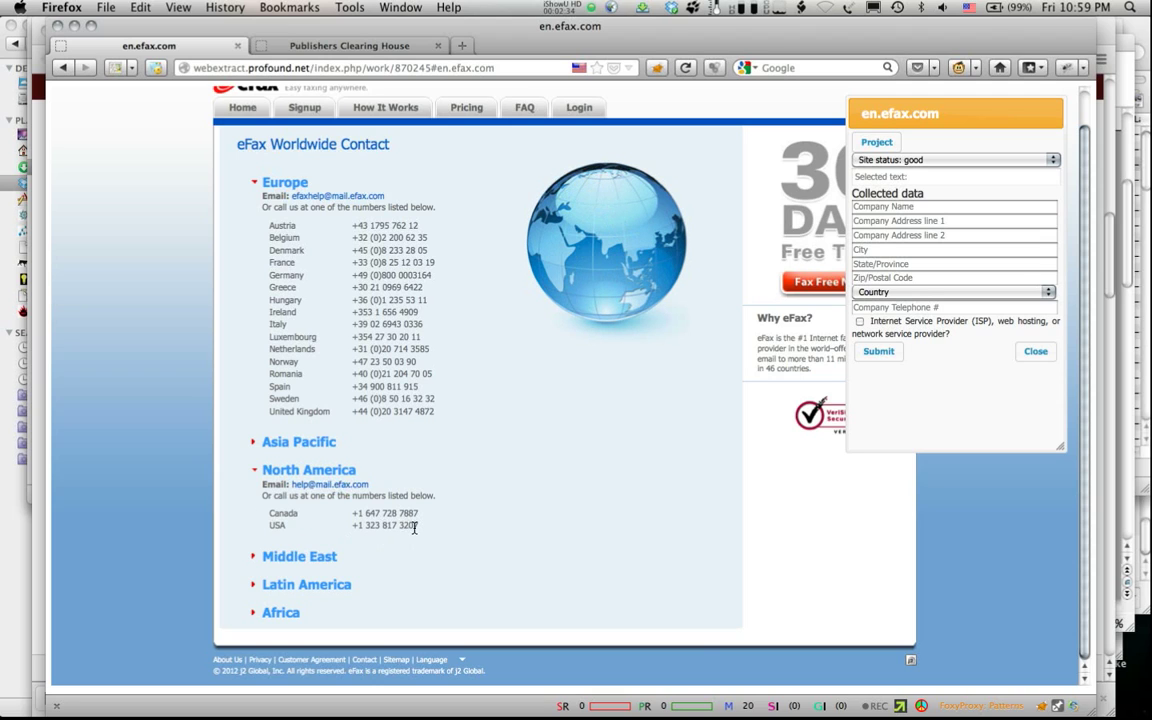
drag(418, 530, 351, 529)
key(ctrl+c)
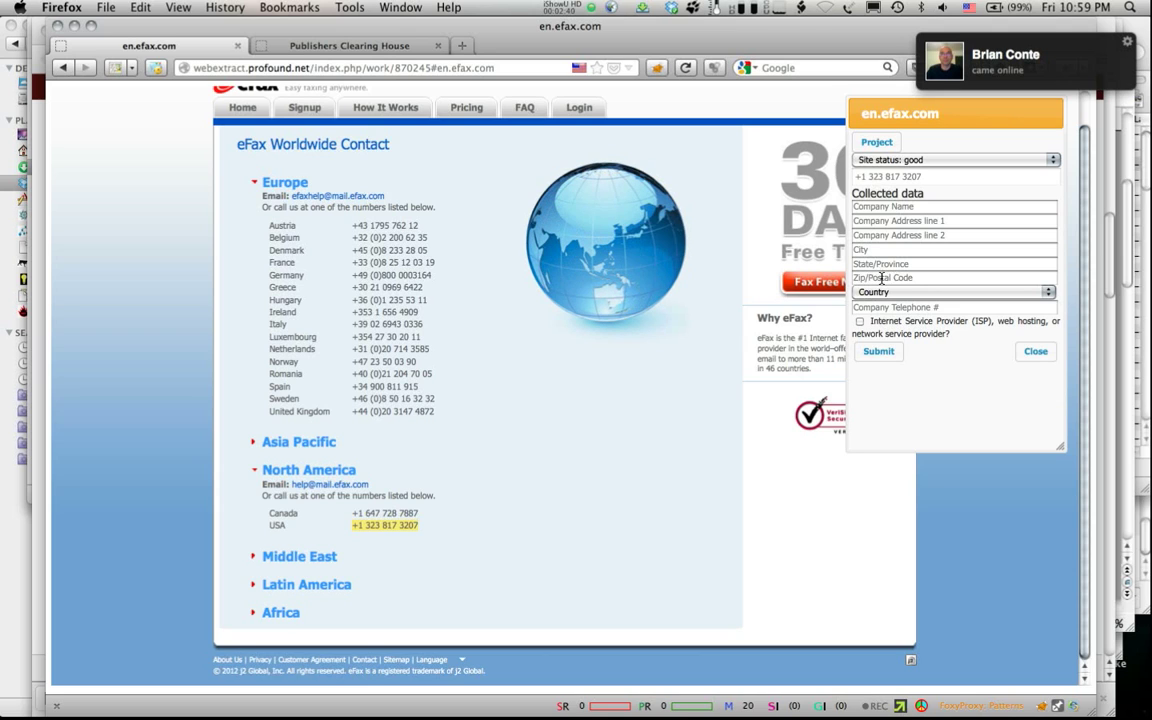
click(870, 308)
key(ctrl+v)
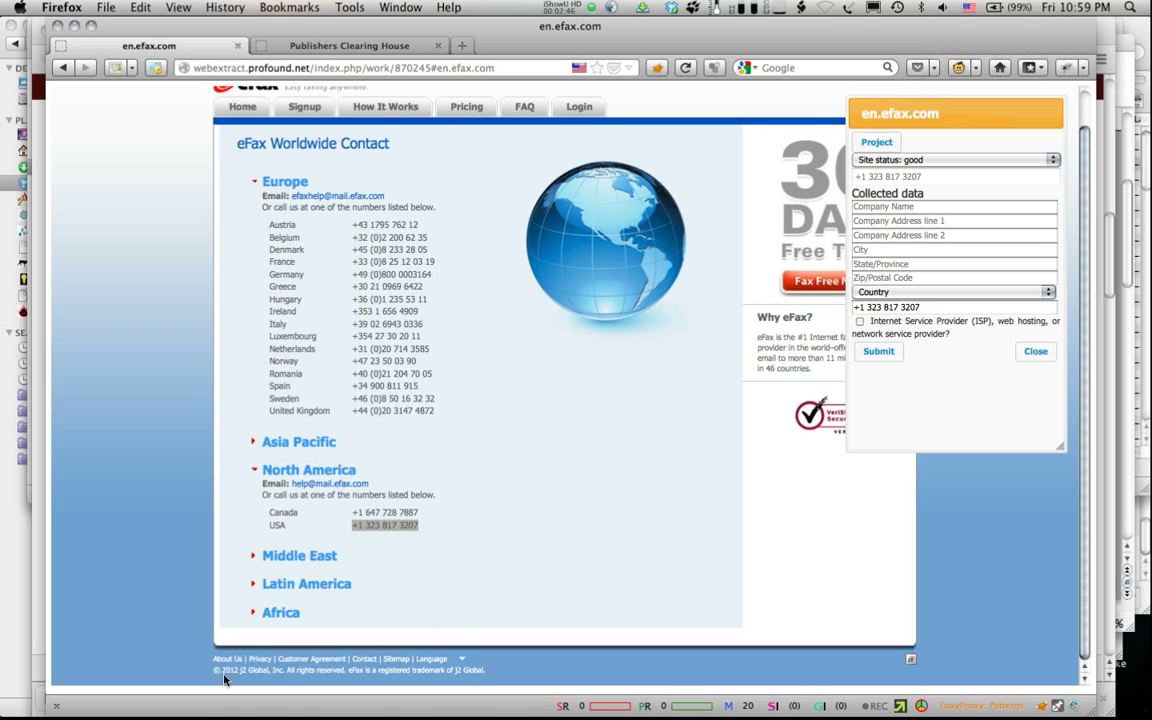
Step: Copy j2 Global, Inc. from the page footer into Company Name
drag(238, 673, 285, 673)
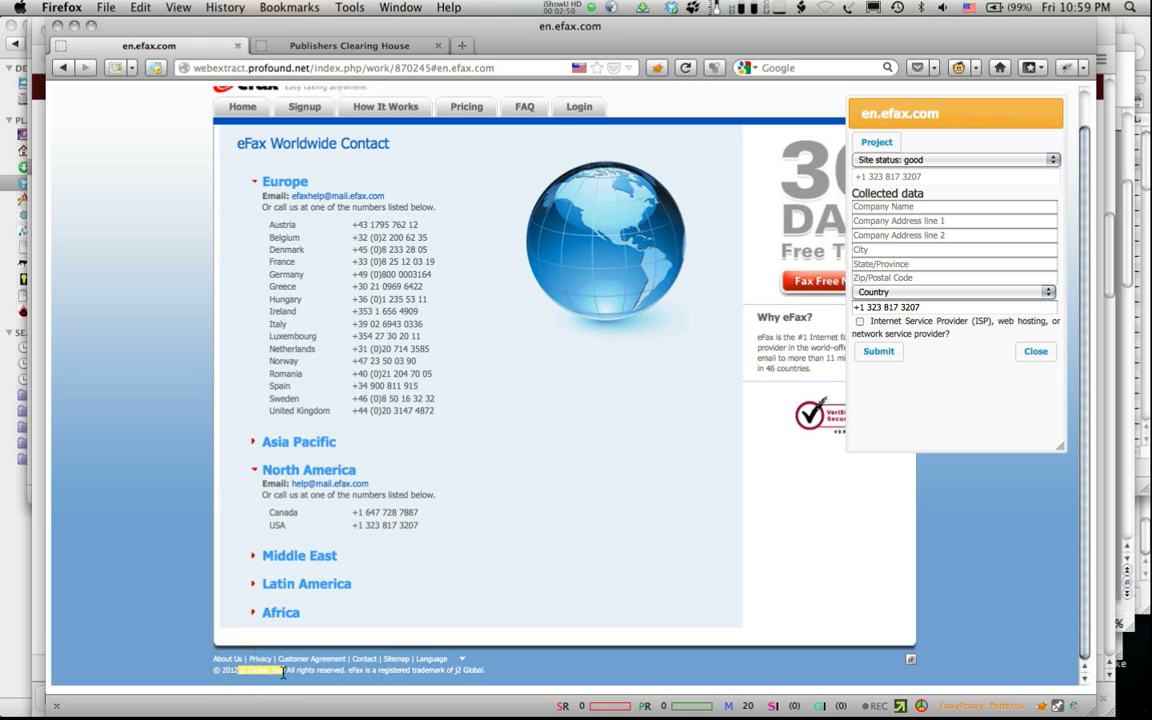
key(ctrl+c)
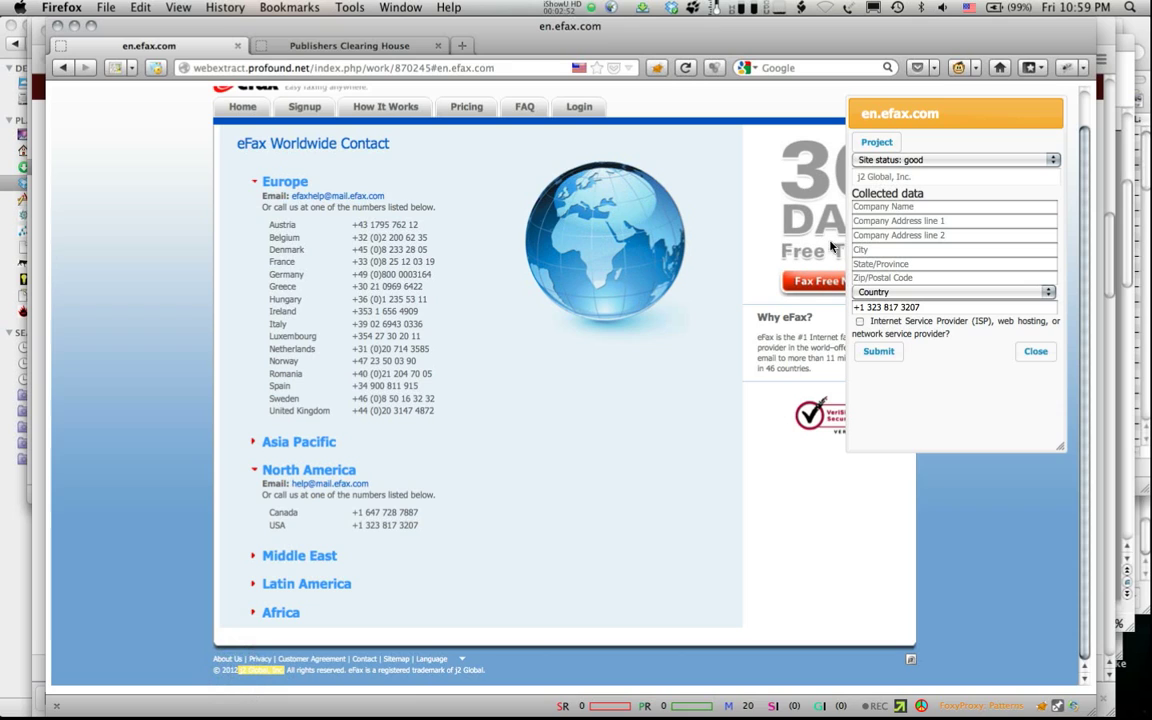
click(877, 207)
key(ctrl+v)
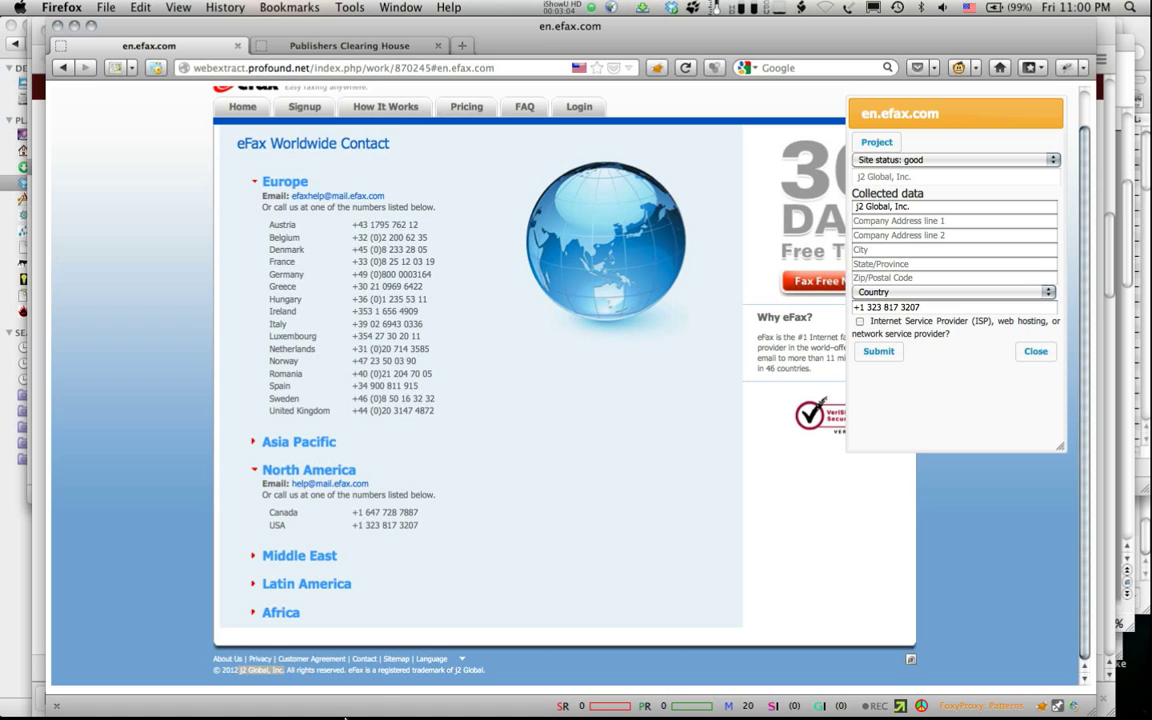
click(263, 661)
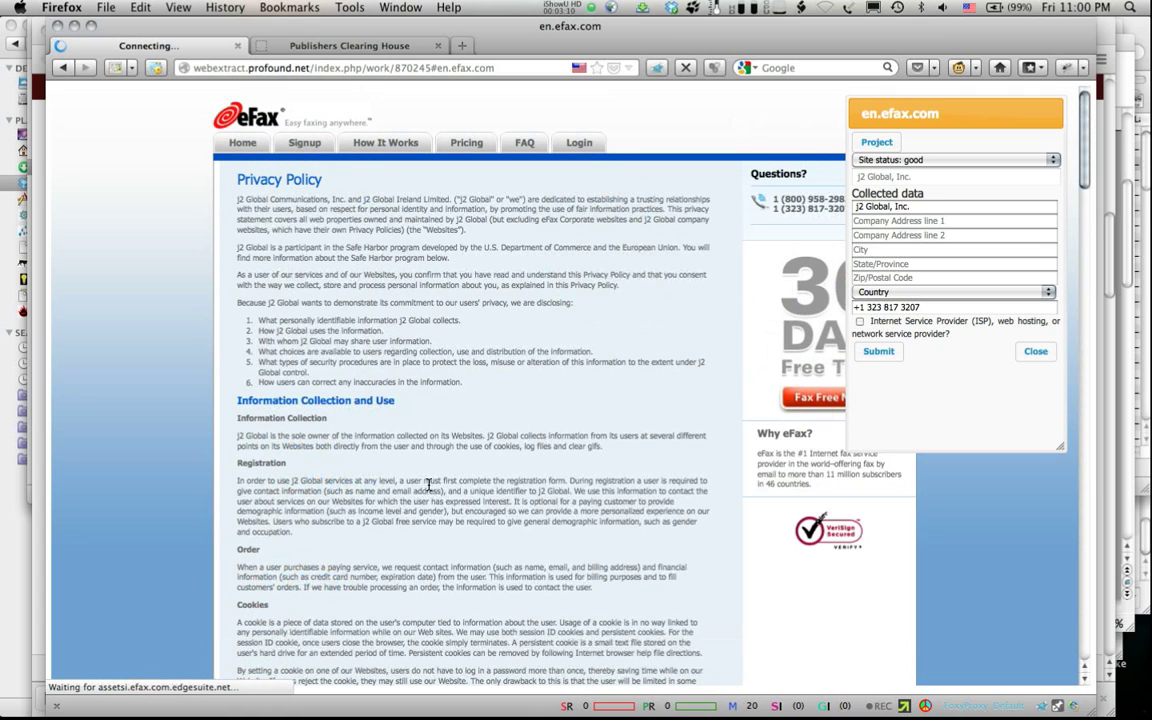
Step: Change Company Name to j2 Global Communications, Inc. and fill Address Line 1 with 6922 Hollywood Boulevard
scroll(428, 485, down, 15)
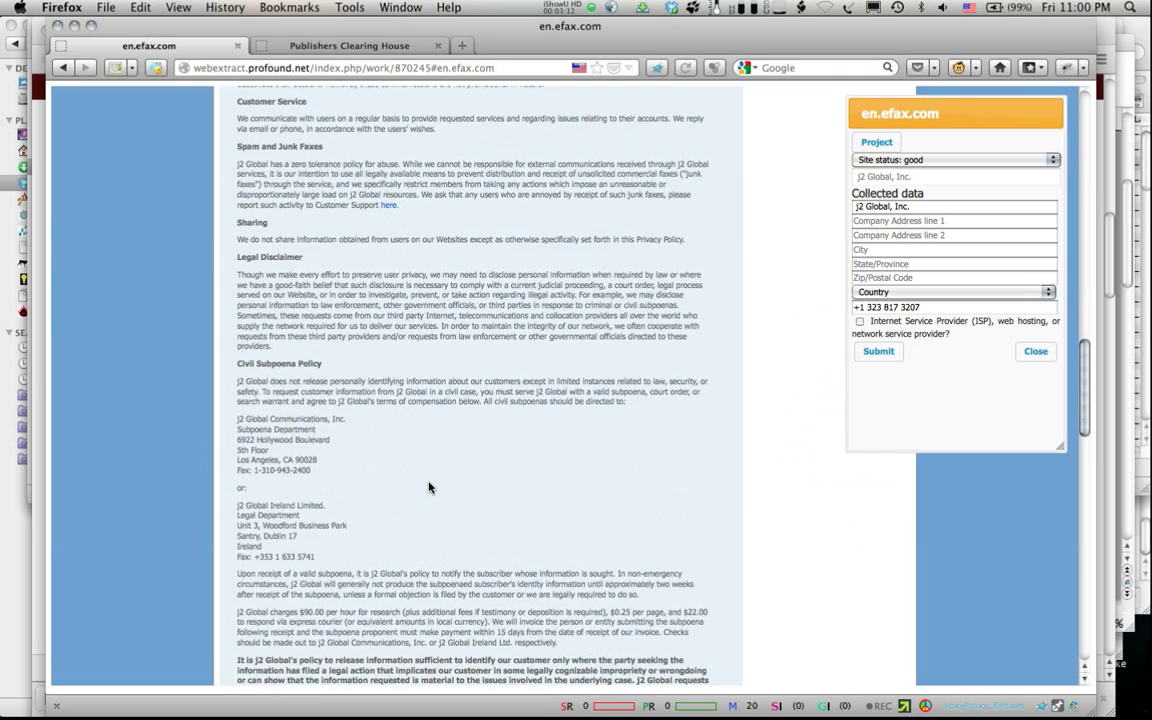
triple_click(309, 420)
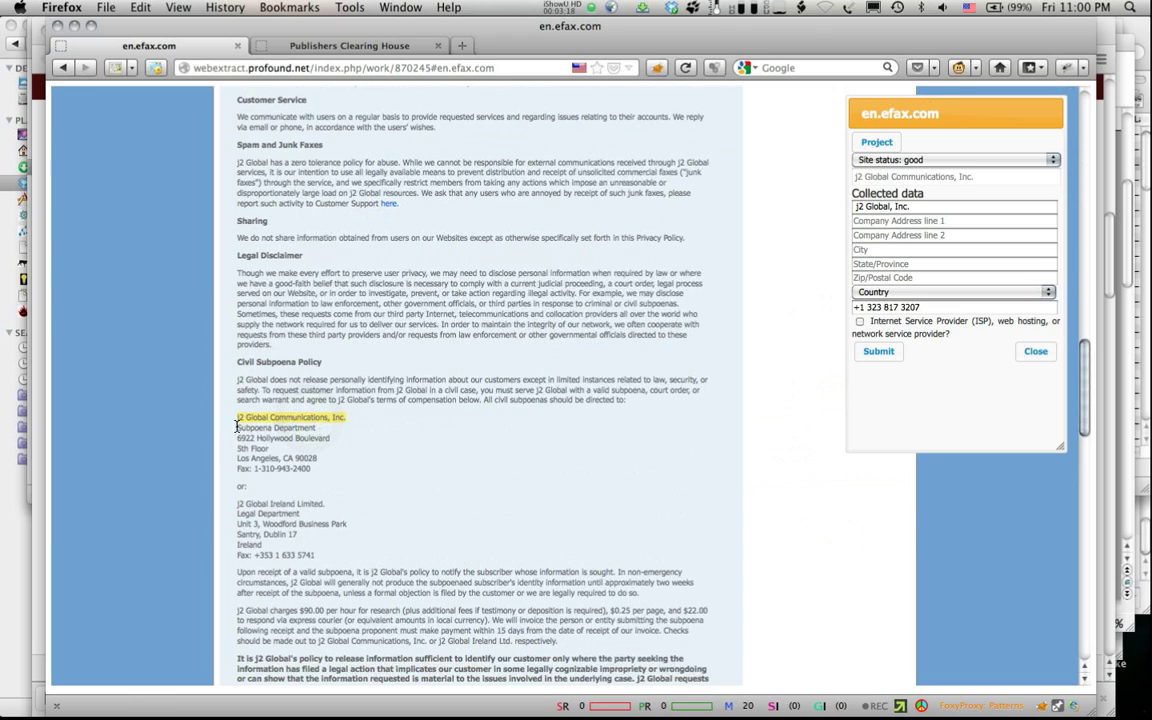
click(872, 206)
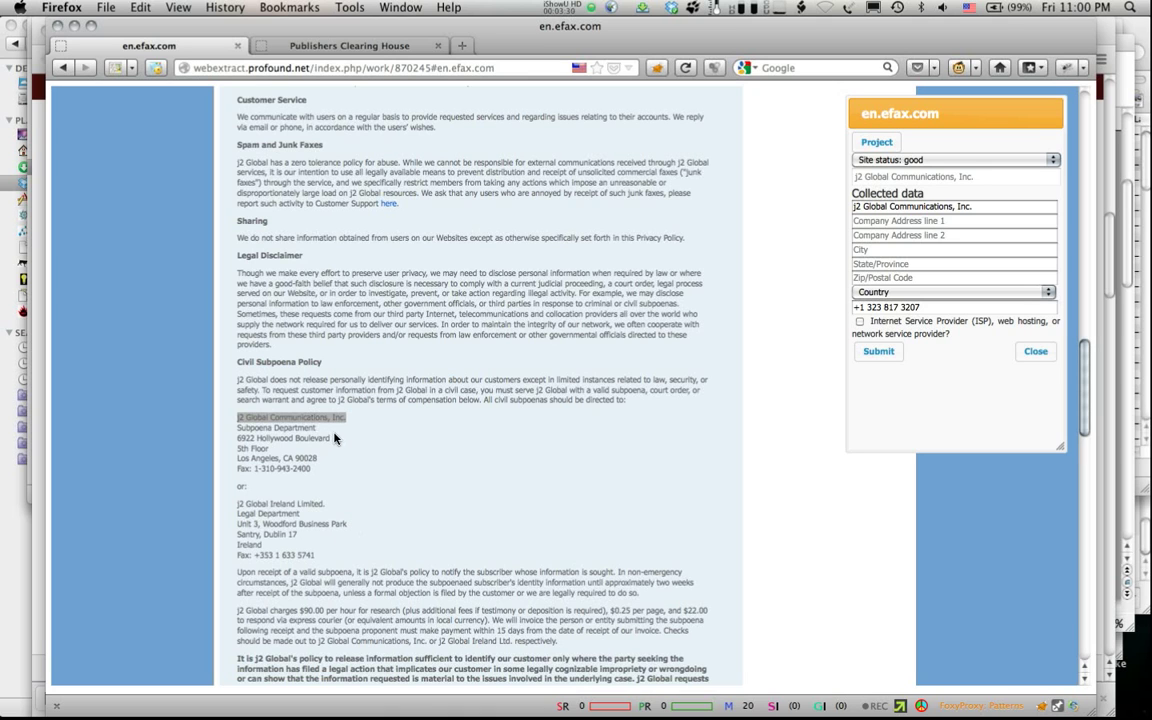
scroll(332, 441, down, 20)
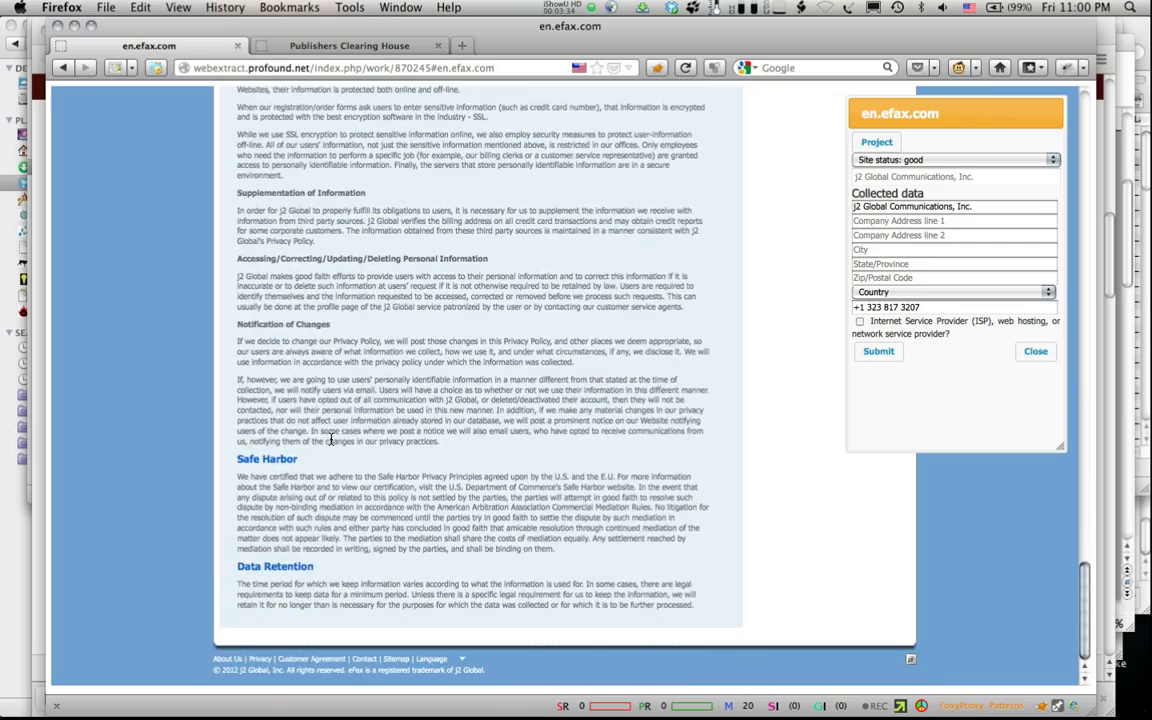
scroll(332, 441, up, 15)
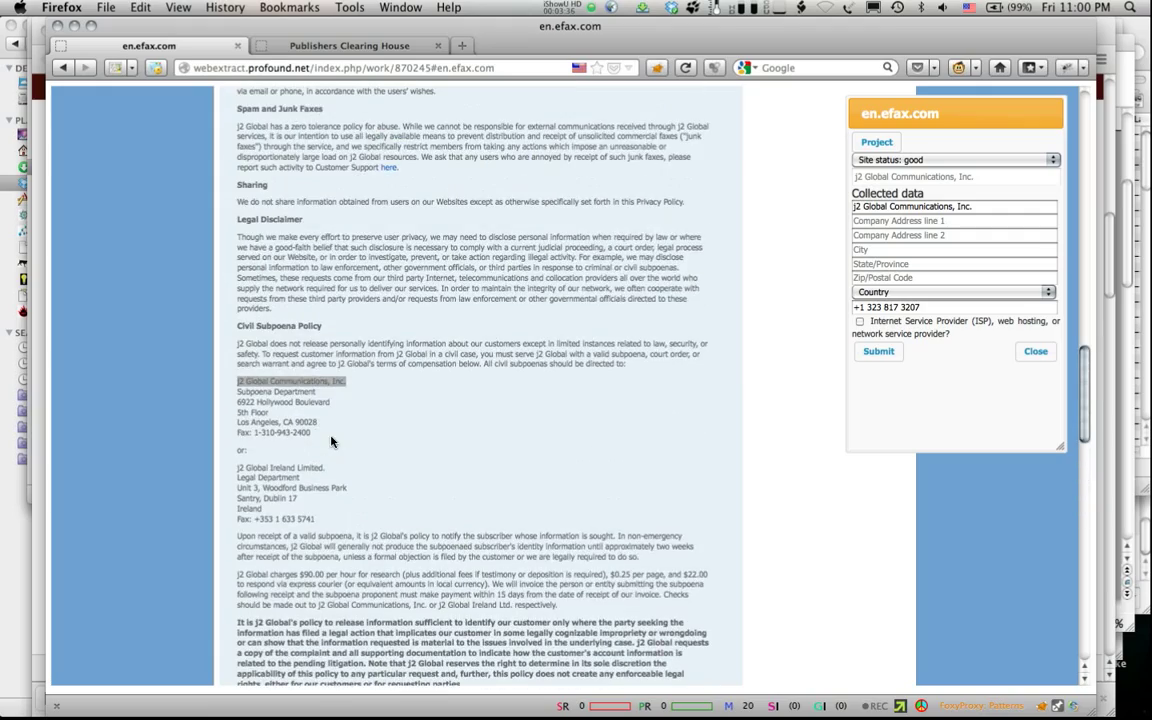
scroll(332, 441, up, 10)
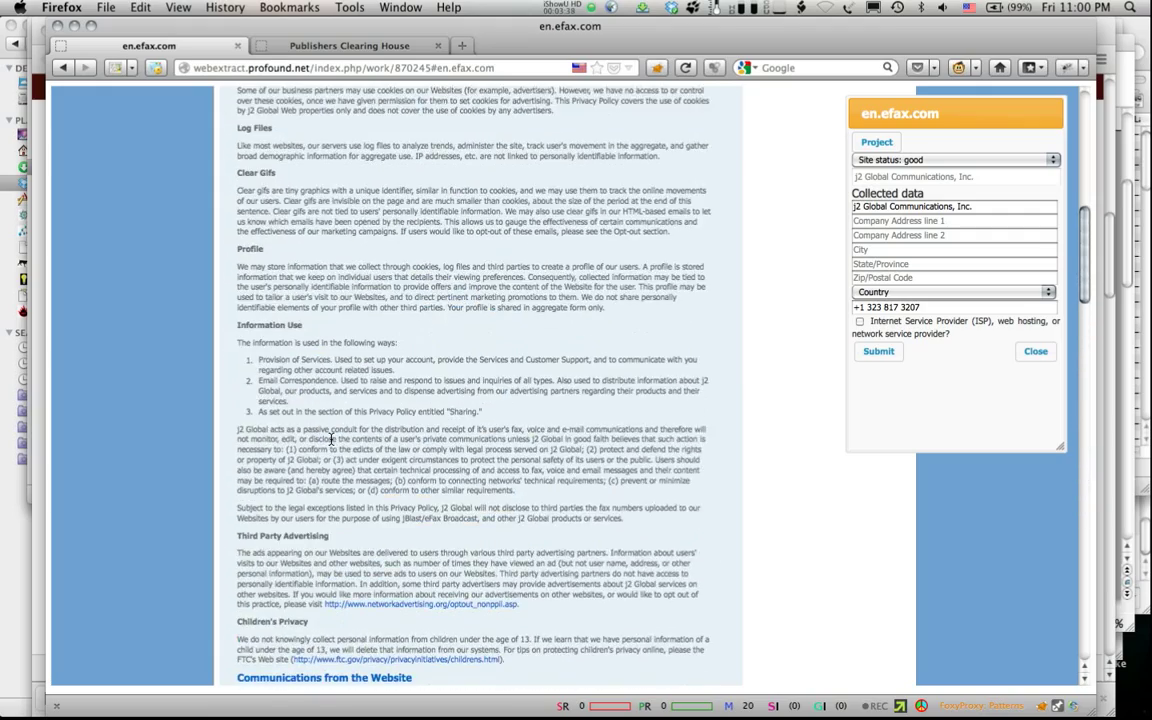
scroll(332, 441, up, 10)
scroll(332, 441, down, 5)
scroll(332, 441, down, 15)
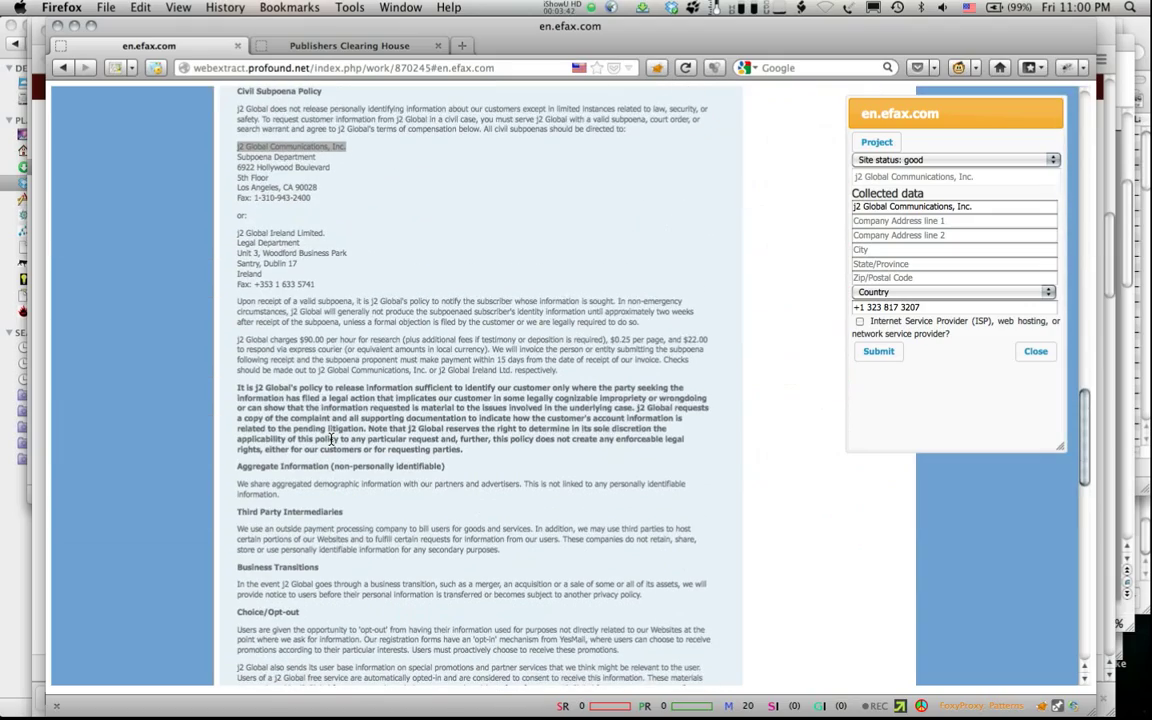
triple_click(327, 167)
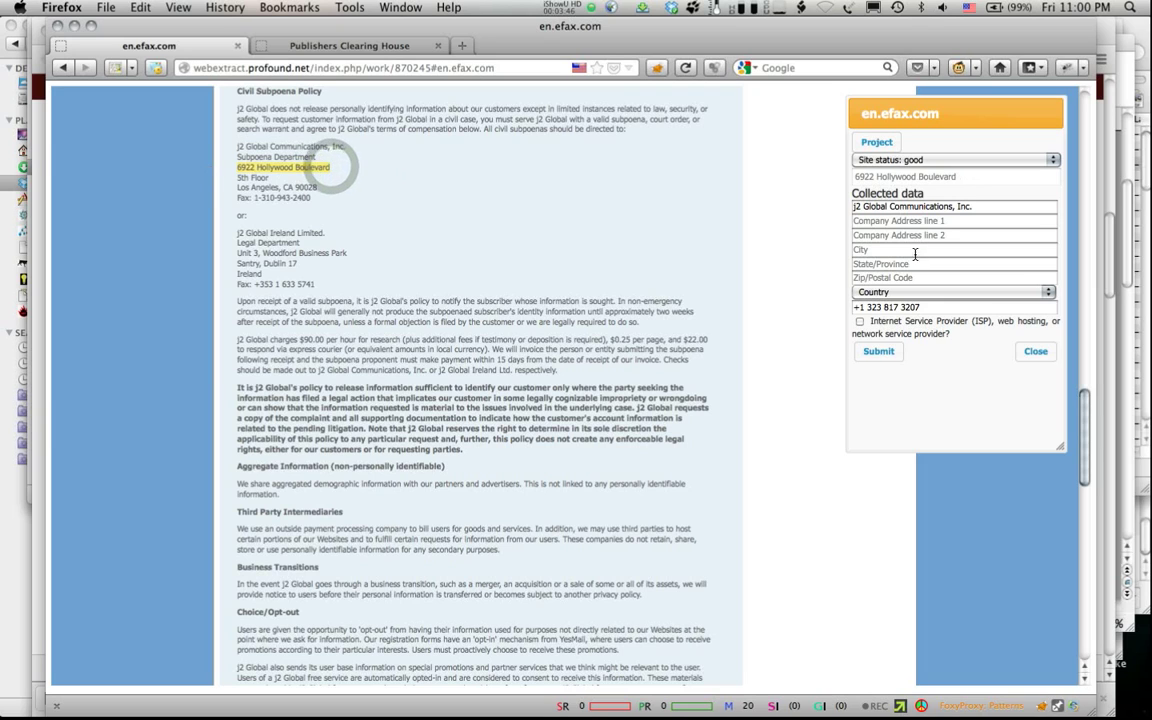
click(895, 221)
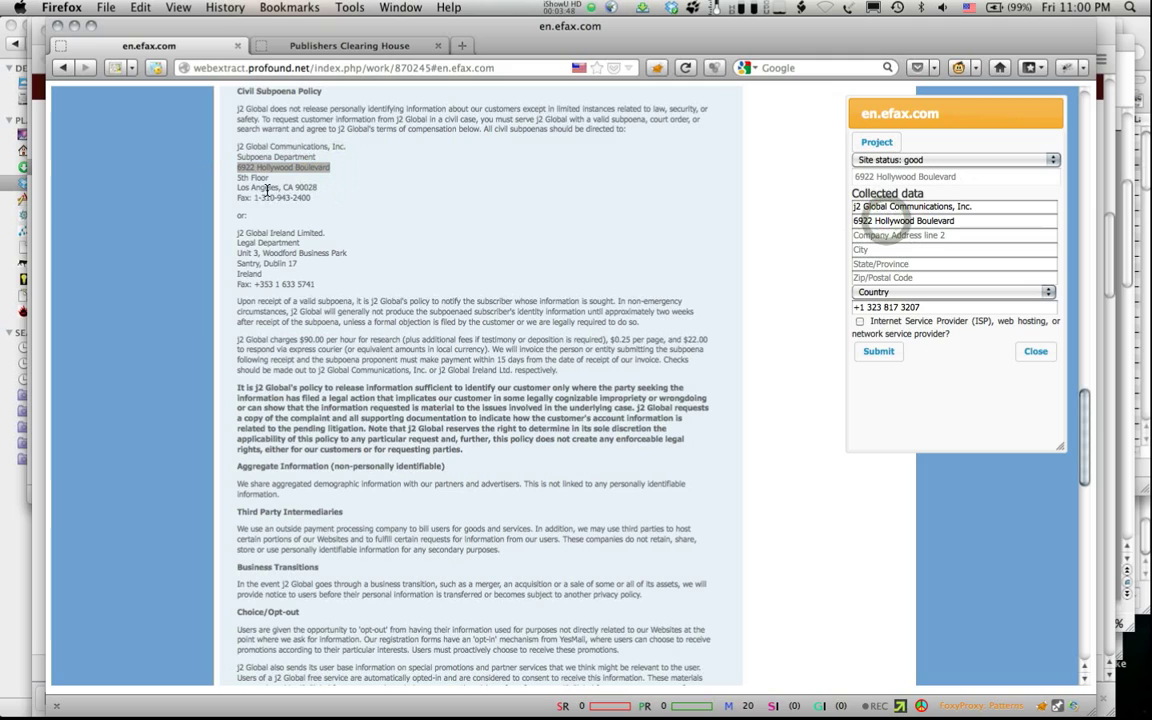
Step: Fill city Los Angeles, state CA, postal code 90028 and country United States
drag(276, 188, 222, 195)
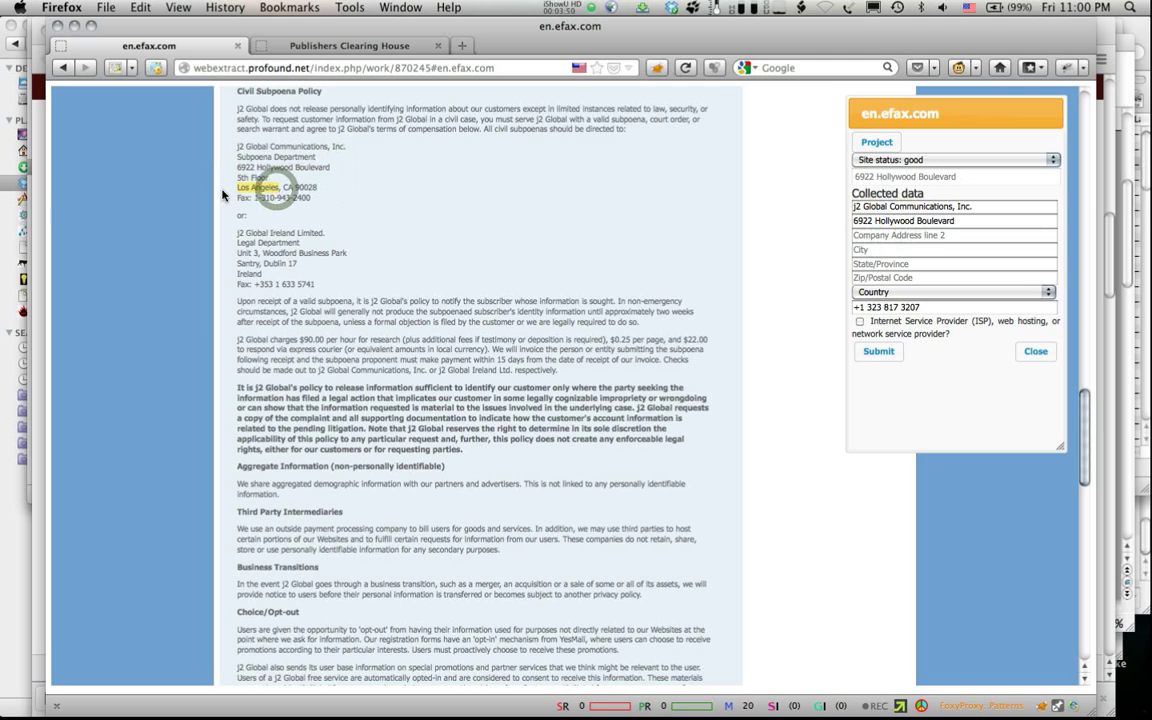
click(891, 250)
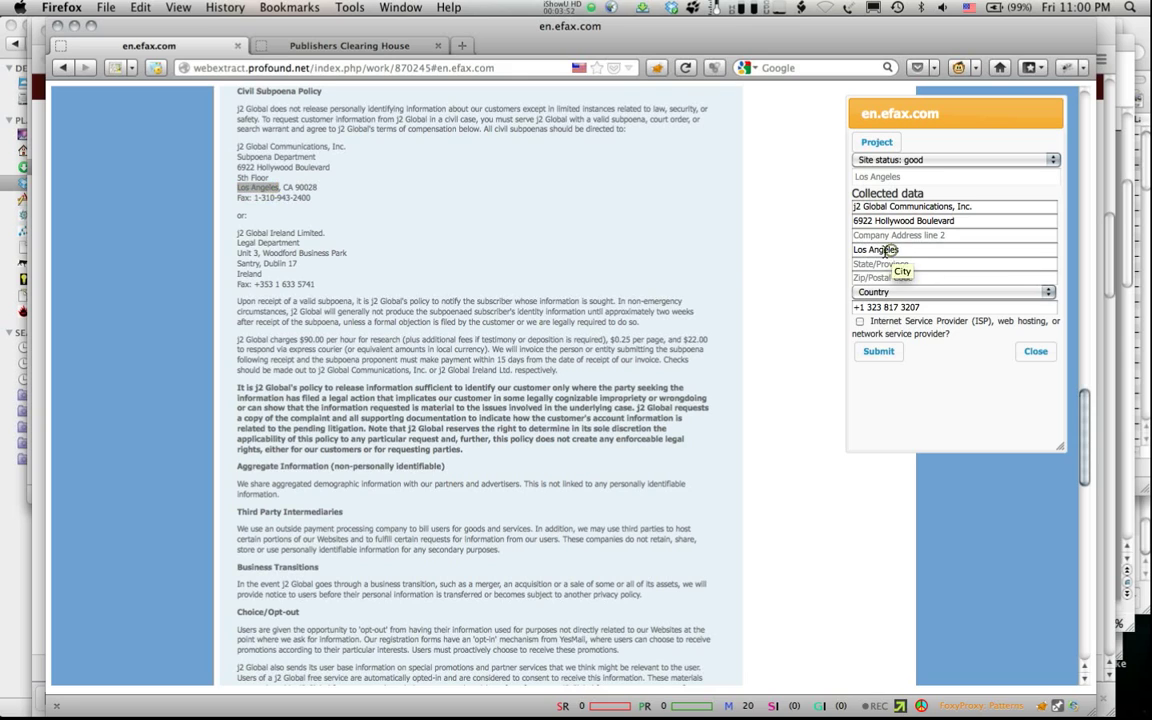
double_click(287, 187)
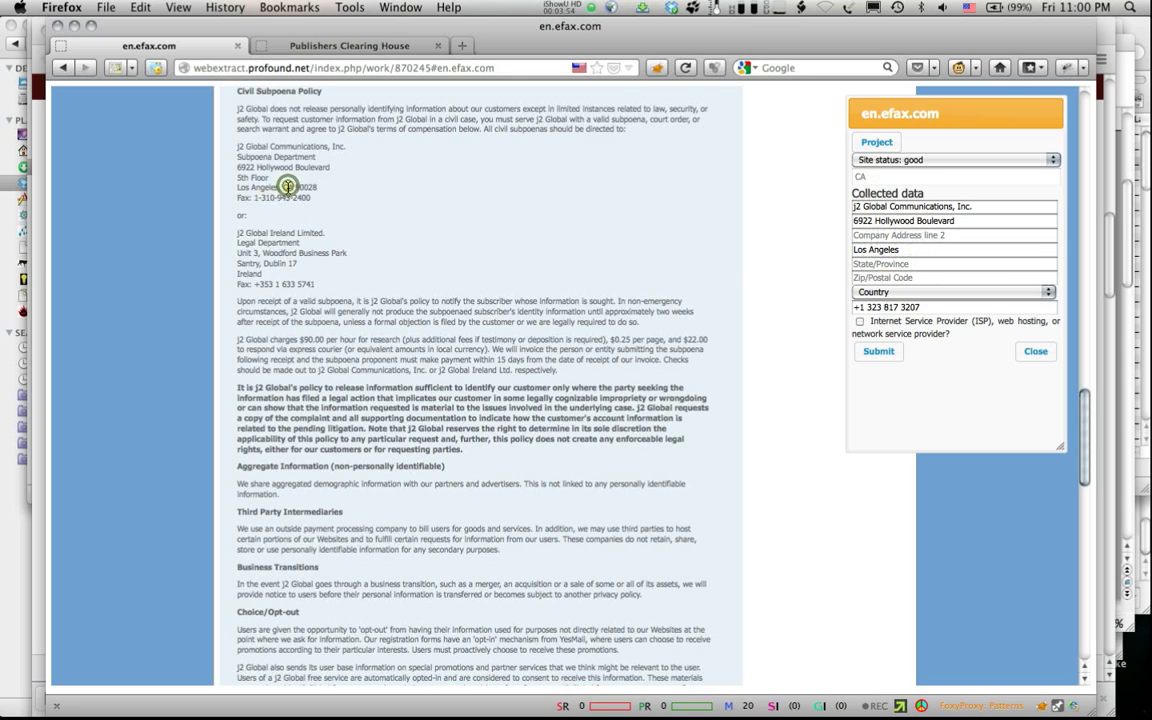
click(889, 264)
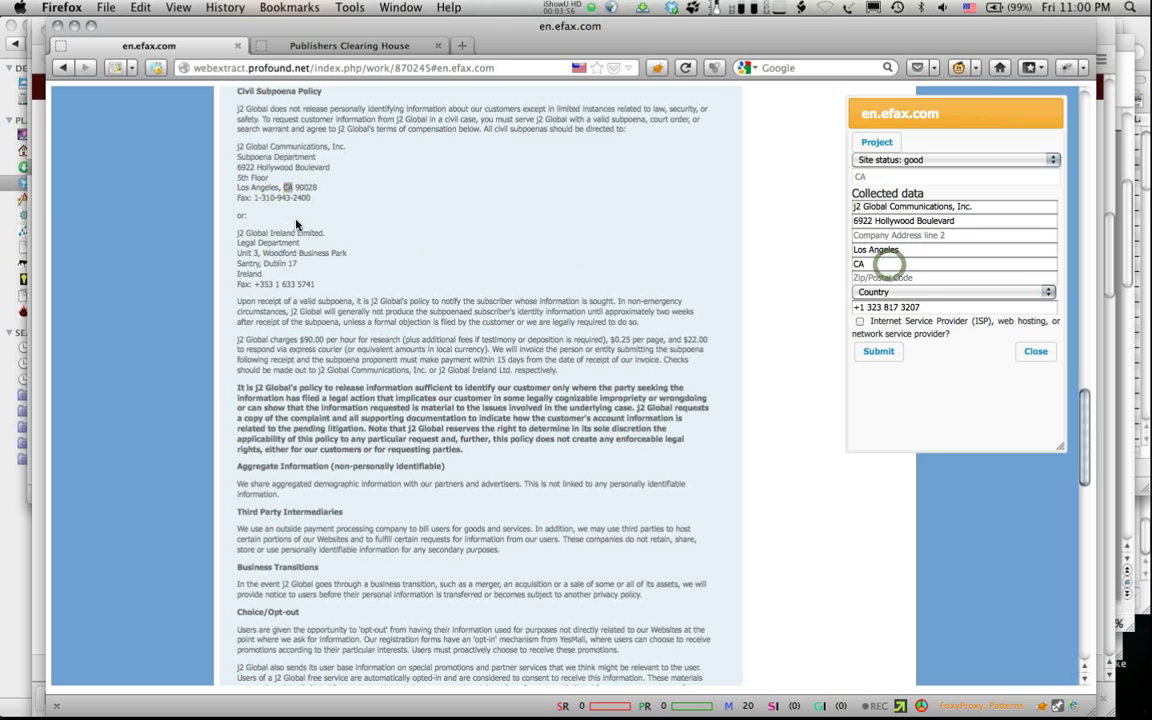
double_click(306, 187)
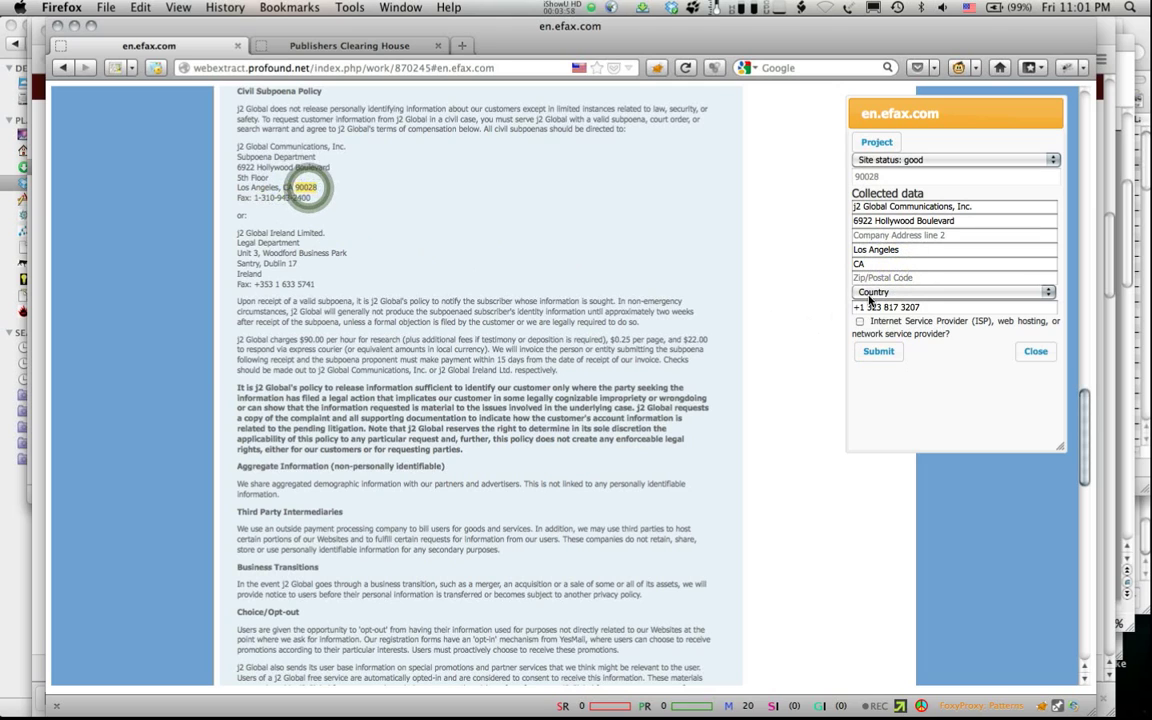
click(903, 278)
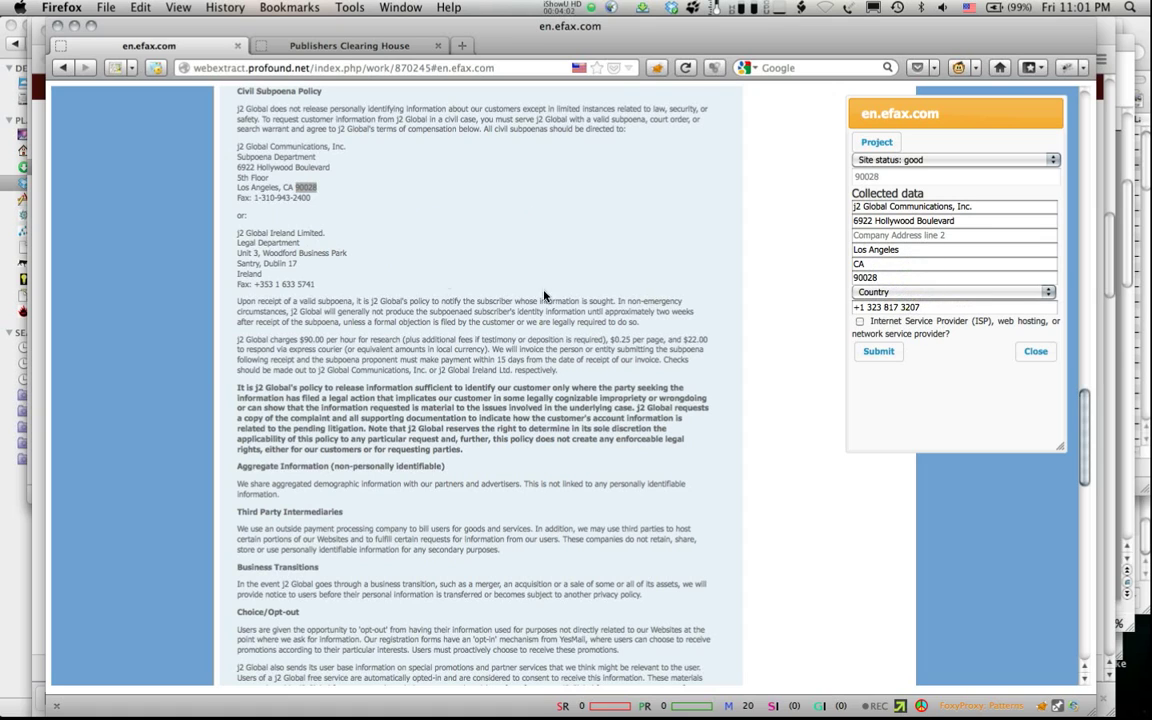
click(945, 296)
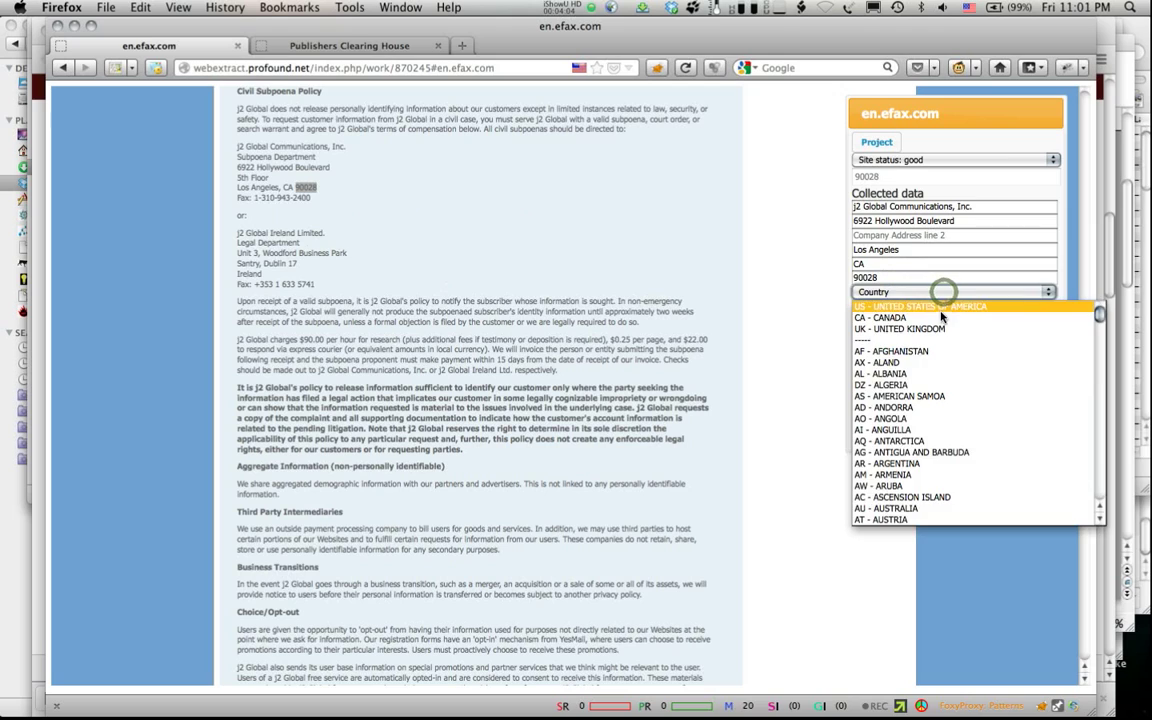
click(945, 293)
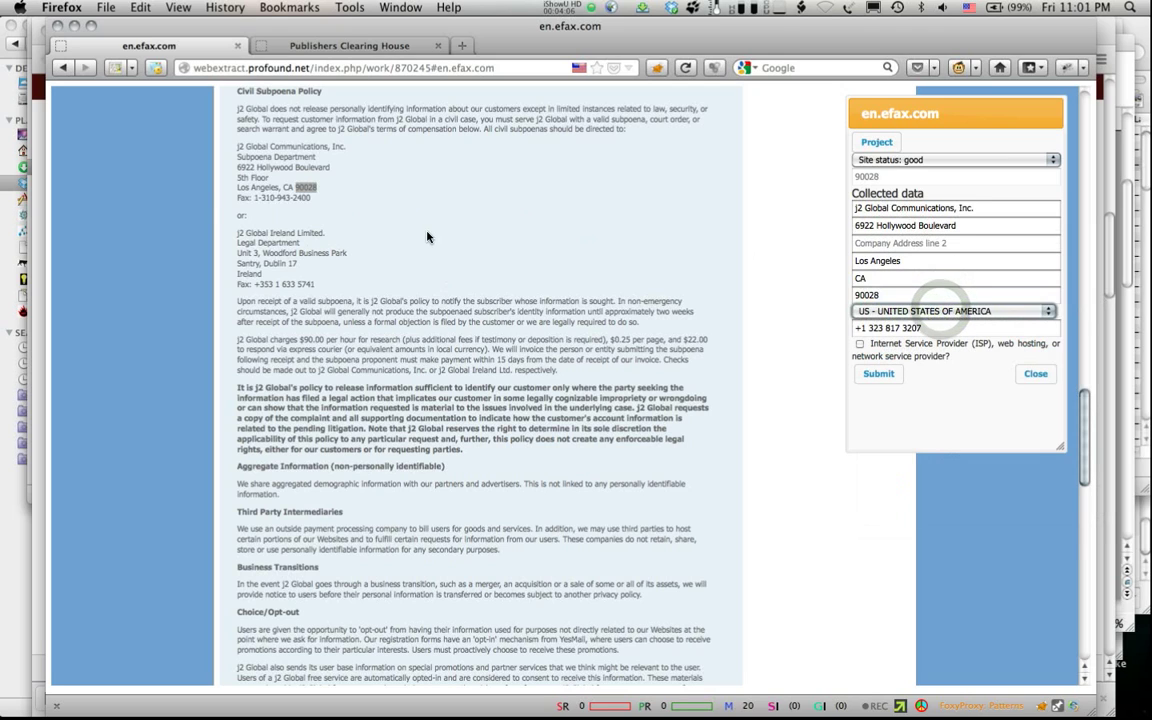
Step: Add 5th Floor as address line 2 and submit the collected data
click(251, 170)
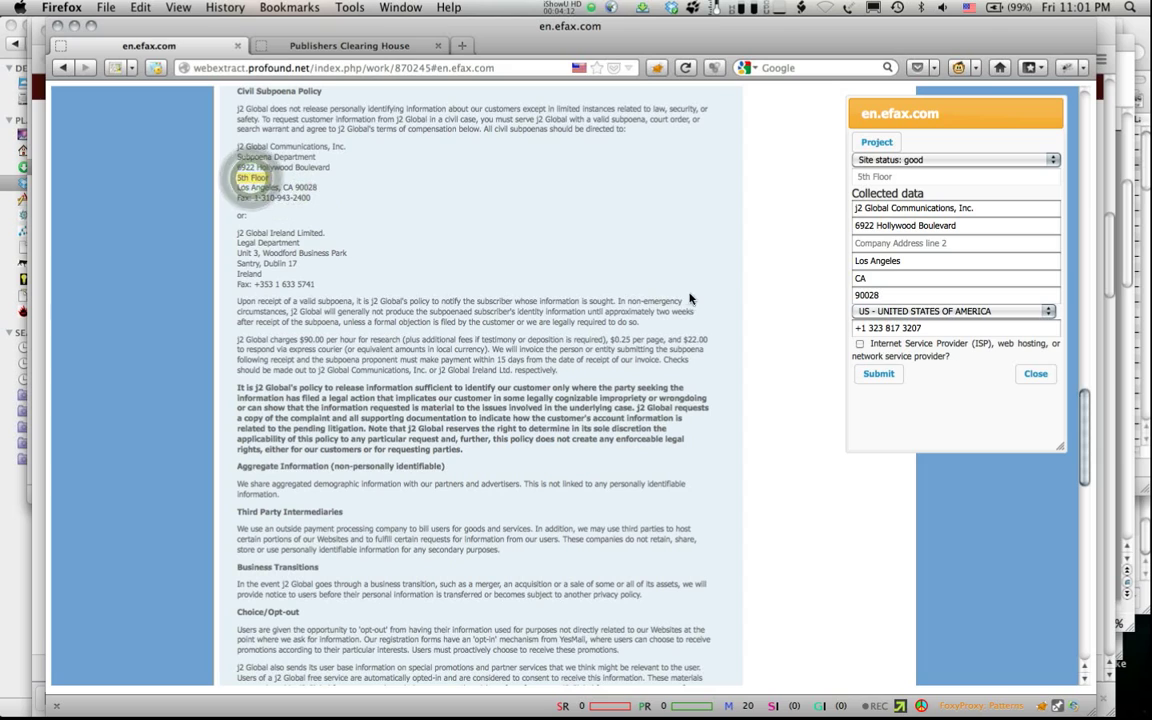
click(871, 246)
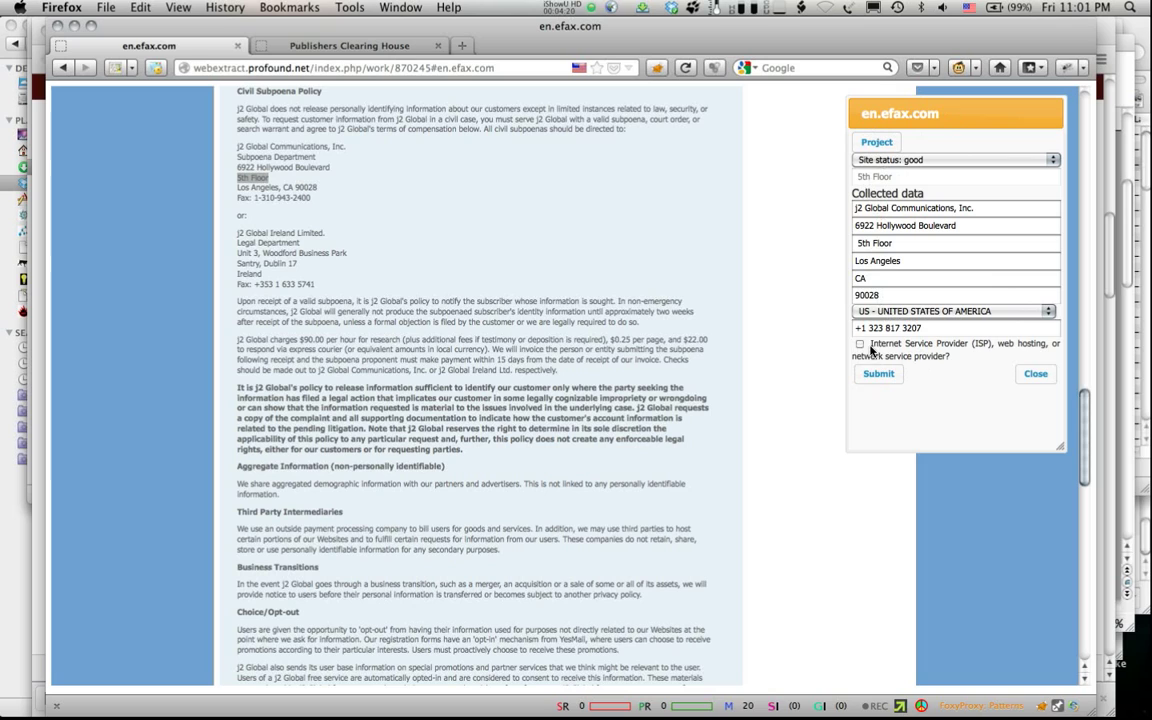
click(872, 373)
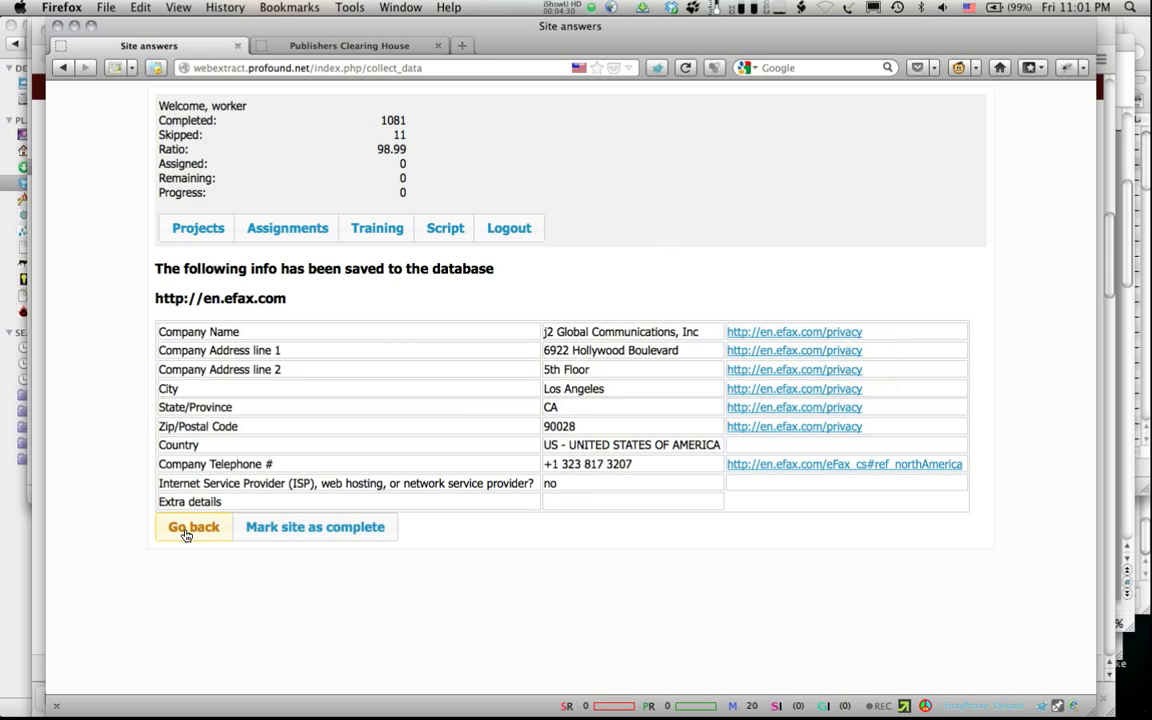
click(330, 528)
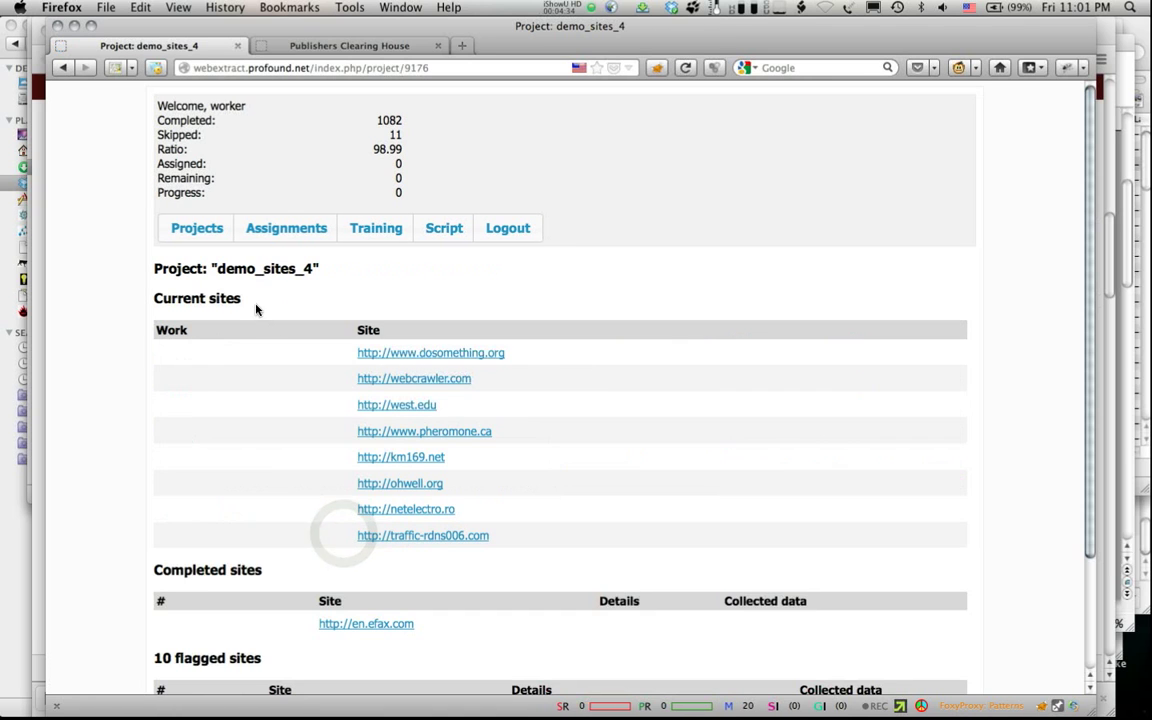
click(176, 355)
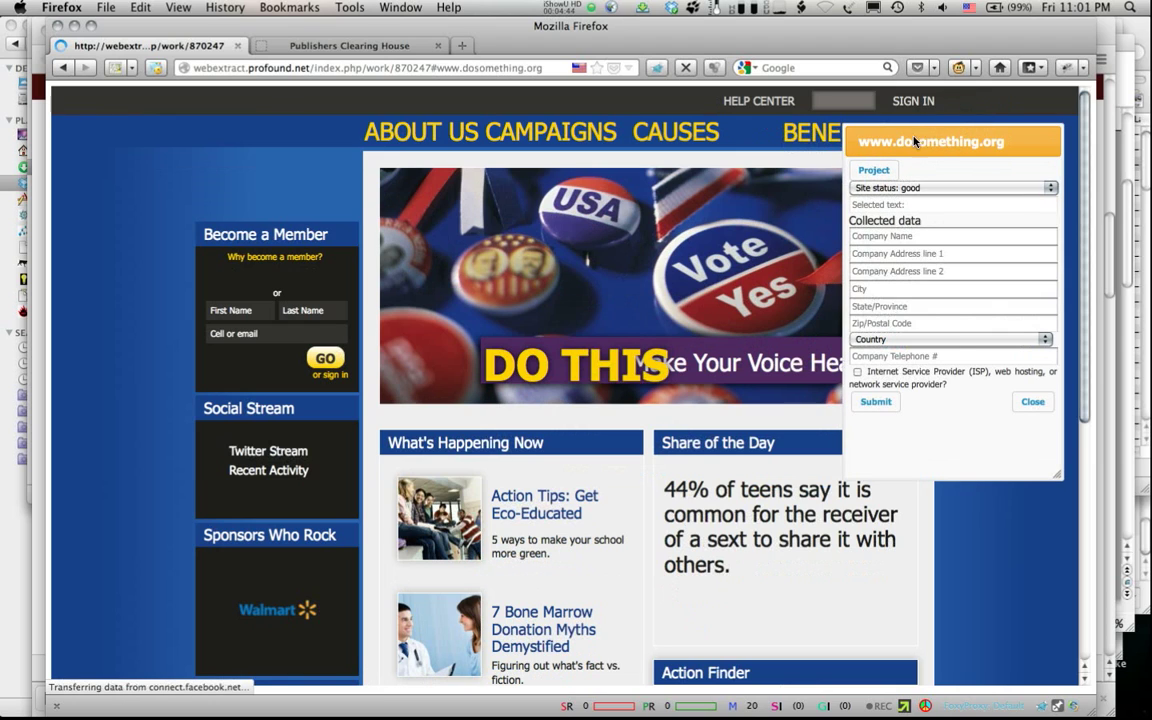
Step: Move the data panel aside and search the dosomething.org page for 'contact'
drag(960, 142, 830, 194)
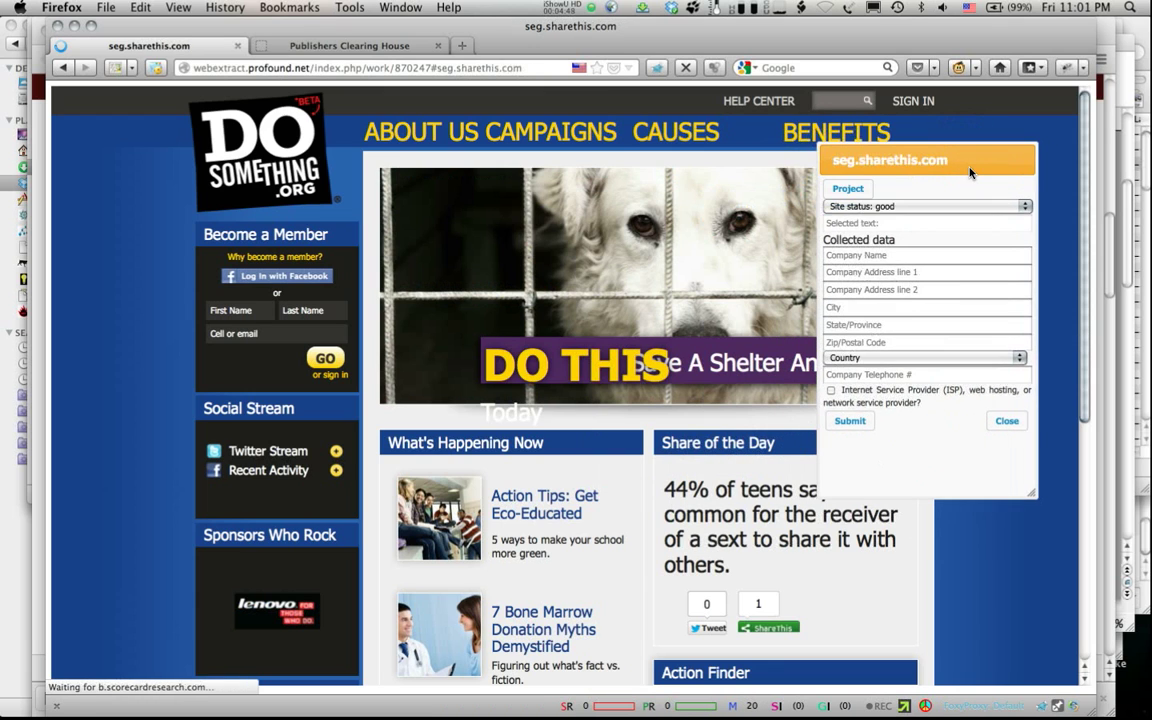
scroll(590, 390, down, 5)
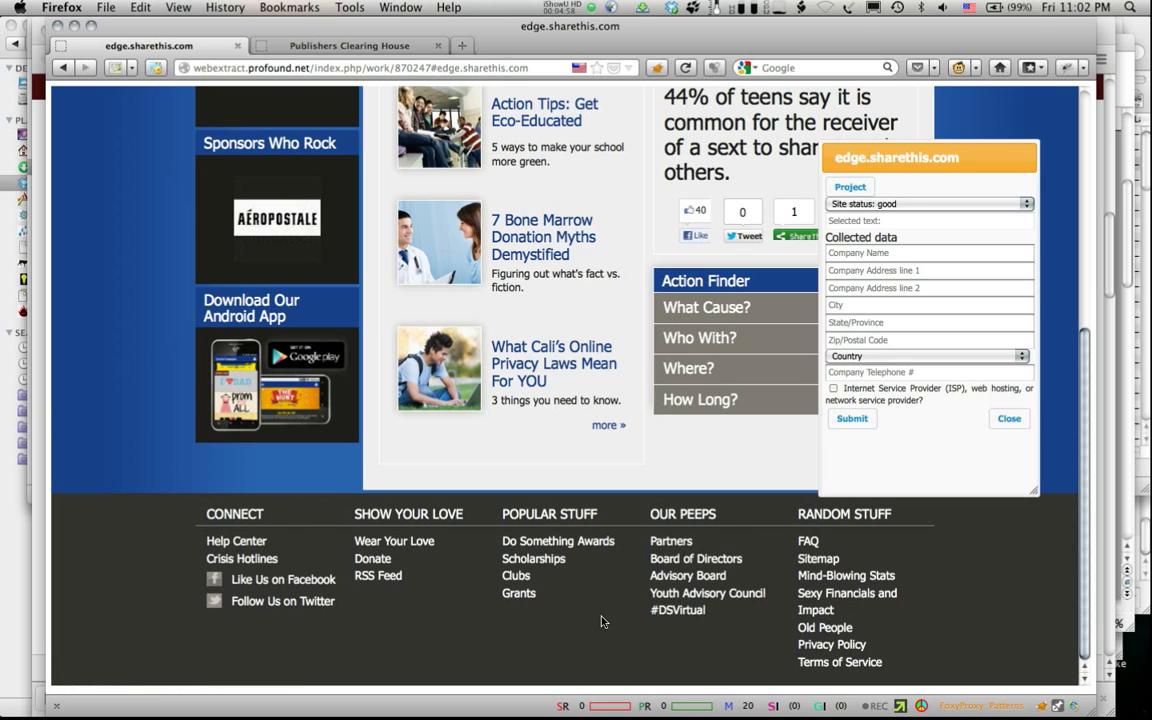
key(super+f)
text(cin)
key(BackSpace)
key(BackSpace)
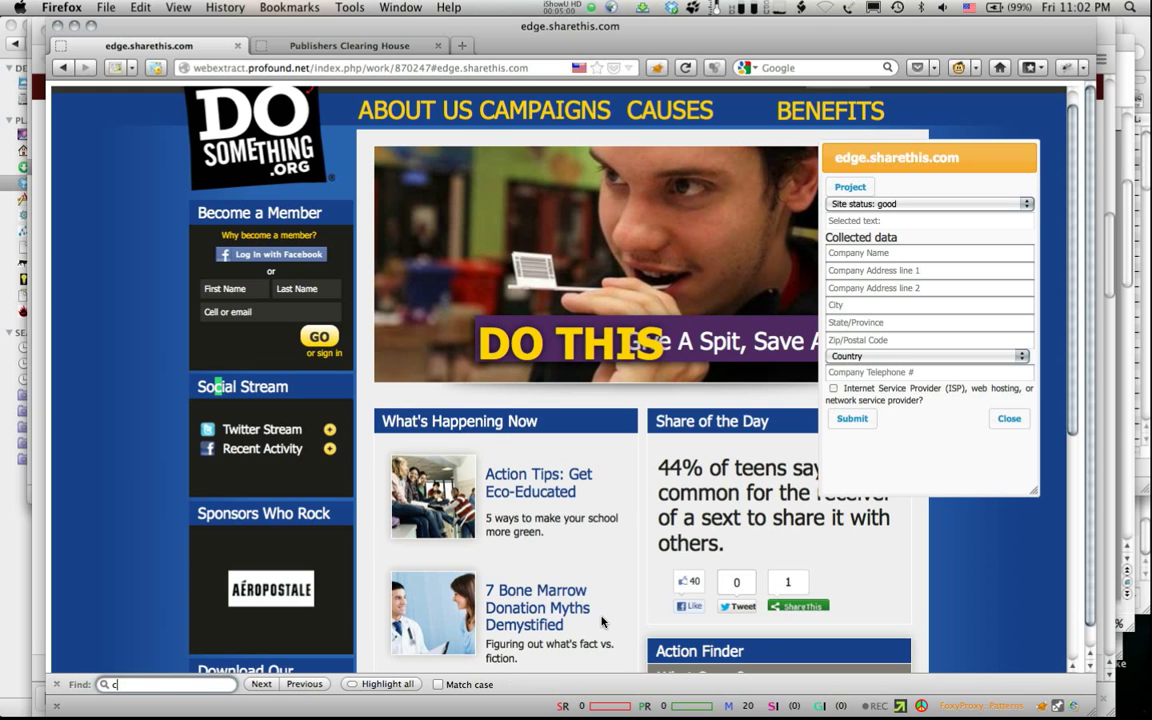
text(ontact)
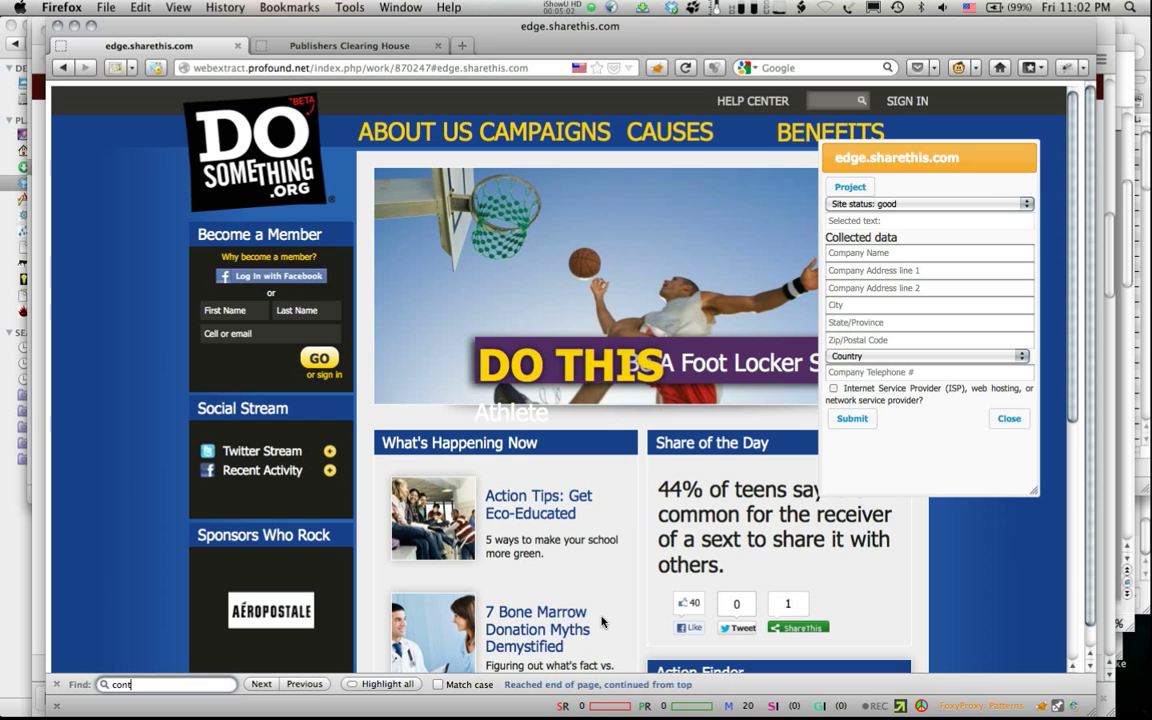
scroll(601, 622, down, 5)
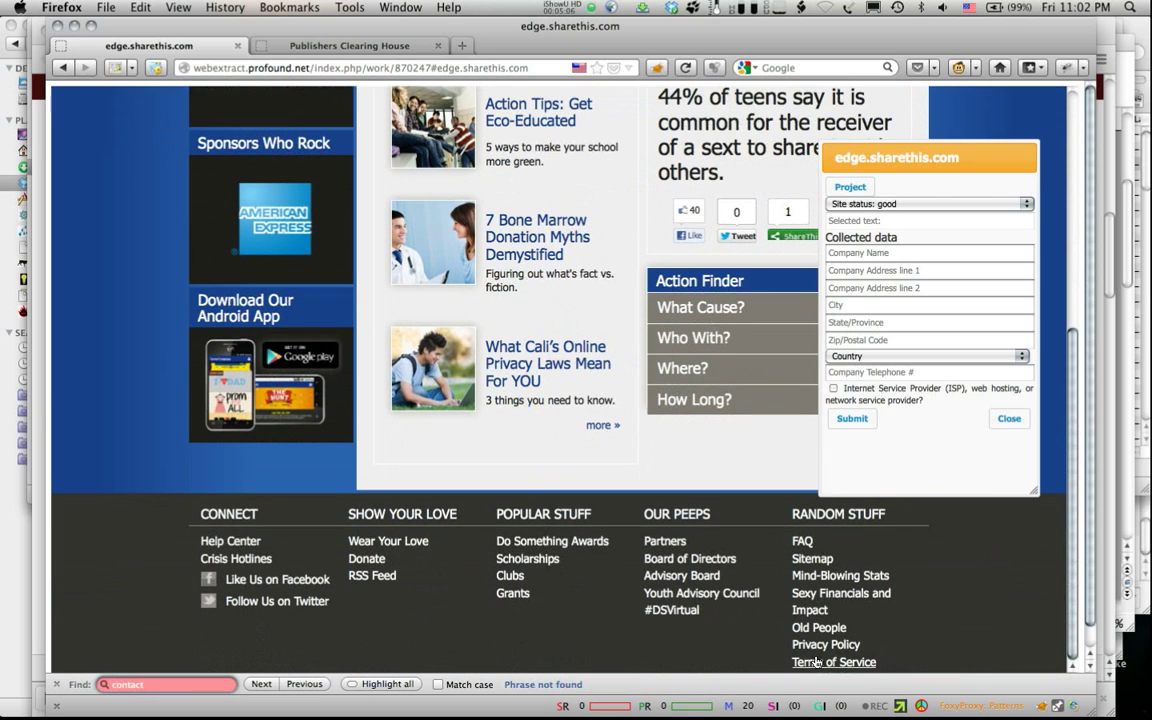
Step: Open the Privacy Policy page and scroll through it for contact details
click(827, 644)
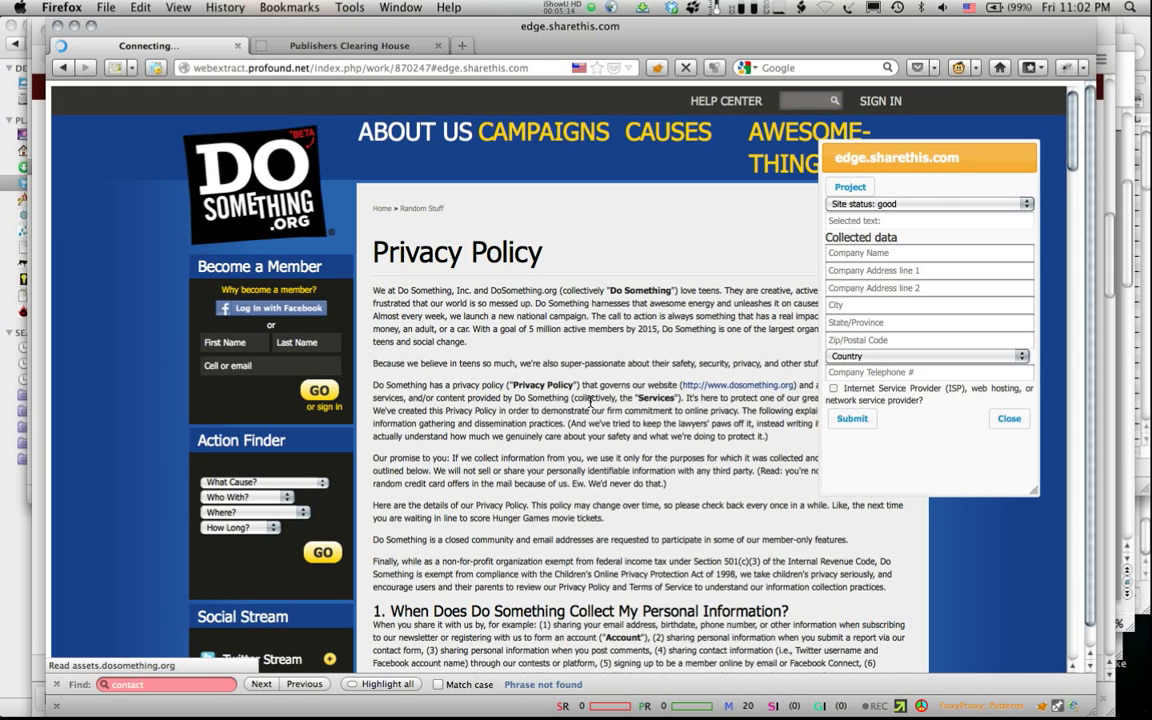
scroll(1072, 210, down, 15)
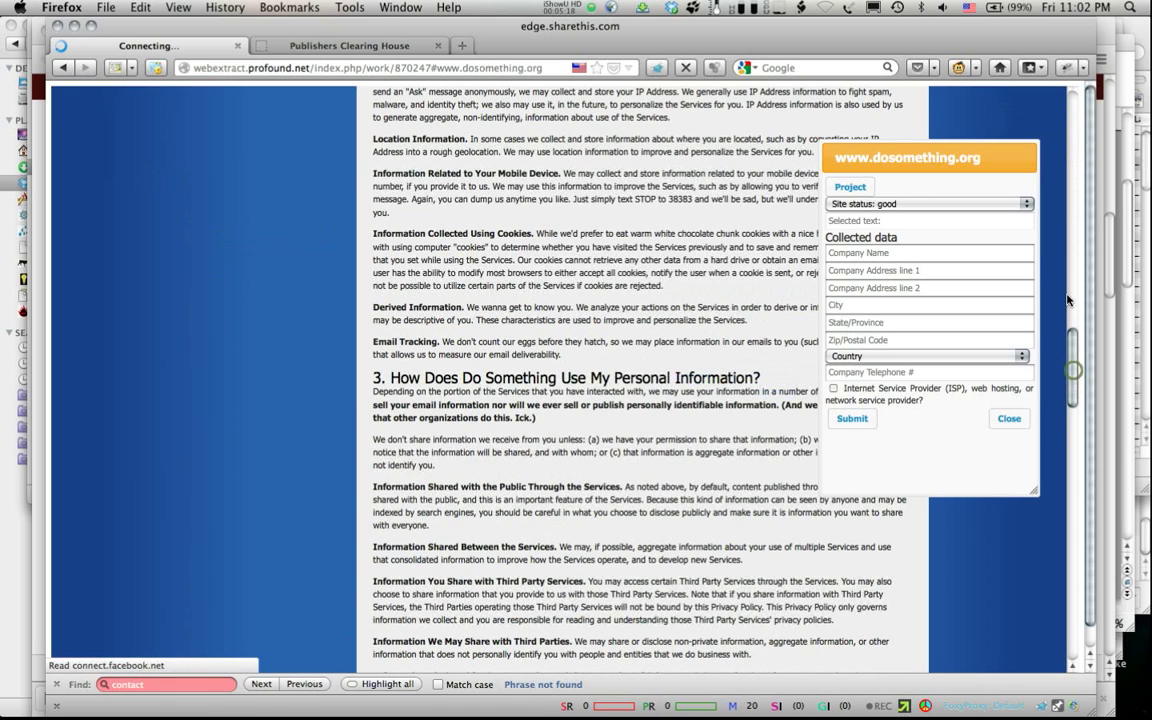
drag(1073, 370, 1066, 296)
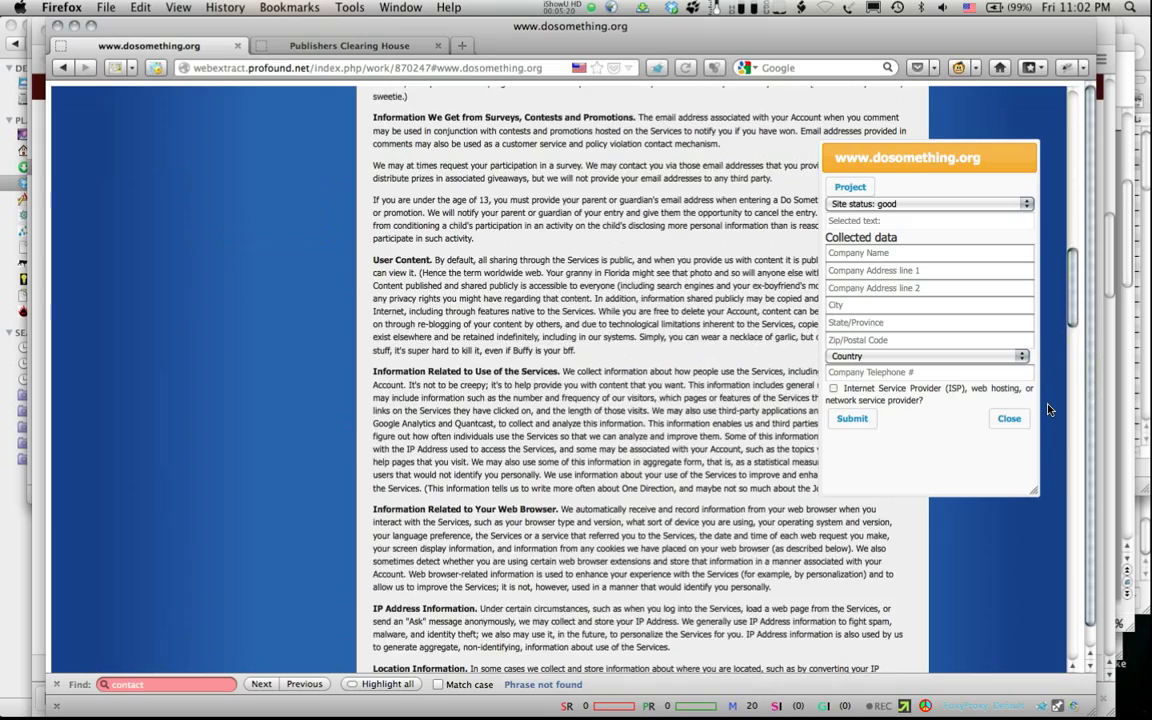
scroll(1050, 410, down, 10)
scroll(1058, 461, down, 15)
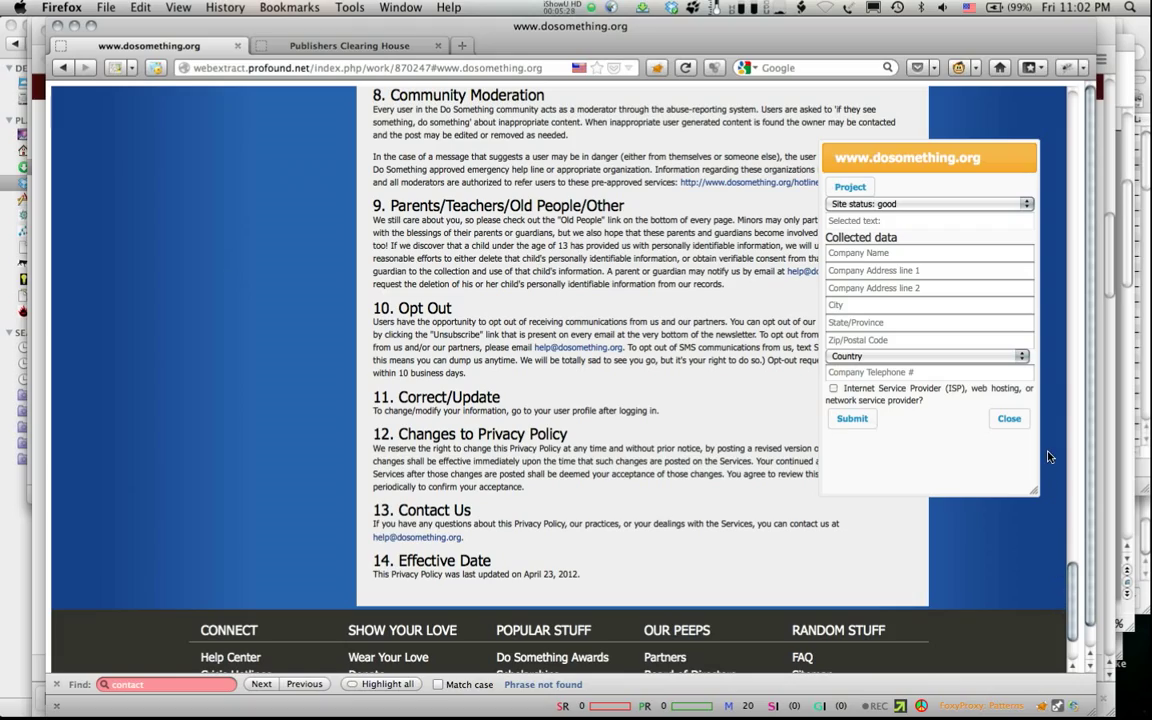
scroll(1048, 455, up, 15)
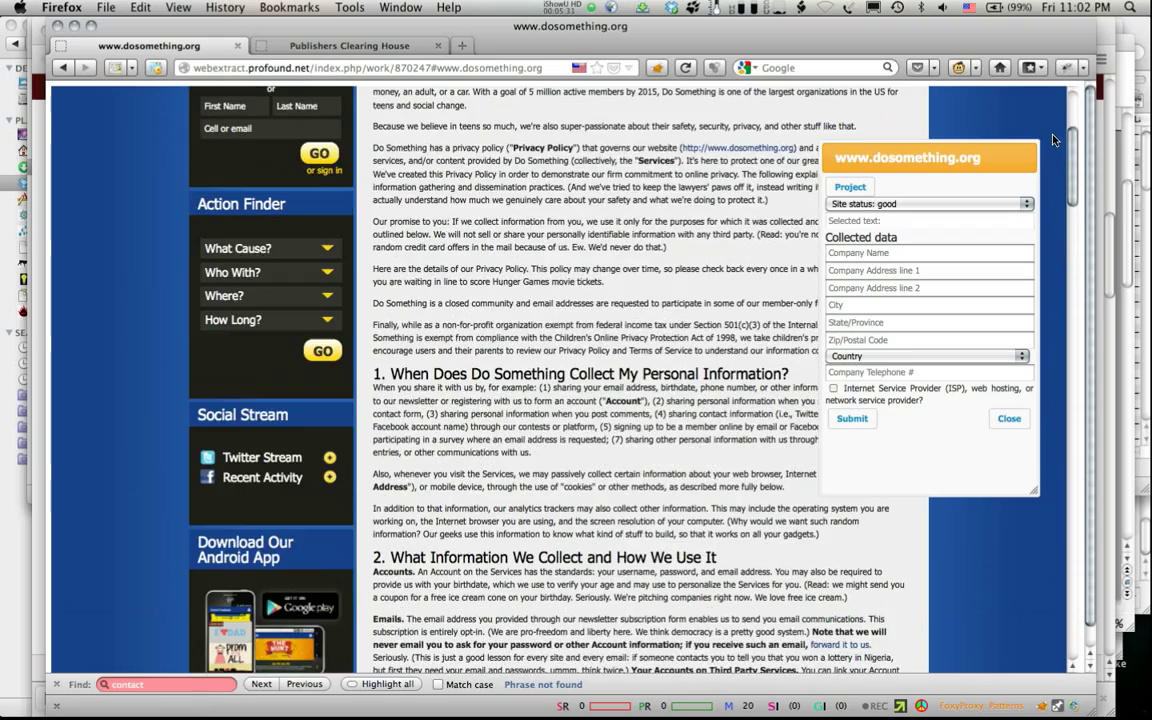
scroll(1053, 138, up, 4)
scroll(1047, 268, down, 6)
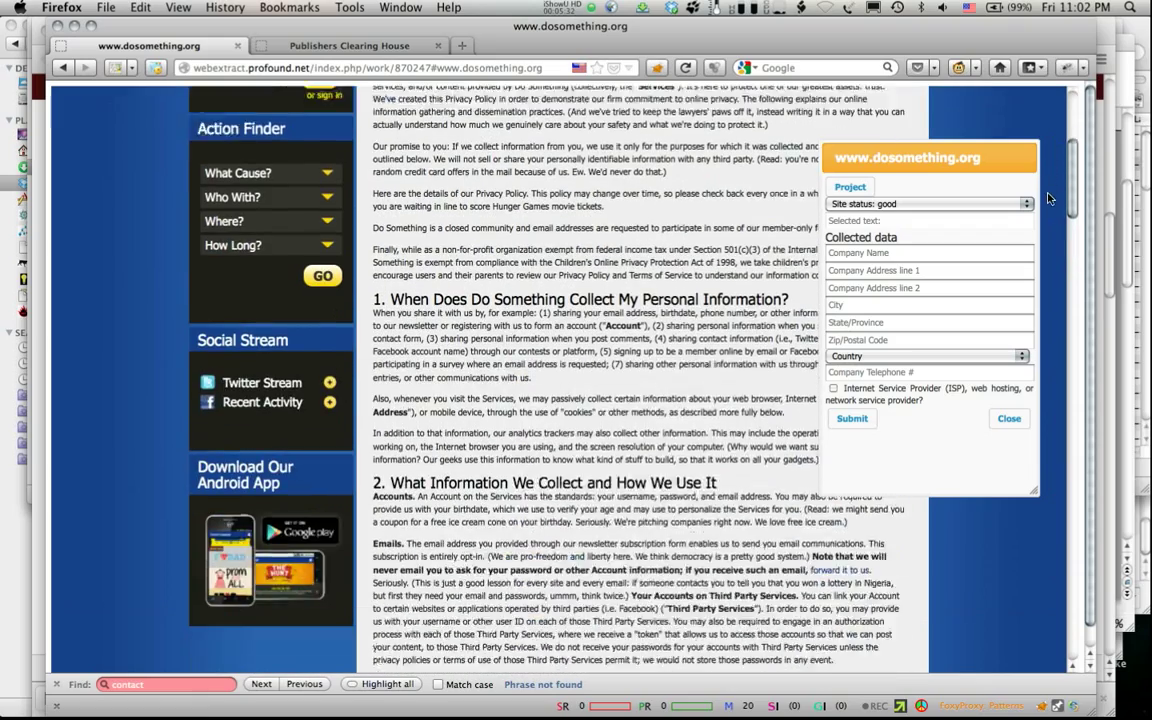
scroll(1047, 268, down, 15)
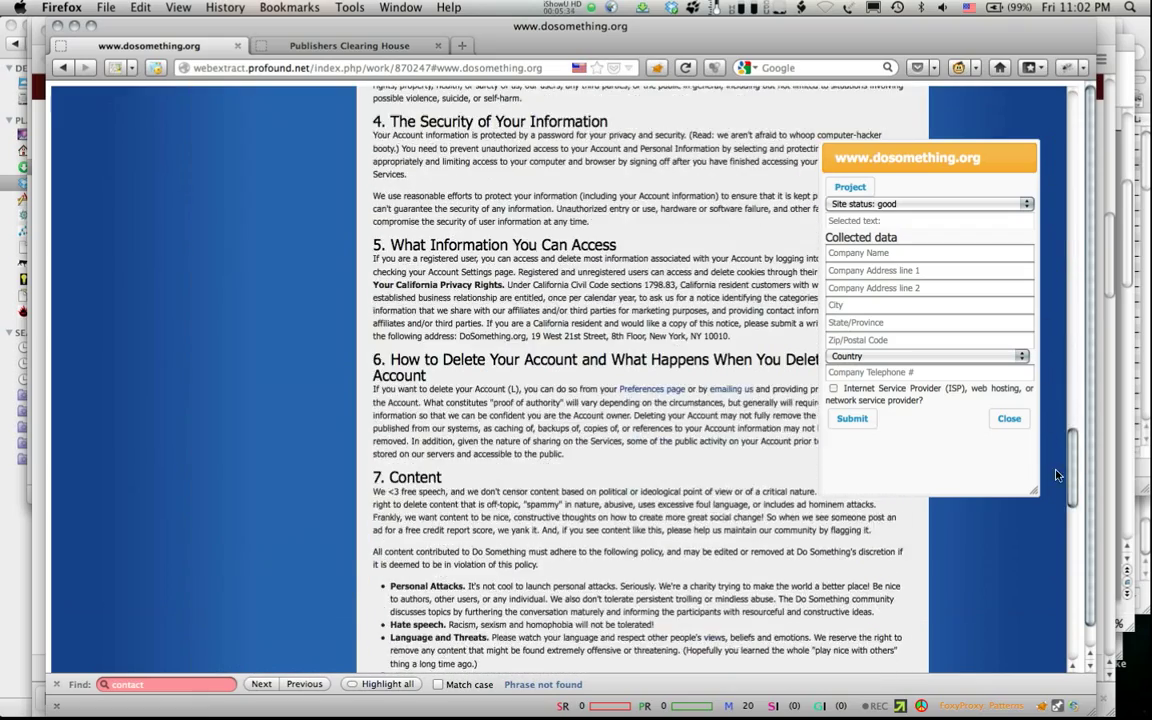
drag(1066, 527, 1078, 663)
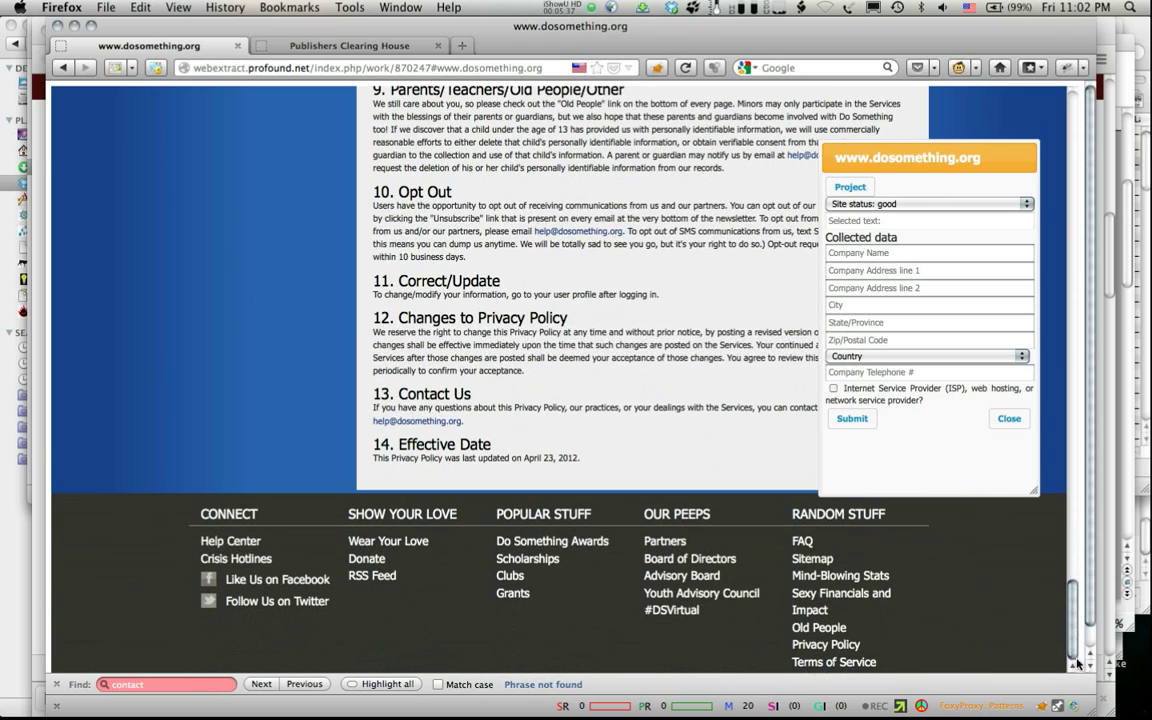
Step: Visit the Terms of Service page, then the FAQ page, scrolling through it
click(800, 661)
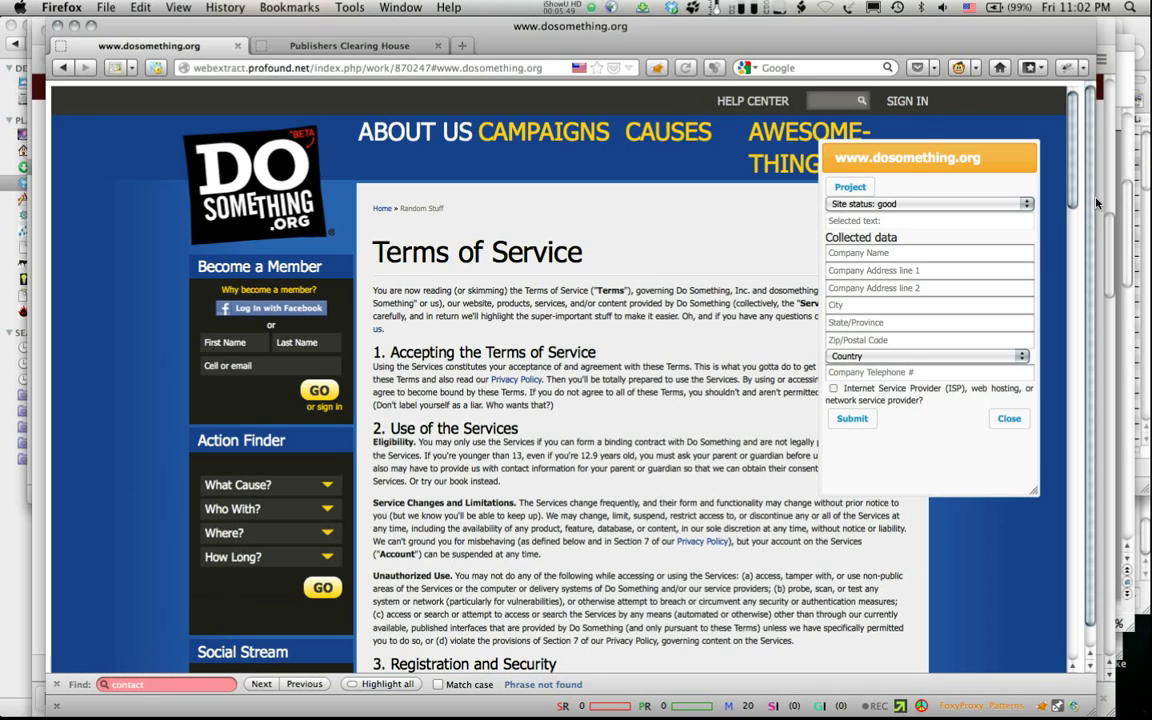
drag(1073, 119, 1092, 578)
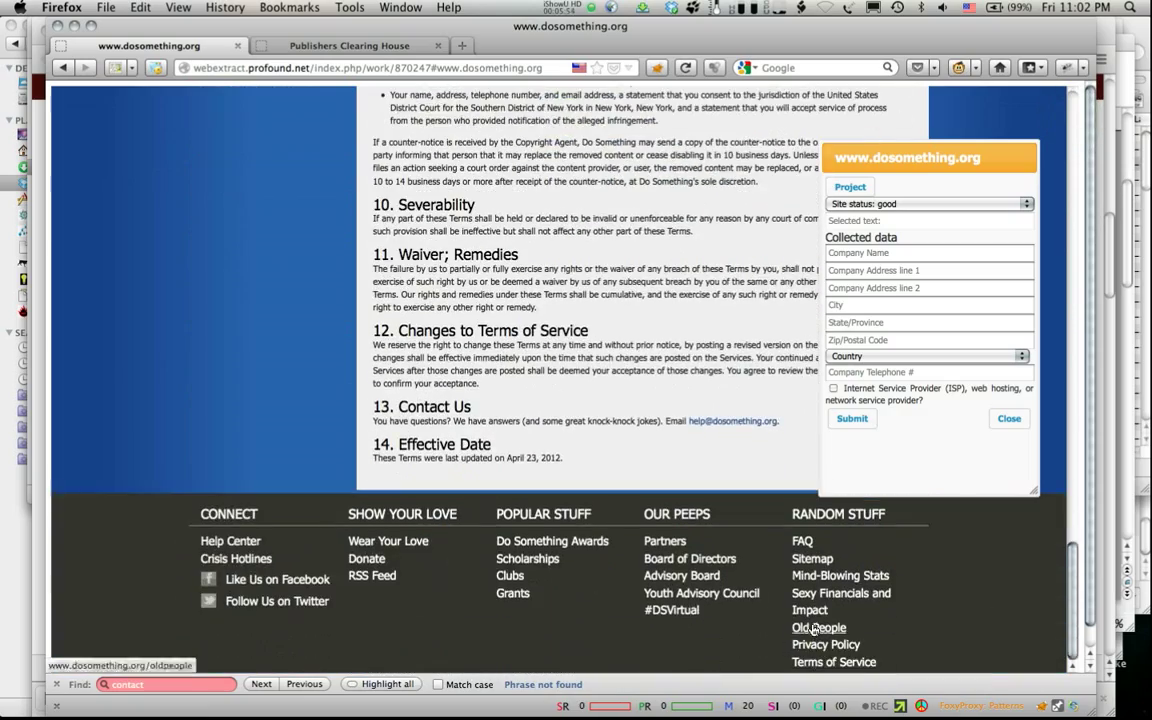
click(802, 542)
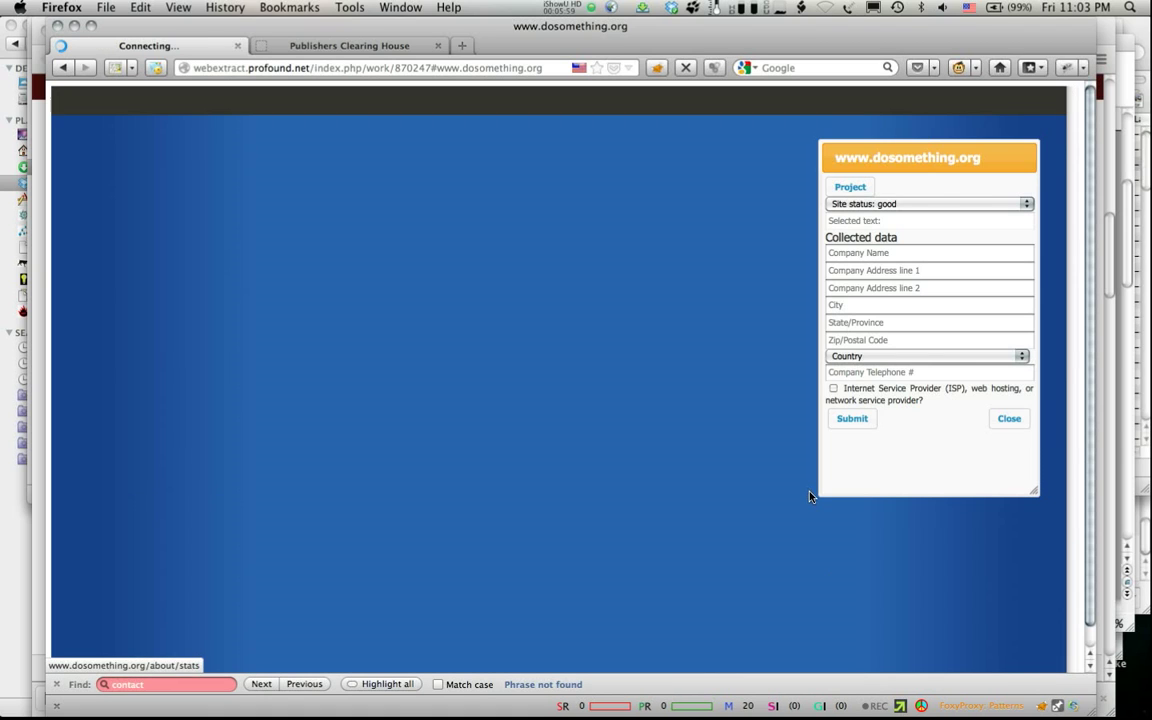
scroll(792, 481, down, 5)
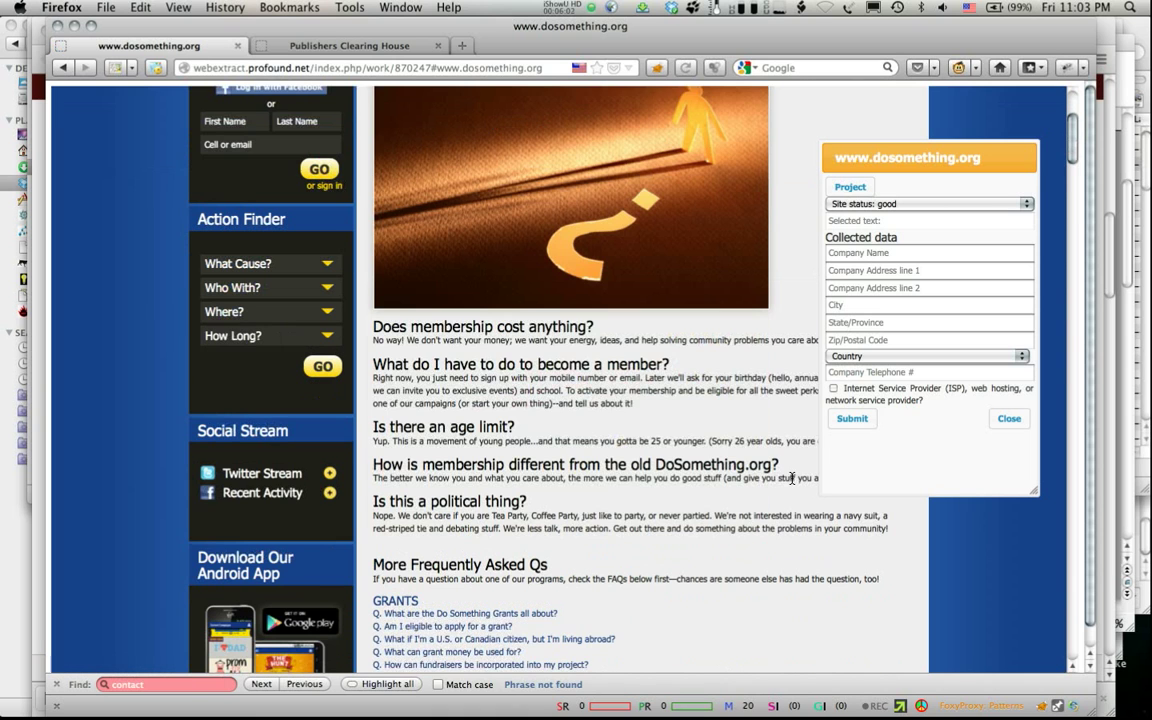
scroll(792, 481, down, 3)
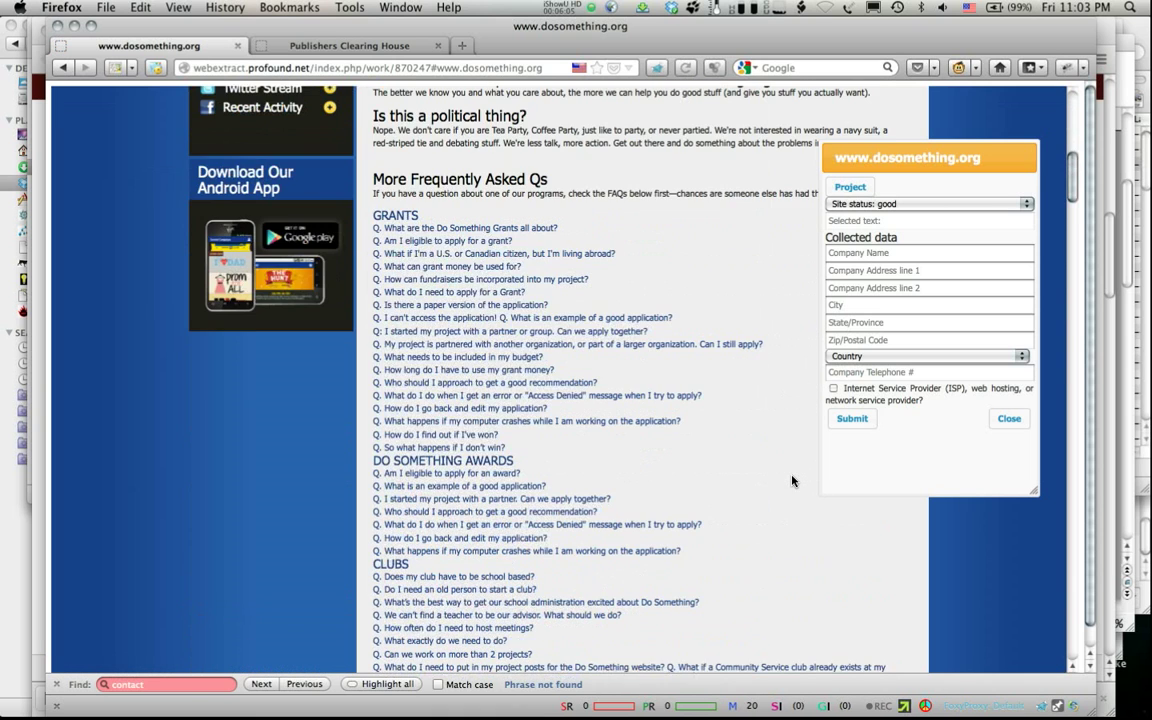
scroll(792, 481, down, 10)
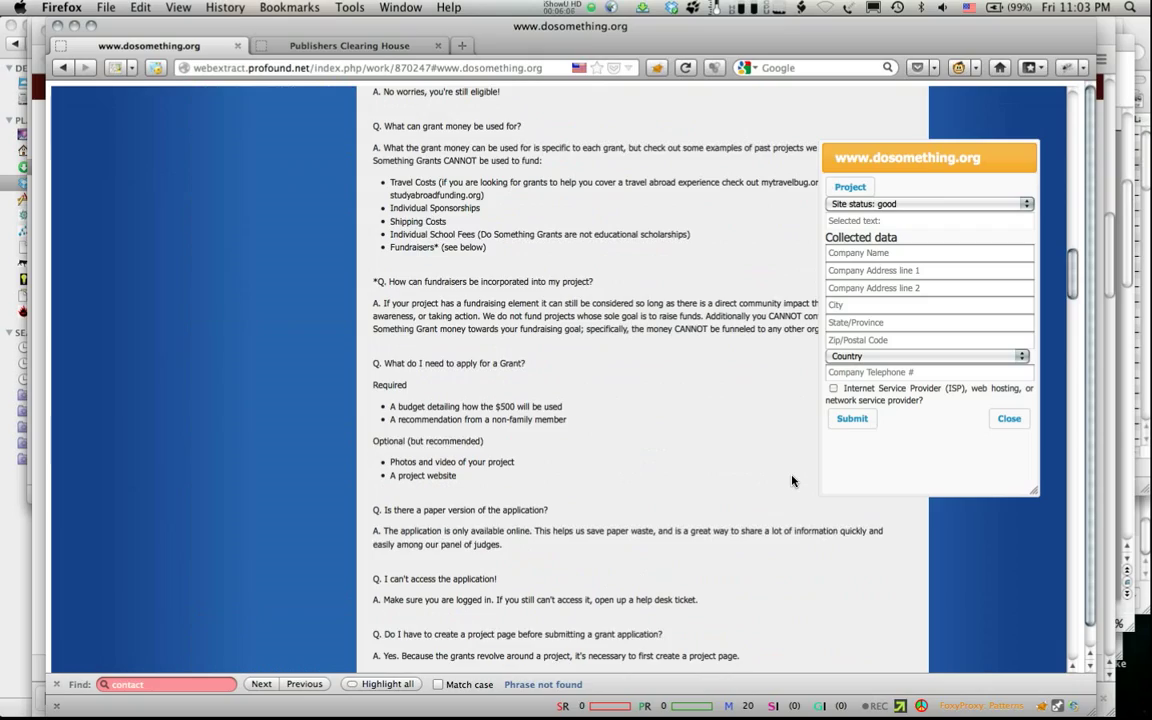
scroll(792, 481, down, 15)
scroll(792, 479, down, 2)
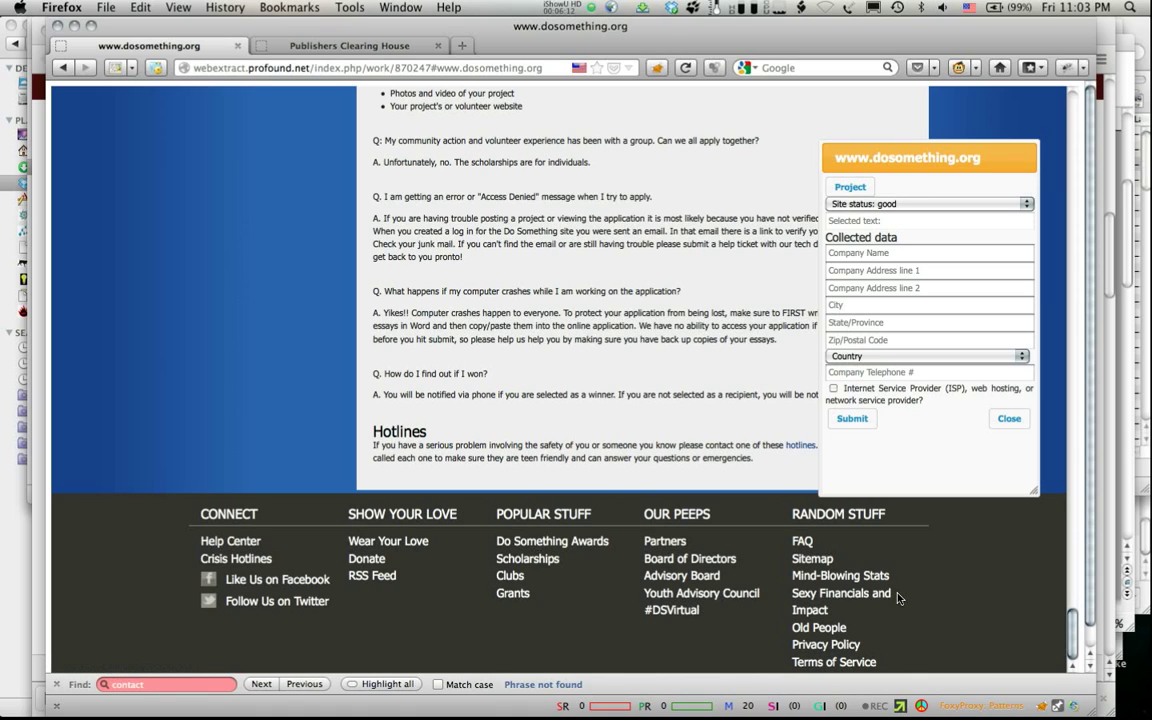
Step: Open the site map, go to the About Us page, and scroll down it
click(812, 559)
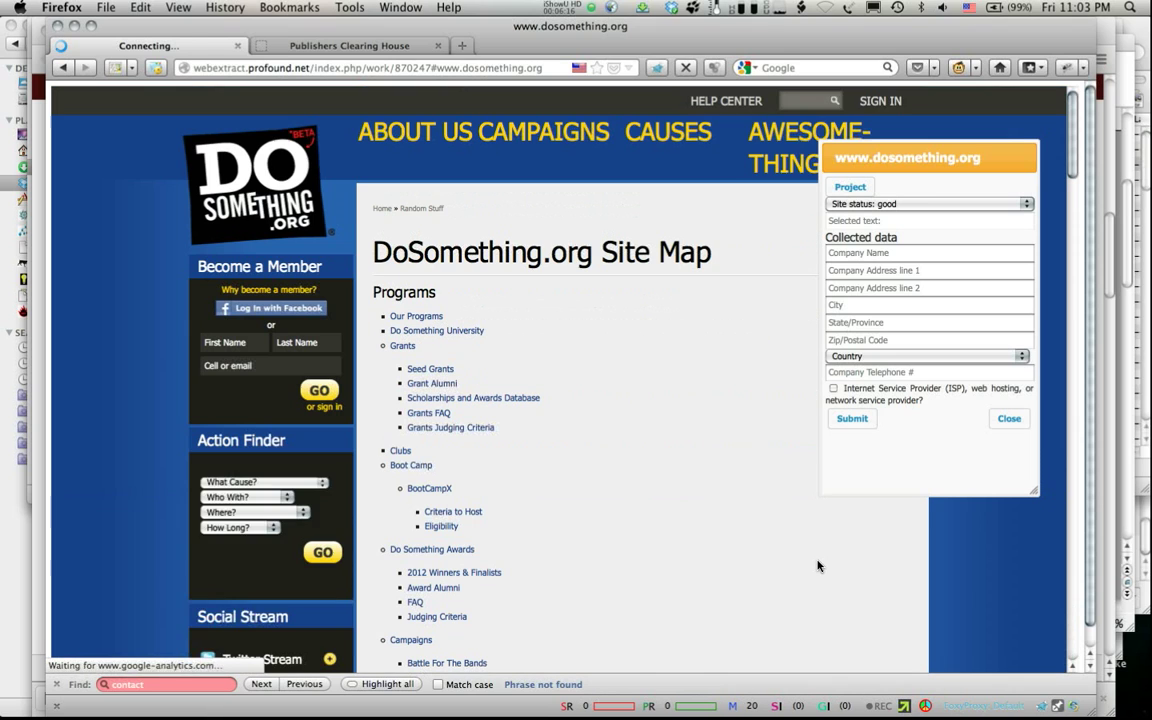
scroll(581, 376, down, 10)
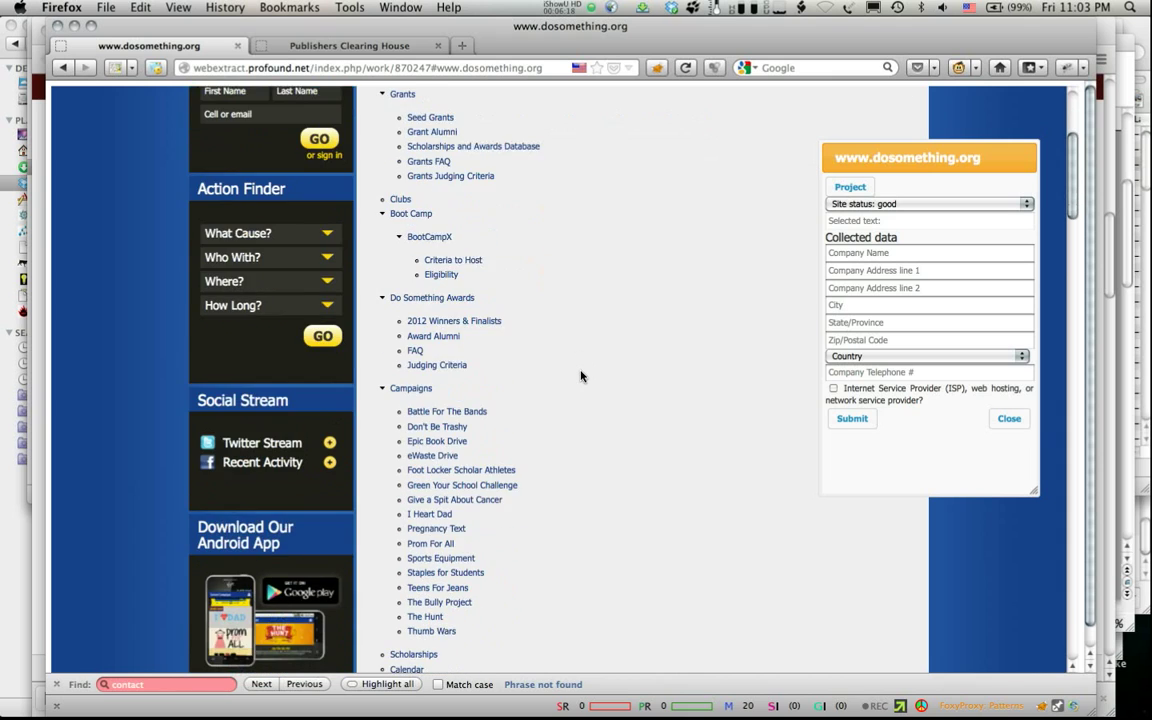
scroll(581, 376, down, 3)
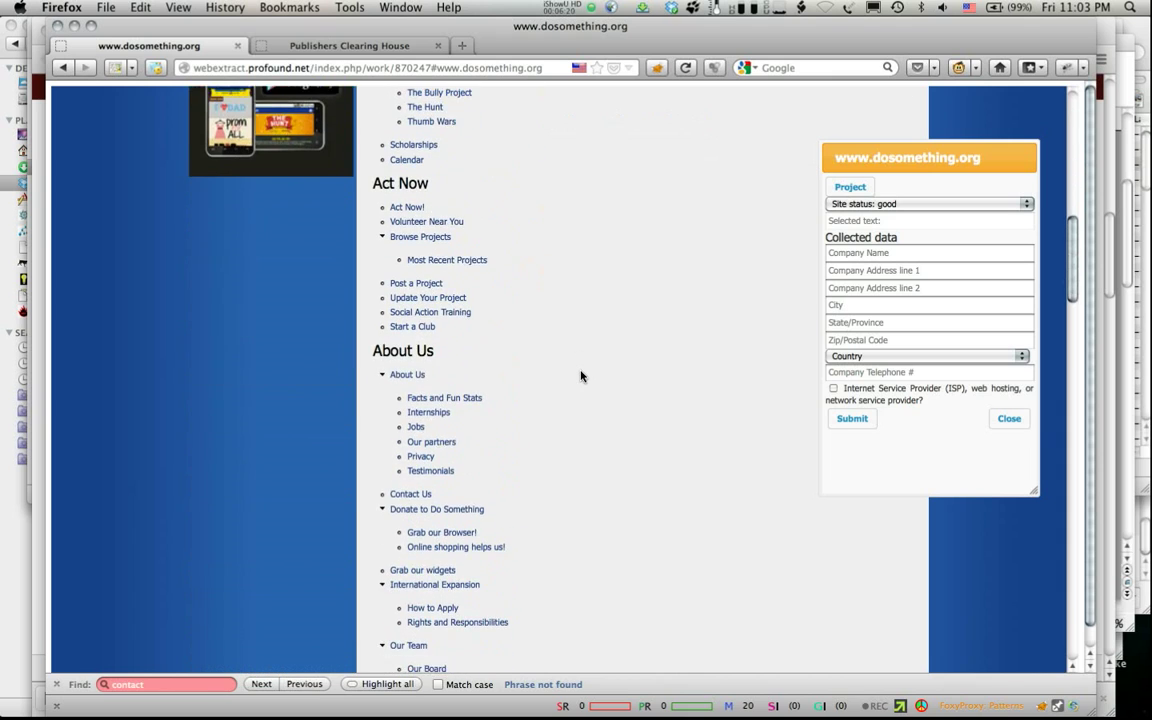
scroll(581, 376, down, 1)
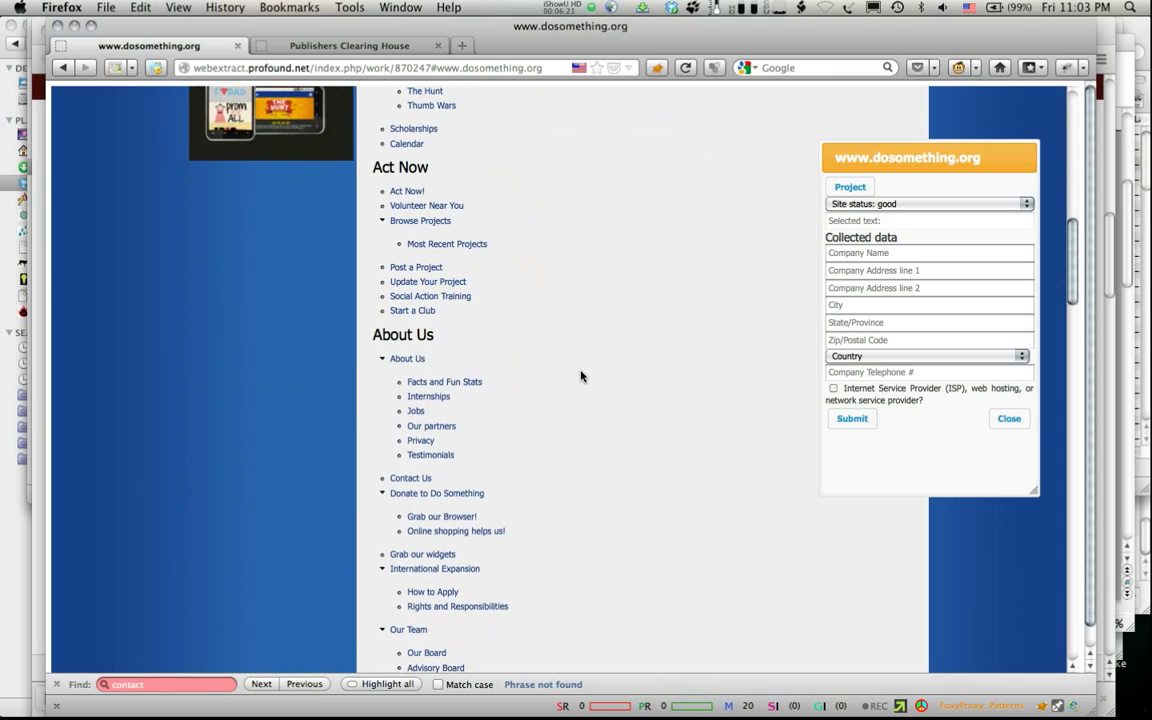
click(406, 360)
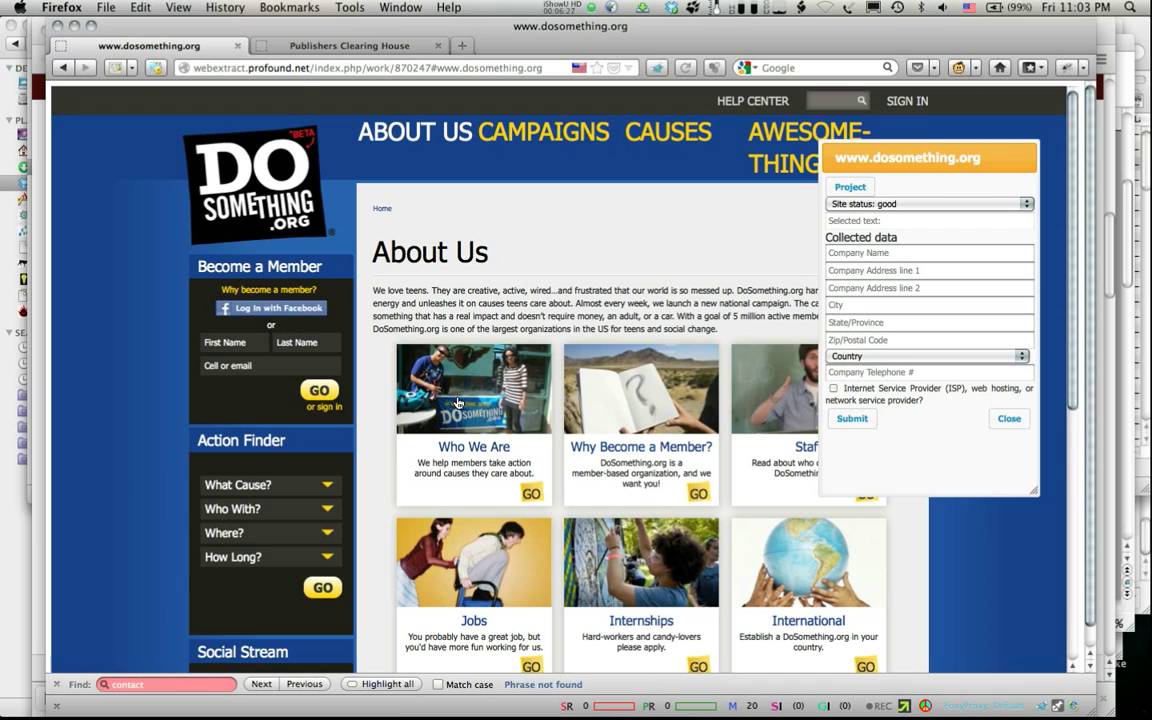
scroll(456, 401, down, 3)
scroll(456, 401, down, 6)
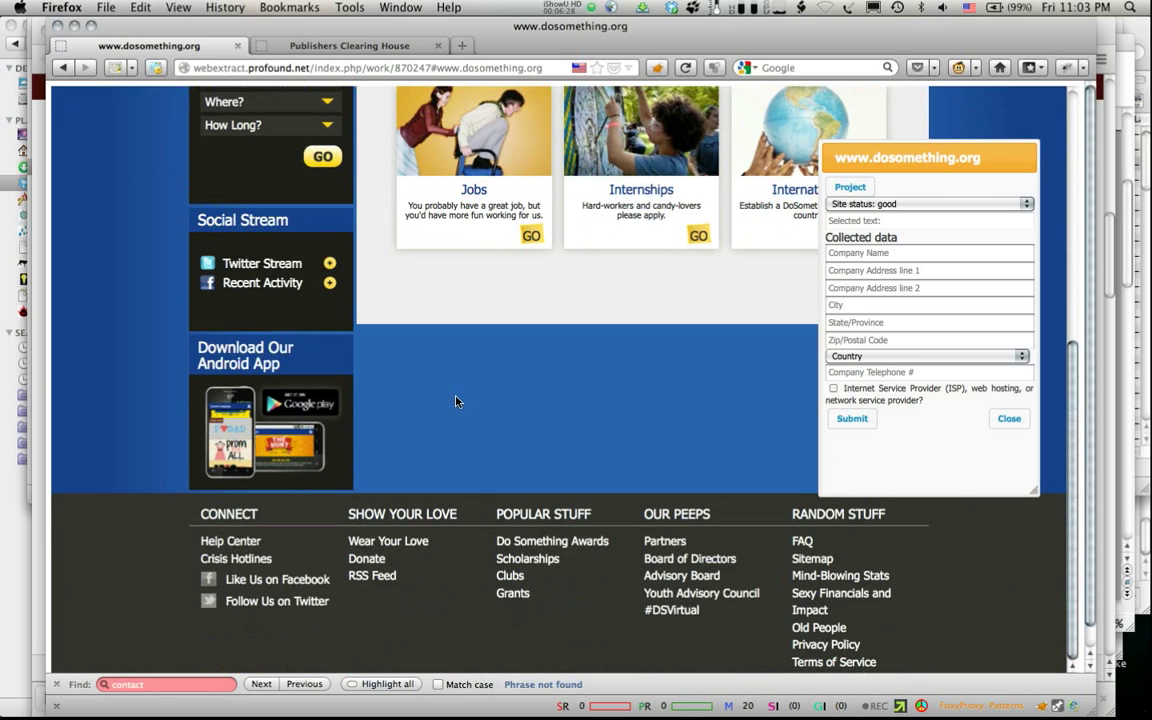
Step: Set dosomething.org's status to 'Blog, Game, Photos, Music, etc. Not a Company'
click(923, 204)
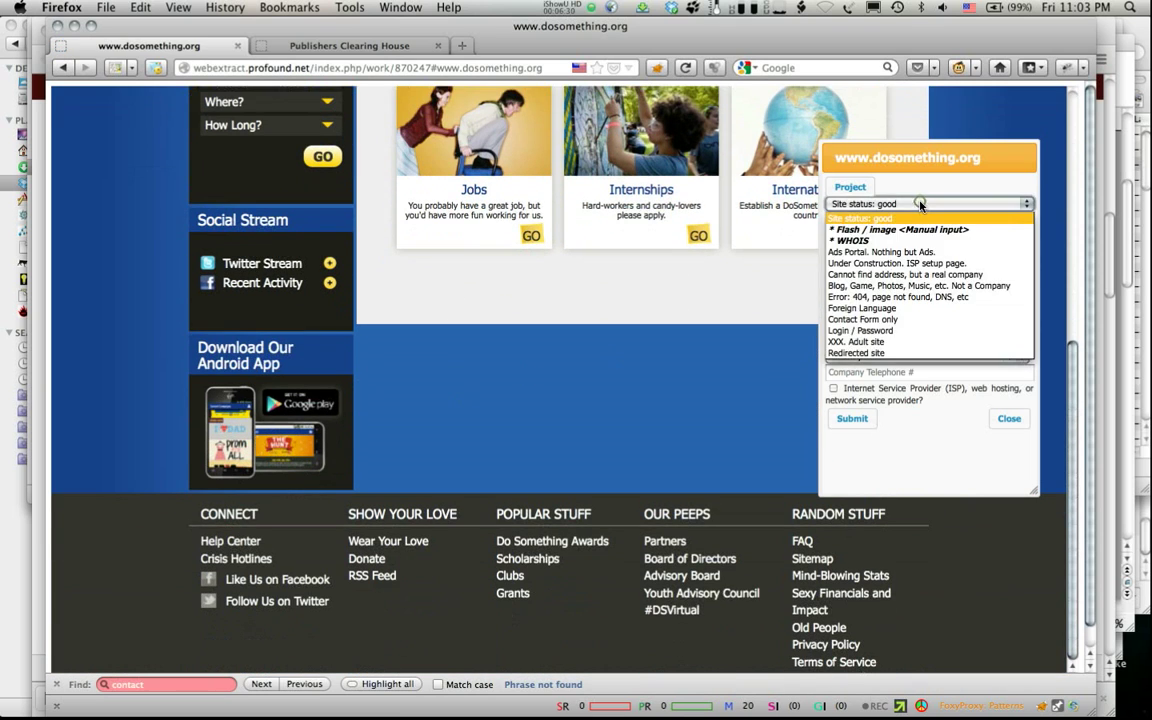
click(965, 290)
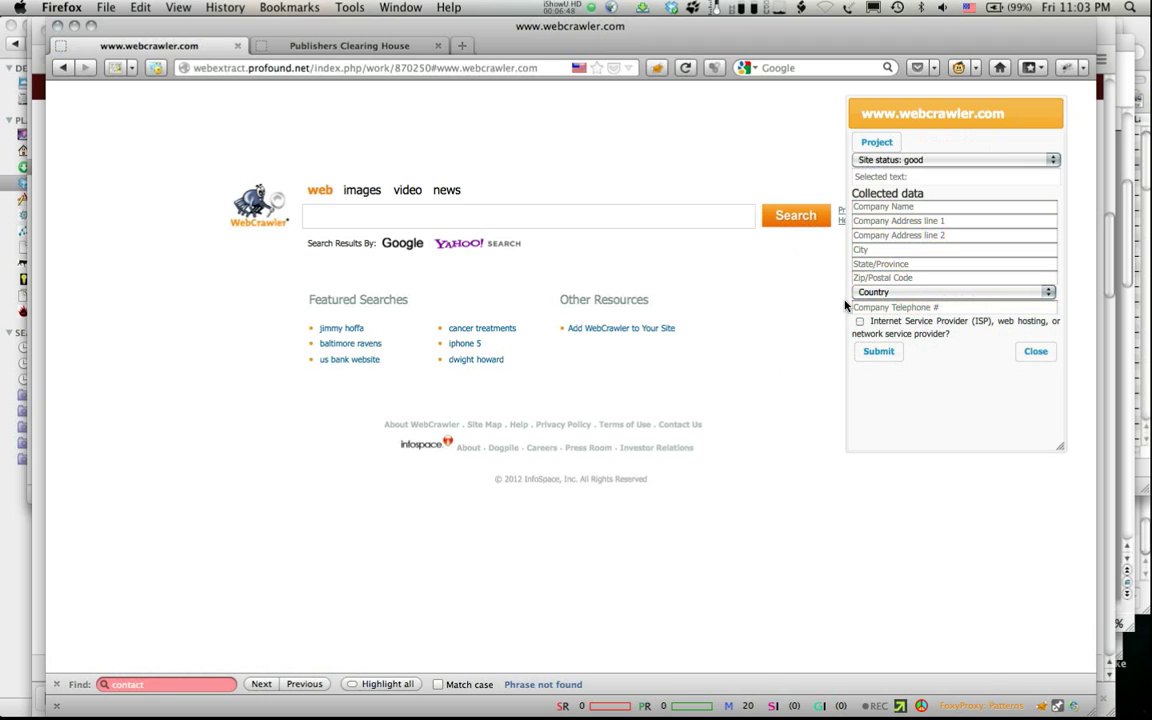
Step: Keep webcrawler.com's status good, open Contact Us, and follow the InfoSpace footer link to Blucora
click(903, 162)
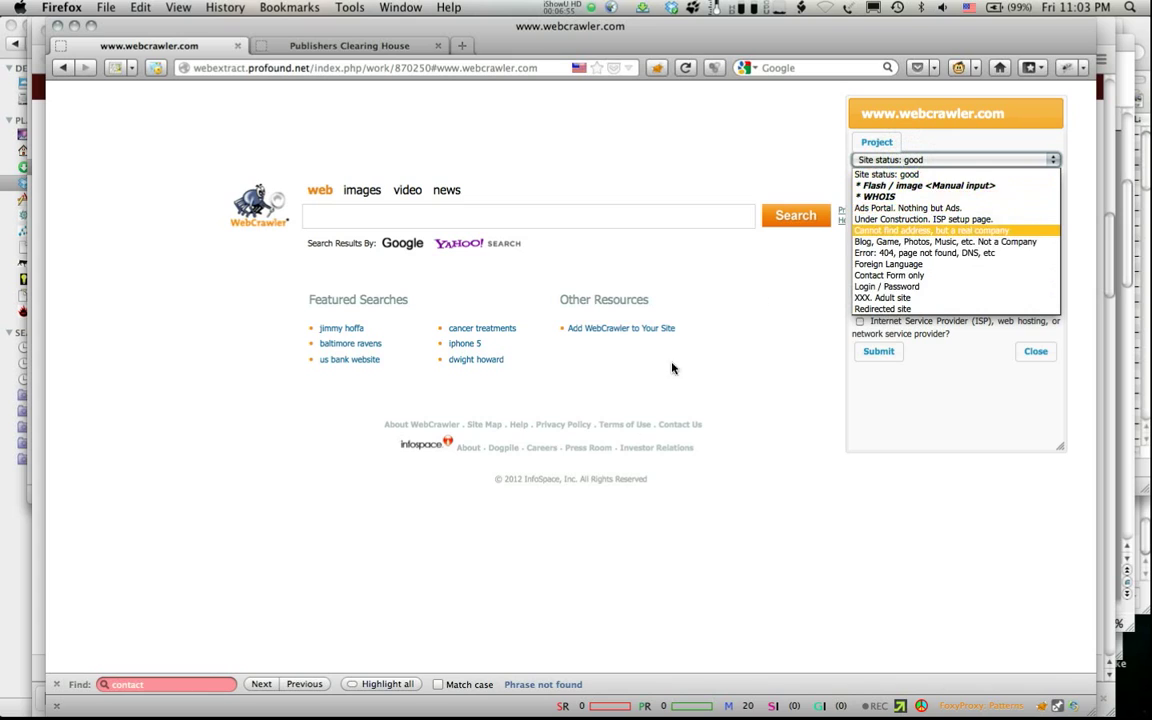
click(643, 470)
click(677, 425)
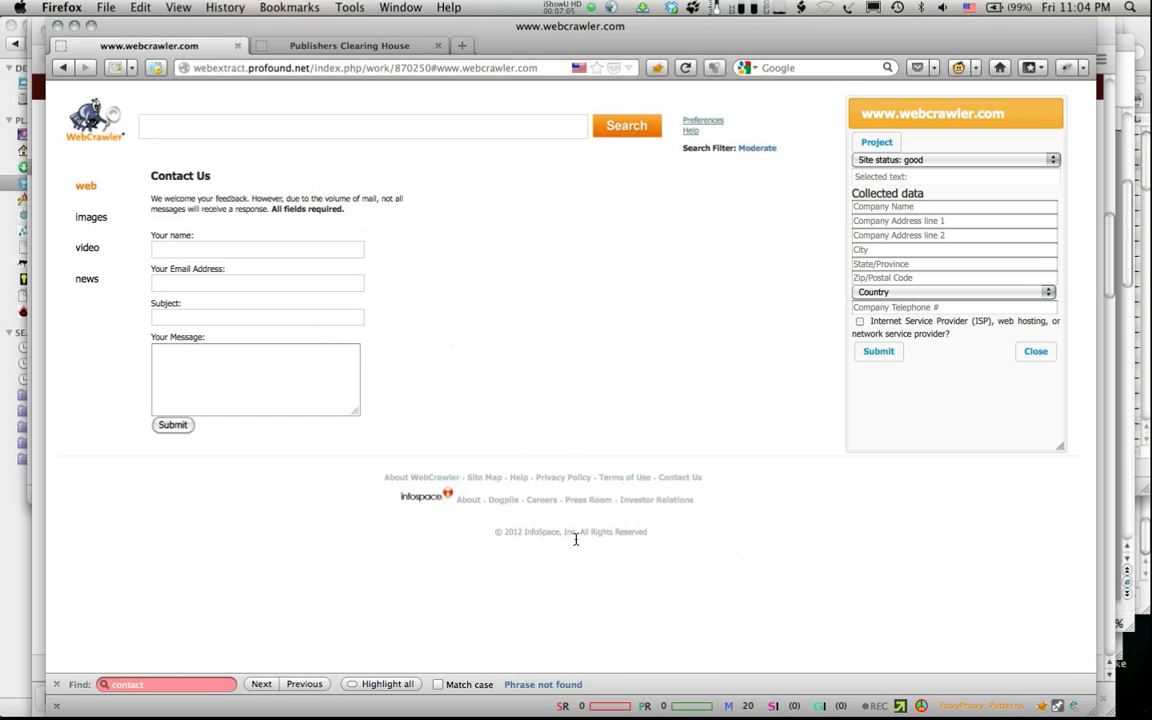
click(465, 502)
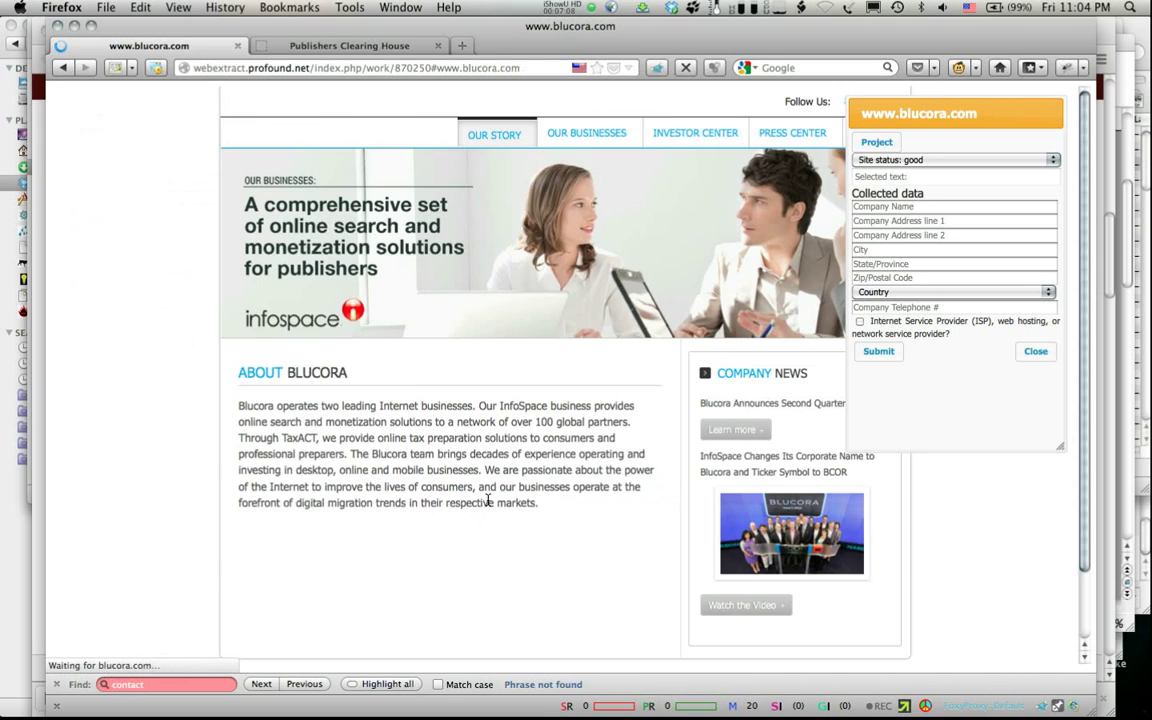
Step: Open Blucora's Contact Us page and enter 'Blucora, Inc.' as the company name
scroll(488, 501, down, 2)
scroll(488, 503, down, 2)
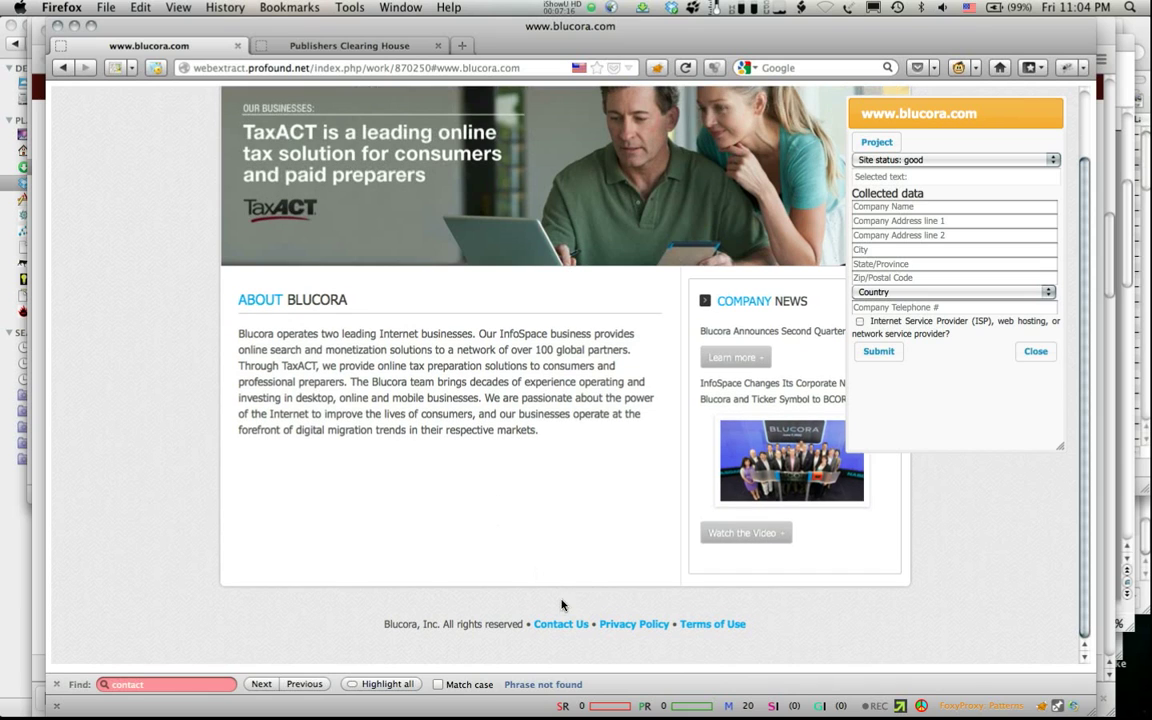
click(561, 622)
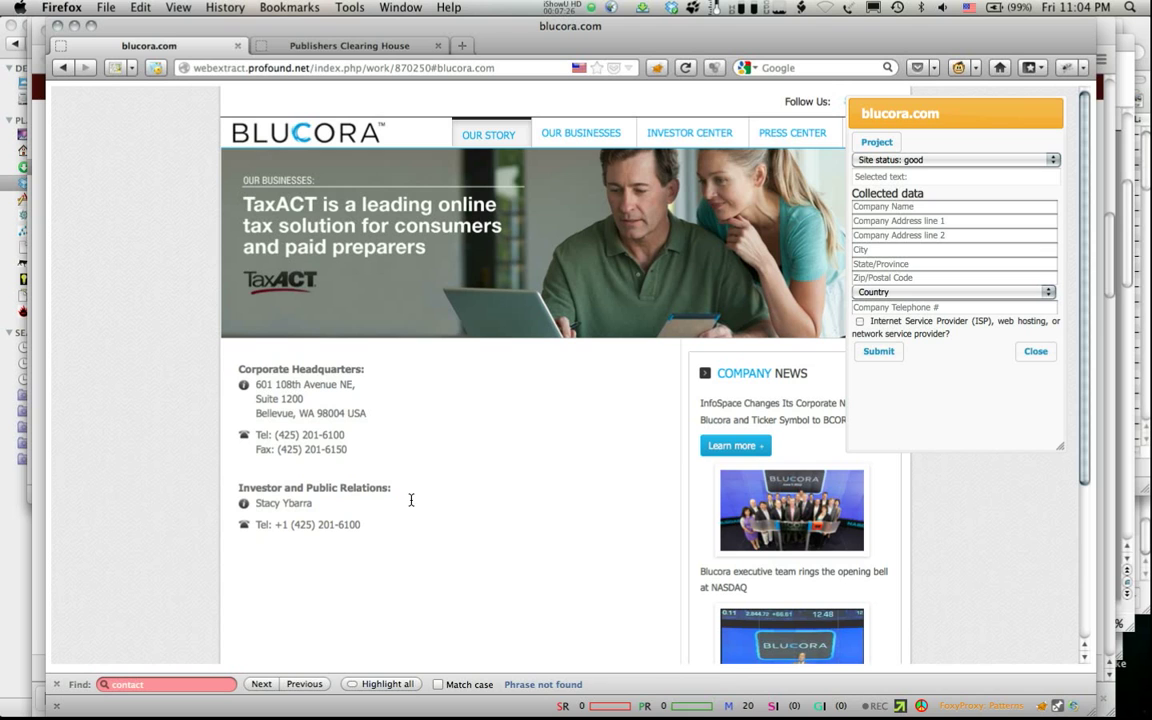
scroll(410, 502, down, 3)
scroll(410, 502, up, 3)
scroll(410, 502, down, 3)
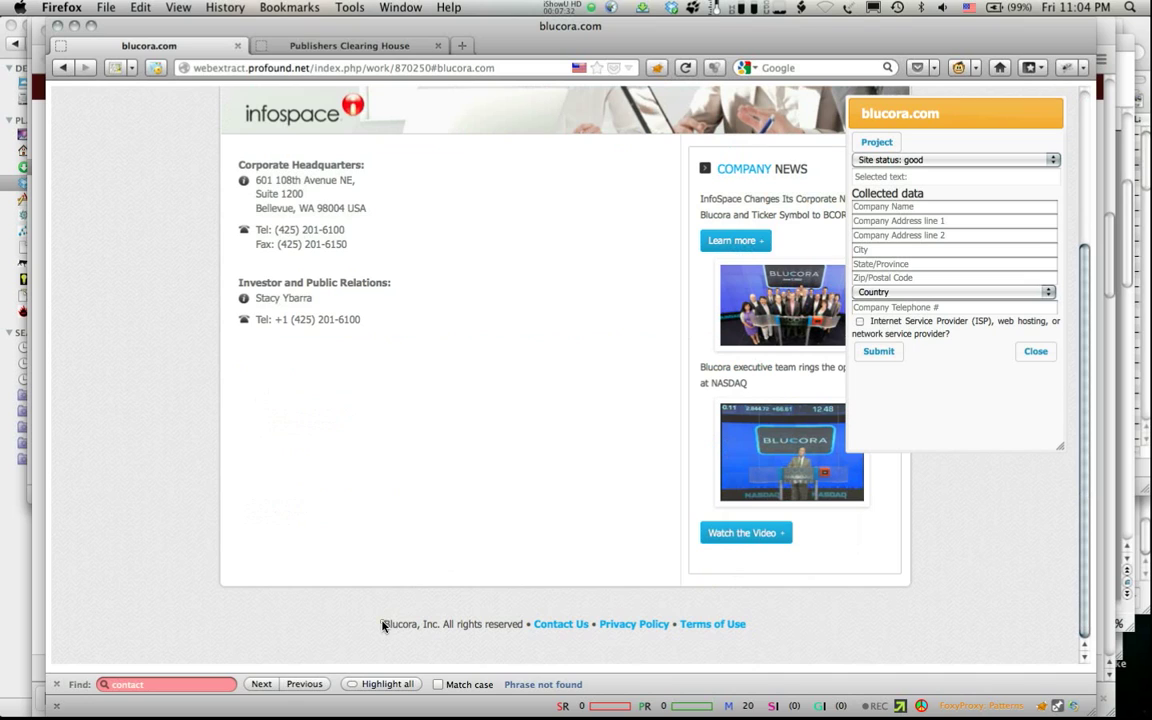
drag(432, 624, 439, 624)
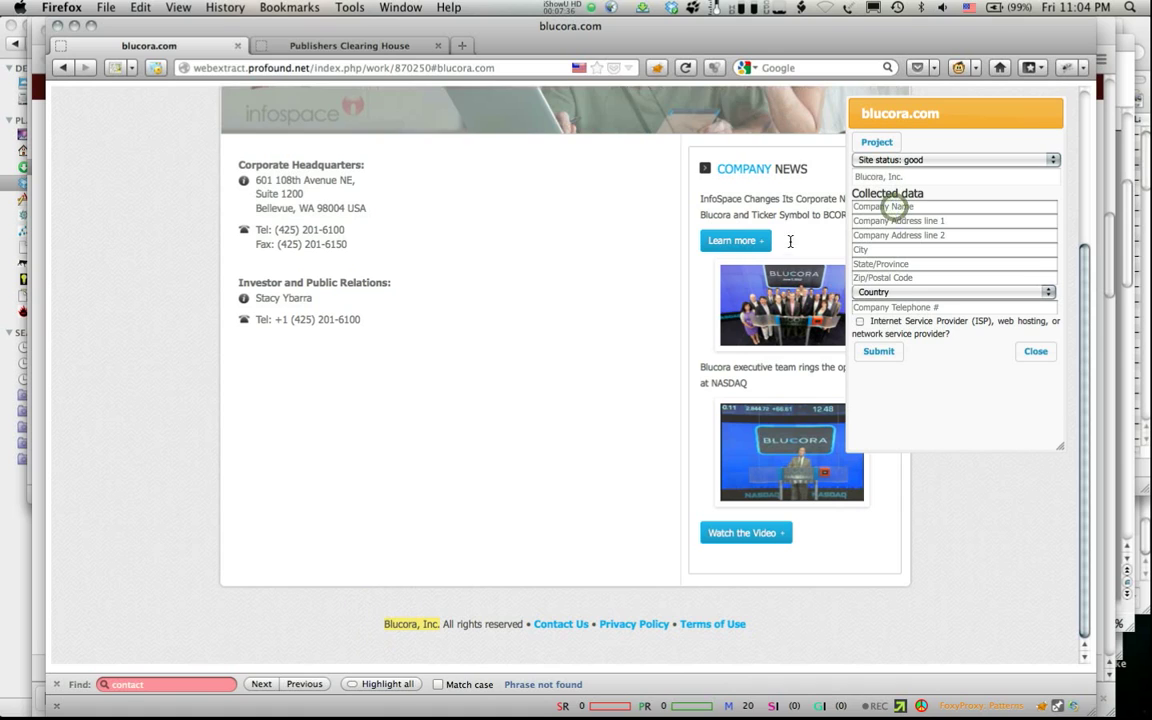
text(Blucora, Inc.)
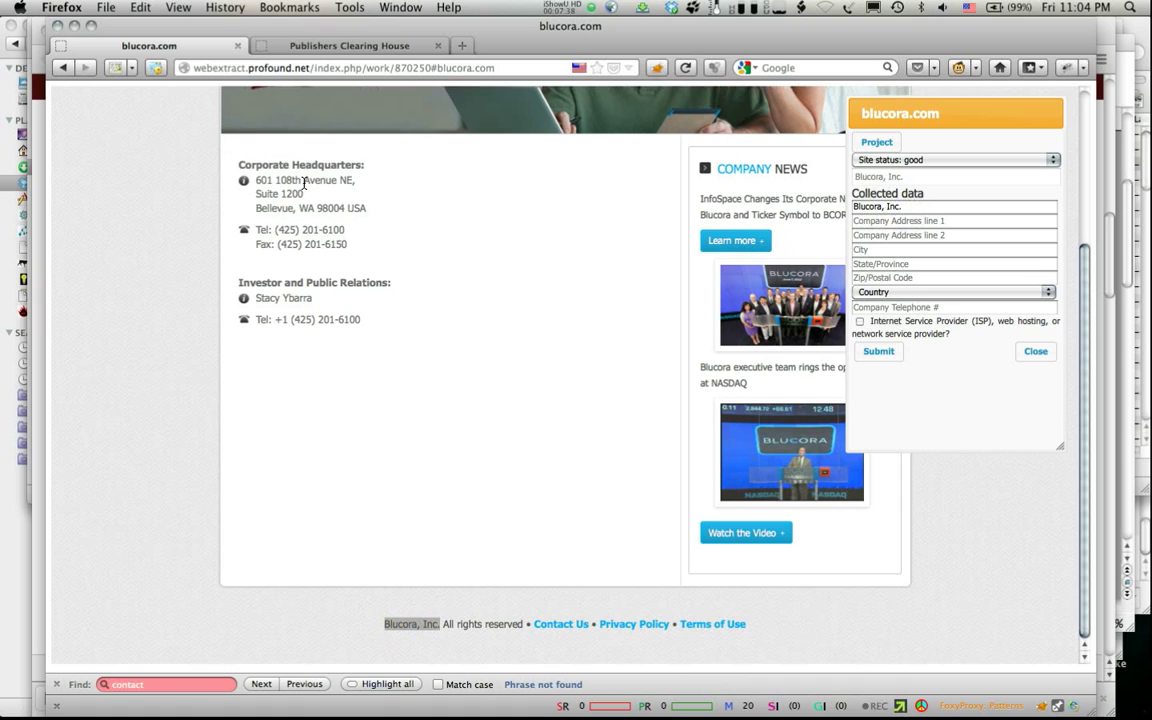
Step: Fill the address lines with '601 108th Avenue NE' and 'Suite 1200'
triple_click(350, 181)
key(super+c)
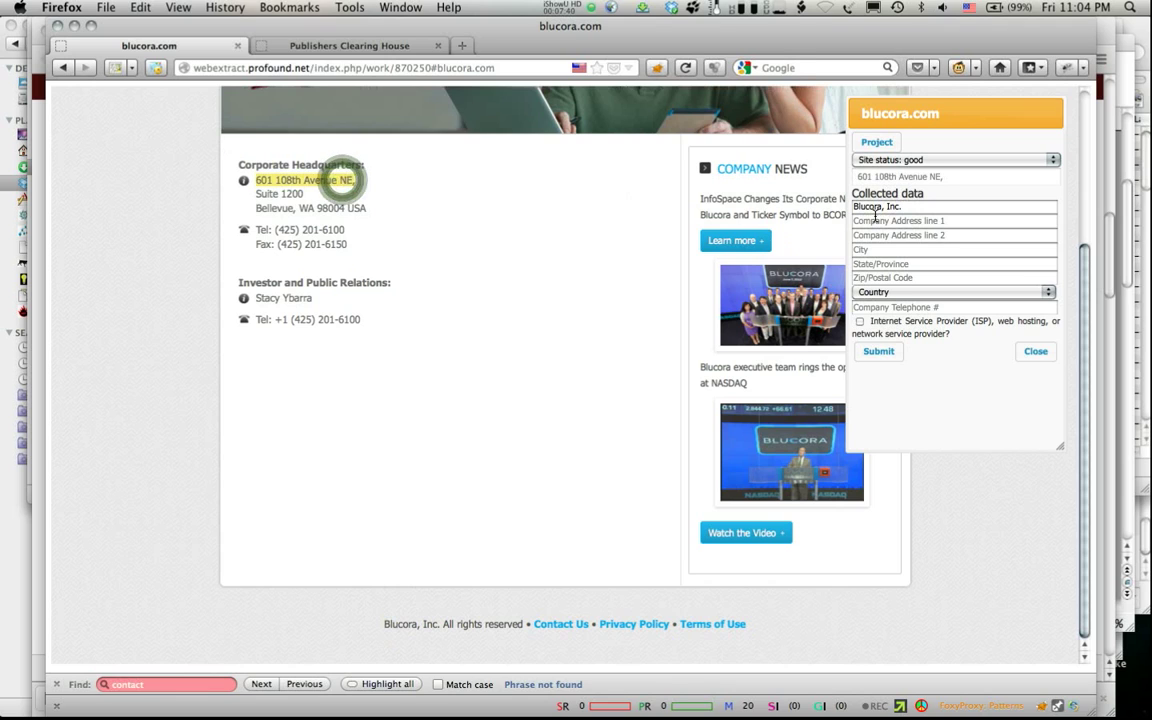
click(873, 220)
key(super+v)
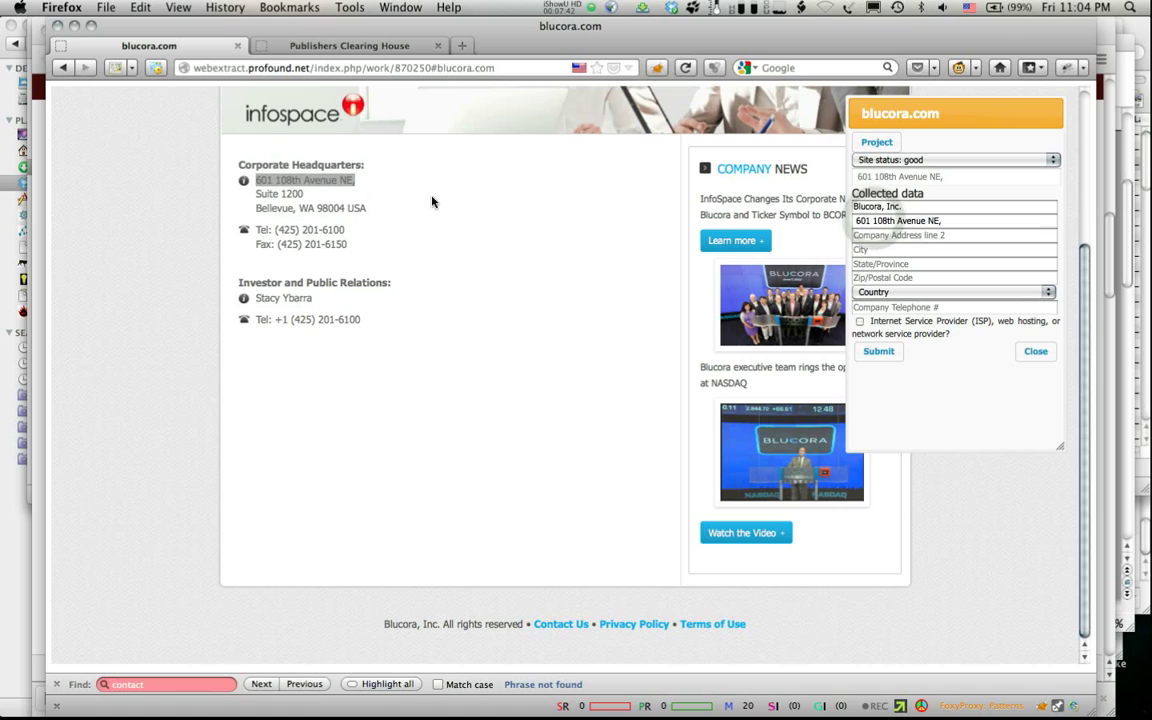
triple_click(290, 194)
key(super+c)
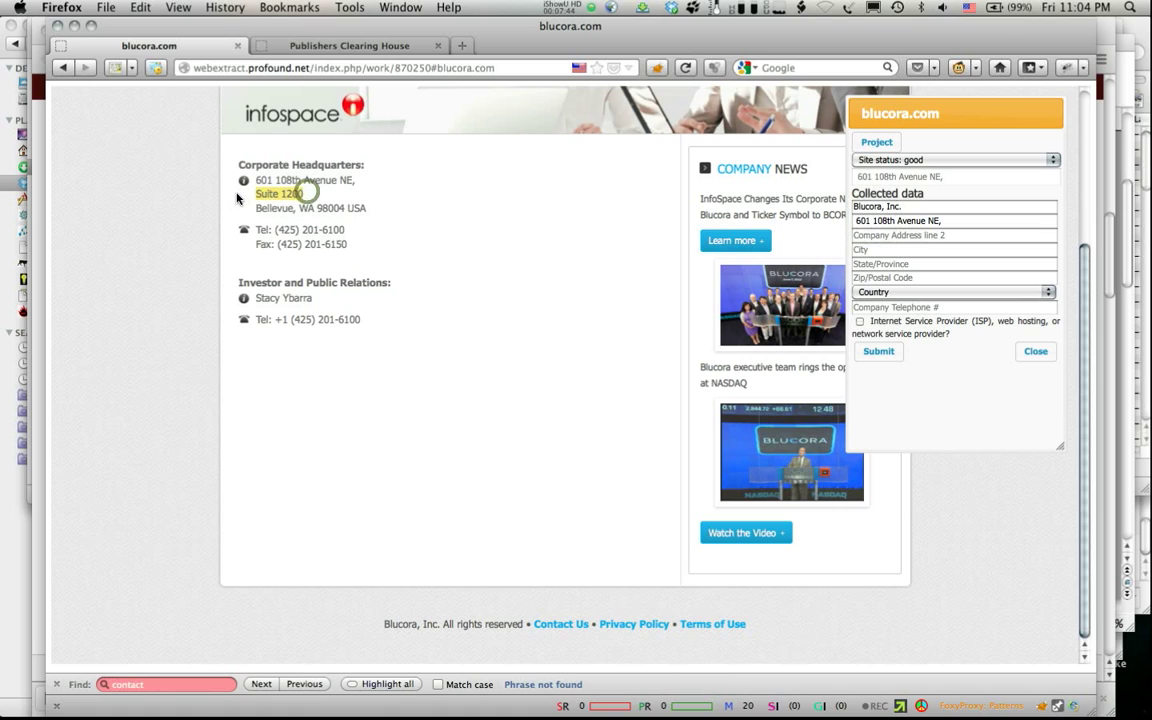
click(913, 237)
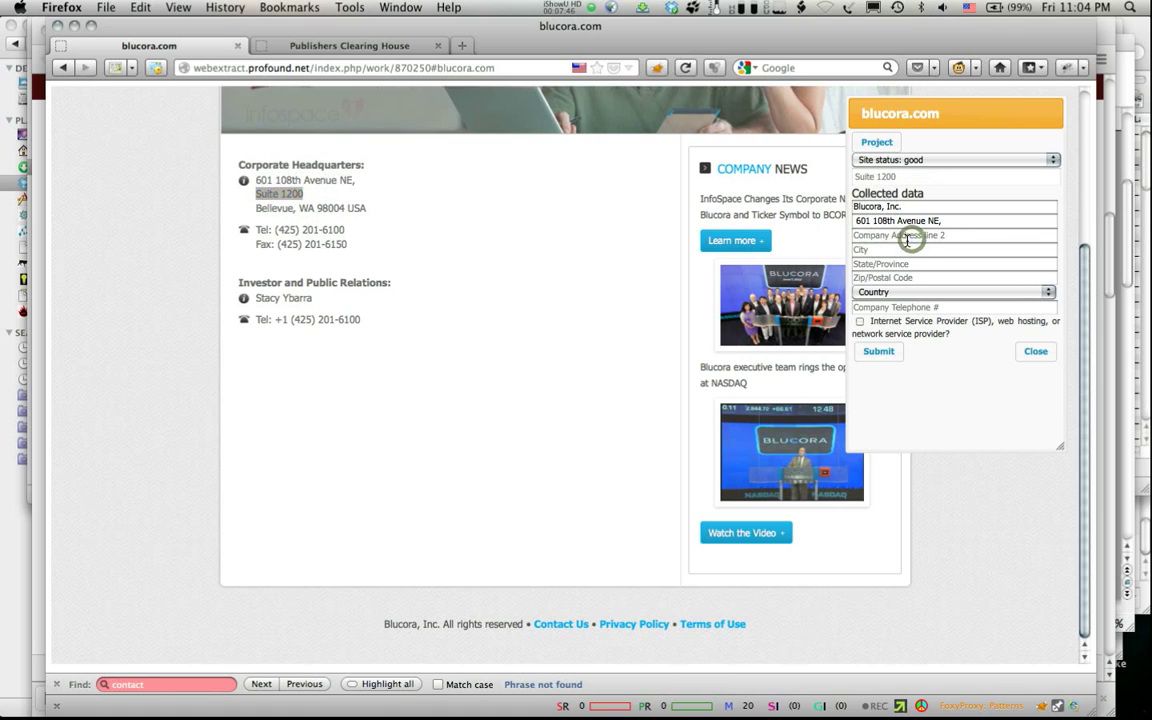
key(super+v)
Step: Enter city Bellevue, state WA and zip code 98004 from the page
double_click(273, 209)
key(super+c)
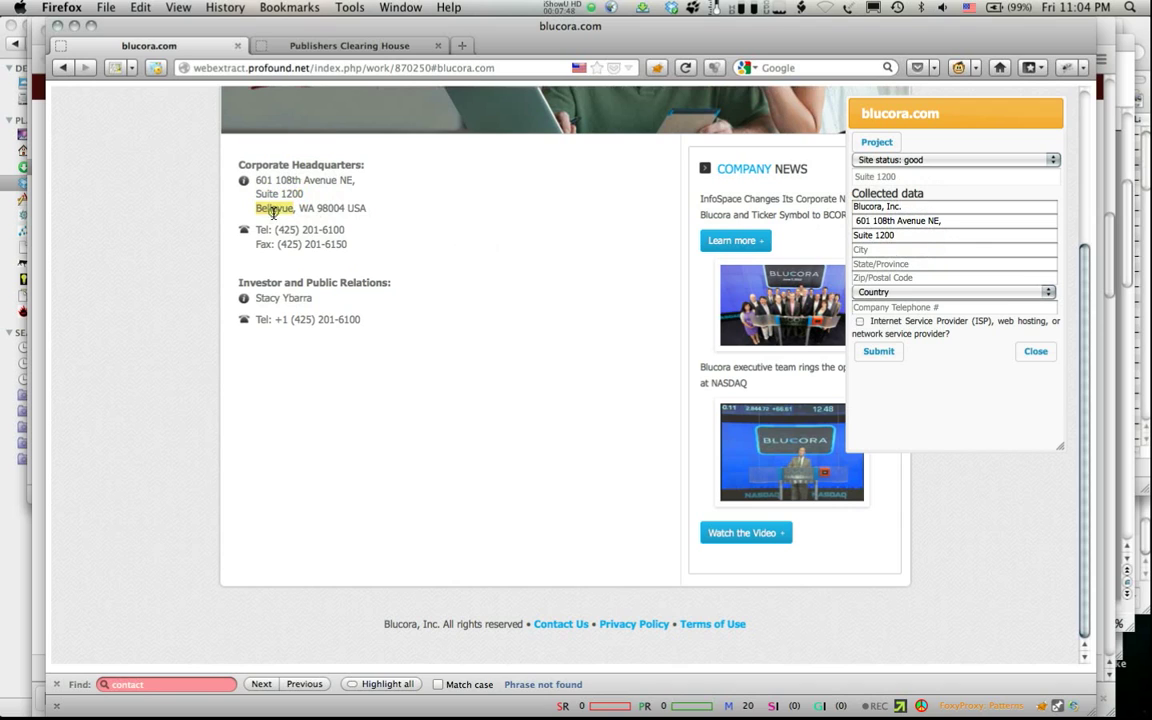
click(870, 249)
key(super+v)
double_click(306, 208)
key(super+c)
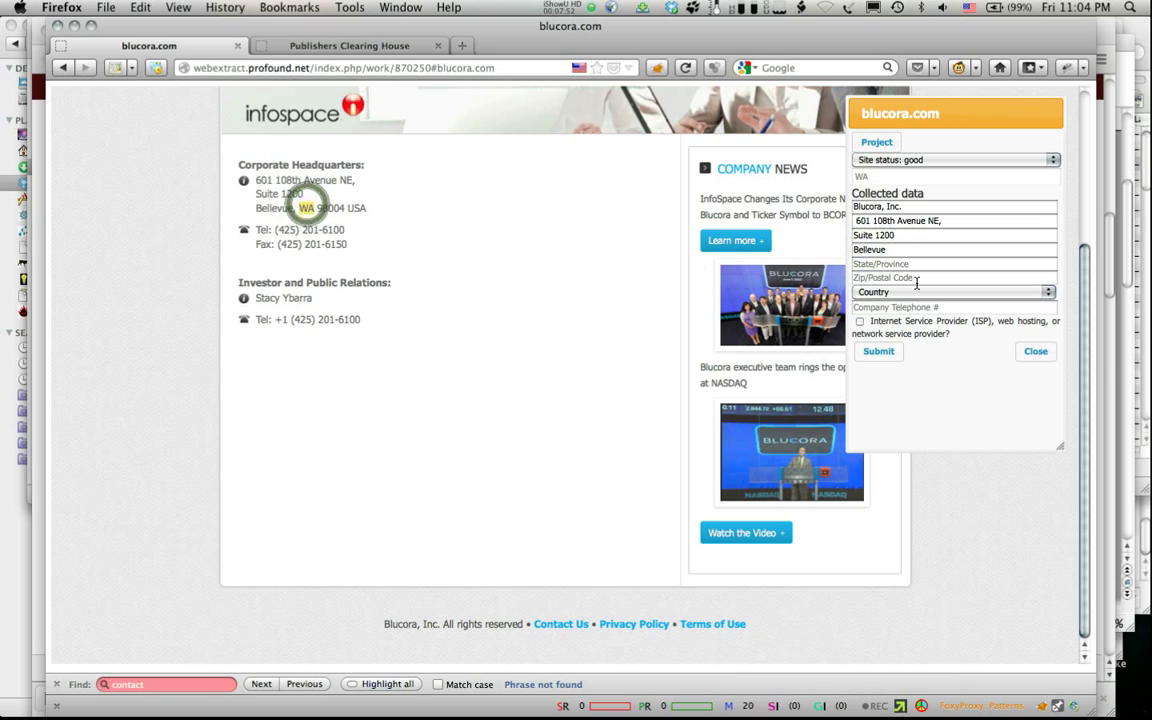
click(887, 263)
key(super+v)
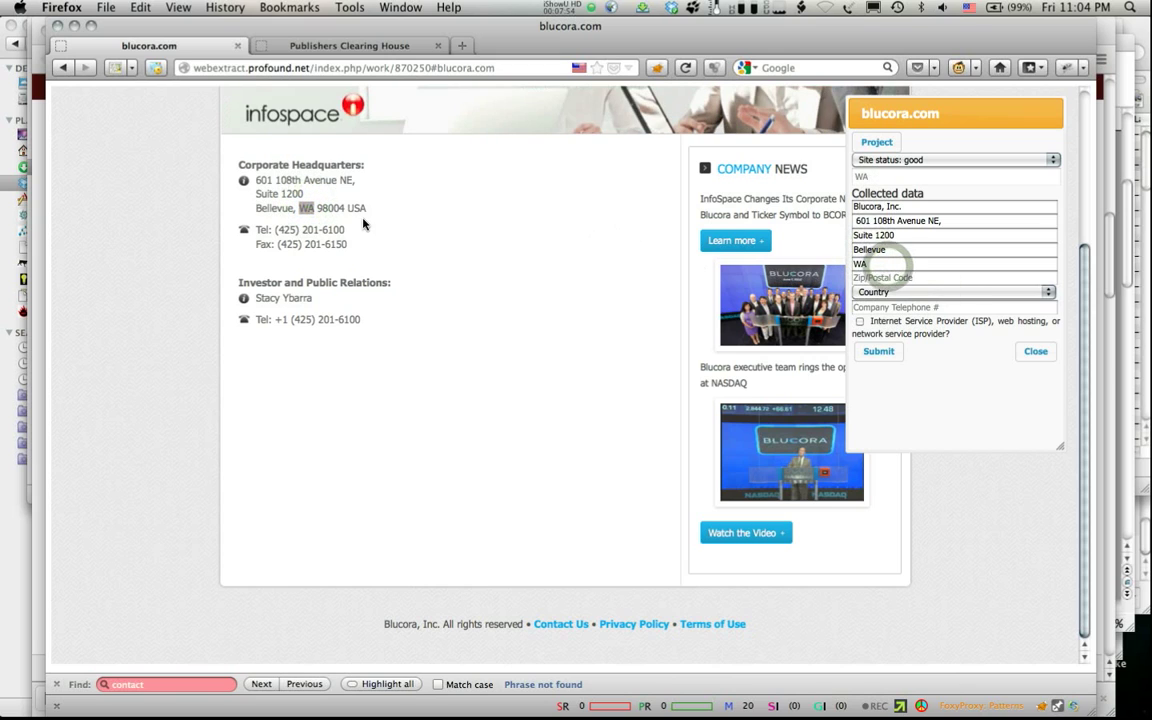
double_click(330, 208)
key(super+c)
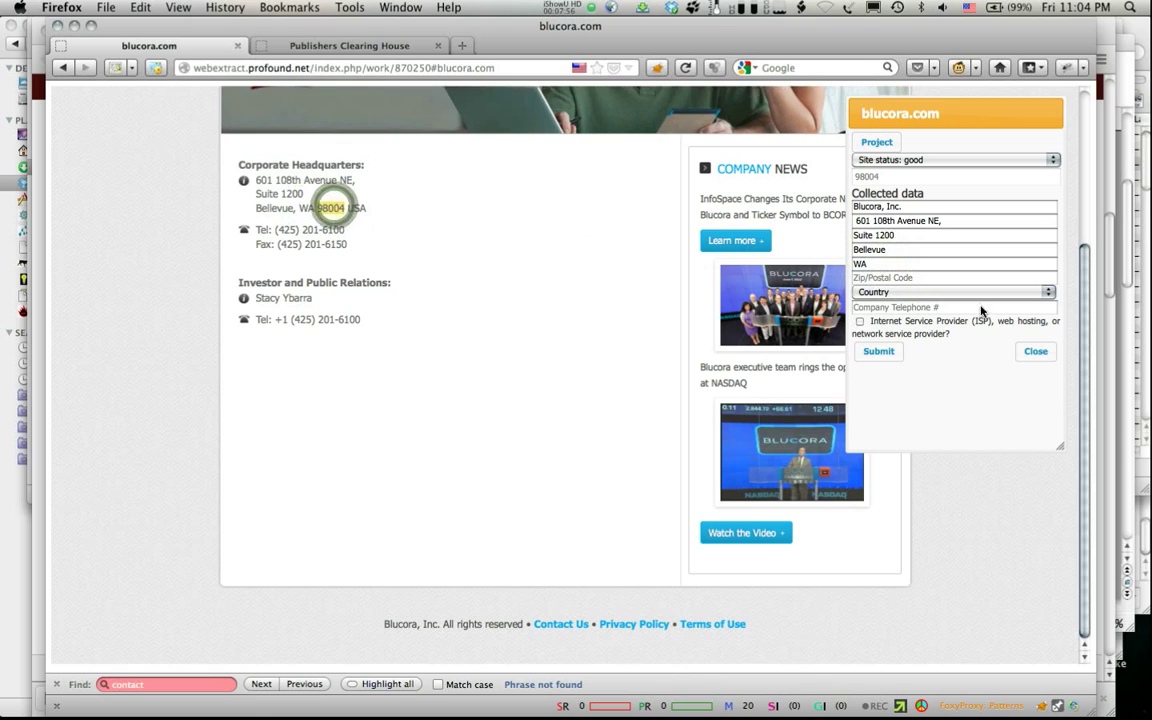
click(887, 279)
key(super+v)
Step: Set the country to United States and paste the company telephone number
click(888, 292)
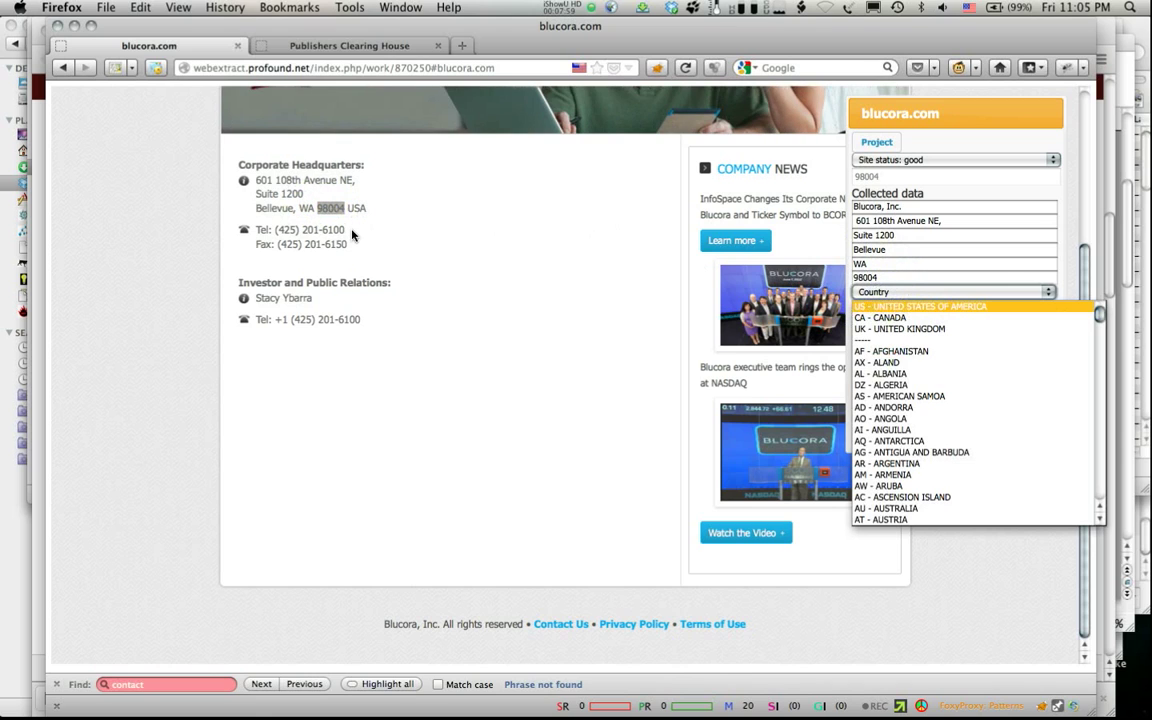
key(Return)
click(283, 231)
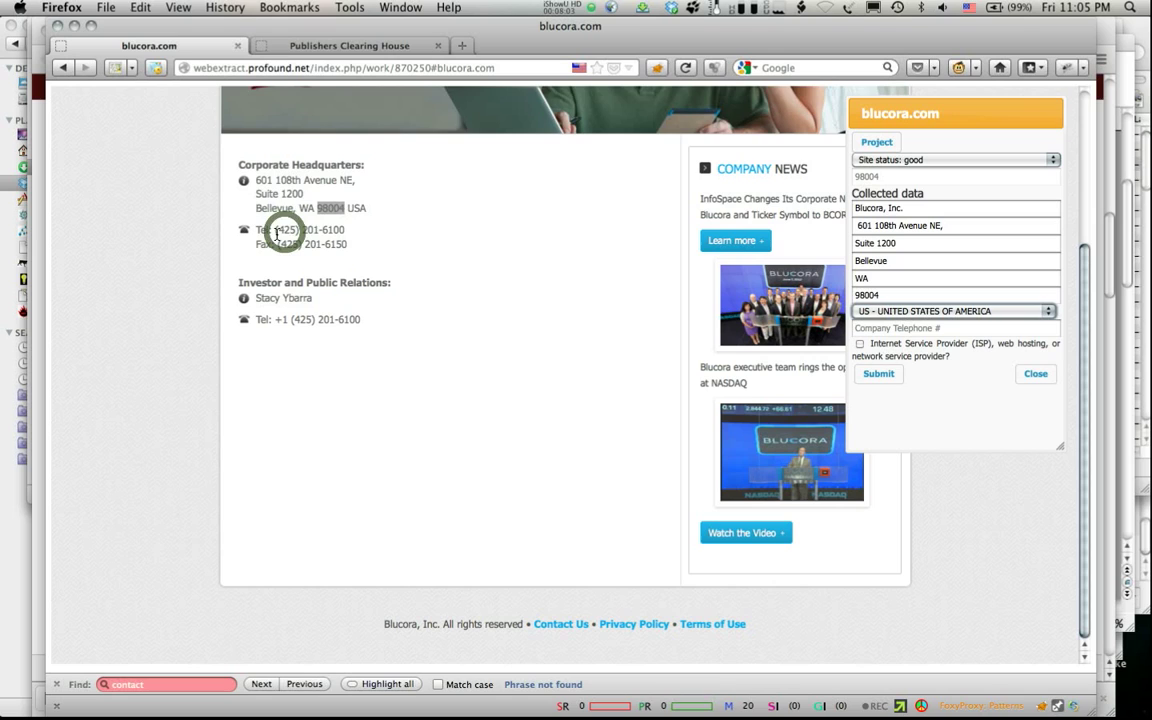
mouse_move(276, 232)
mouse_down()
mouse_move(344, 230)
mouse_move(275, 232)
mouse_up()
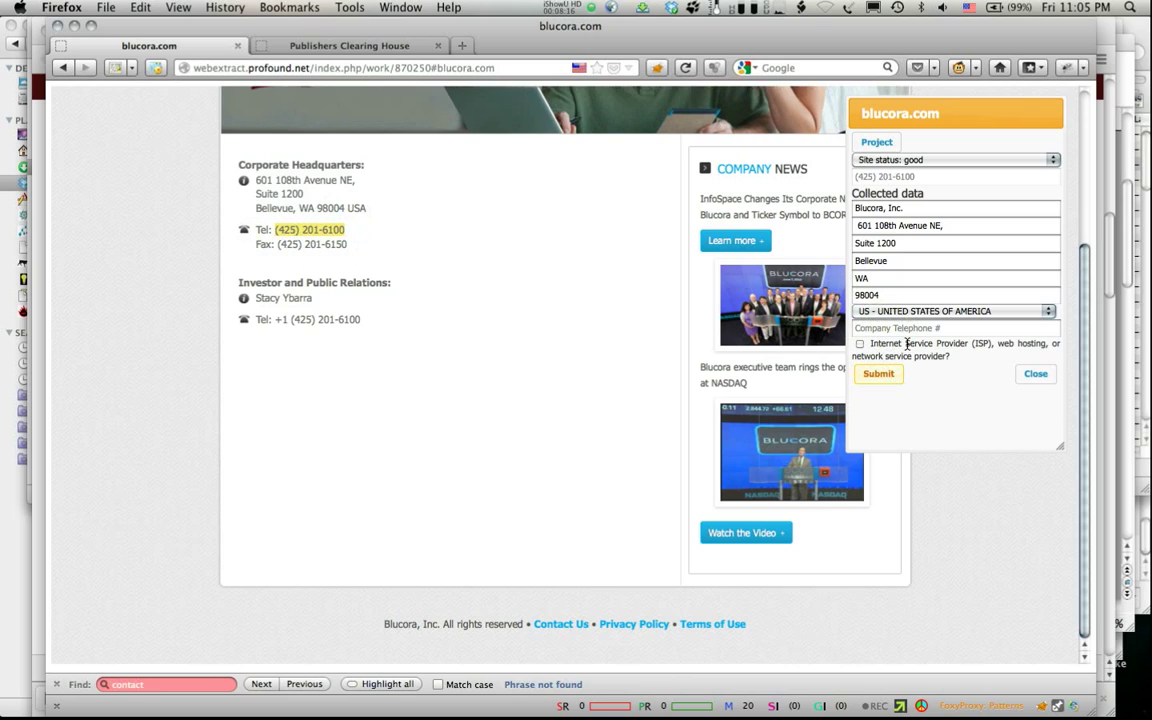
Step: Submit Blucora's data, mark webcrawler.com complete, and start work on west.edu
click(877, 386)
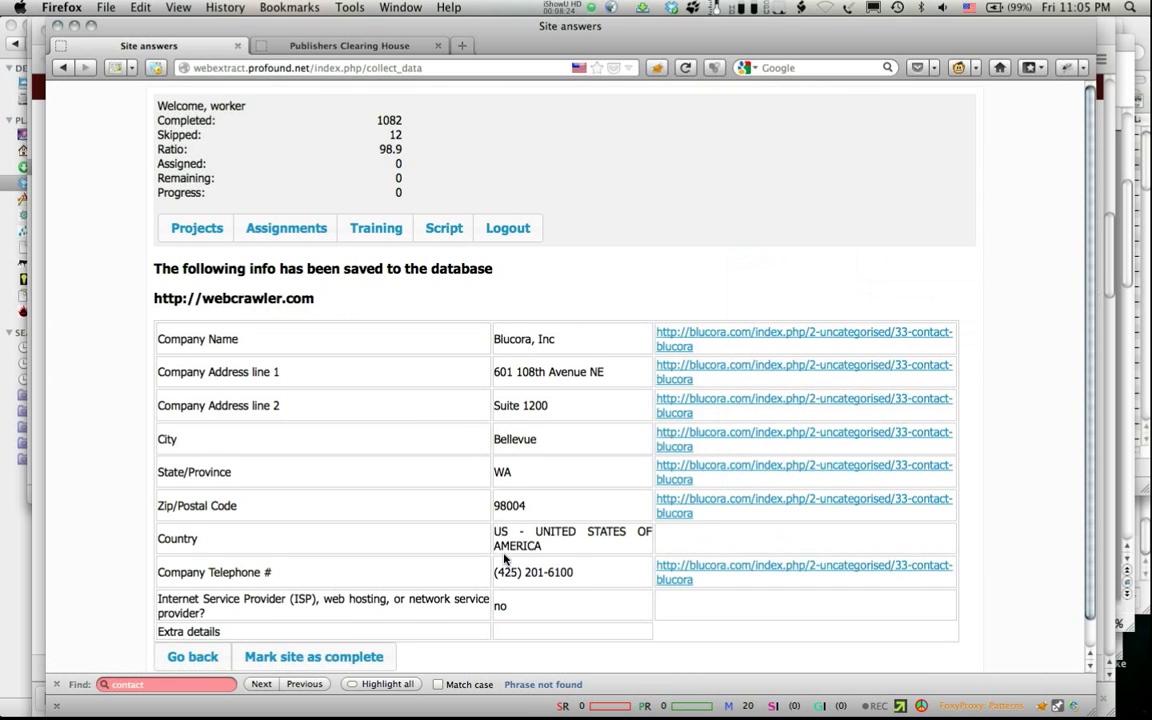
scroll(505, 560, down, 1)
click(282, 636)
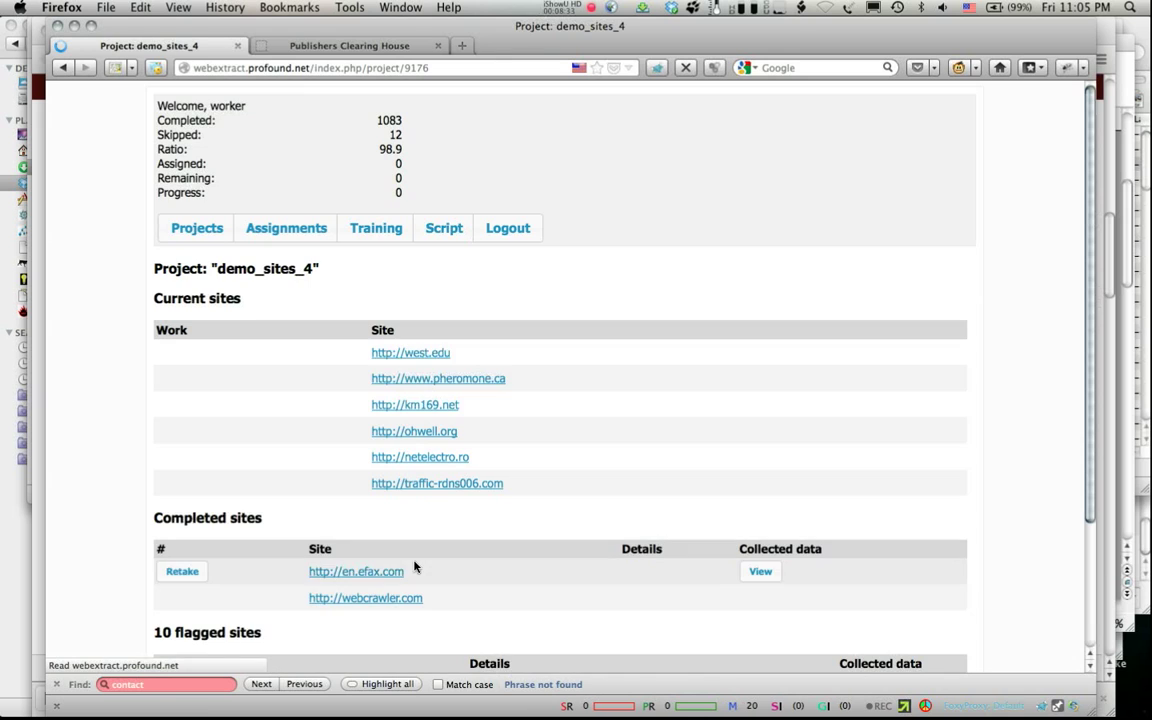
mouse_move(244, 357)
click(184, 358)
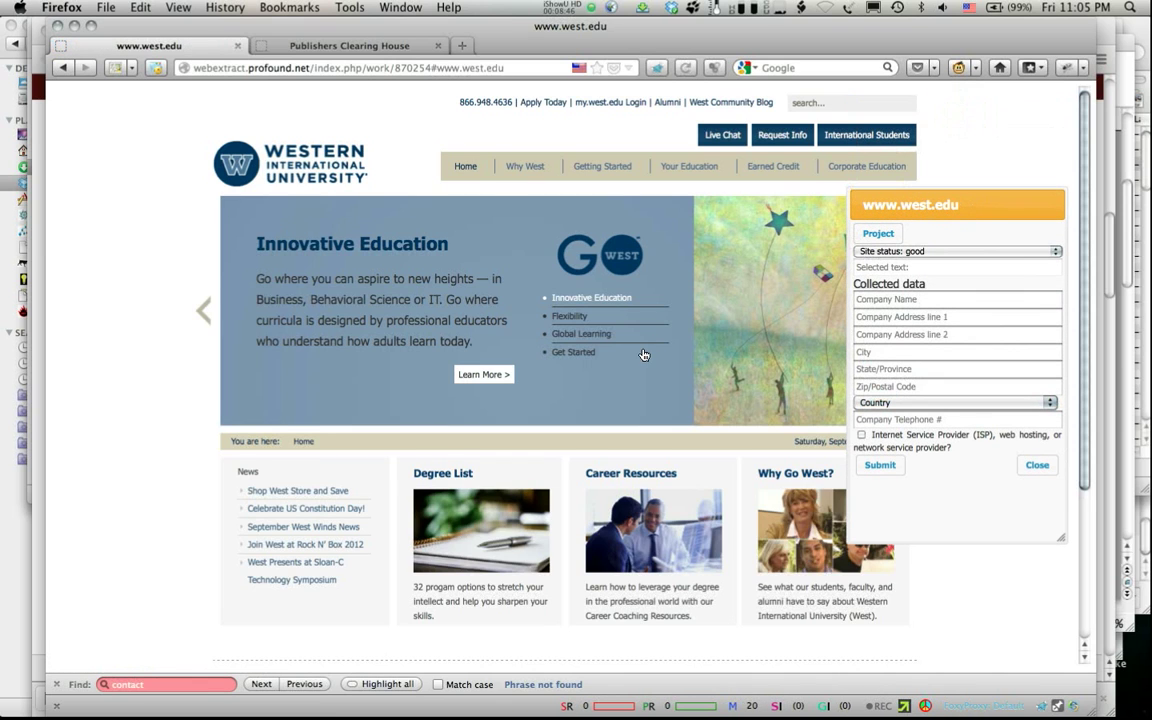
Step: Go from west.edu's footer Contact Us link to its Campus Locations page
scroll(644, 355, down, 4)
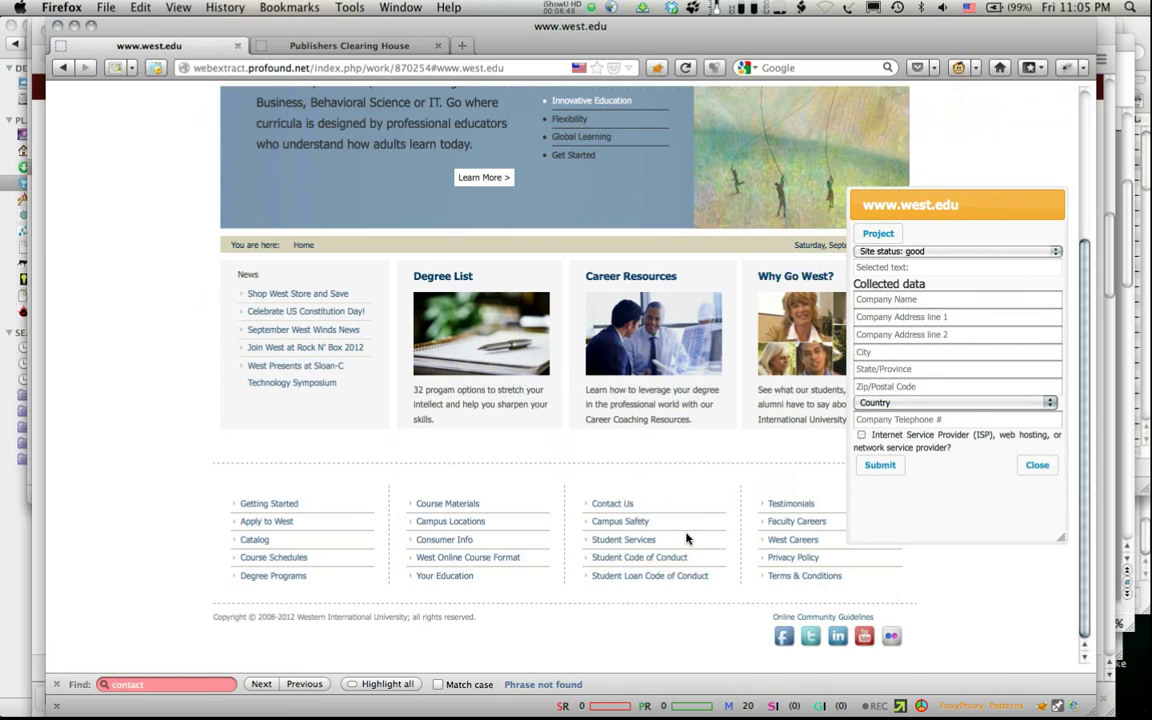
click(606, 508)
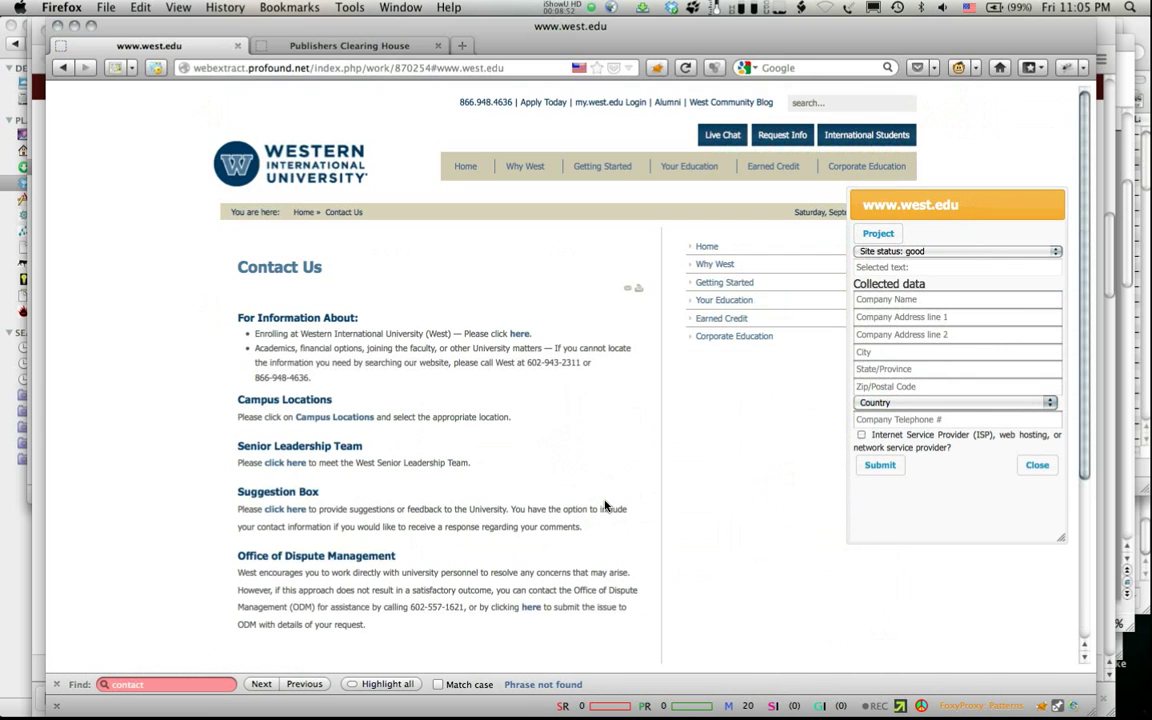
scroll(605, 507, down, 5)
scroll(605, 507, up, 5)
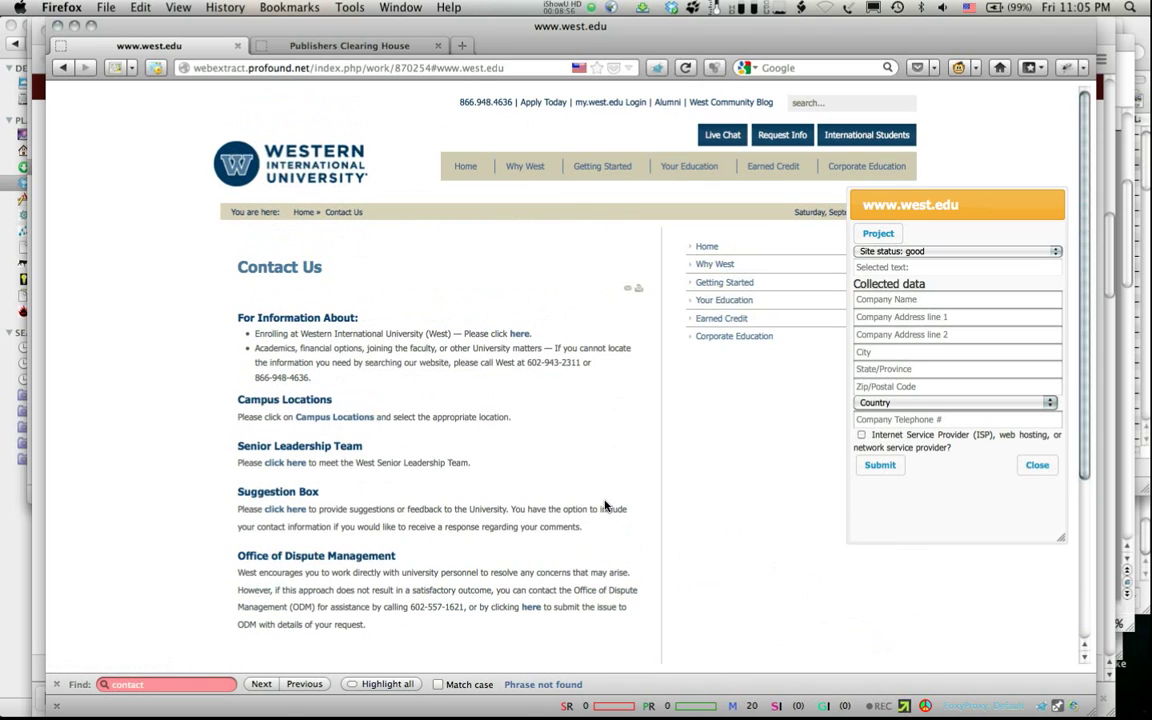
scroll(605, 507, down, 5)
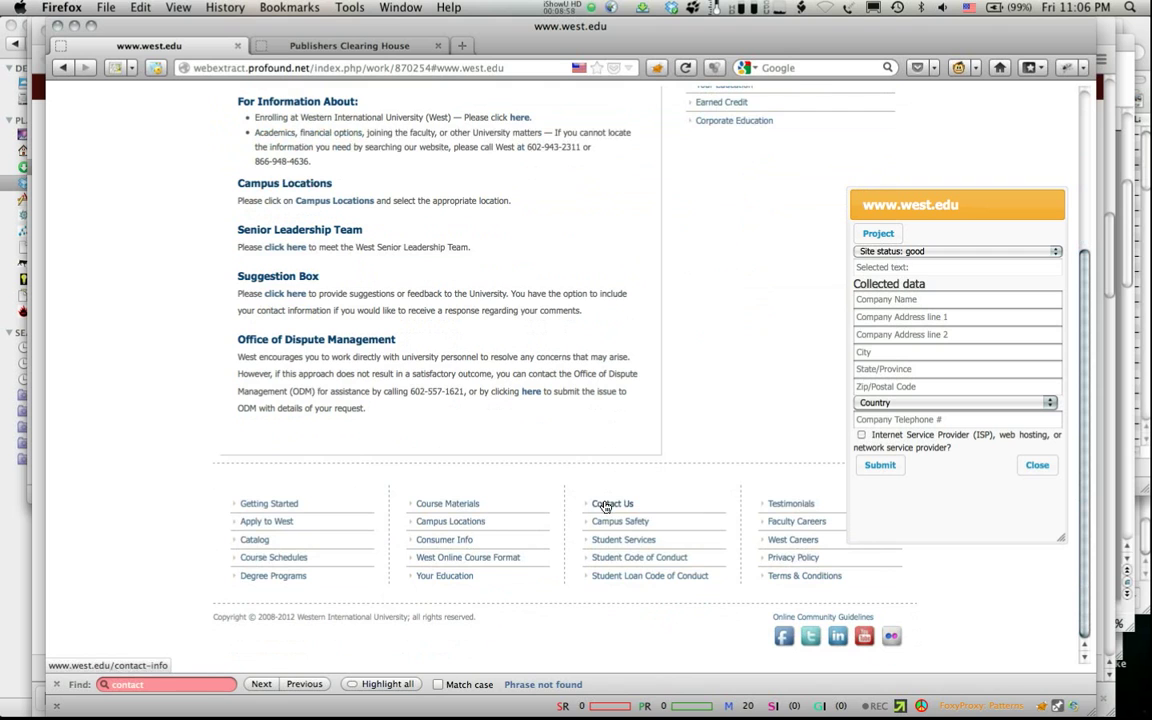
scroll(605, 507, up, 4)
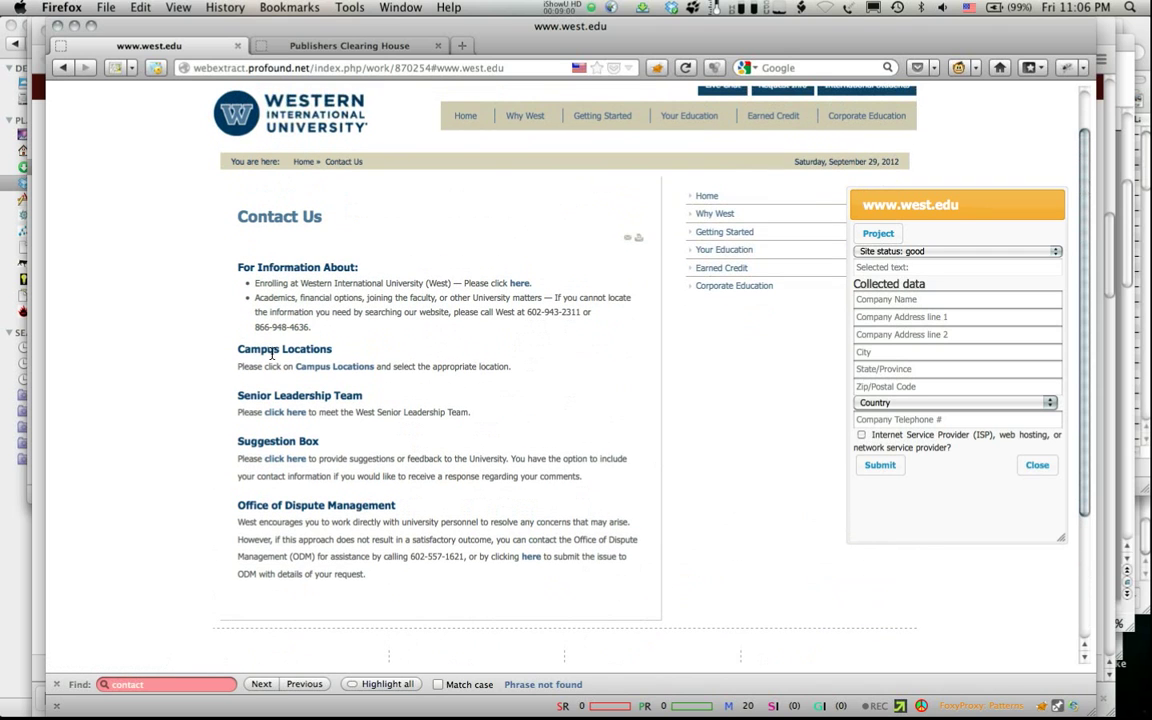
click(319, 367)
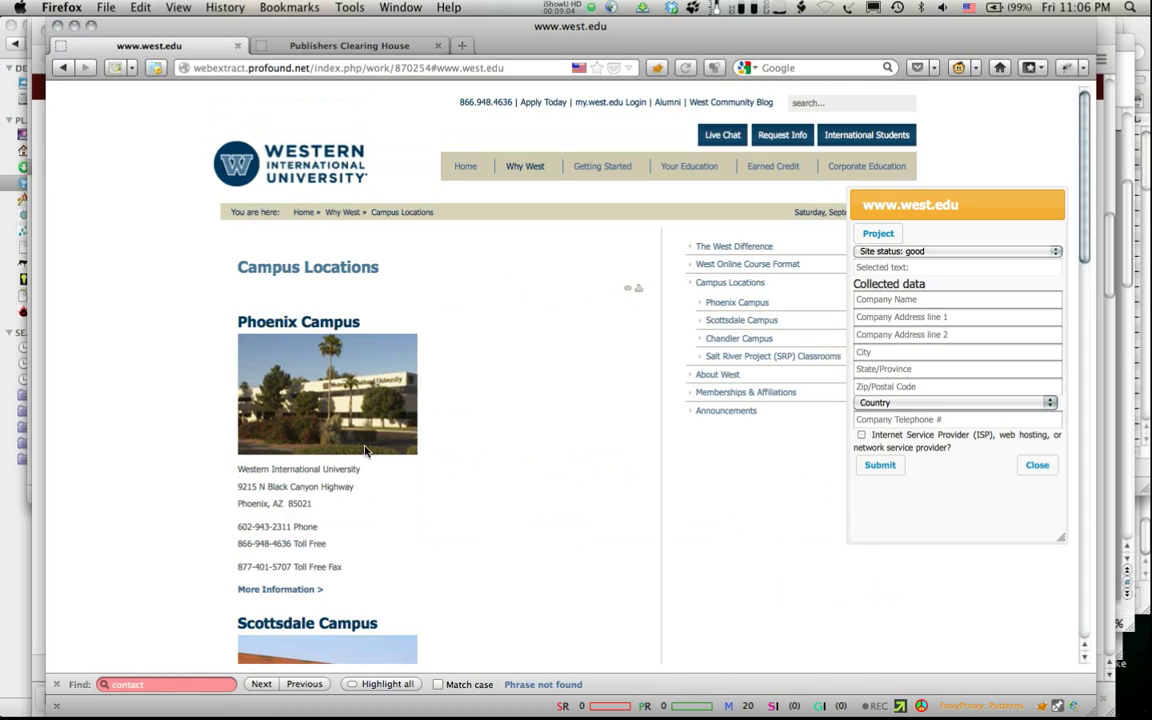
Step: Enter Western International University, 9215 N Black Canyon Highway, Phoenix, AZ, plus zip 85021 and phone
triple_click(339, 470)
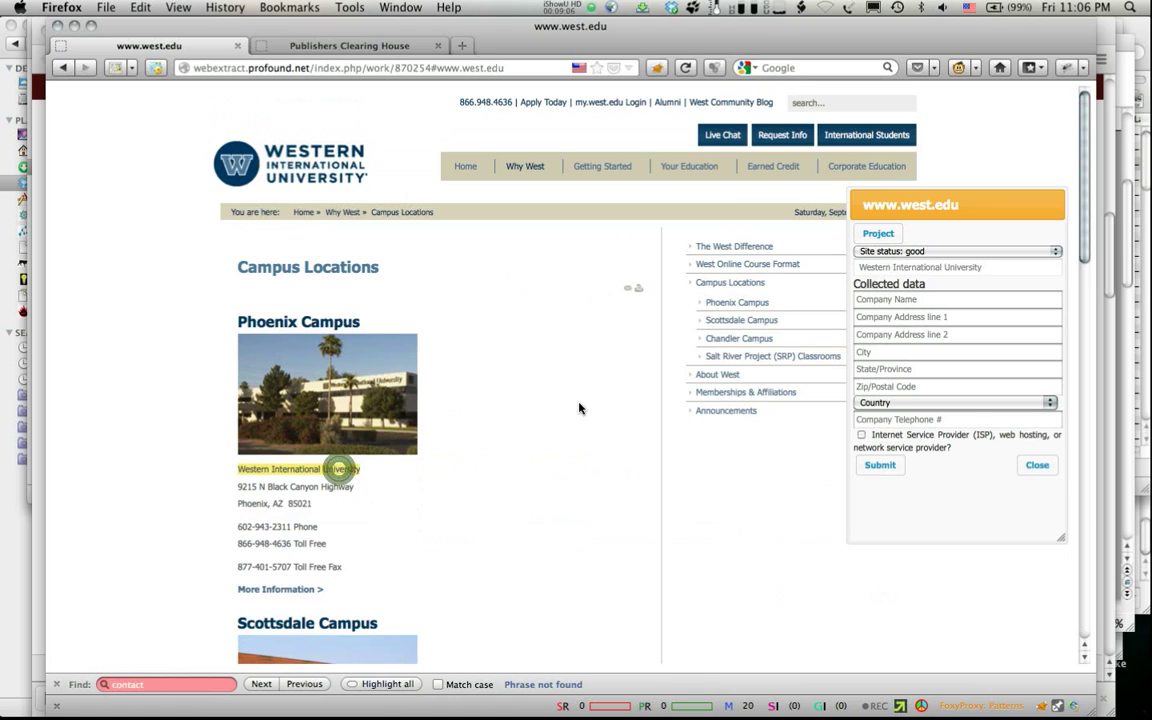
click(900, 298)
triple_click(303, 486)
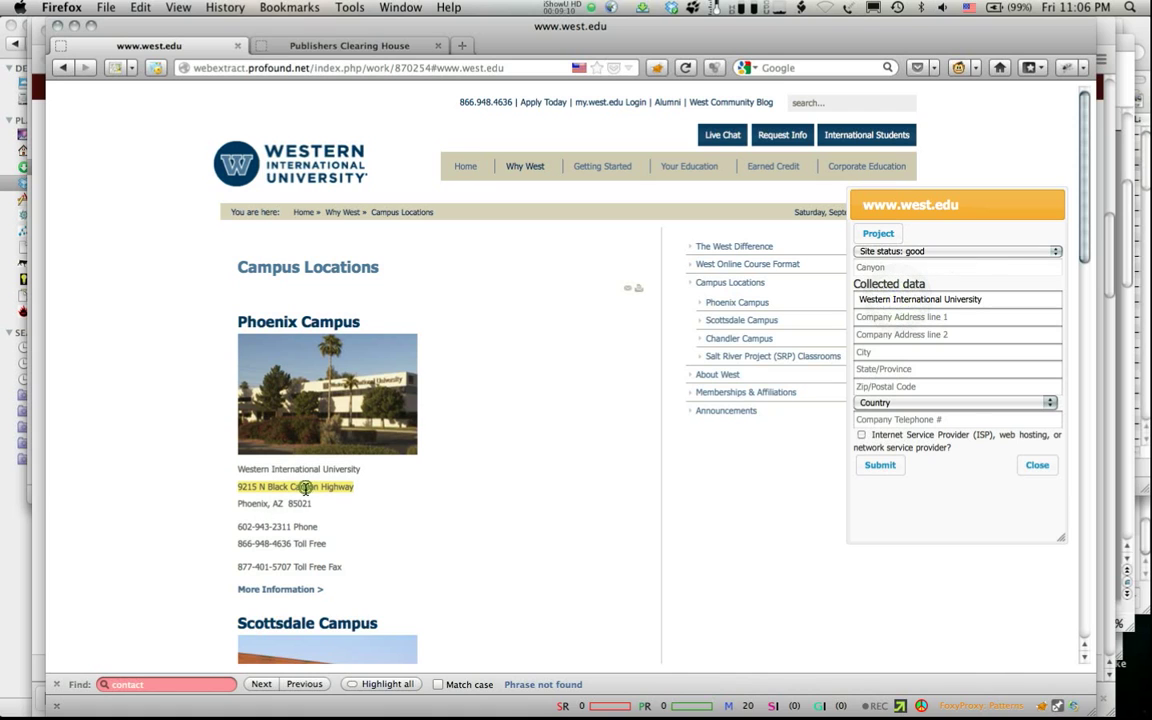
click(903, 318)
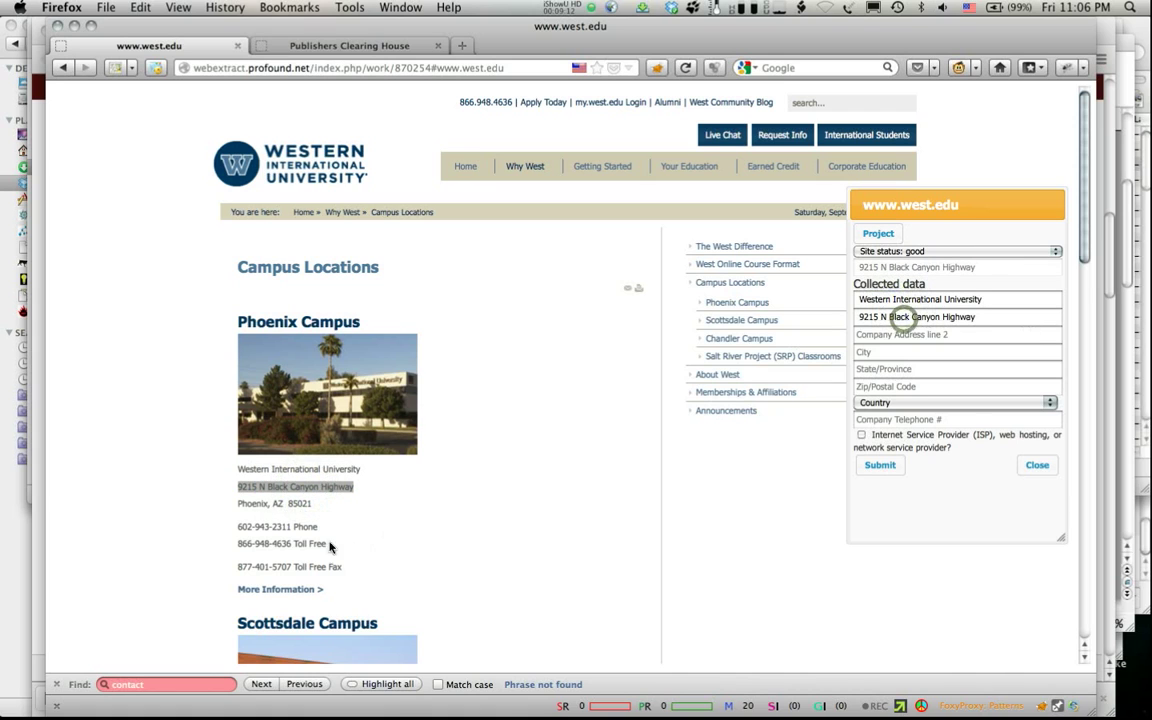
double_click(253, 503)
click(872, 353)
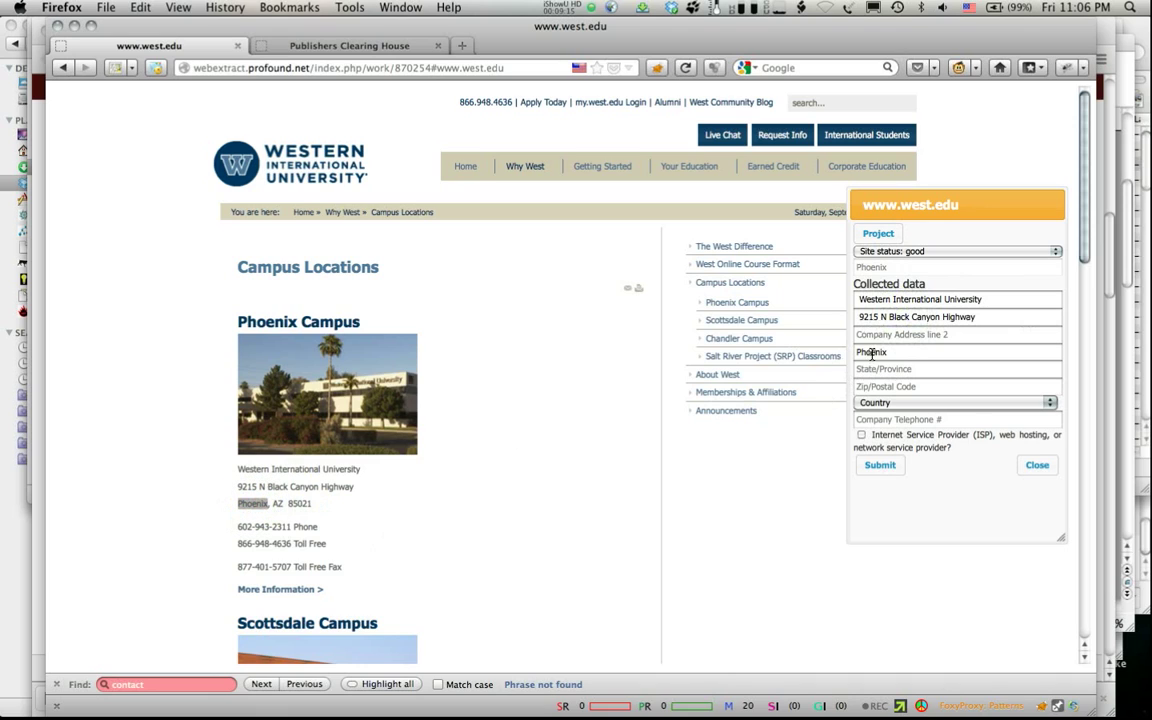
double_click(278, 503)
click(913, 369)
double_click(300, 503)
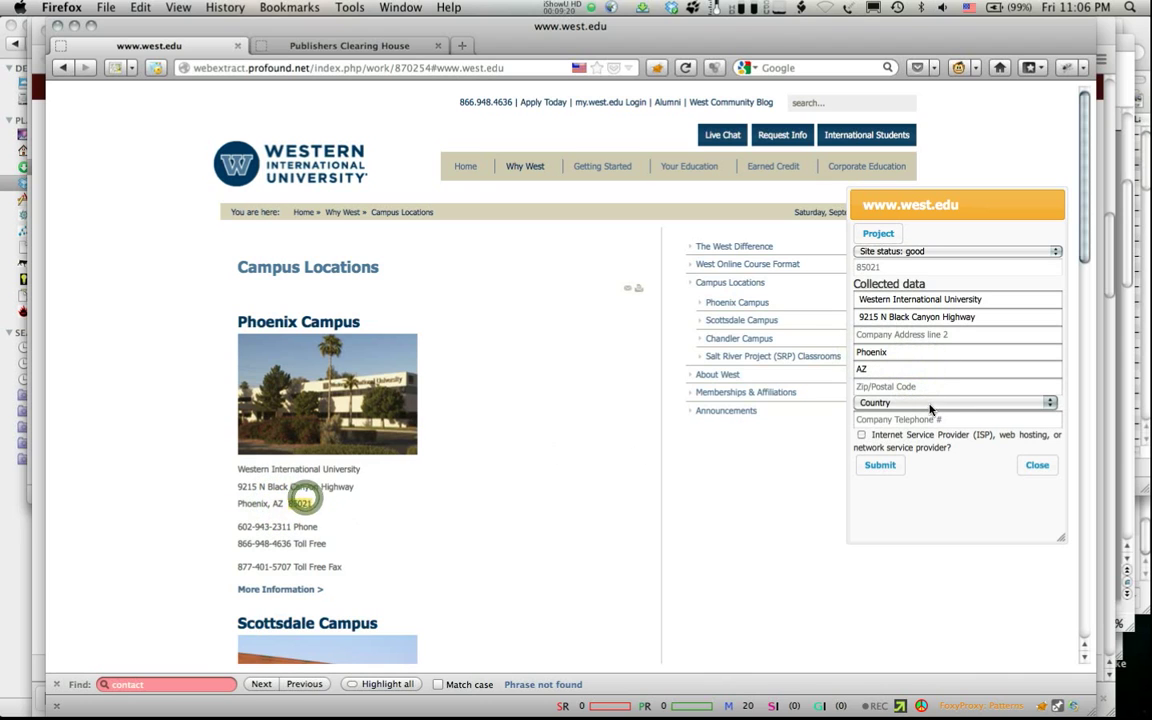
drag(290, 526, 222, 530)
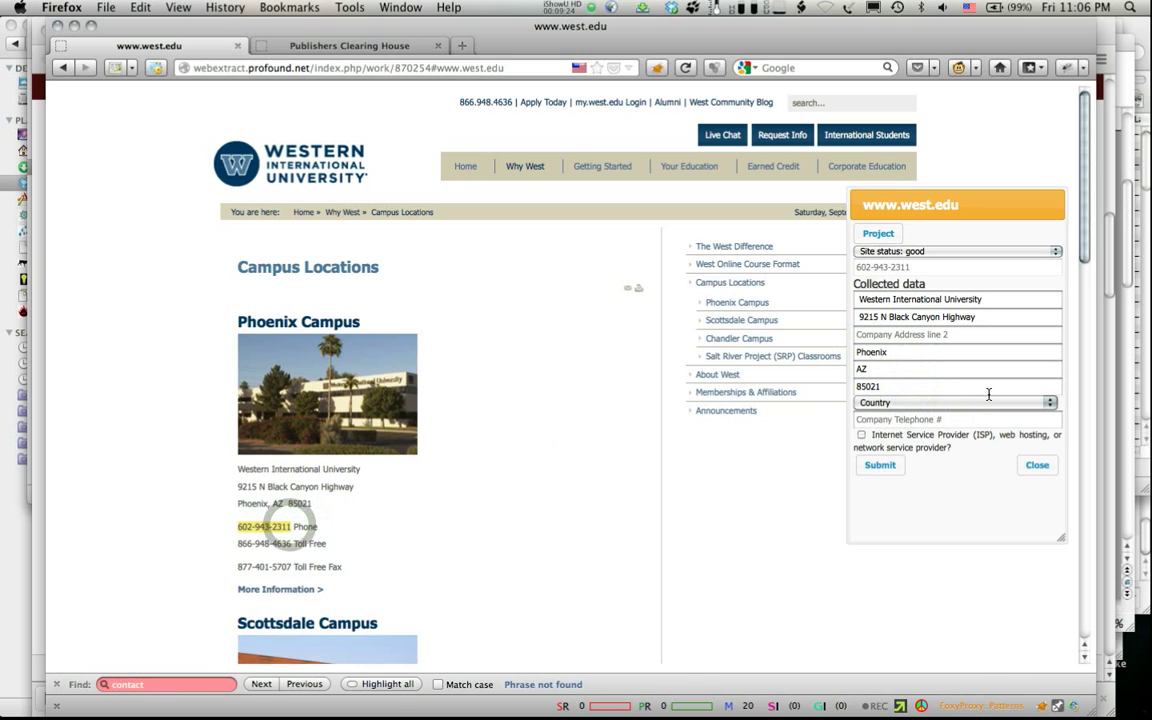
Step: Set the country to United States and submit the west.edu contact data
click(918, 403)
click(916, 417)
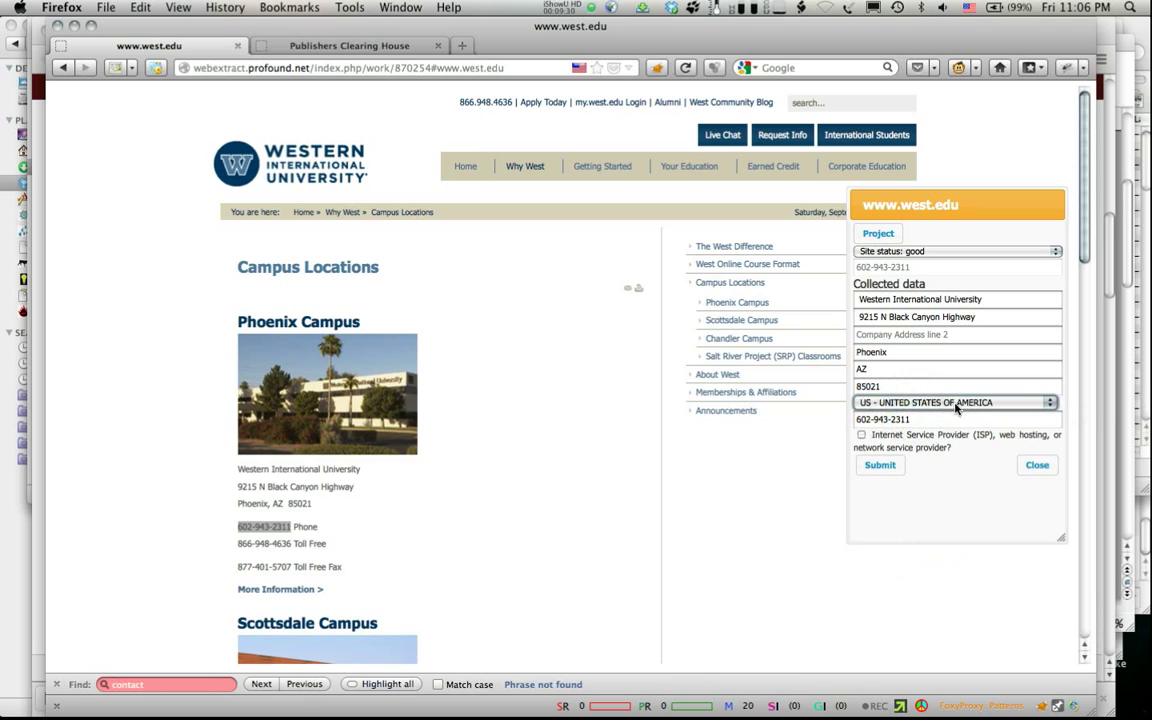
click(954, 404)
click(954, 403)
click(954, 403)
click(954, 403)
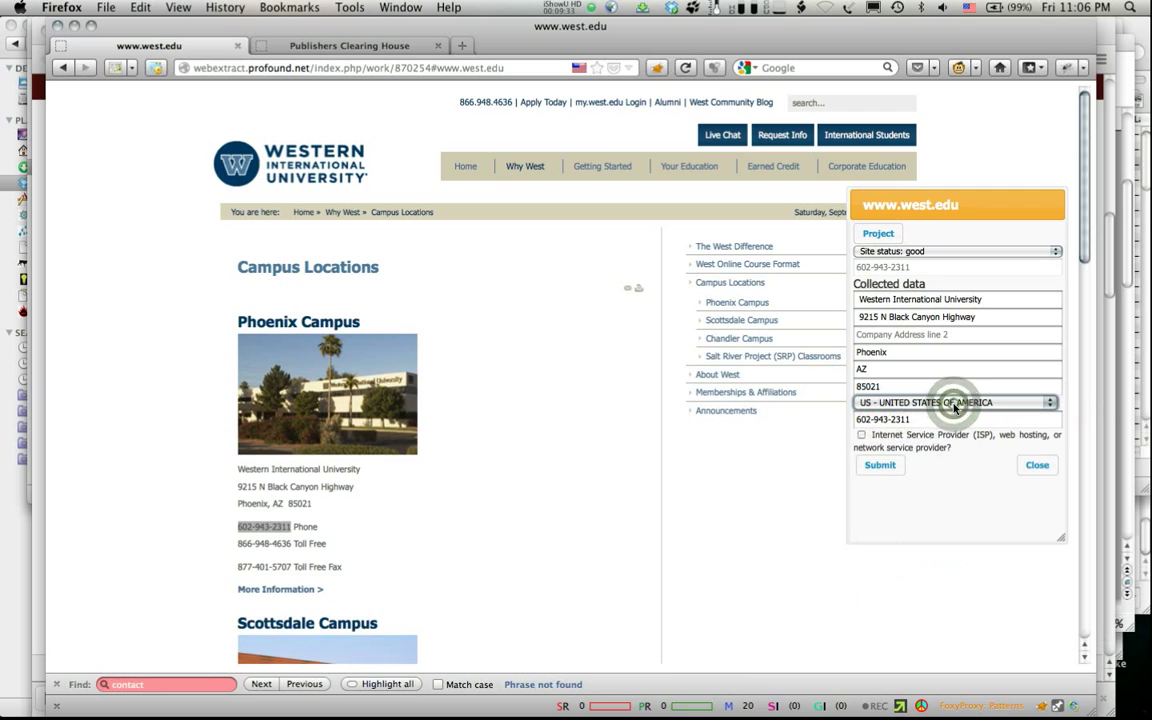
click(878, 466)
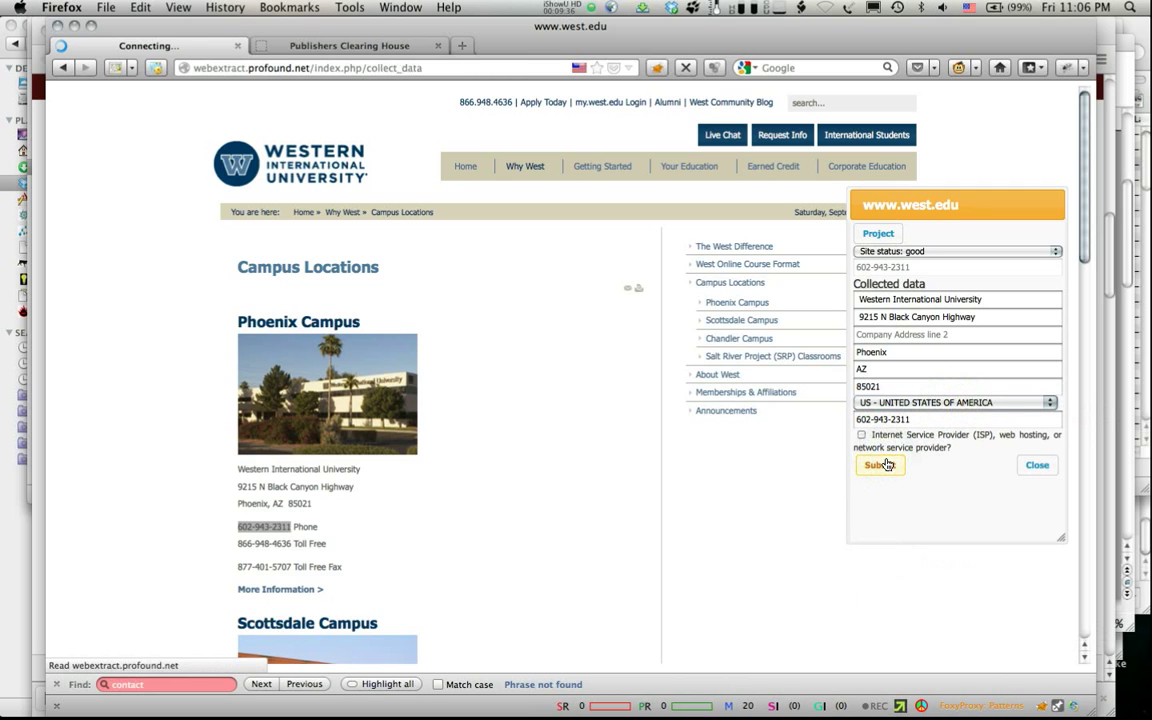
scroll(597, 369, down, 1)
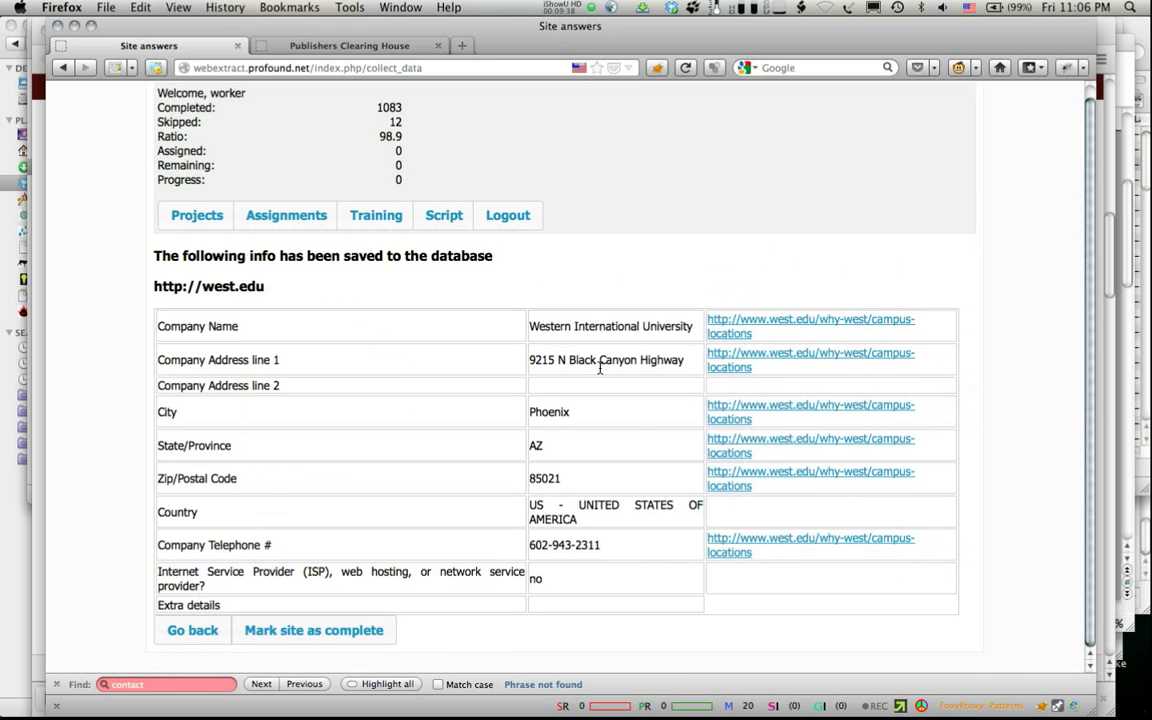
click(332, 640)
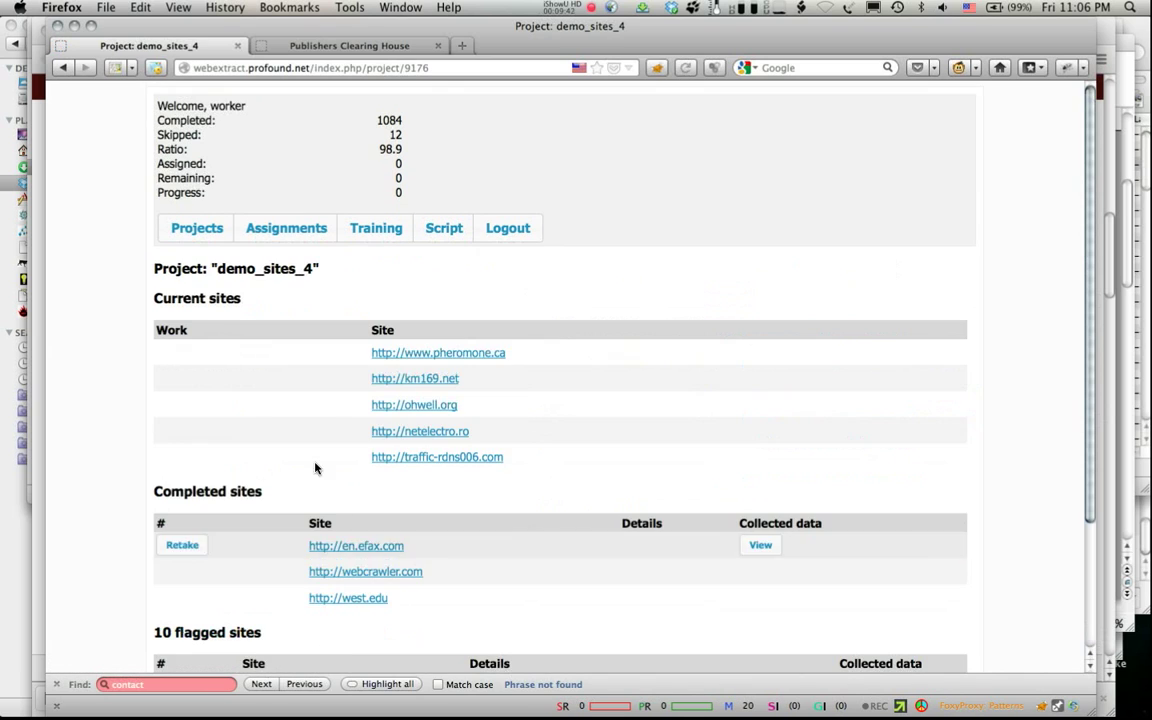
click(178, 354)
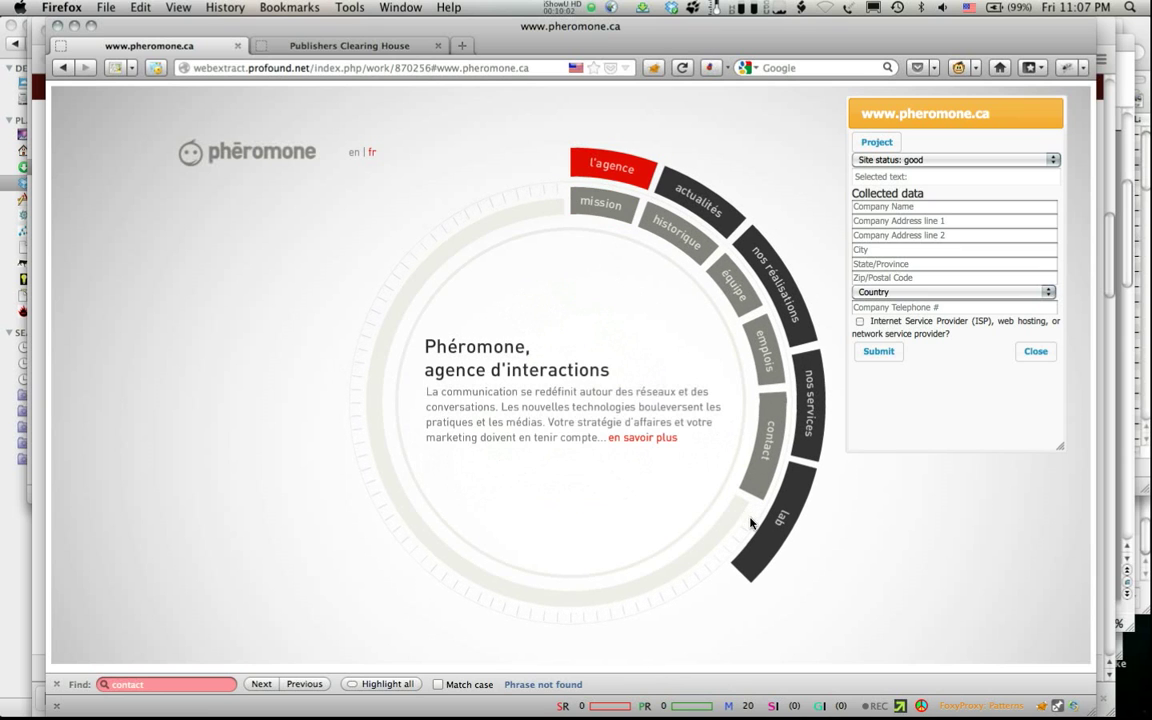
Step: Show pheromone.ca's contact details and set site status to 'Flash / image <Manual input>'
click(762, 451)
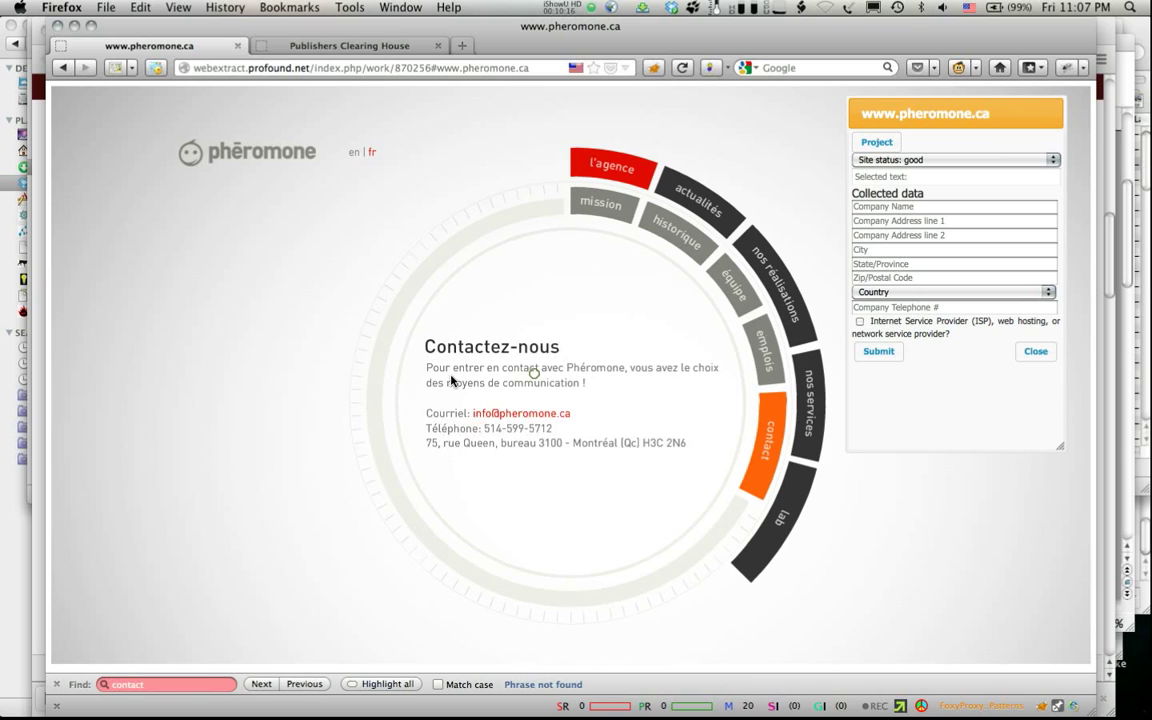
click(893, 160)
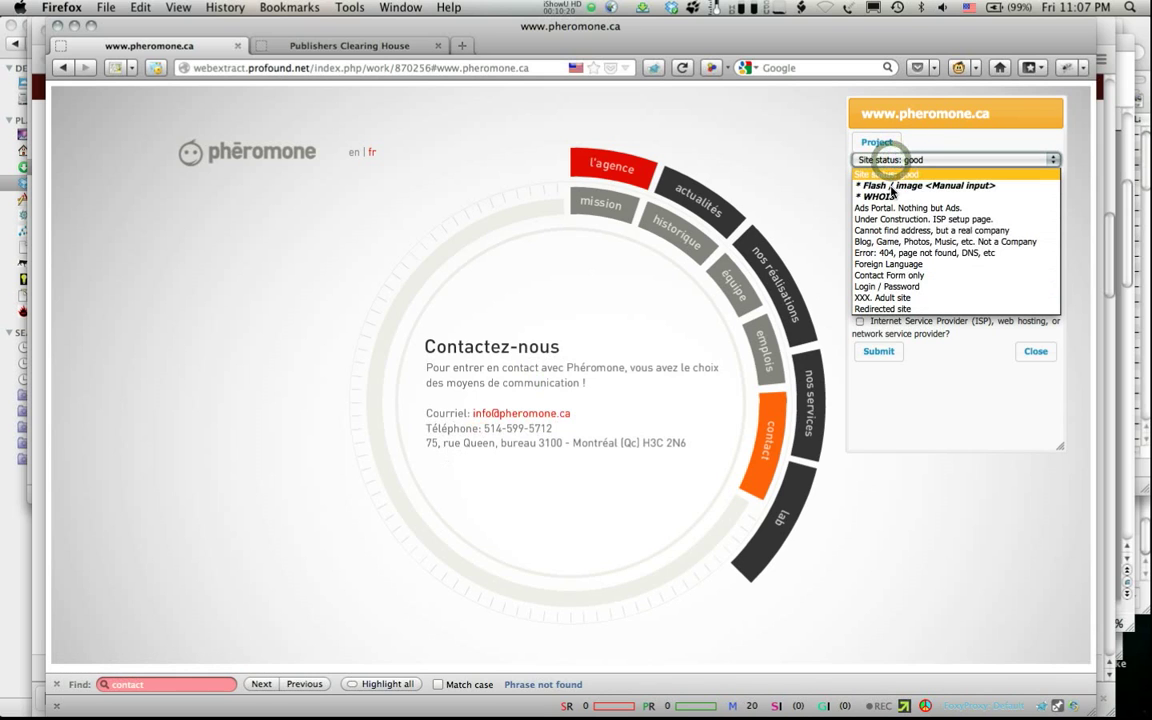
click(916, 186)
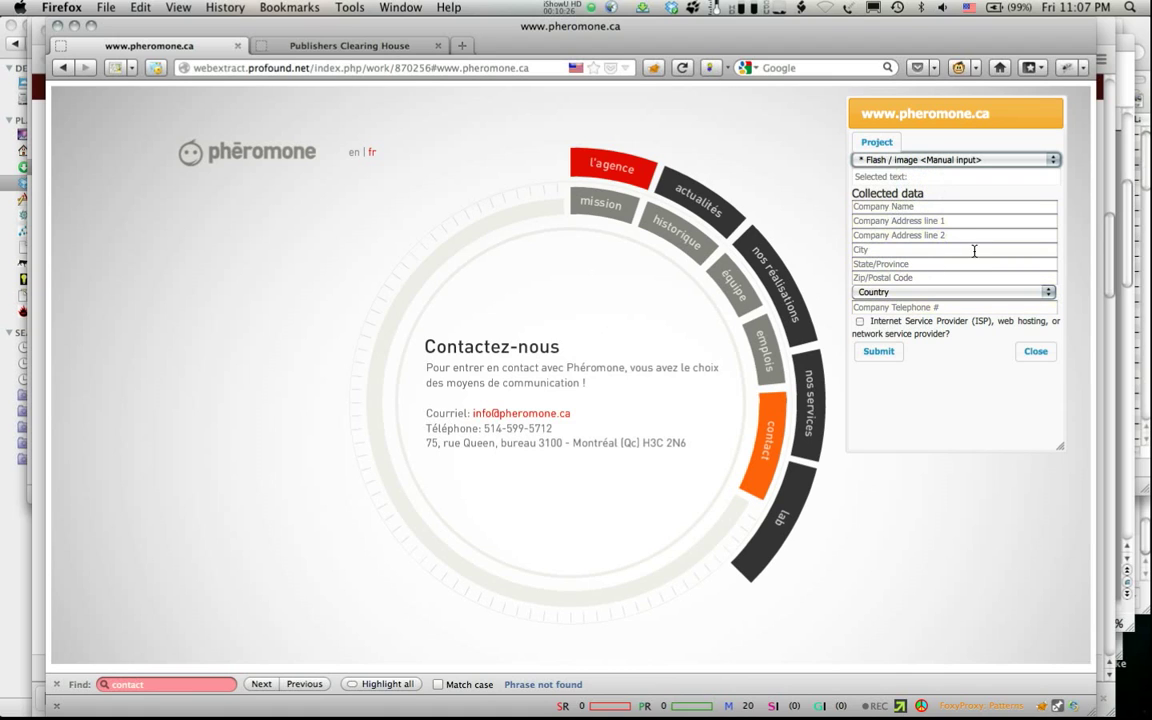
Step: Enter company name 'Pheremone' with address lines '75, rue Queen' and 'bureau 3100'
click(899, 206)
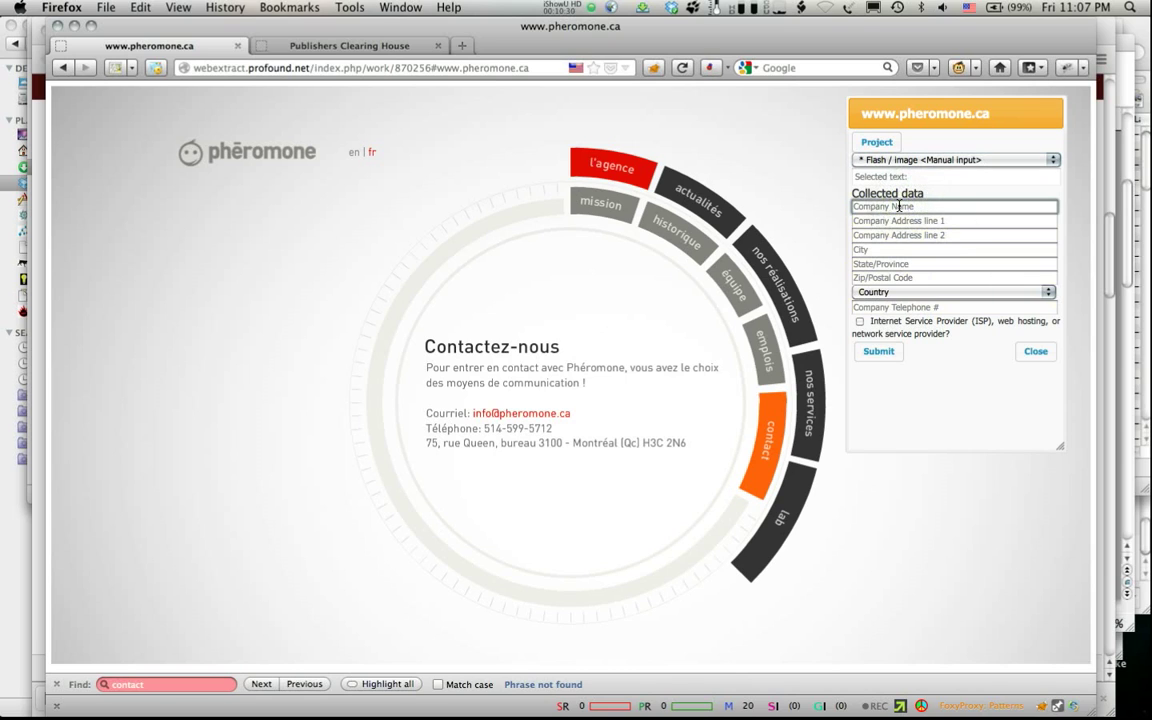
text(Pheremone)
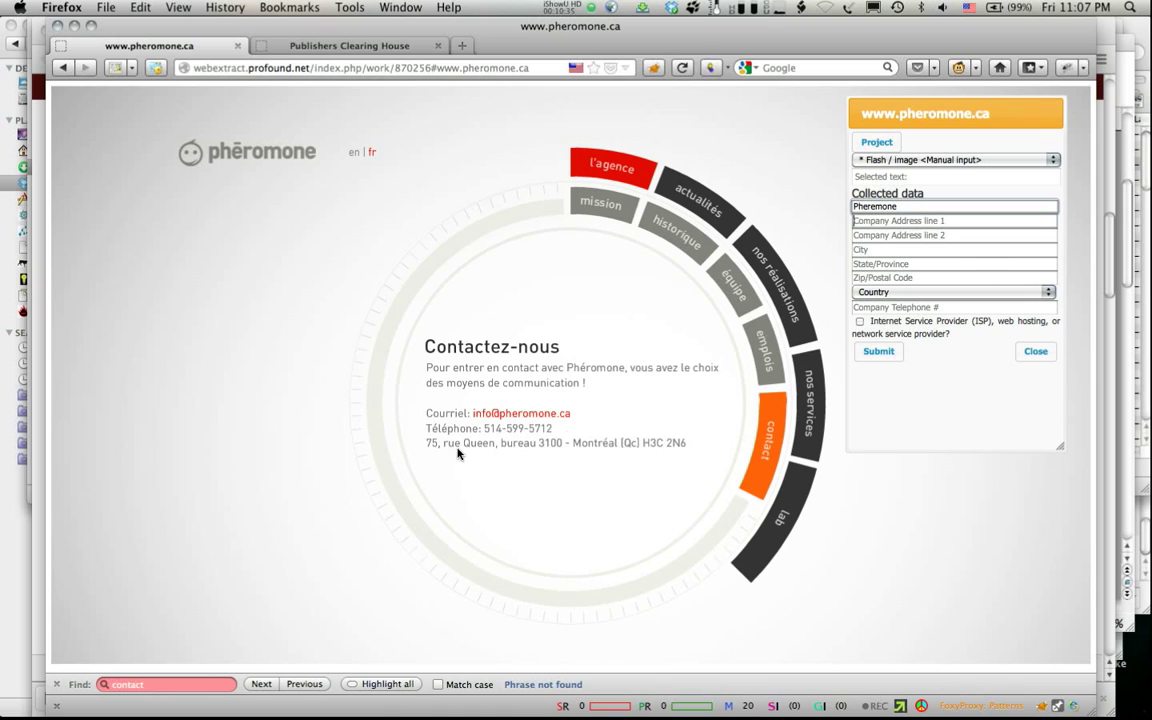
click(910, 221)
text(75, rue Queen)
click(875, 235)
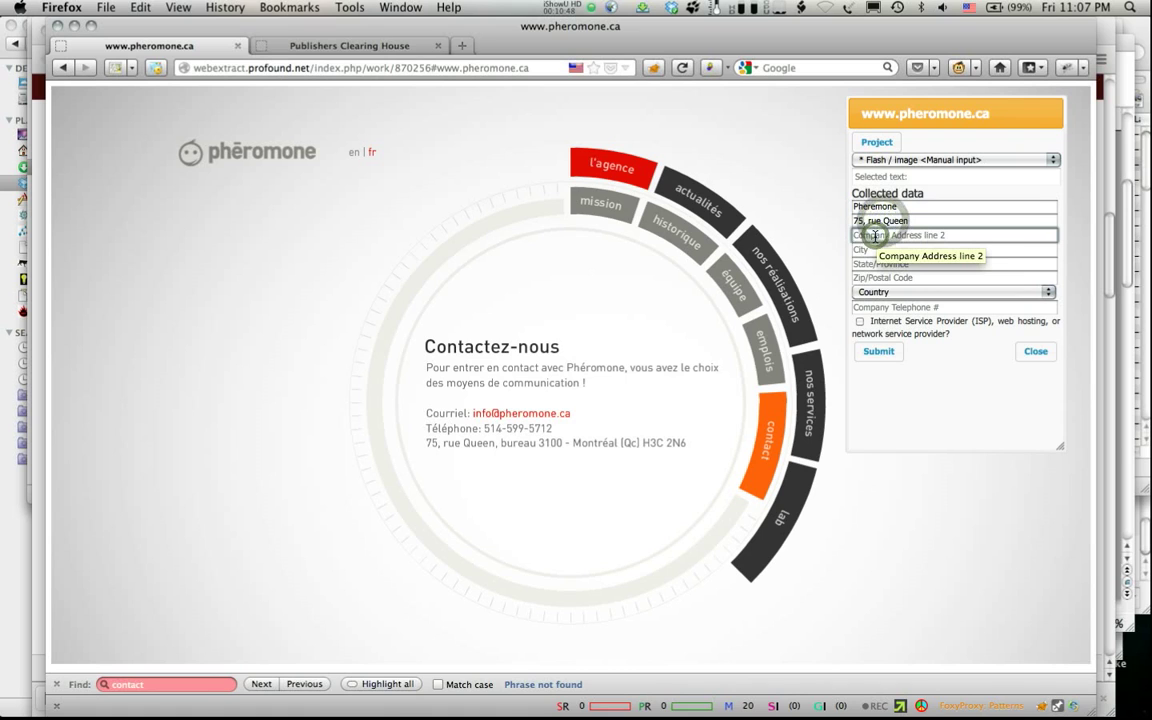
text(bur)
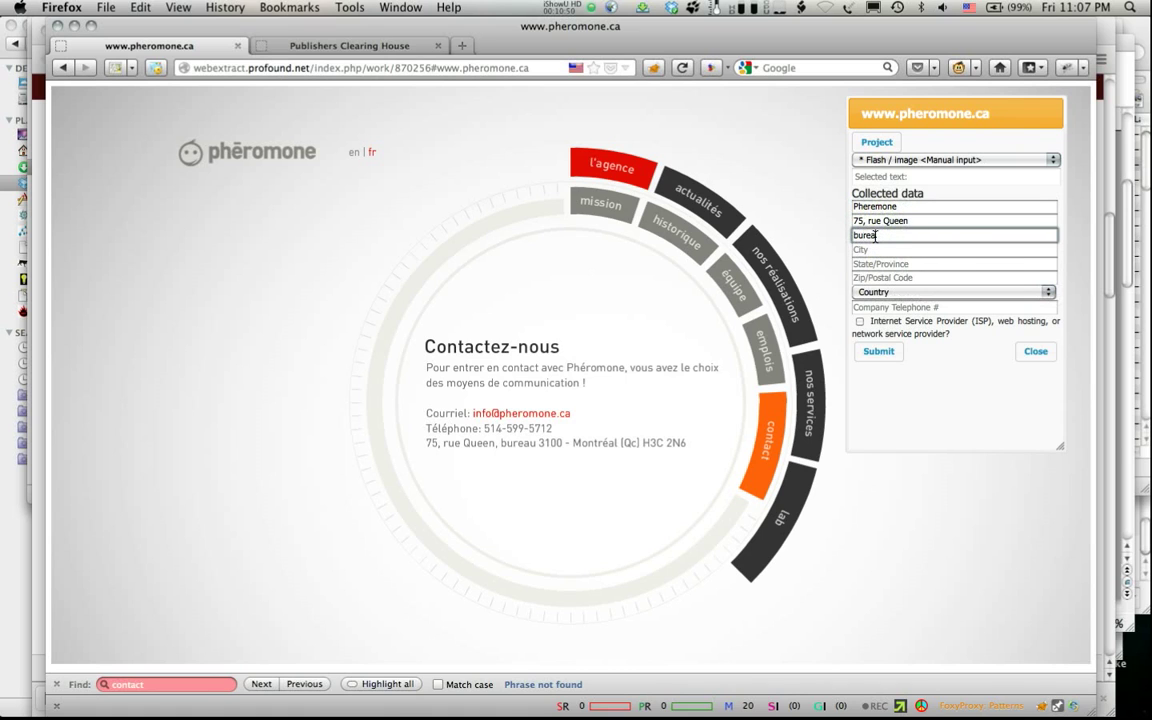
text(eau 3100)
Step: Enter city Montreal, province QC, postal code H3C 2N6 and country Canada
click(890, 250)
text(Montreal)
click(876, 265)
text(QC)
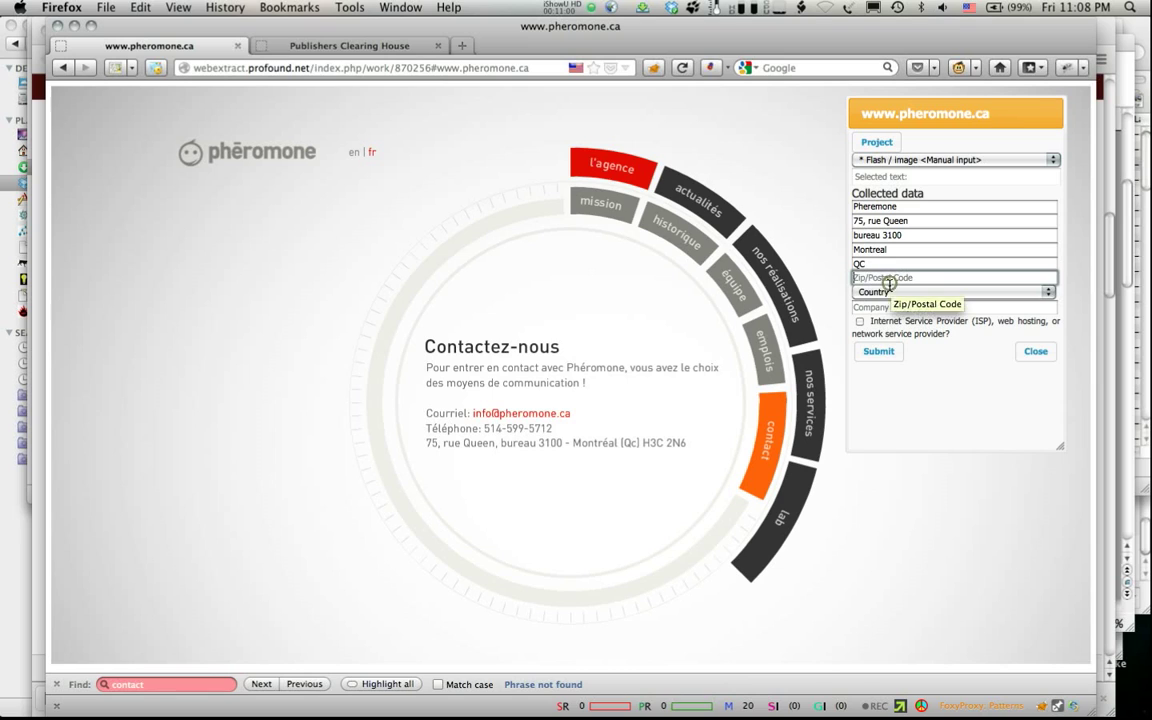
click(888, 279)
text(H3C 2N6)
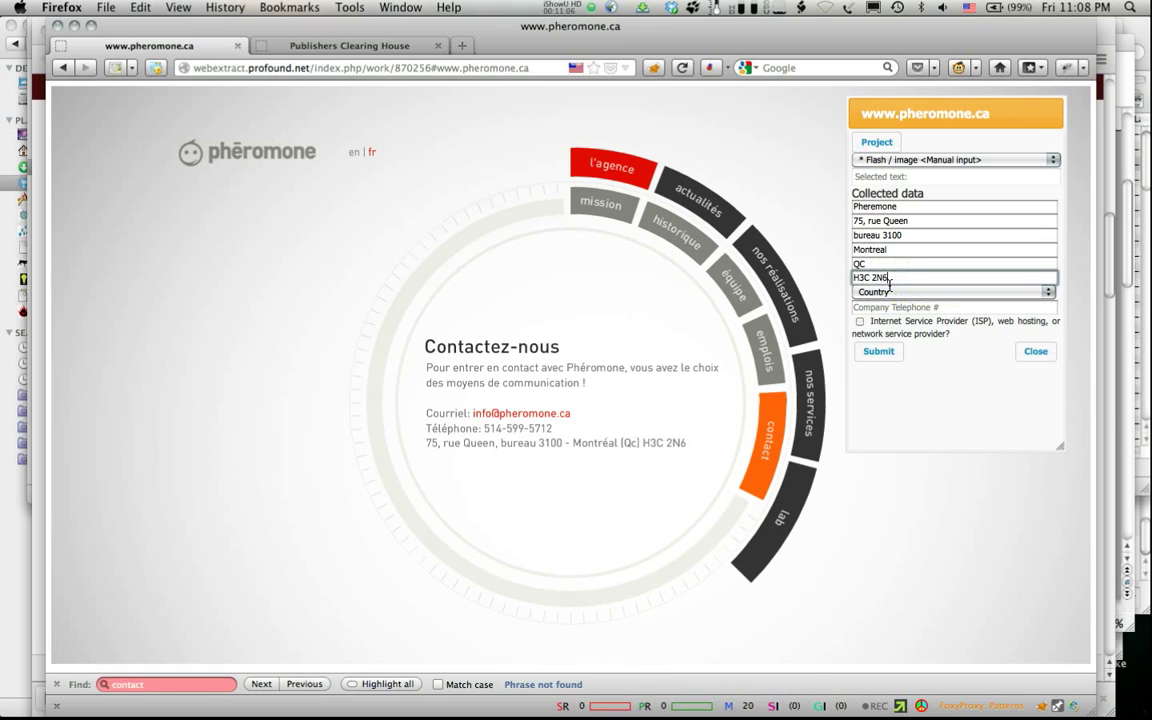
click(912, 292)
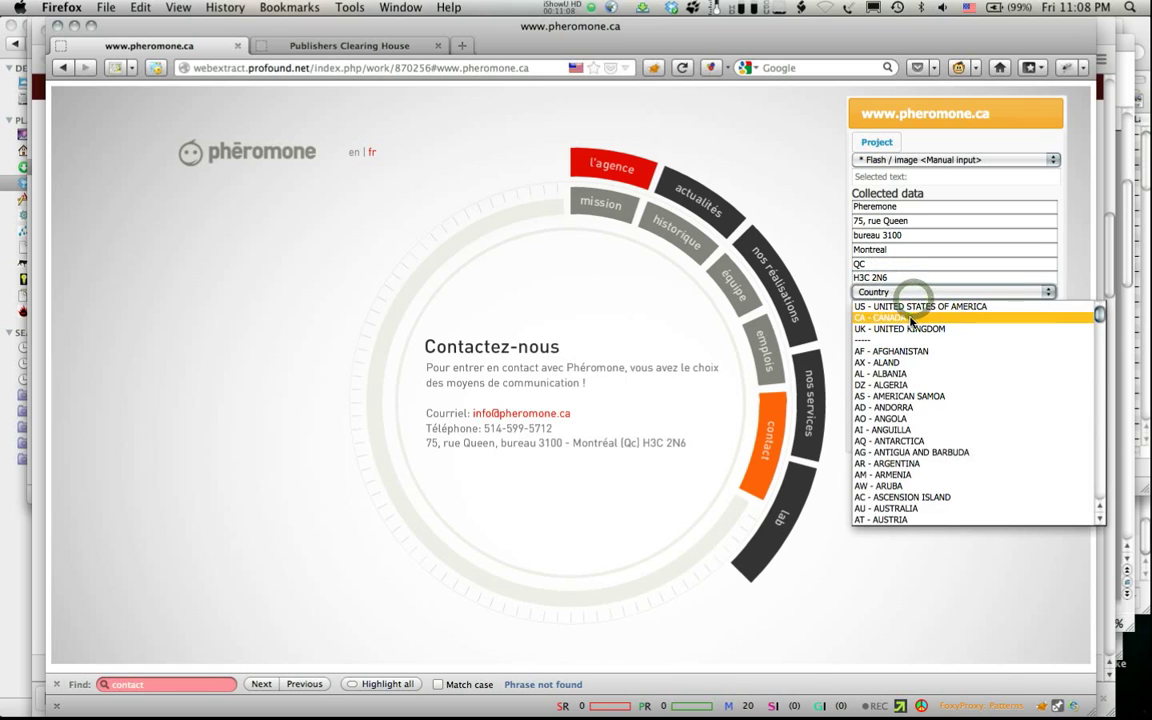
click(911, 318)
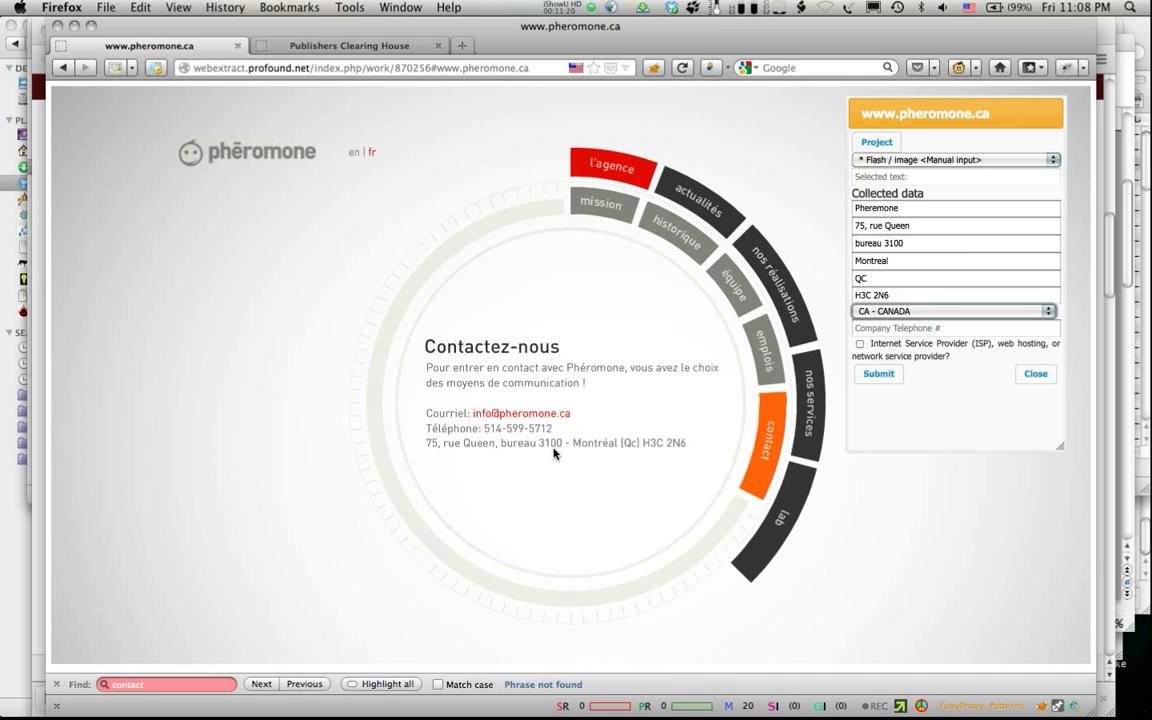
Step: Type the company telephone number and submit pheromone.ca's data
click(881, 329)
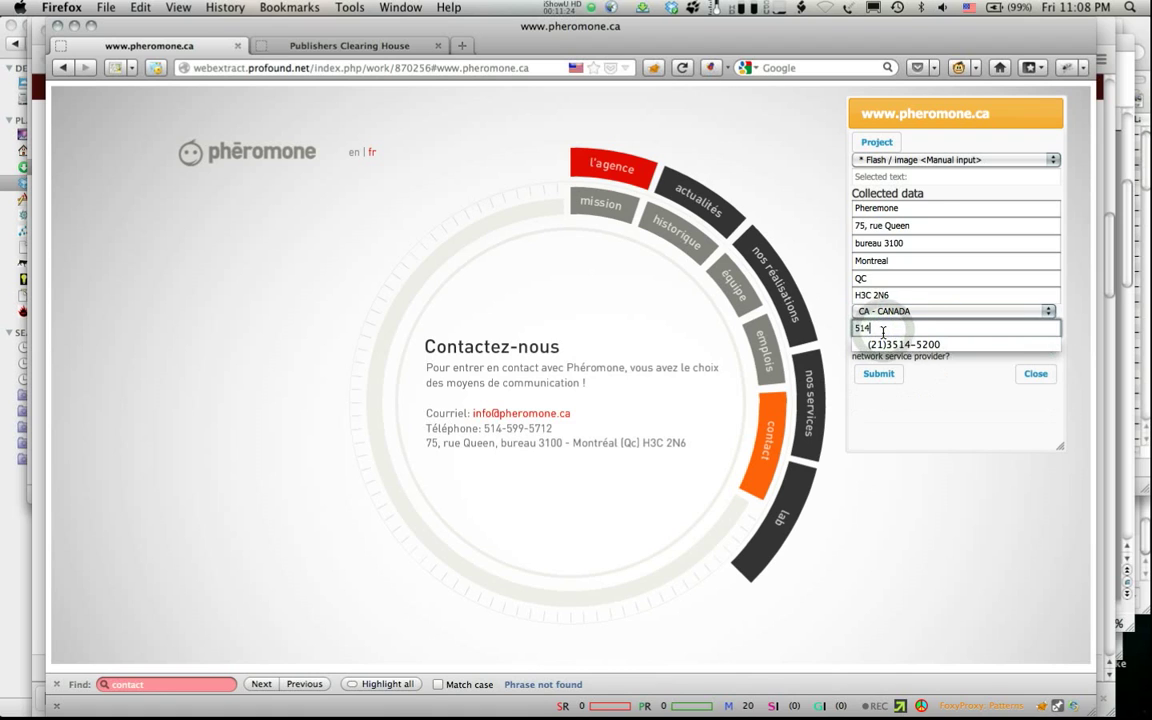
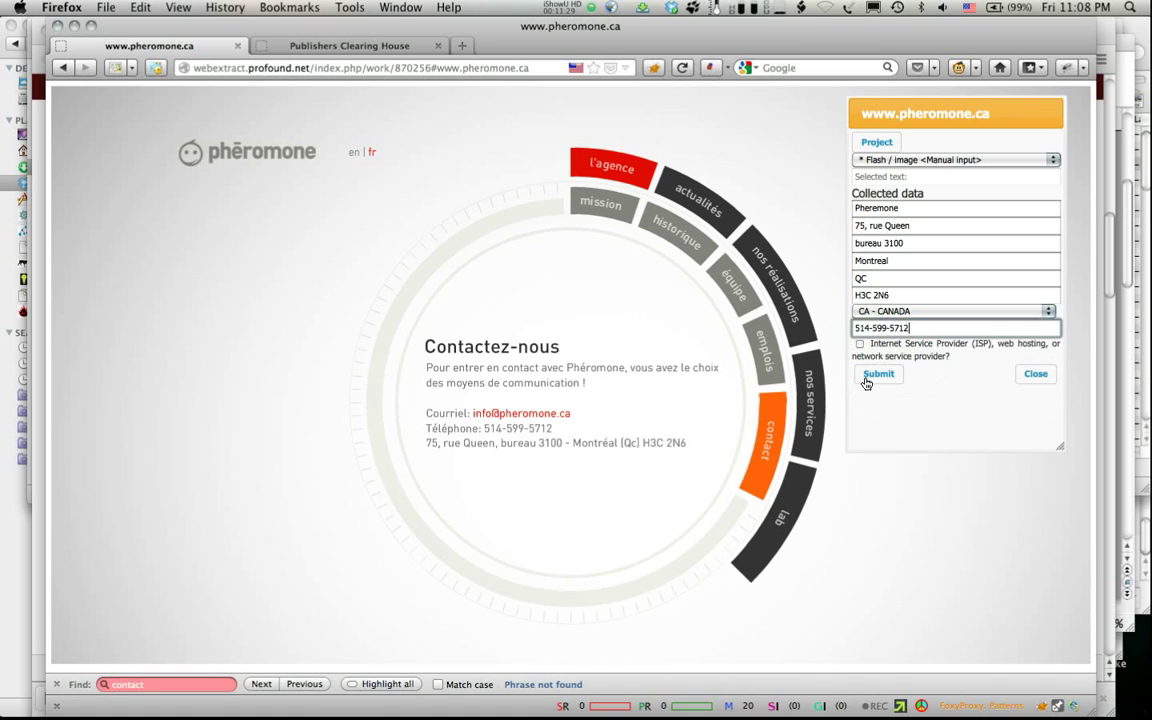
click(867, 378)
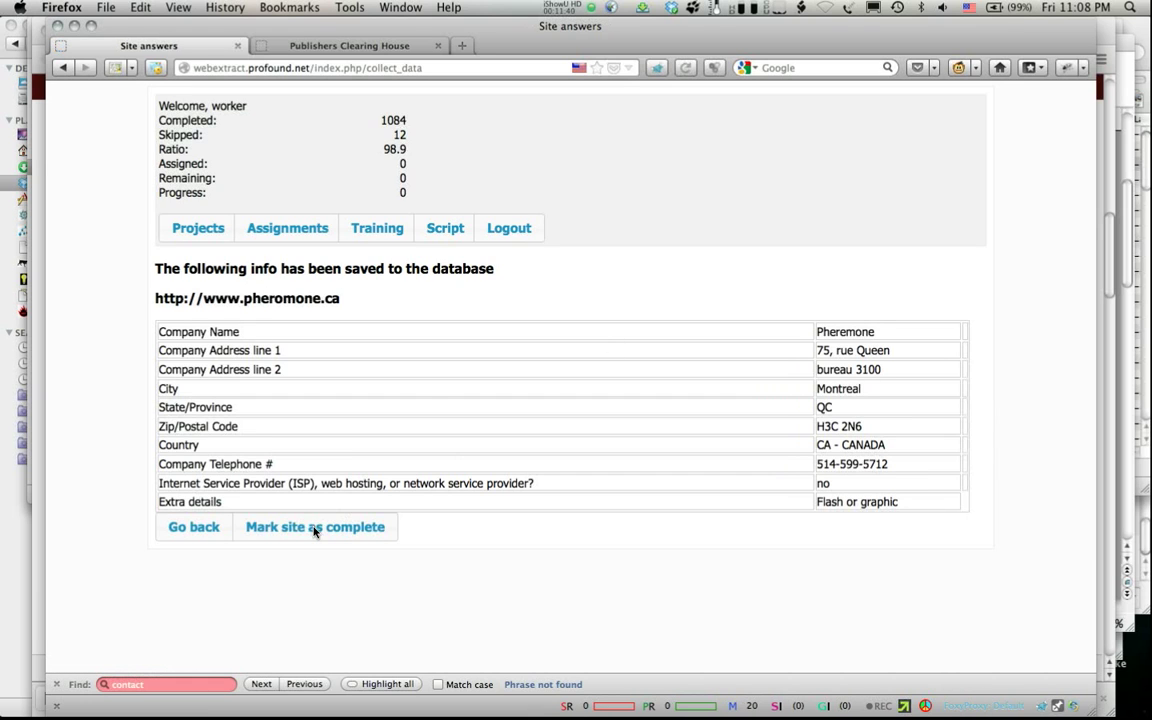
Step: Mark pheromone.ca as complete from its saved-info page
right_click(312, 530)
click(281, 534)
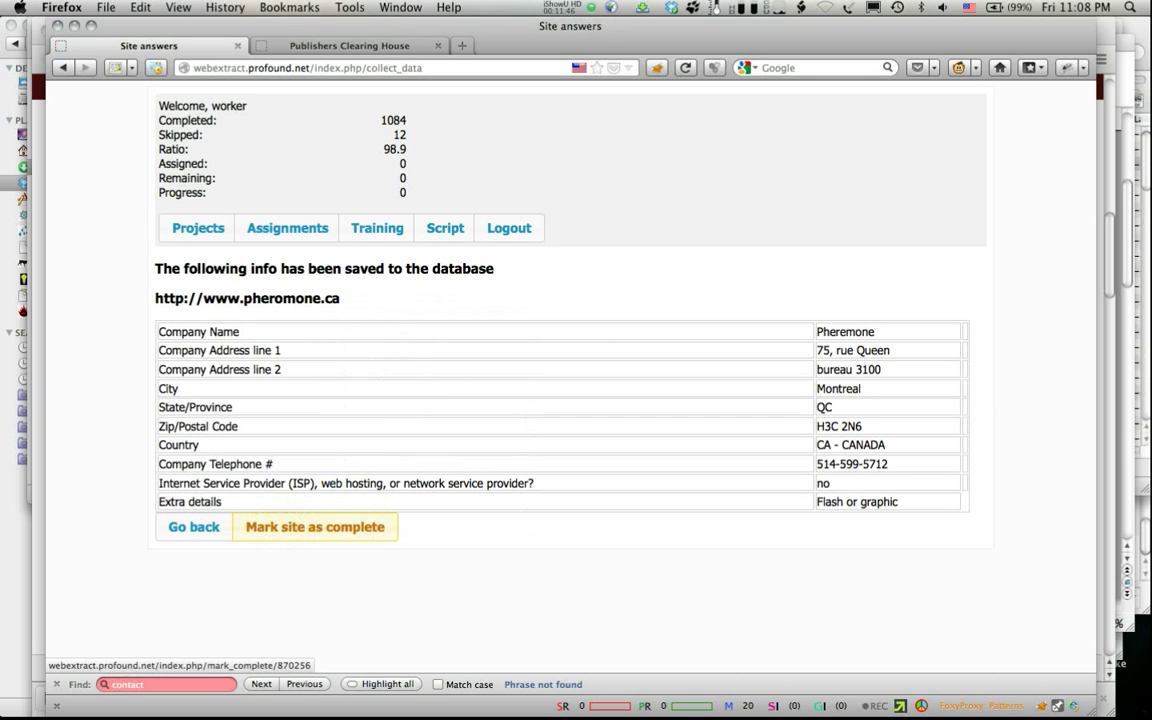
click(305, 527)
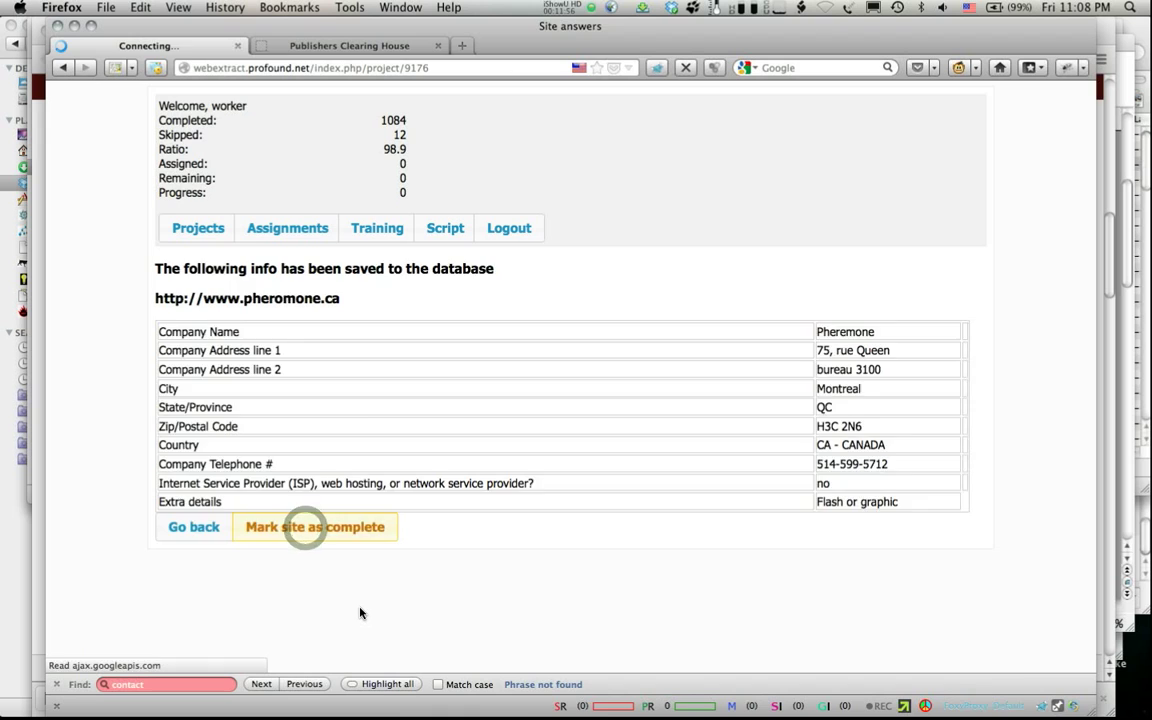
Step: Open km169.net and flag it as 'Error: 404, page not found, DNS, etc'
click(177, 353)
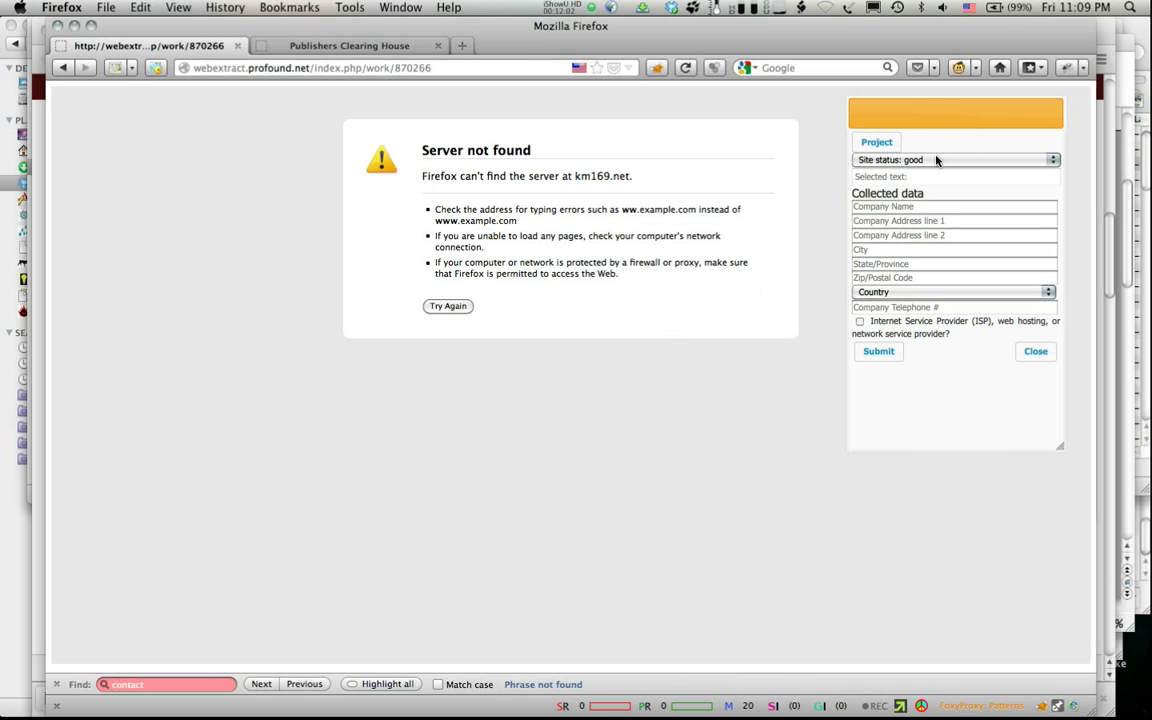
click(947, 160)
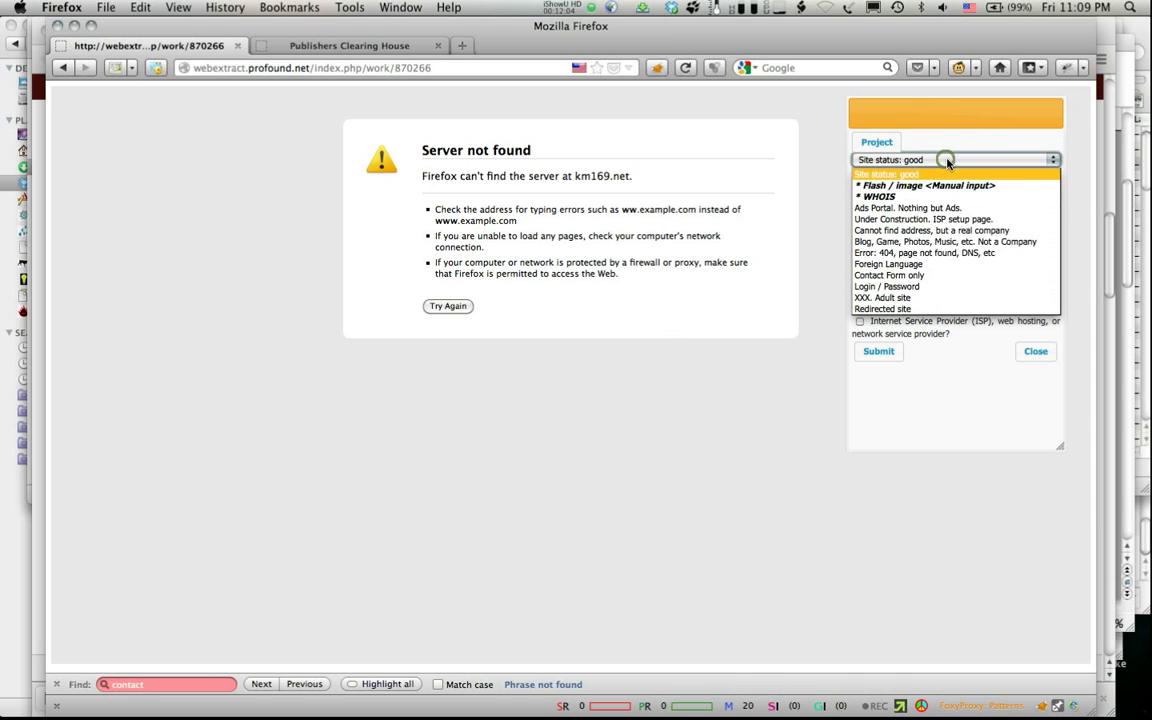
click(947, 262)
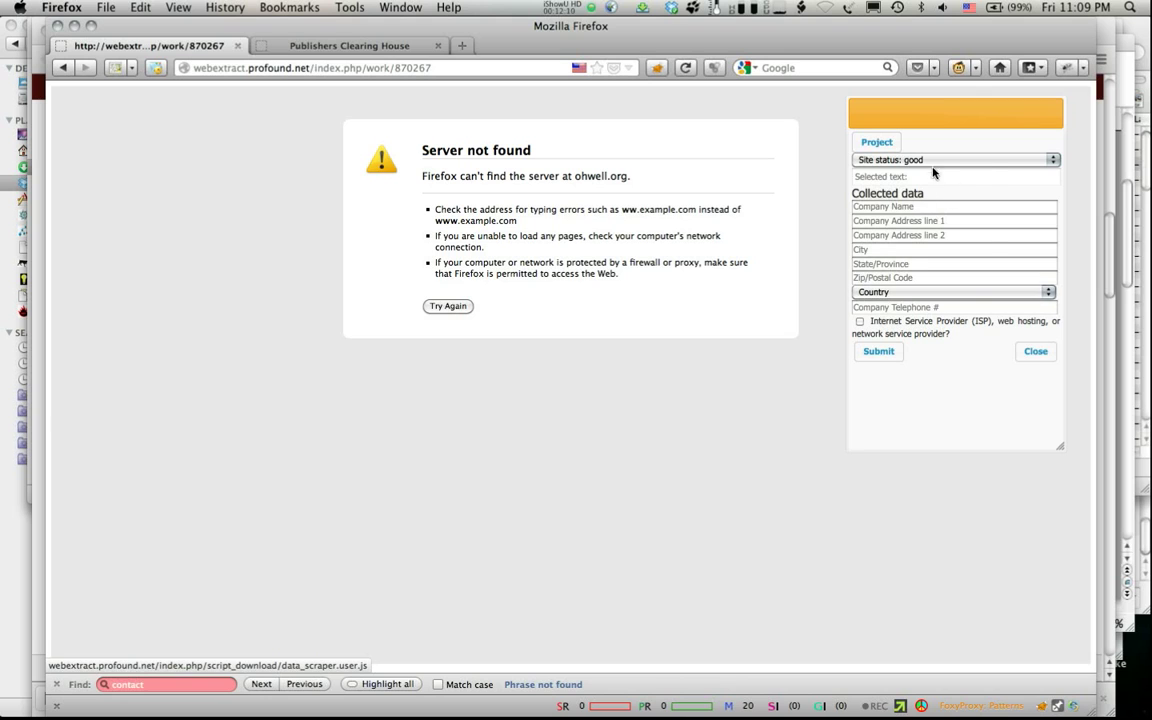
Step: Flag ohwell.org with the same 404 / DNS error status and leave the page
click(910, 158)
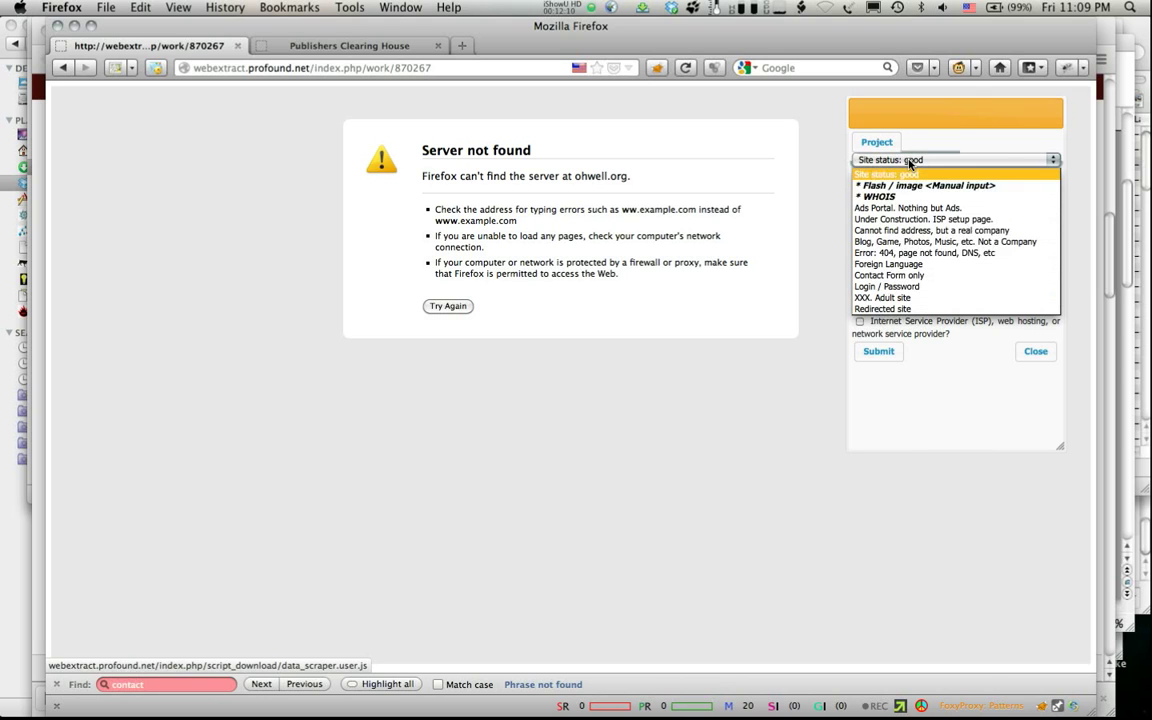
click(906, 255)
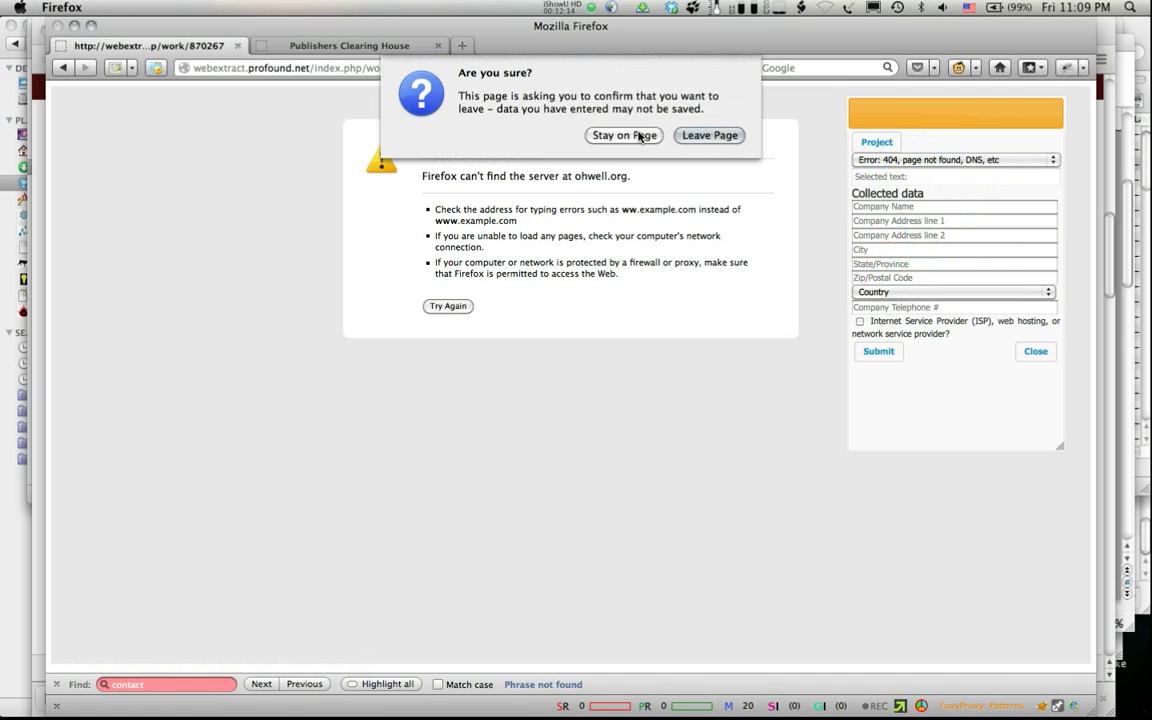
click(706, 135)
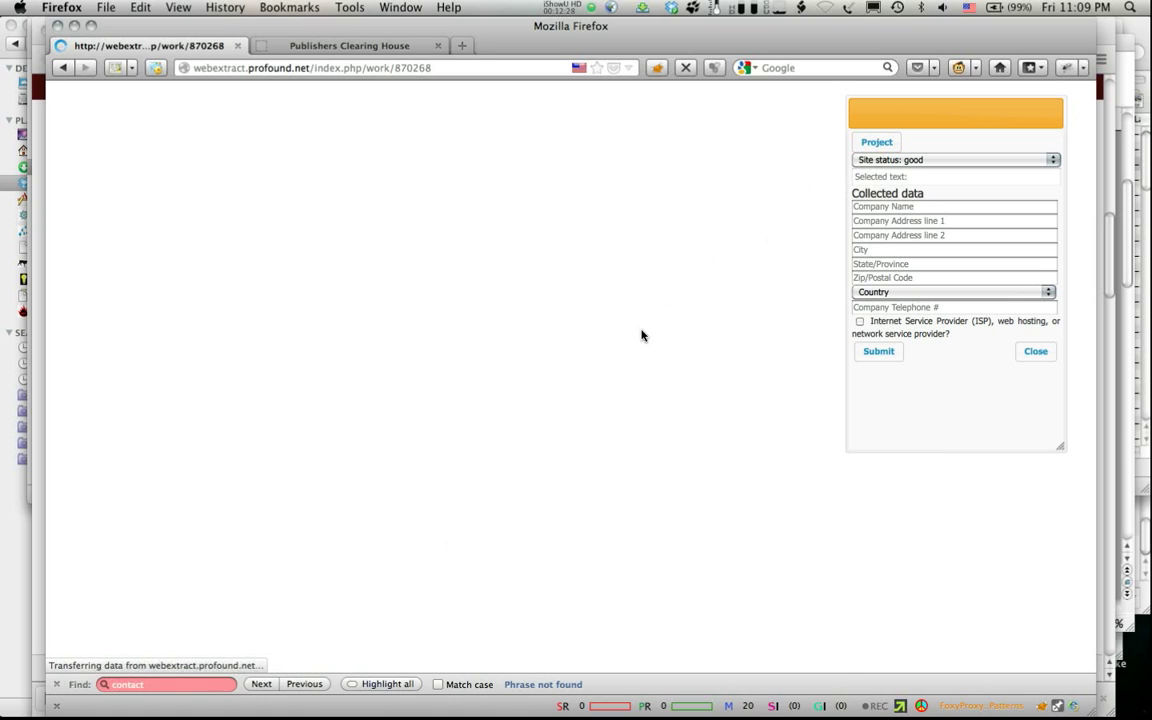
Step: From the project, flag netelectro.ro as 404 / DNS error and drredir.com as 'Ads Portal. Nothing but Ads.'
click(875, 142)
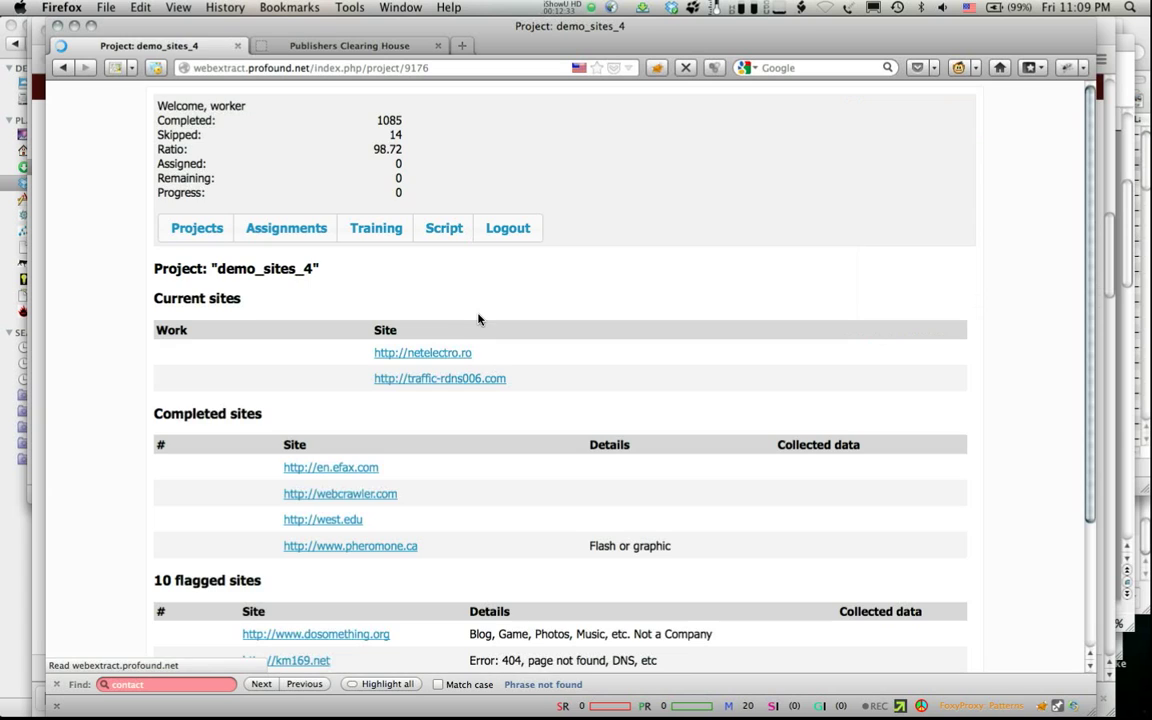
click(176, 353)
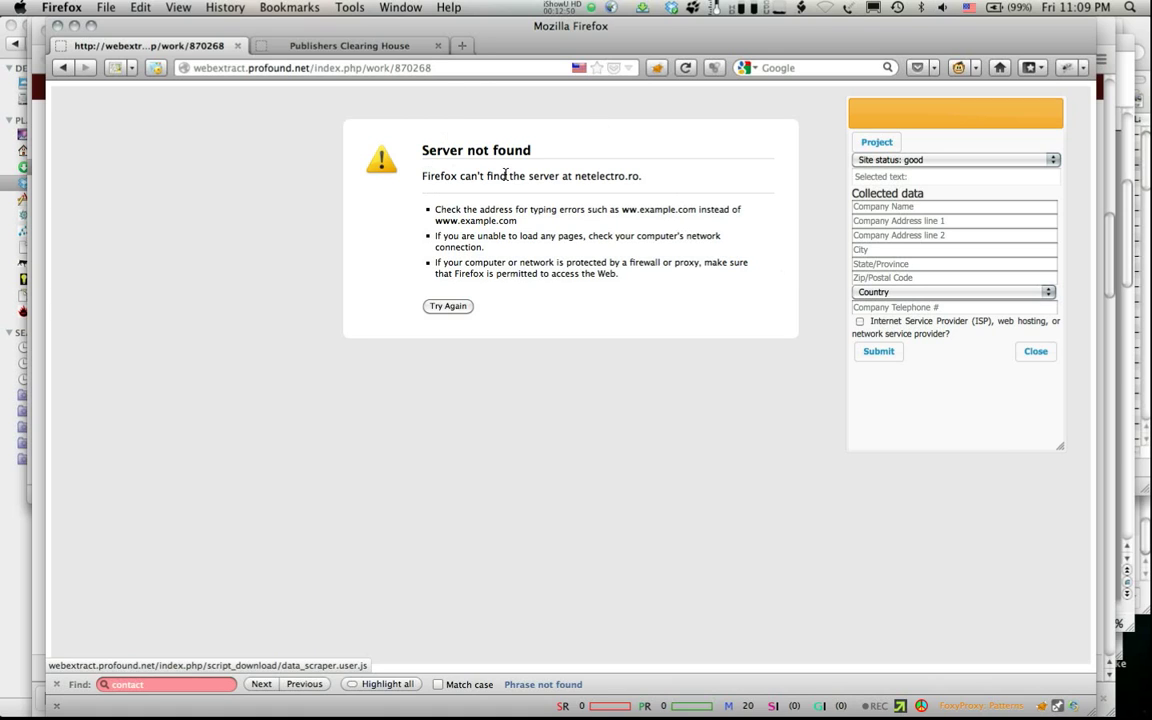
click(893, 159)
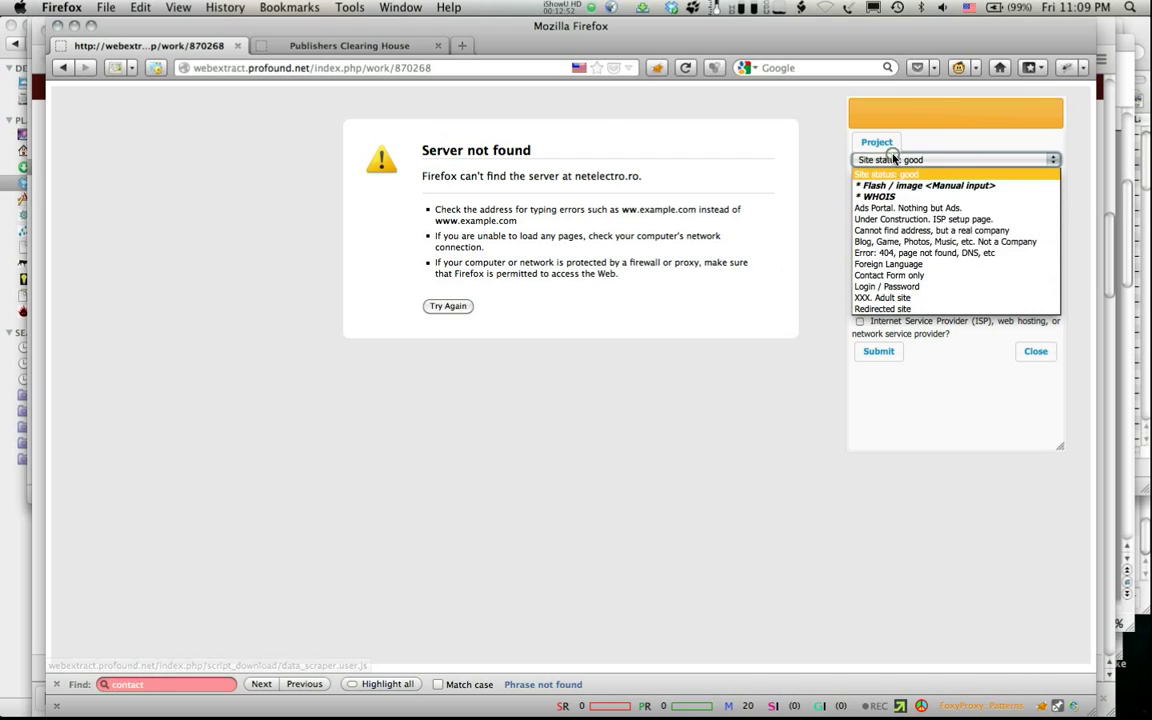
click(889, 252)
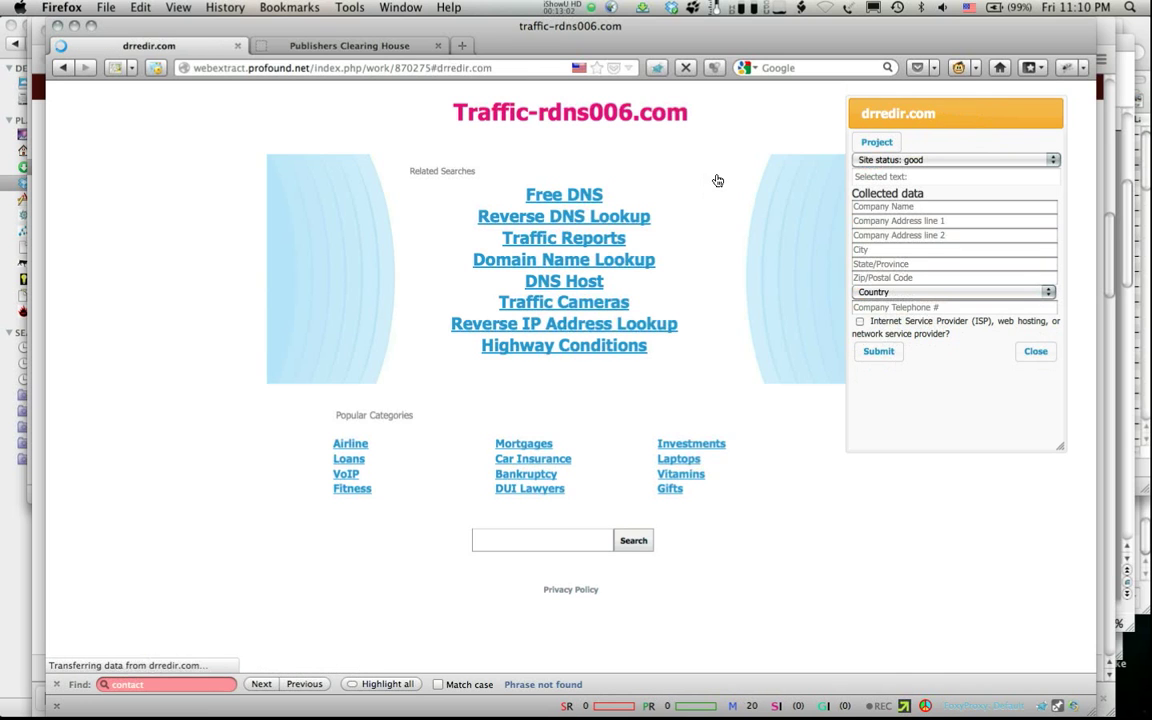
click(925, 161)
click(910, 207)
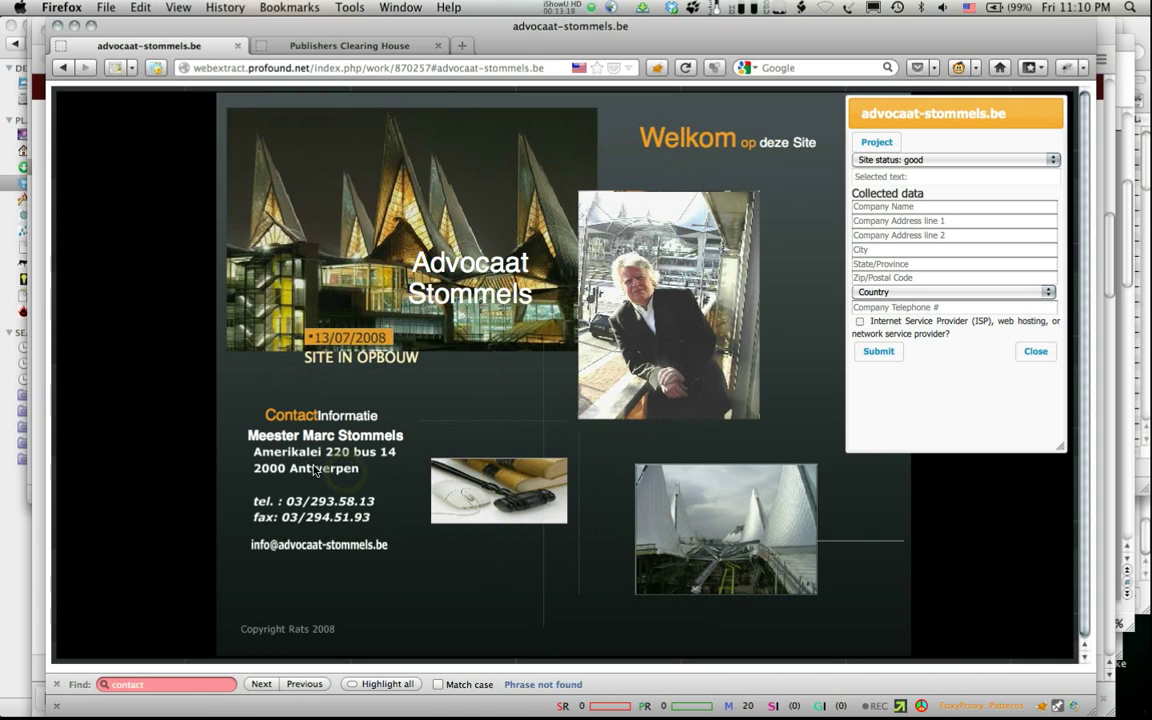
Step: Set the site status to Flash / image <Manual input> and focus the Company Name field
click(938, 159)
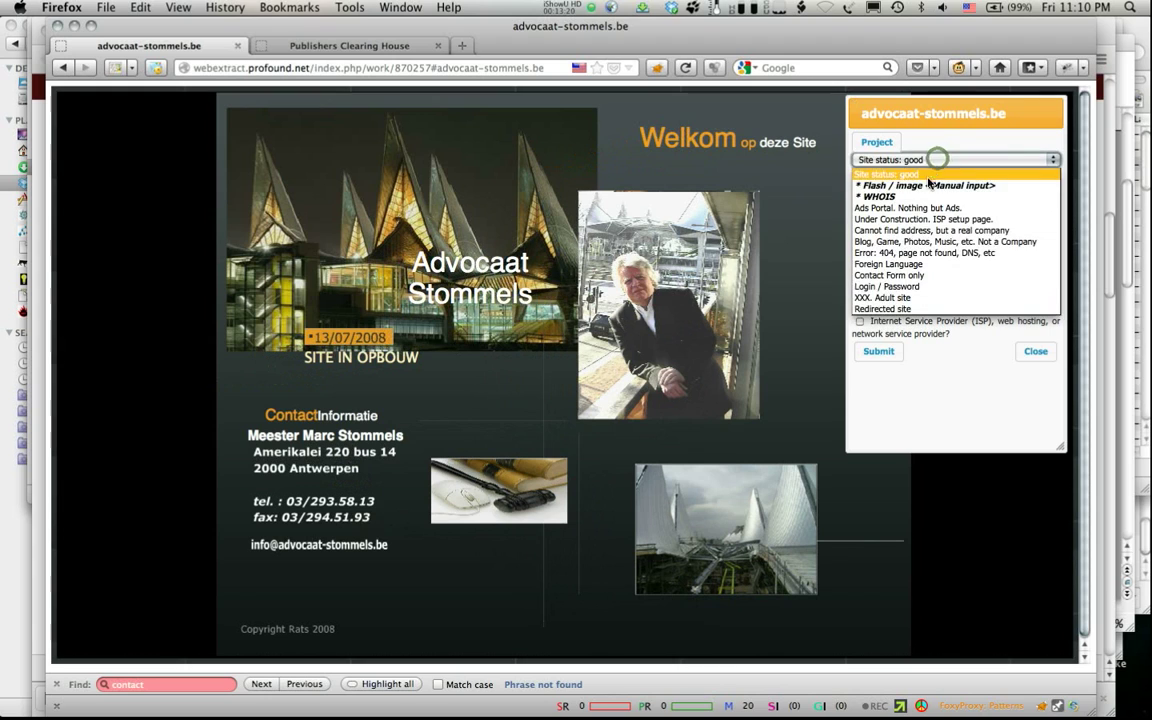
click(926, 186)
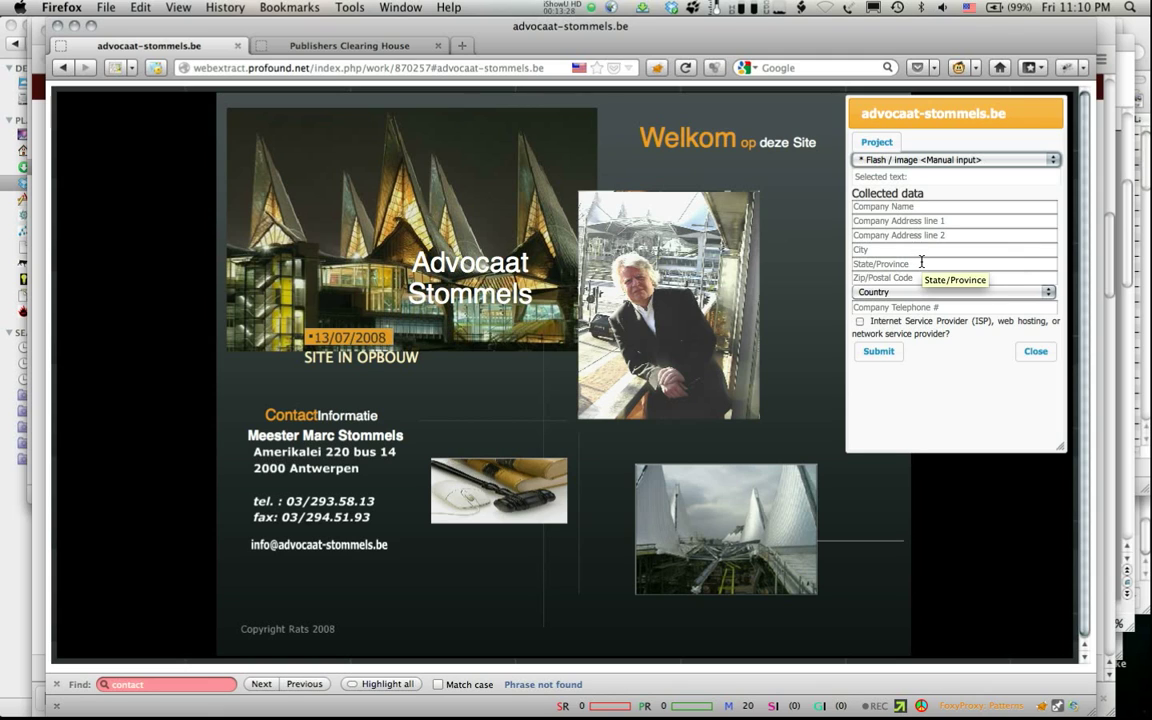
click(879, 208)
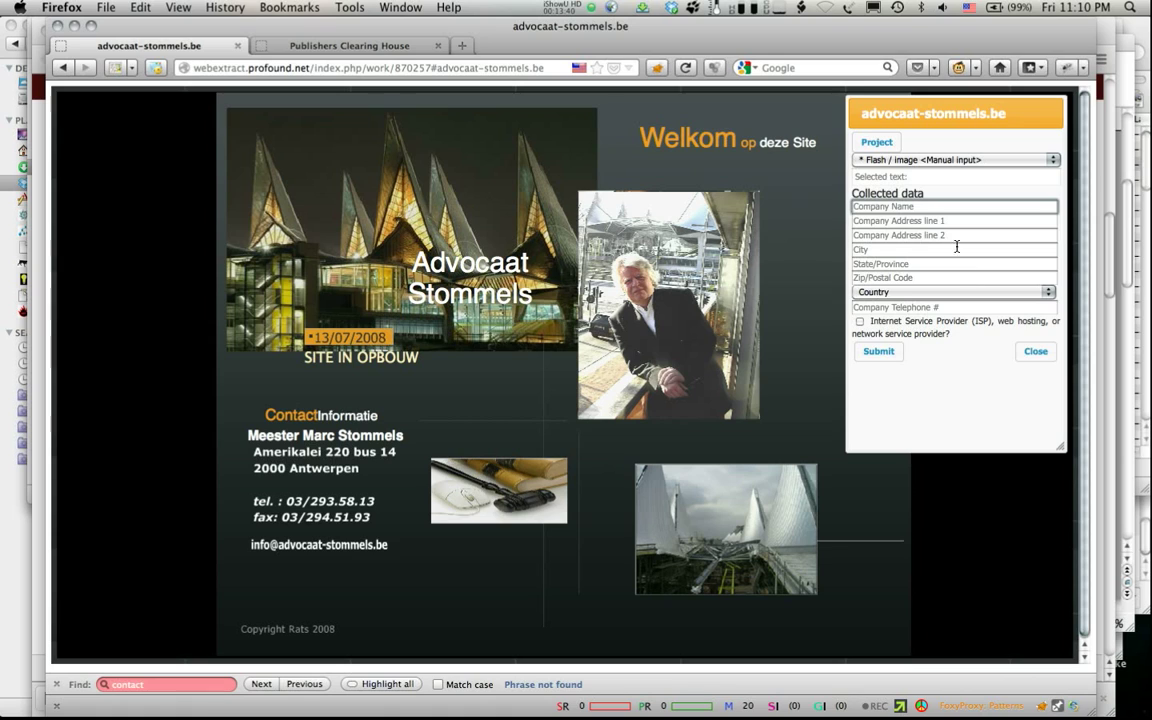
click(904, 207)
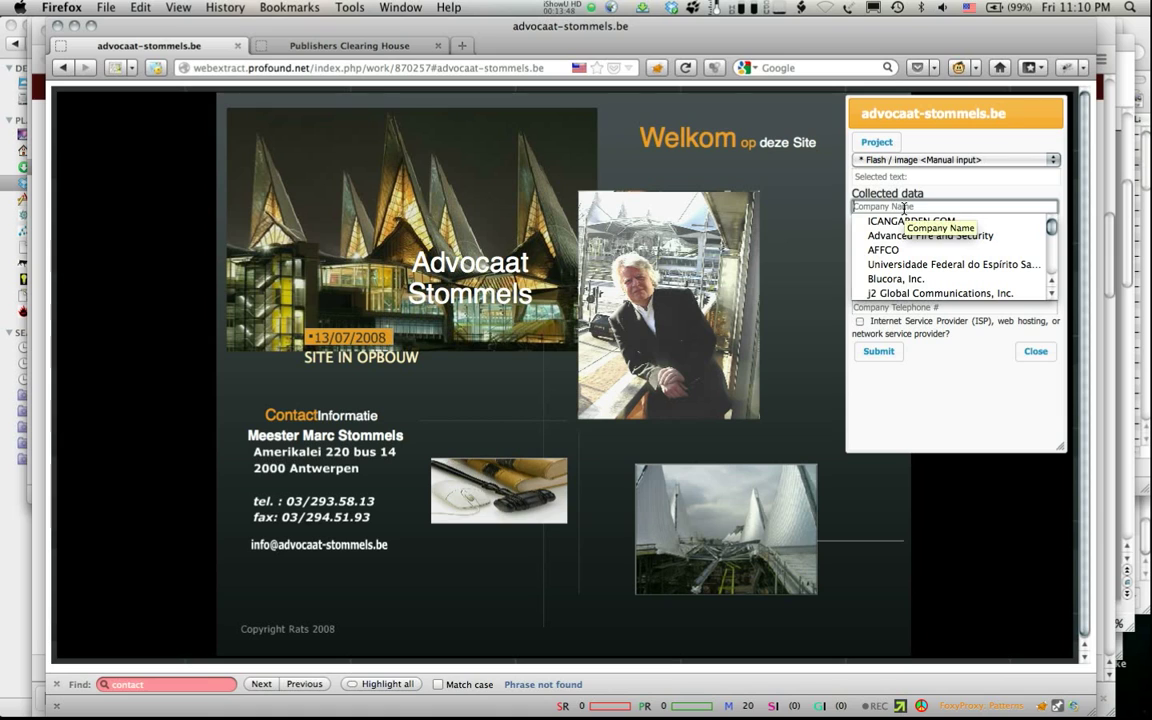
click(904, 207)
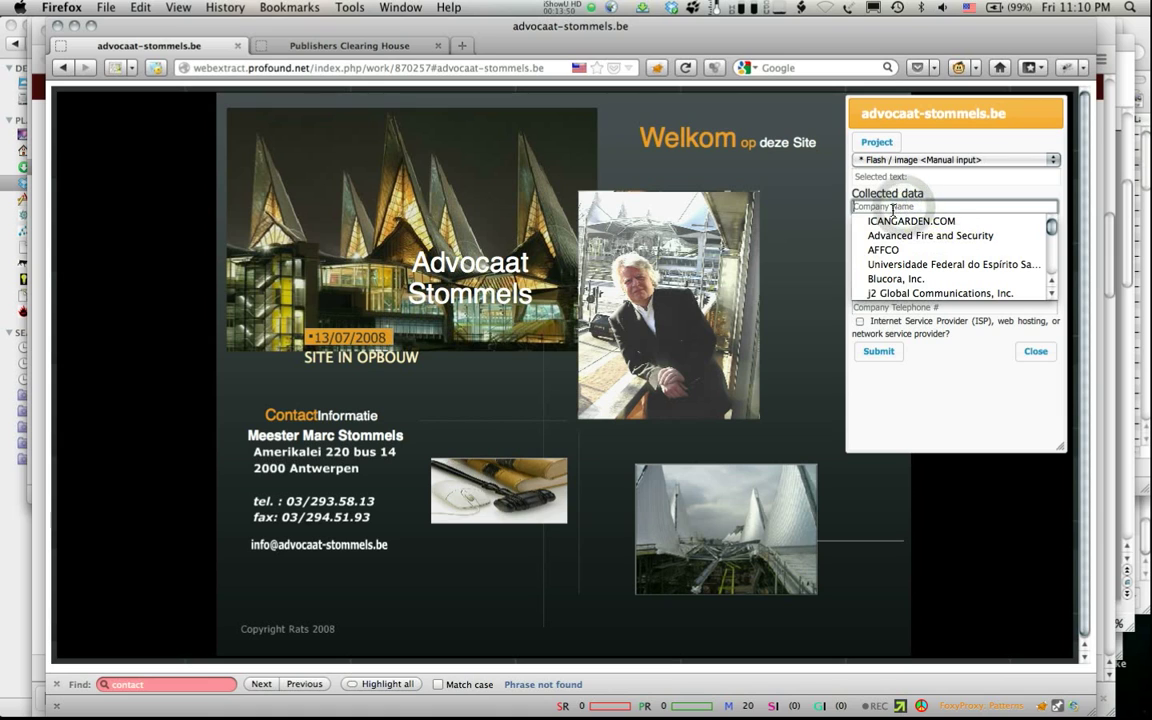
click(904, 375)
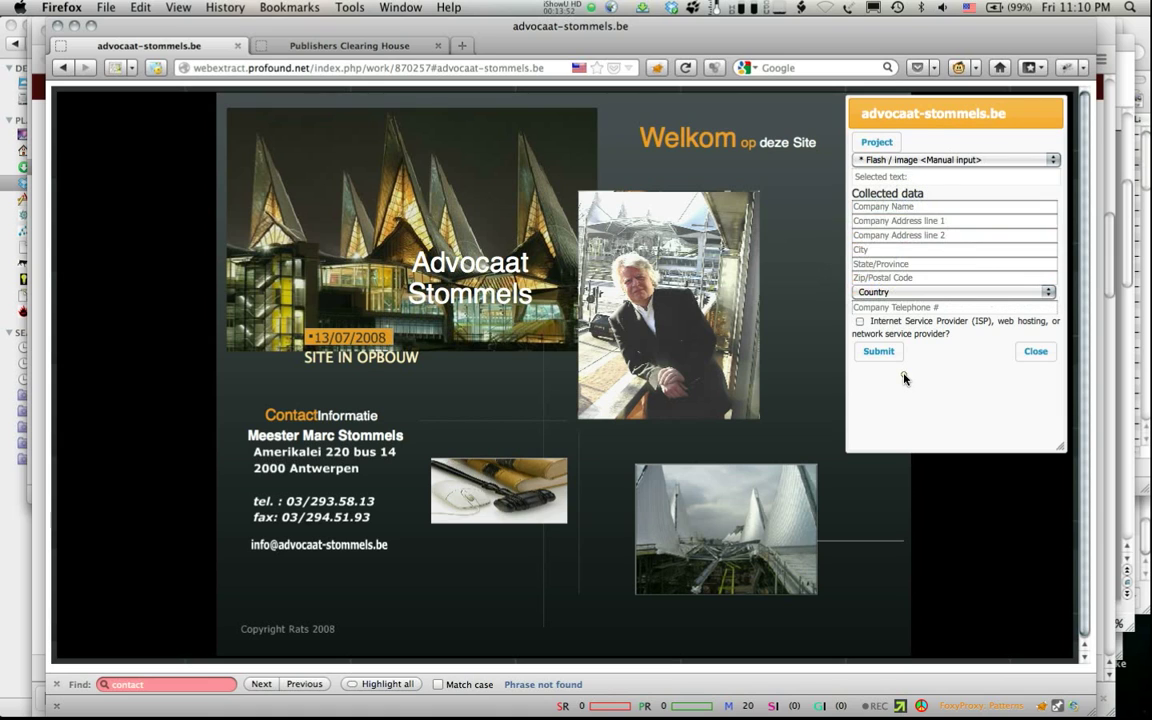
Step: Enter the lawyer's full name, with the Meester title, as the Company Name
click(874, 210)
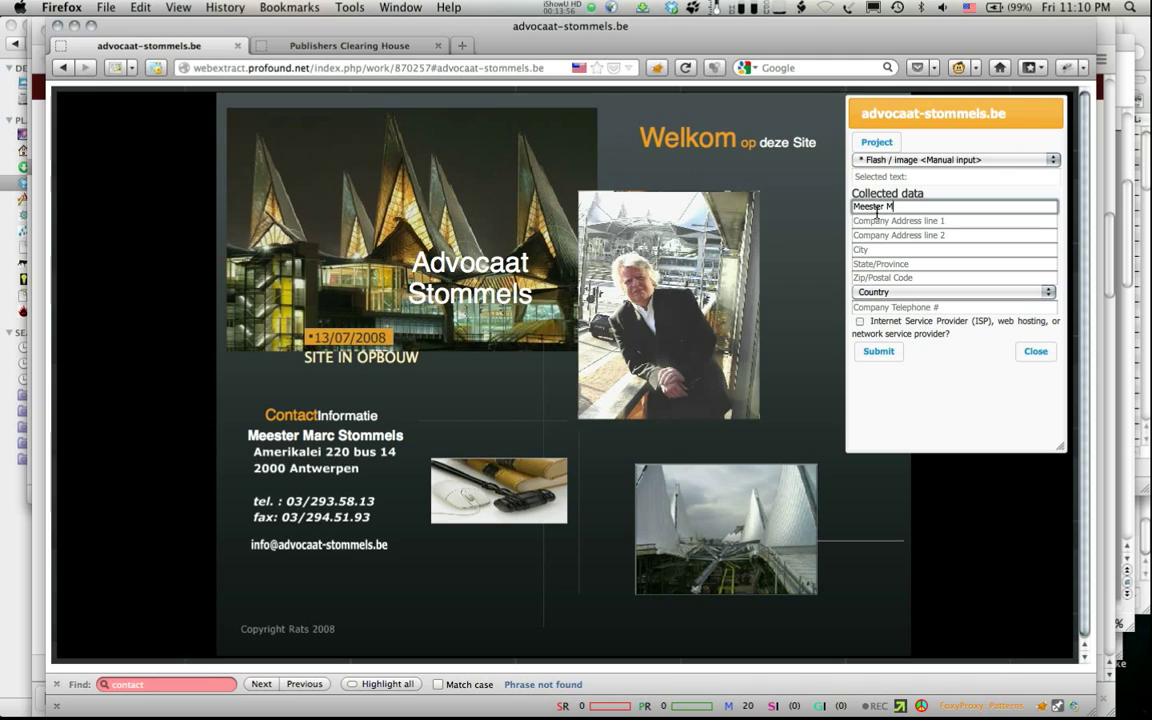
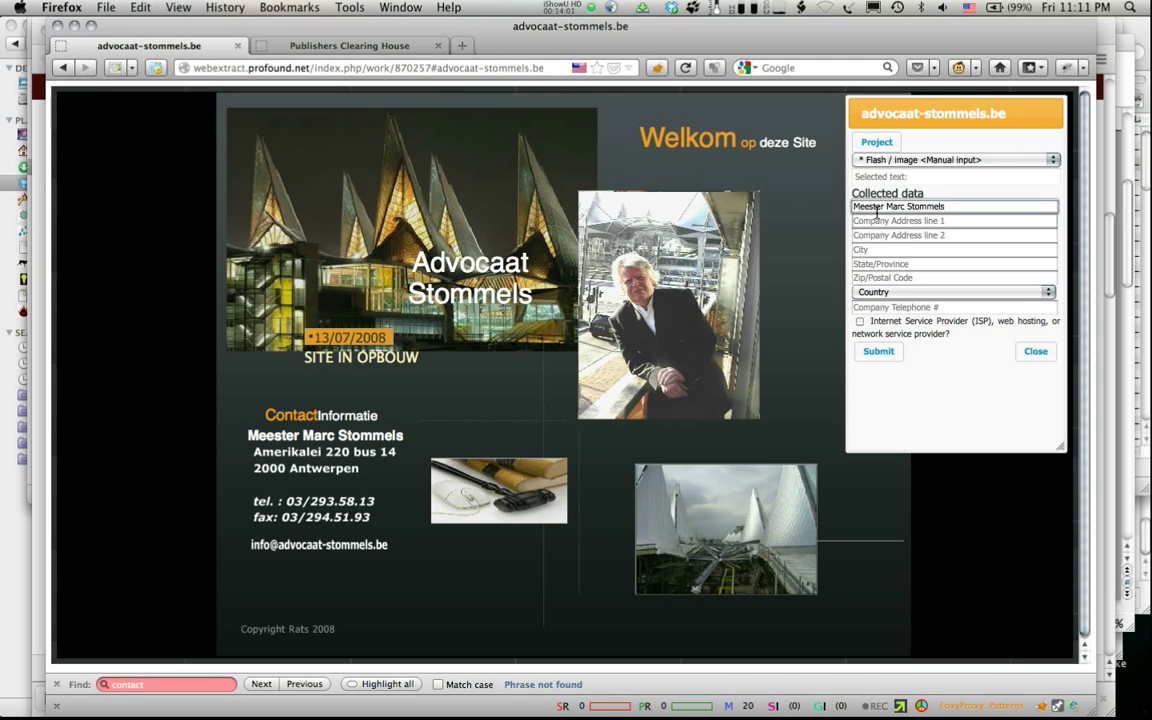
key(Tab)
Step: Fill in the office's street address and Antwerpen as the city
key(Tab)
key(Tab)
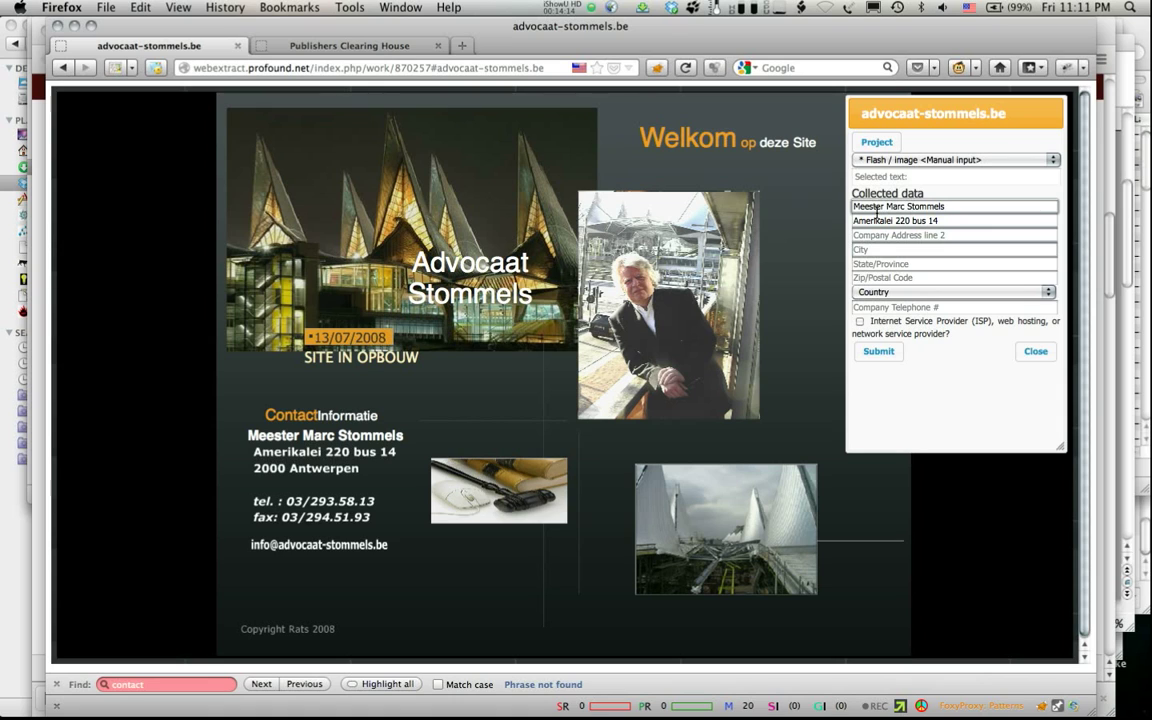
text(Antwerpen)
key(Tab)
key(Tab)
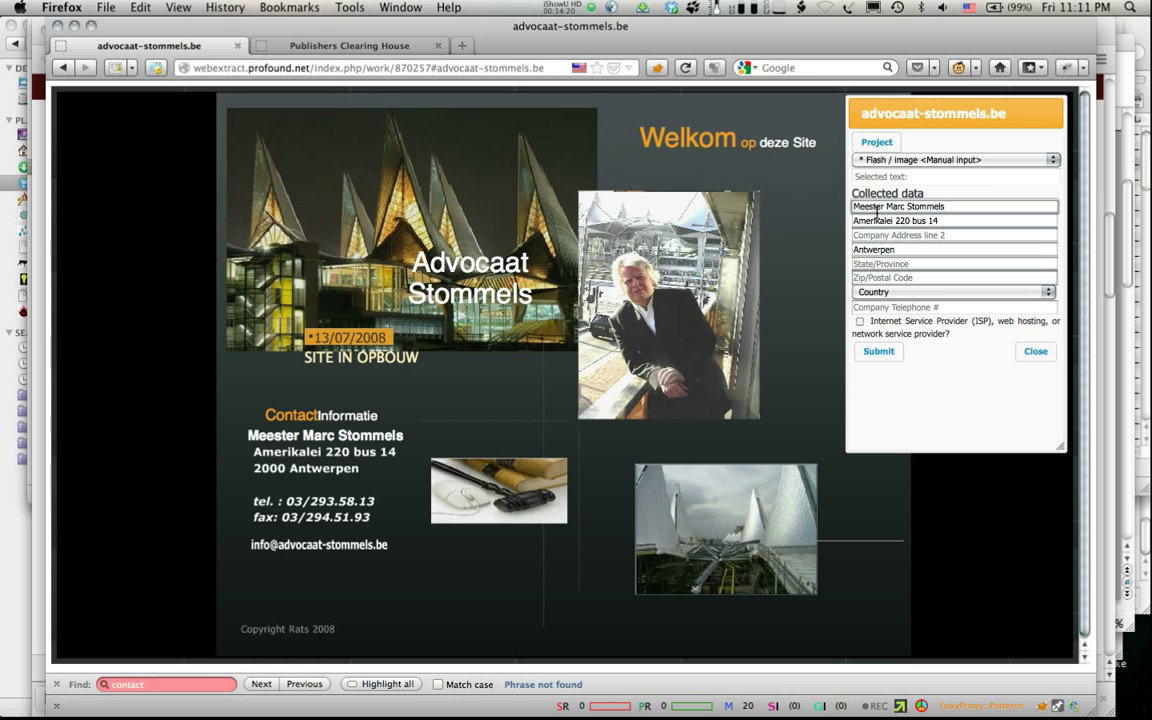
Step: Enter postal code 2000 and choose BE - BELGIUM as the country
text(2000)
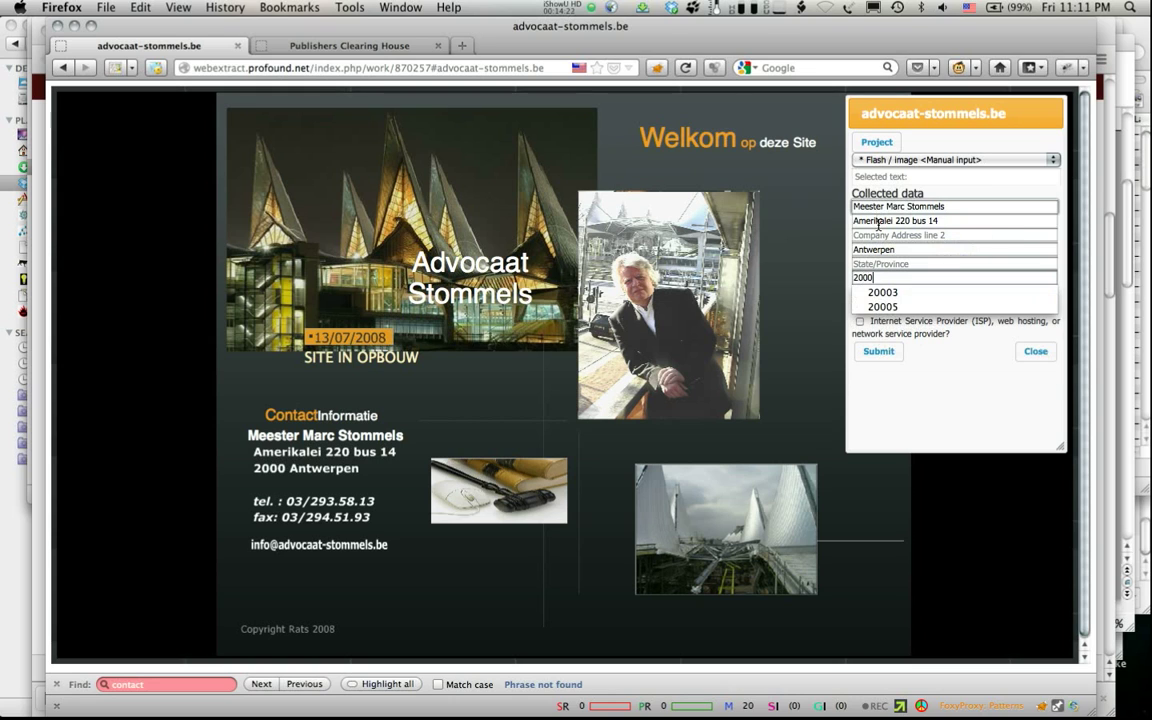
click(879, 292)
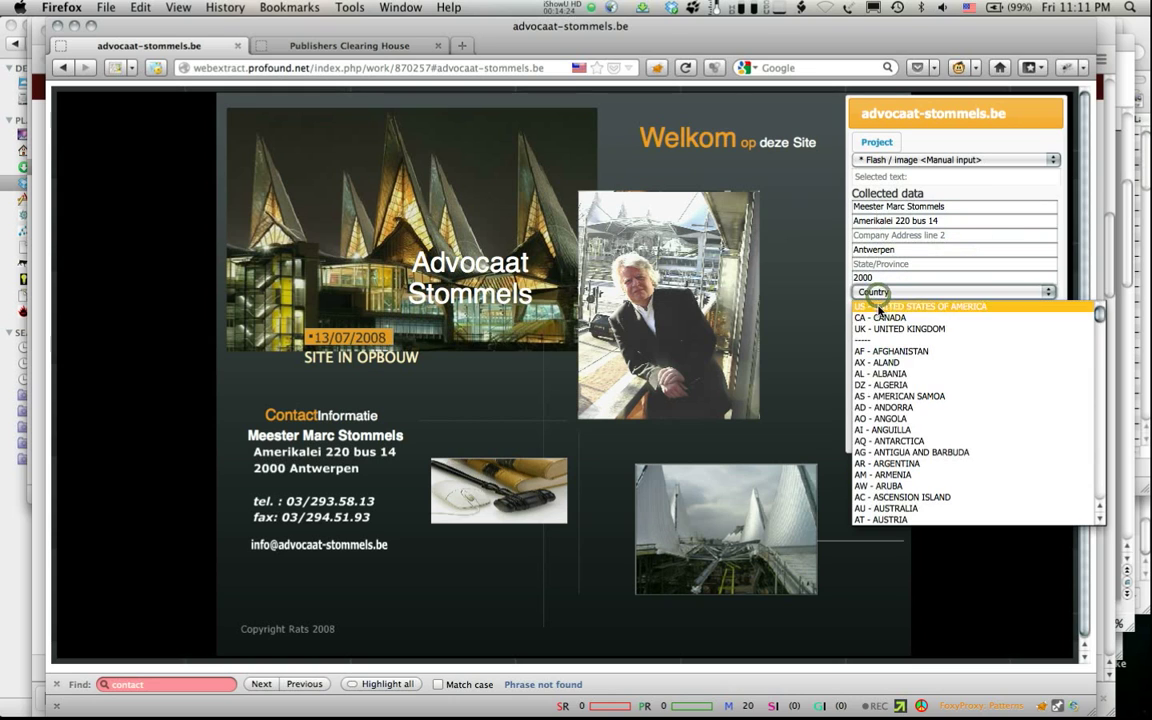
scroll(888, 355, down, 5)
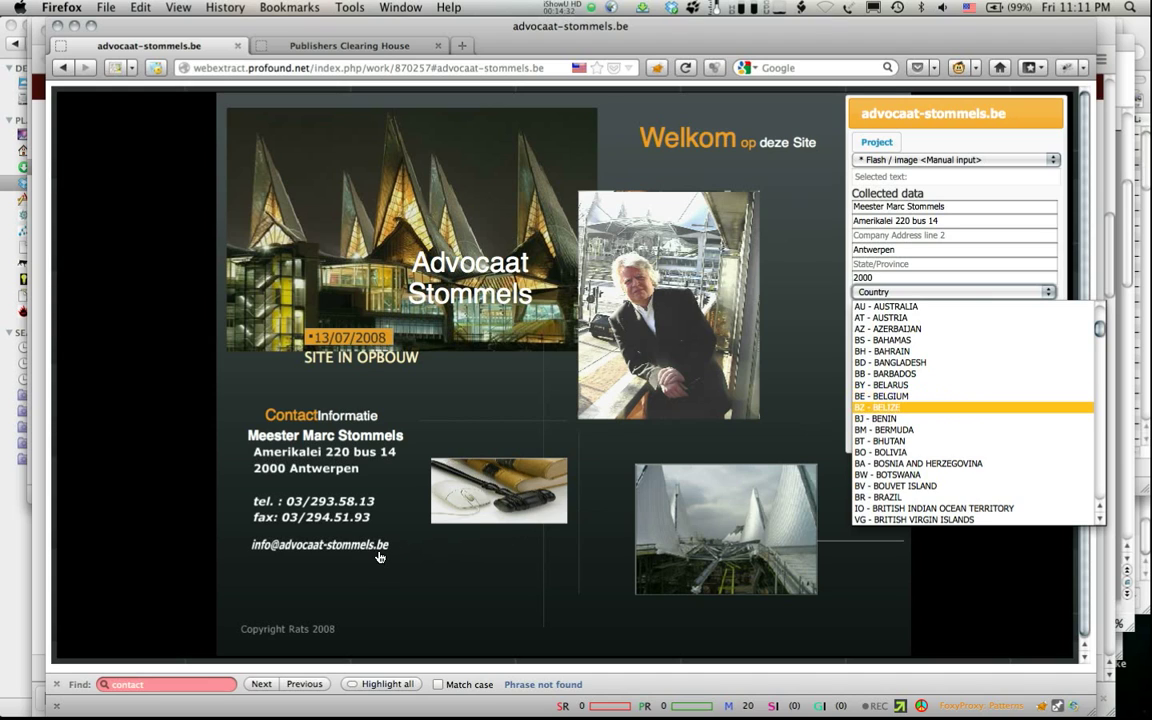
click(899, 398)
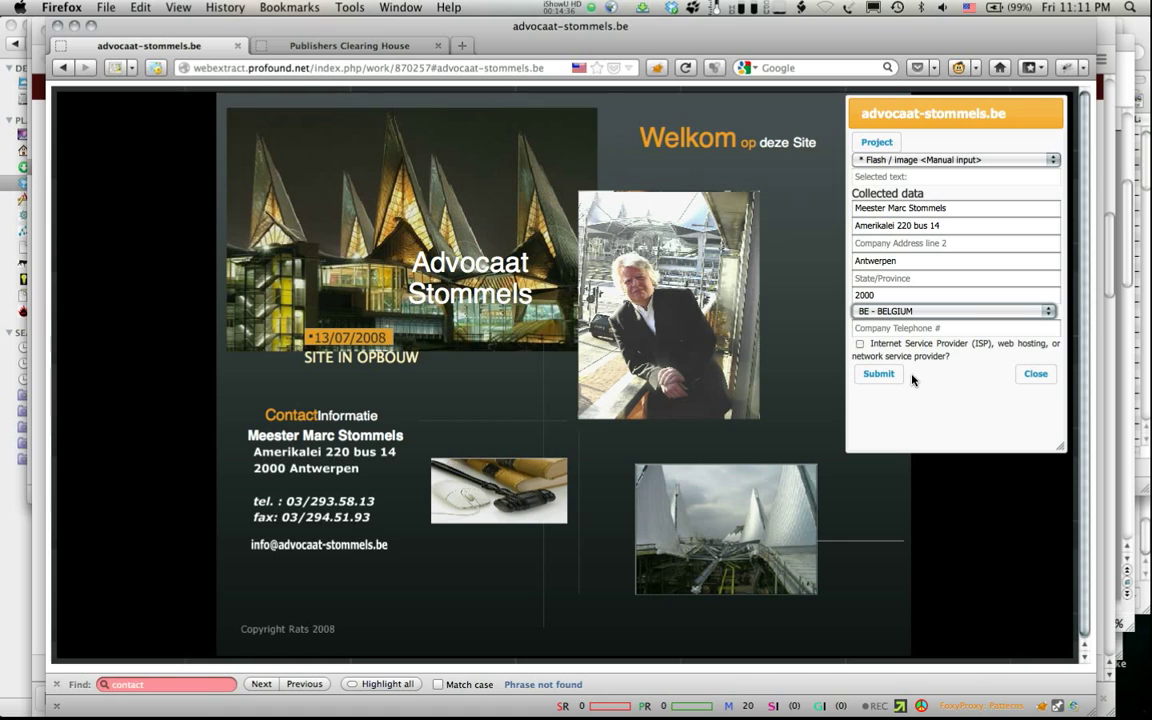
Step: Enter the office telephone number and submit the collected contact data
click(888, 328)
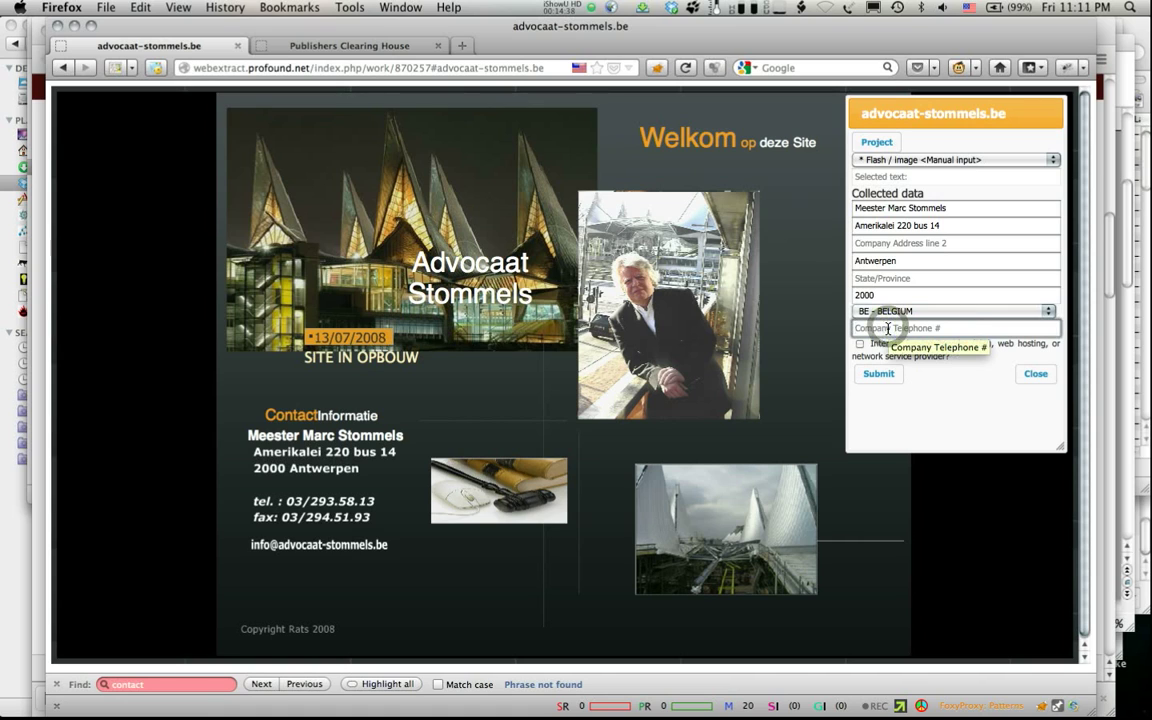
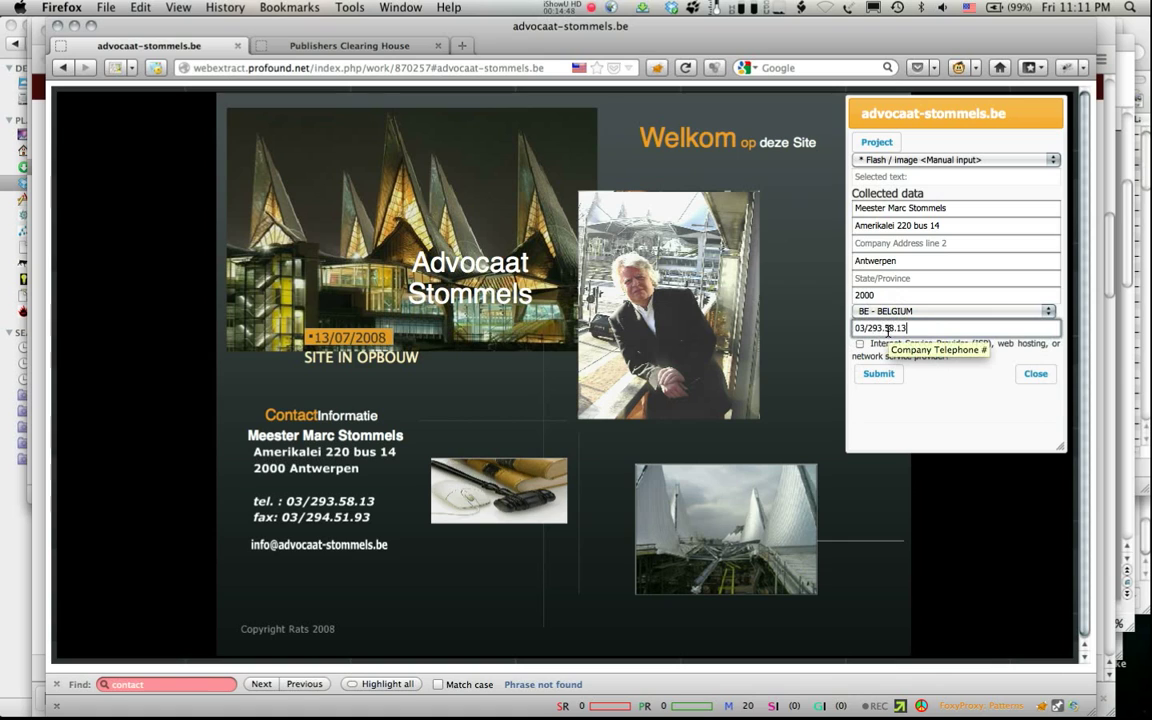
click(878, 374)
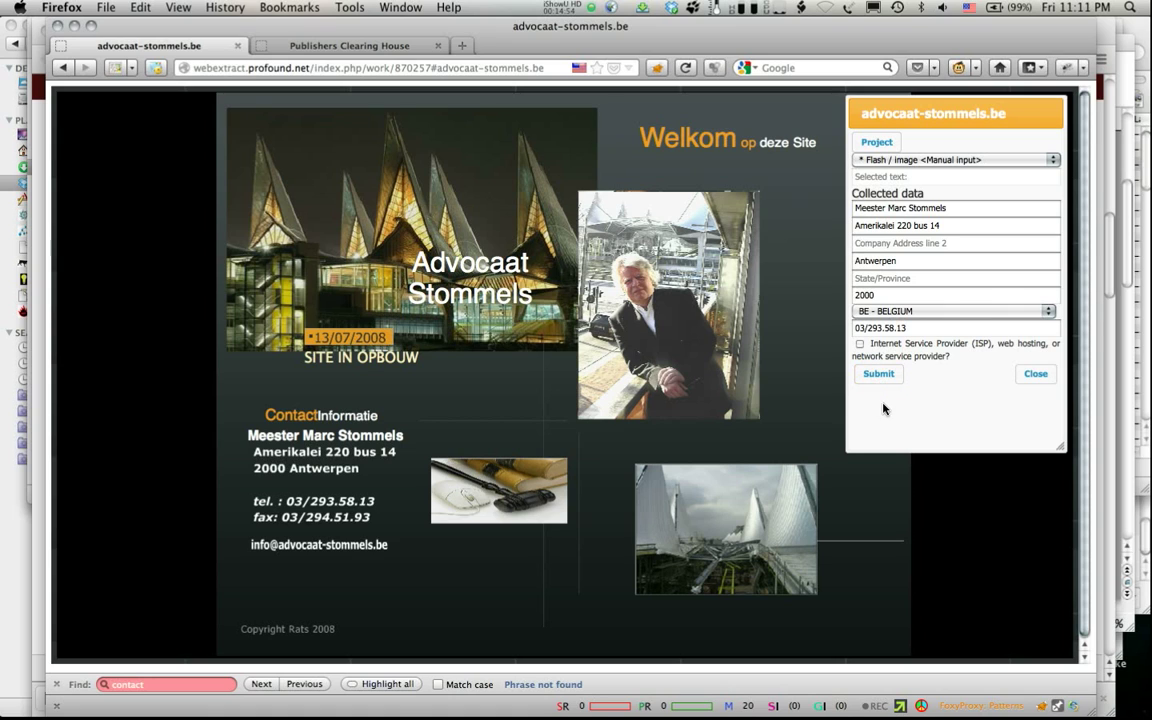
click(878, 374)
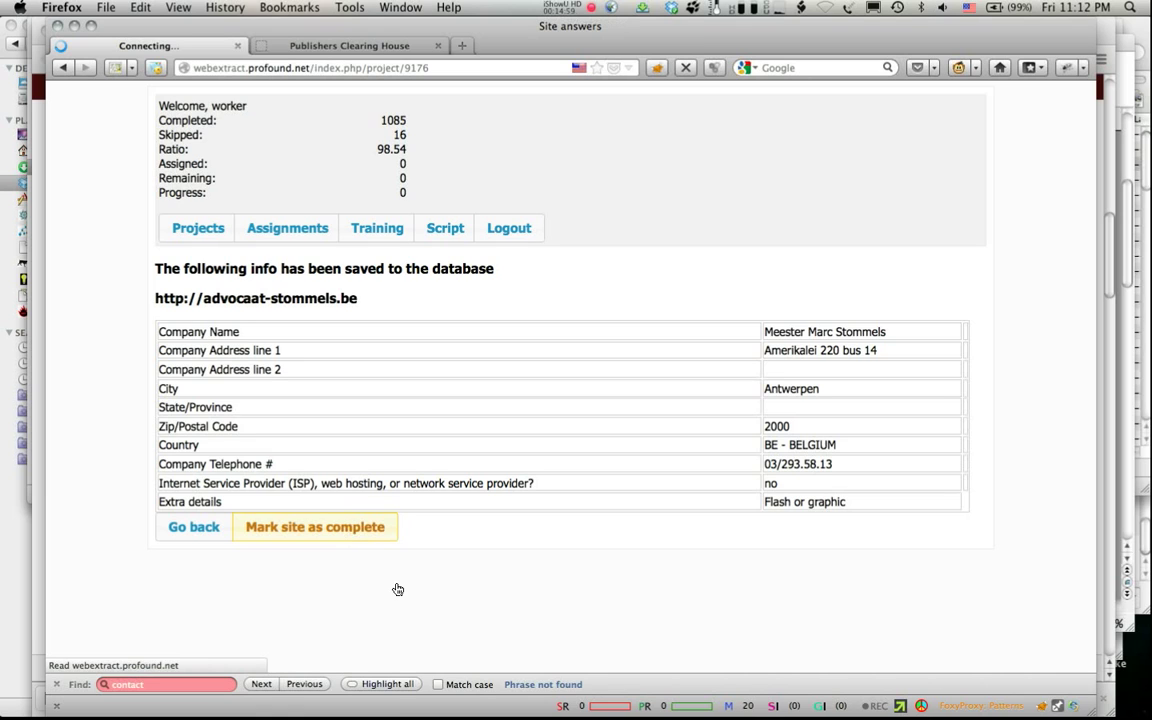
click(180, 351)
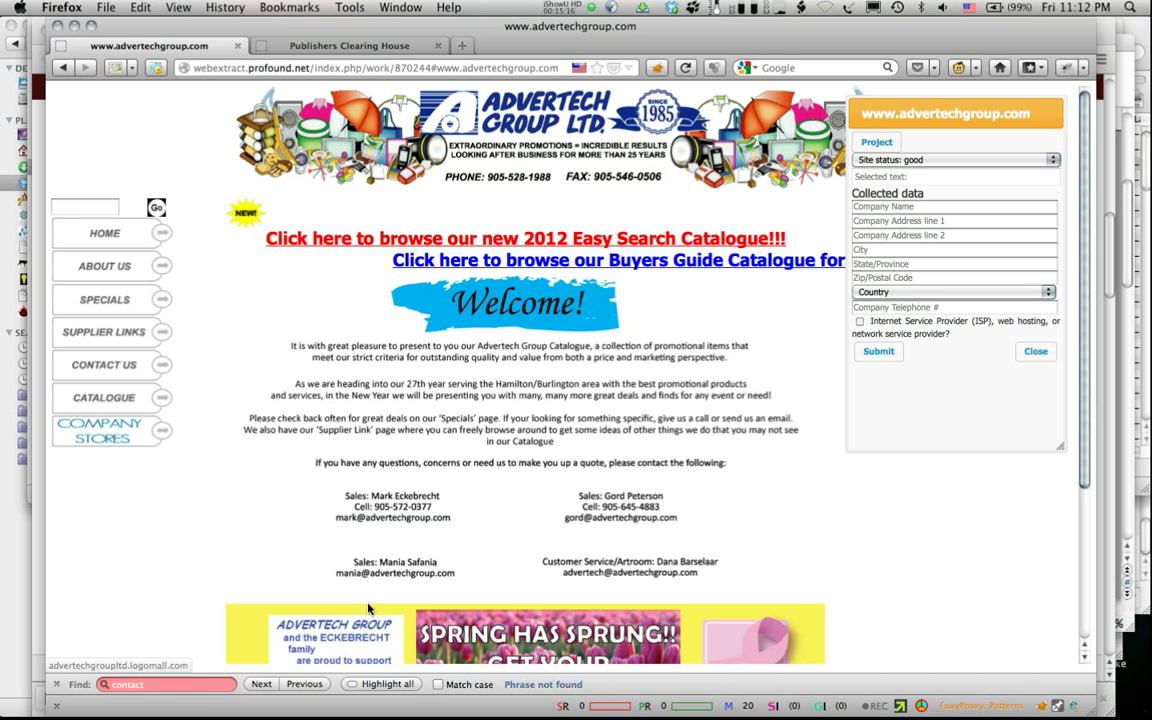
Step: Open Advertech's contact page, select its street address, and set status to Flash / image <Manual input>
click(105, 367)
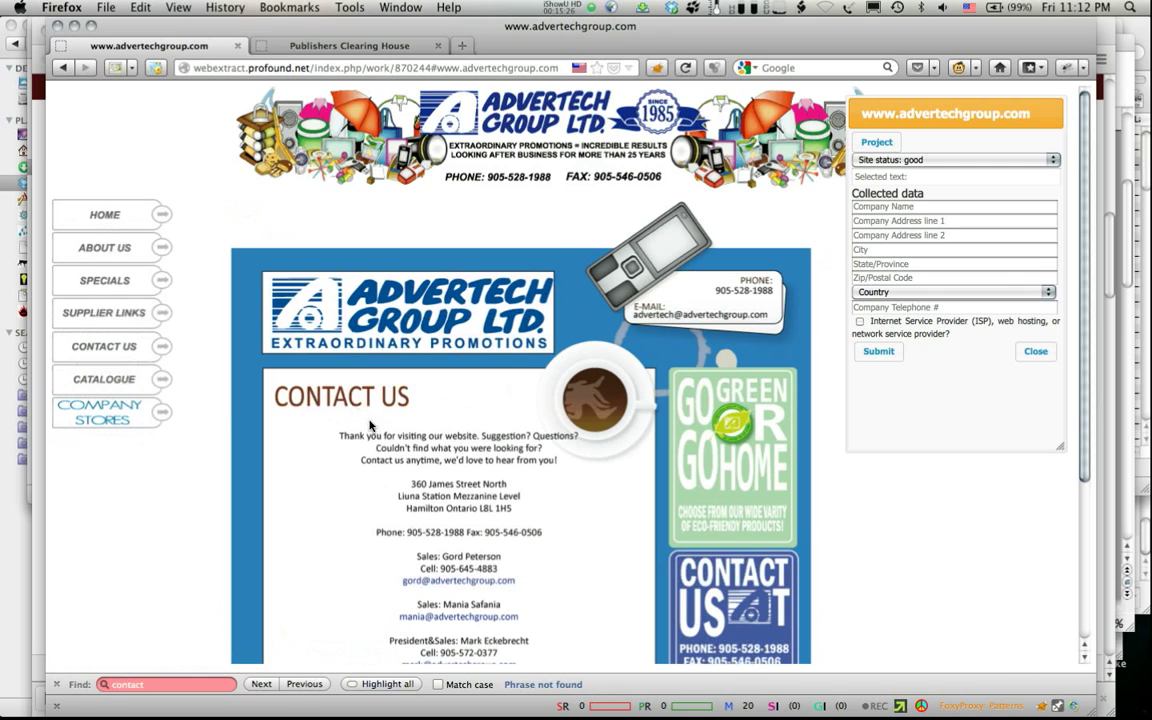
click(428, 485)
drag(431, 487, 503, 485)
click(908, 165)
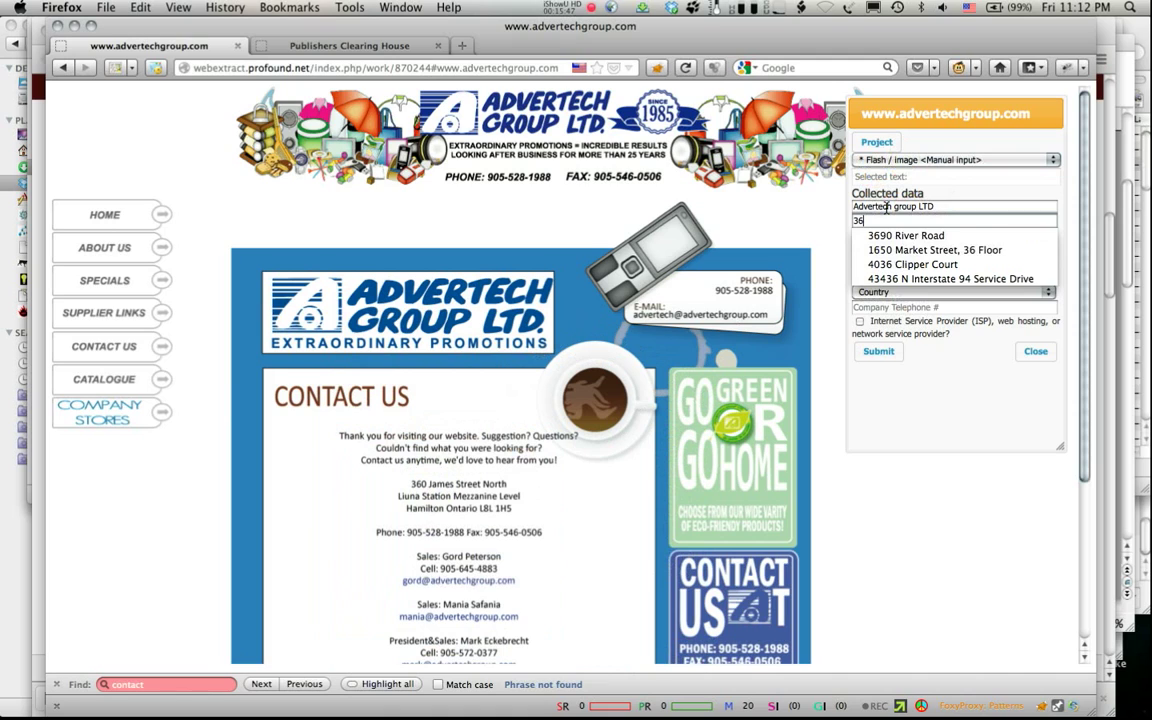
Step: Enter both address lines, Hamilton as city, Ontario as state, and the postal code
text(0 James )
text(Street)
text( norht)
key(BackSpace)
key(BackSpace)
key(BackSpace)
key(BackSpace)
key(BackSpace)
text(North)
key(Tab)
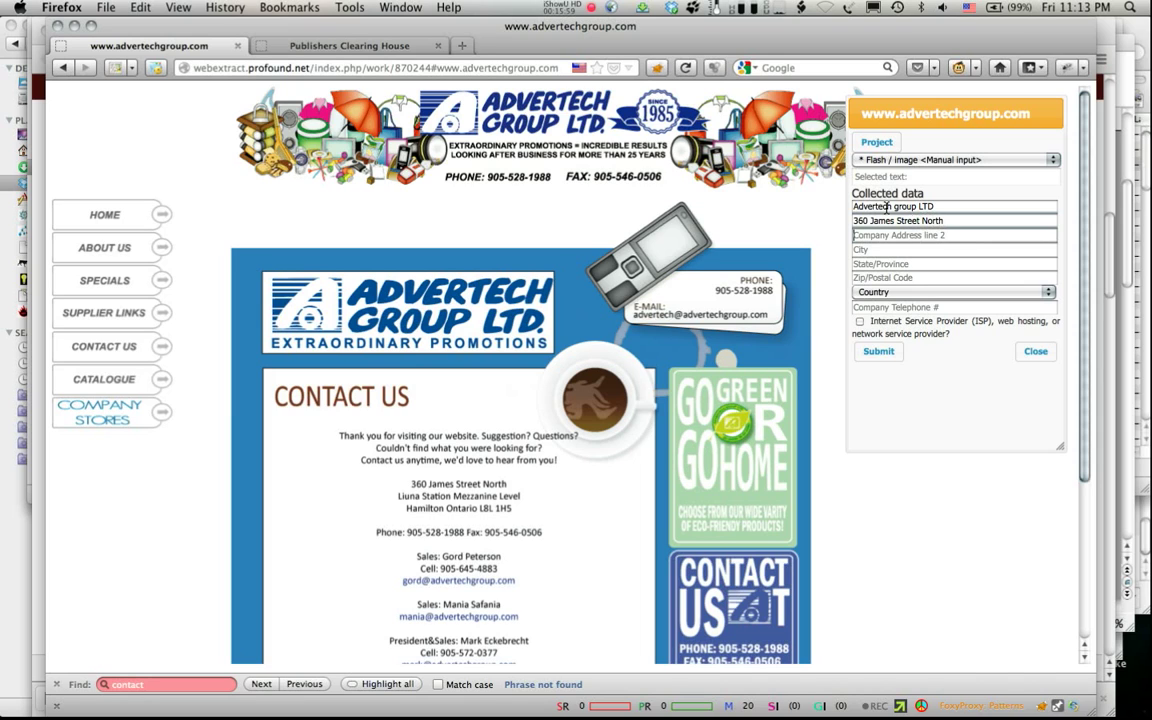
text(Liuna Station)
text( Mes)
text(zanine Level)
key(Tab)
text(Ham)
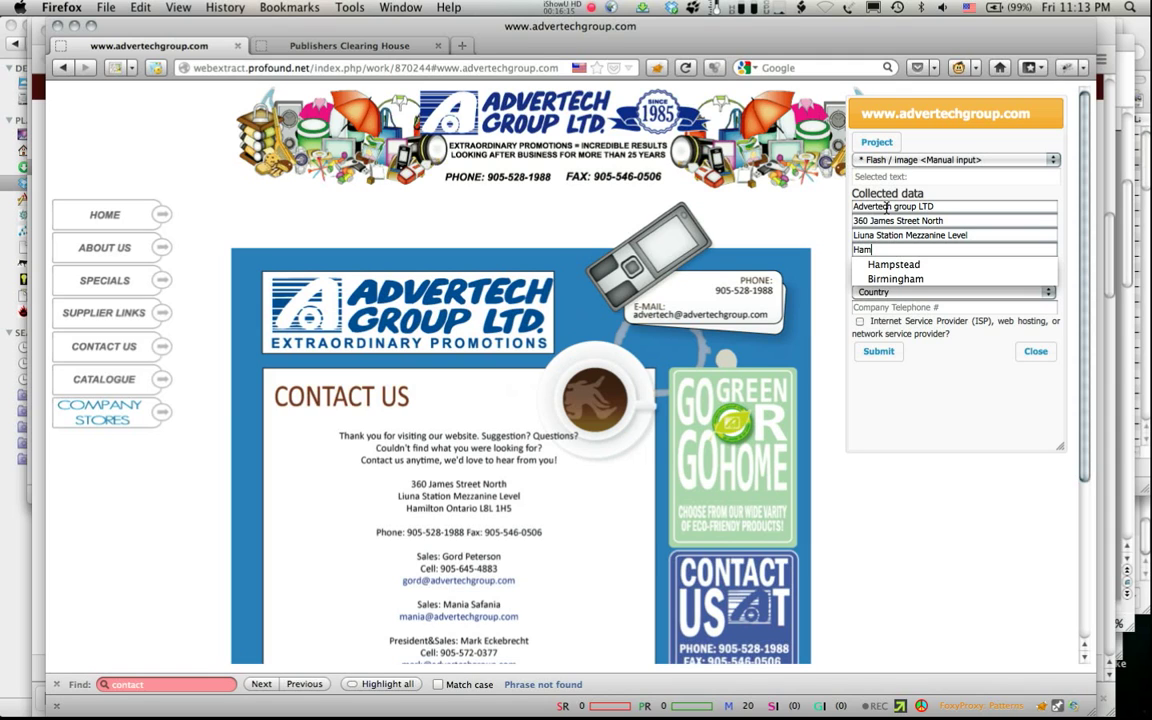
text(ilton)
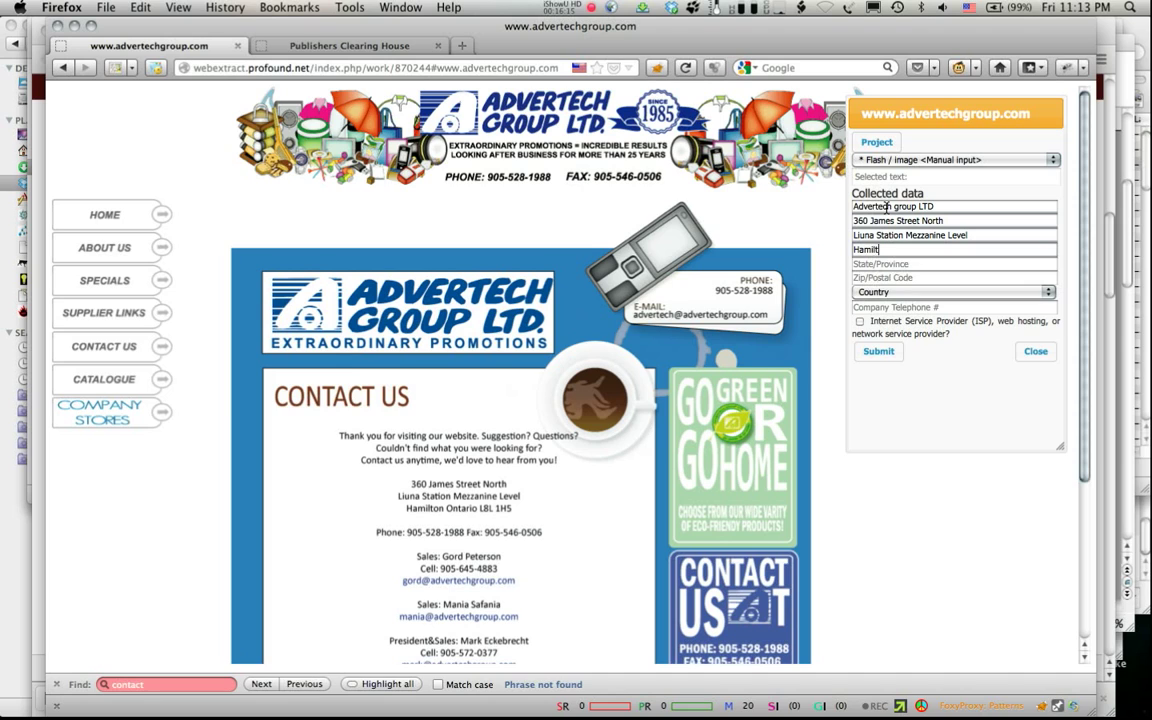
key(Tab)
text(Ontario)
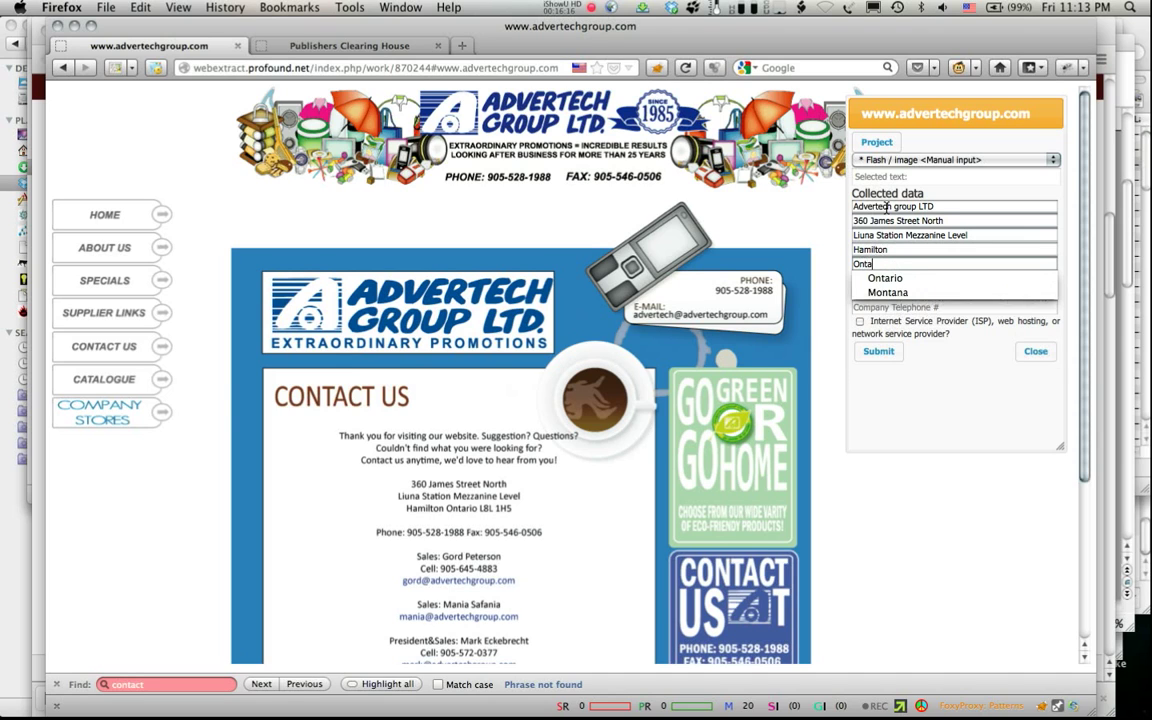
key(Tab)
text(L8L 1HS)
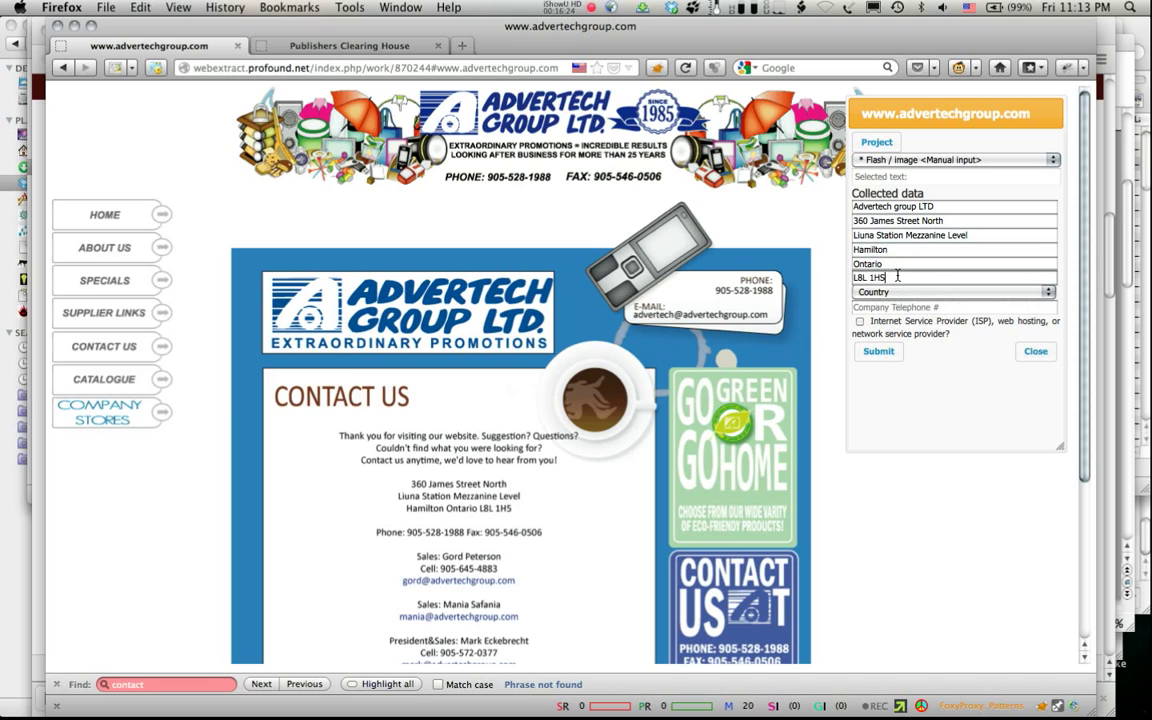
Step: Choose CA - CANADA as country, enter the company phone number, and submit
click(897, 290)
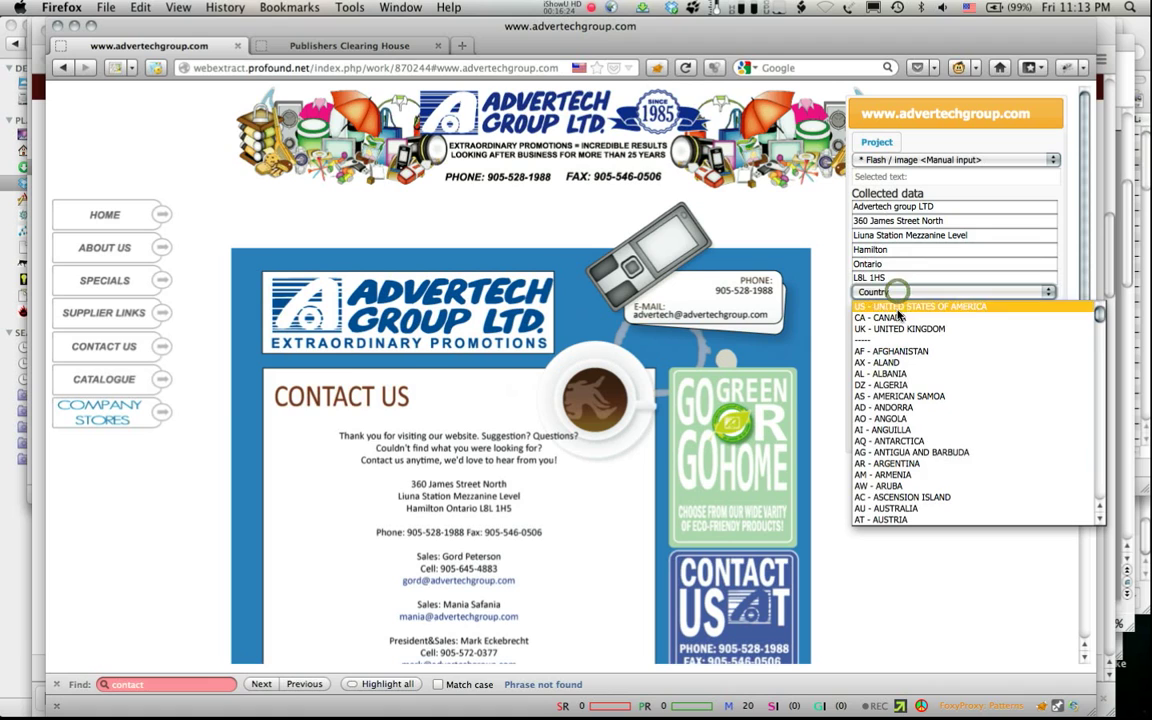
click(898, 318)
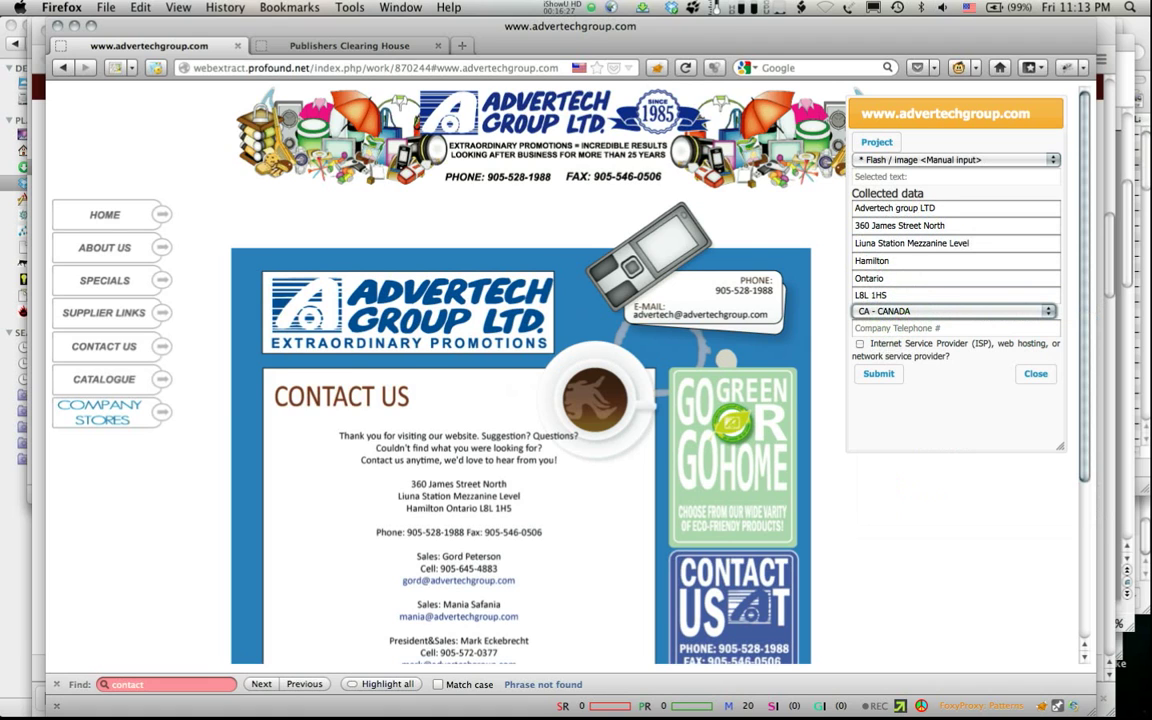
click(887, 330)
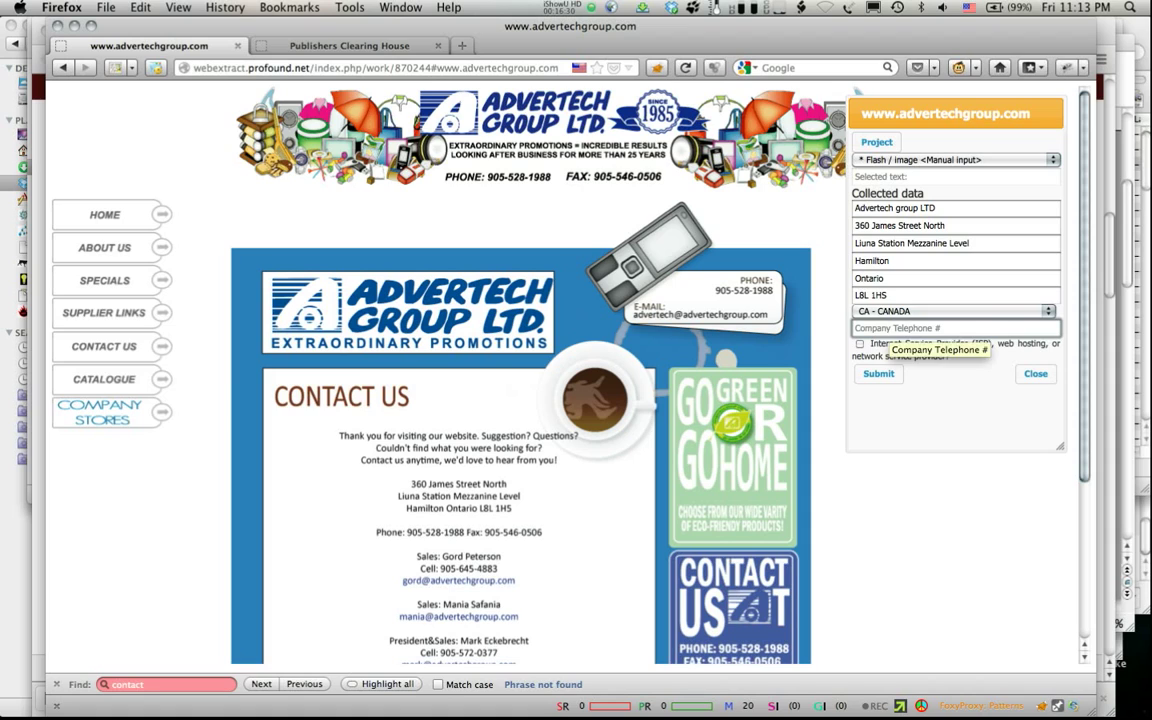
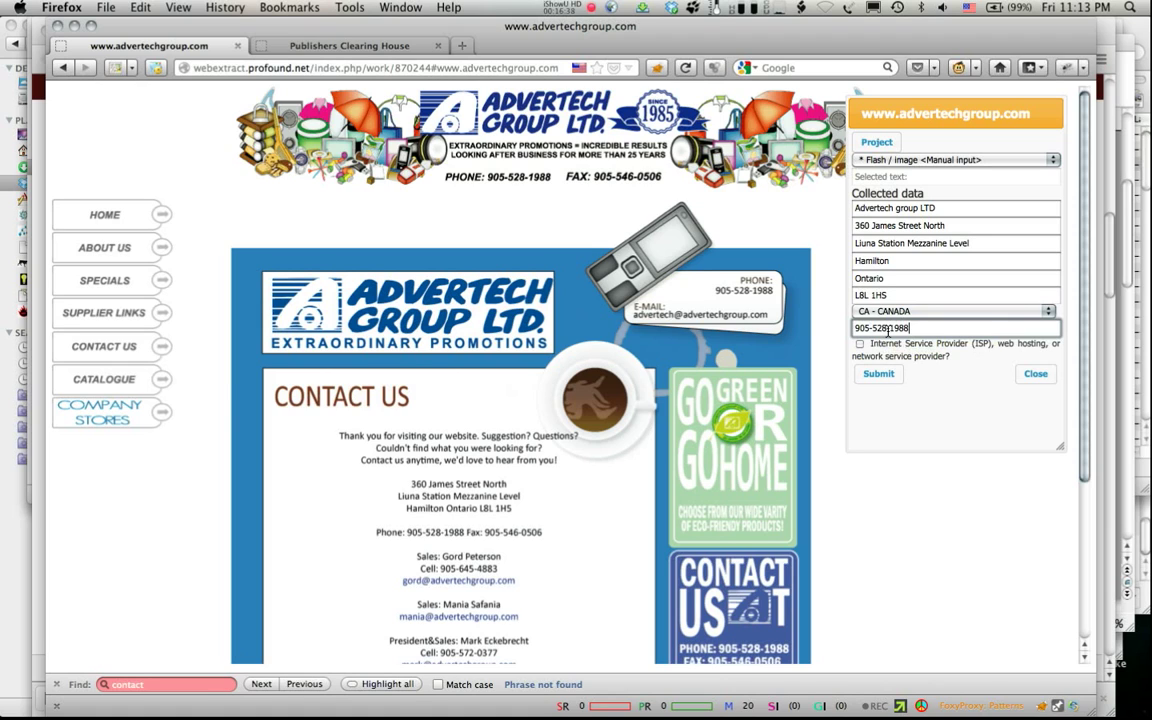
click(877, 375)
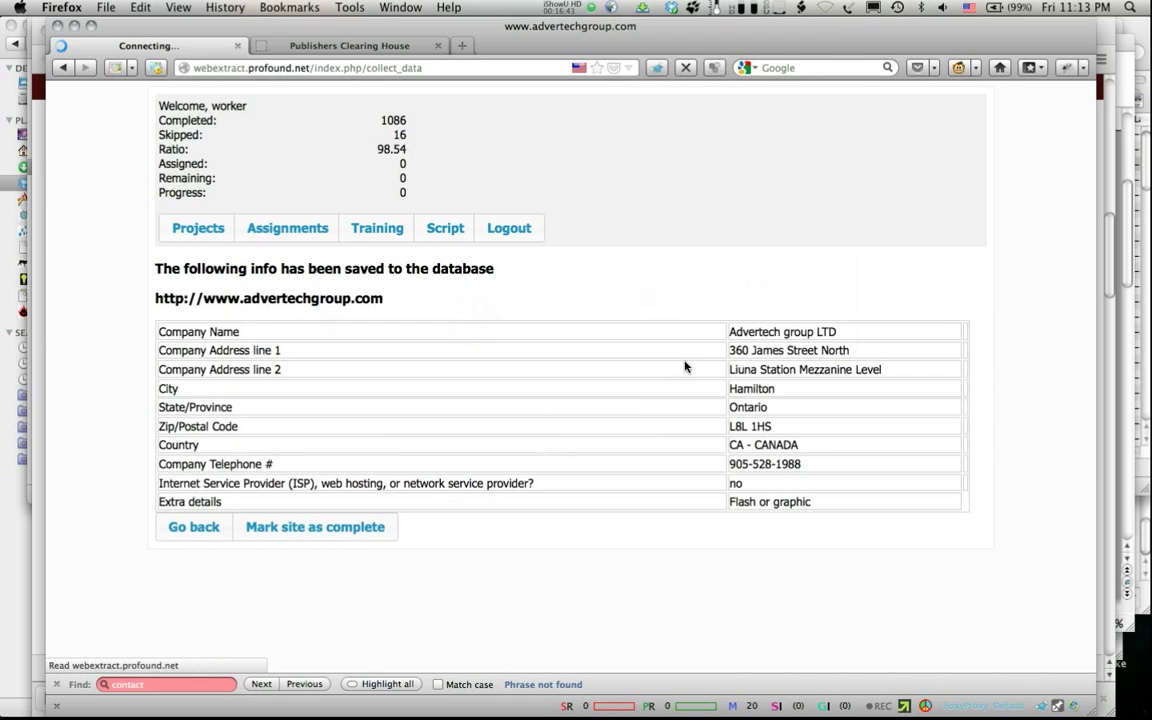
Step: Mark advertechgroup.com complete and start work on groupwarebadged.net
click(290, 530)
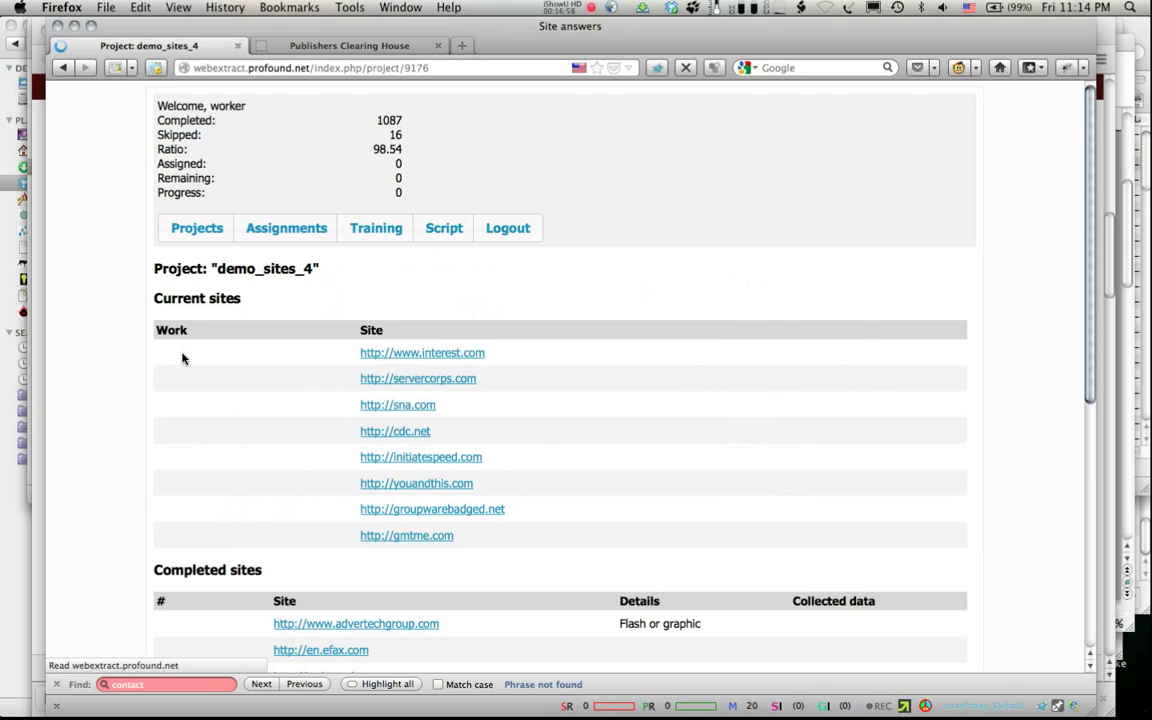
click(180, 508)
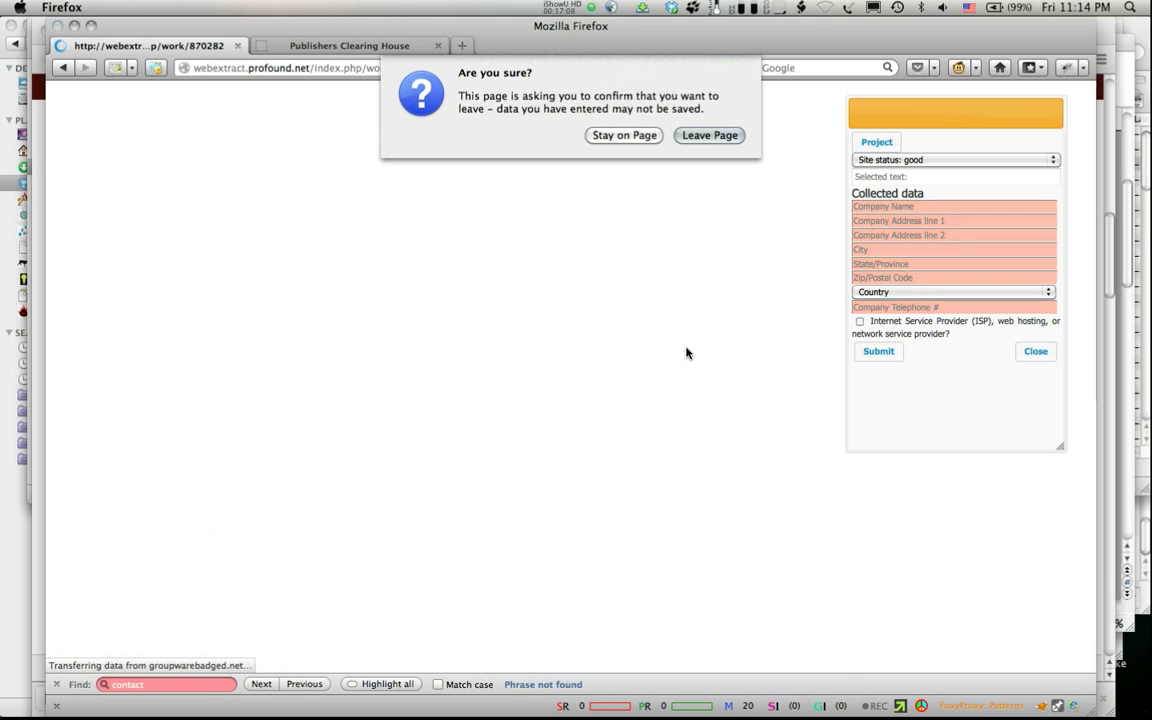
Step: Flag groupwarebadged.net as 'Ads Portal. Nothing but Ads.' and leave it for the next site
click(636, 137)
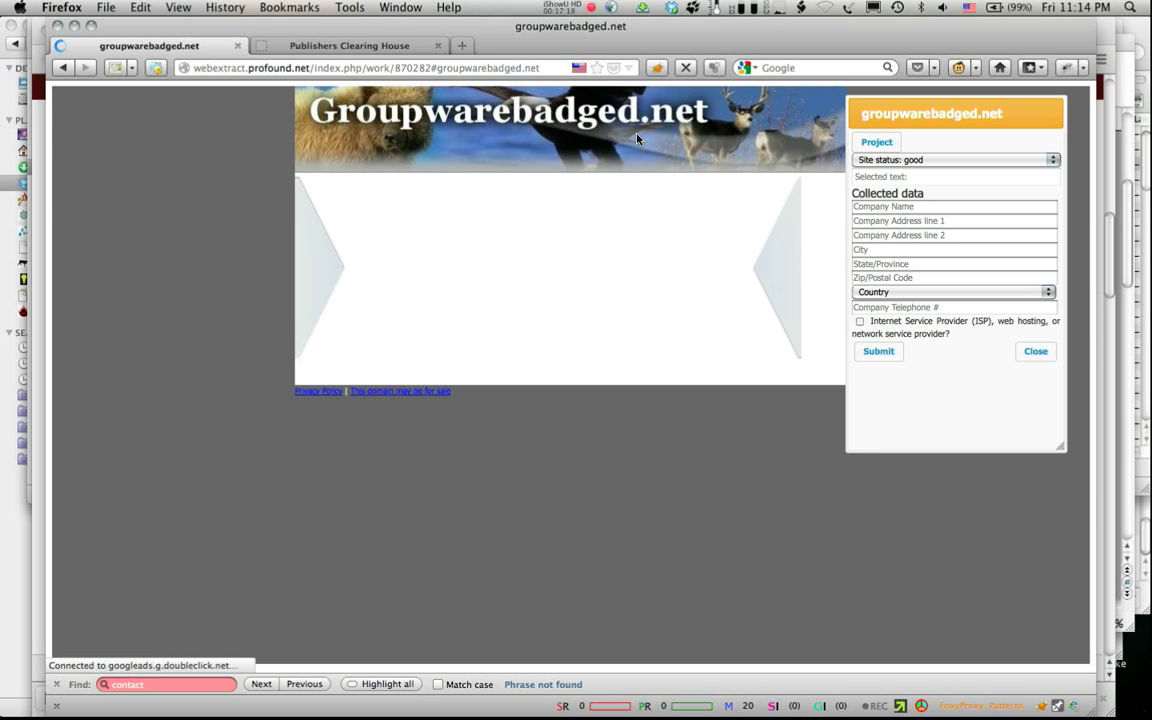
click(913, 162)
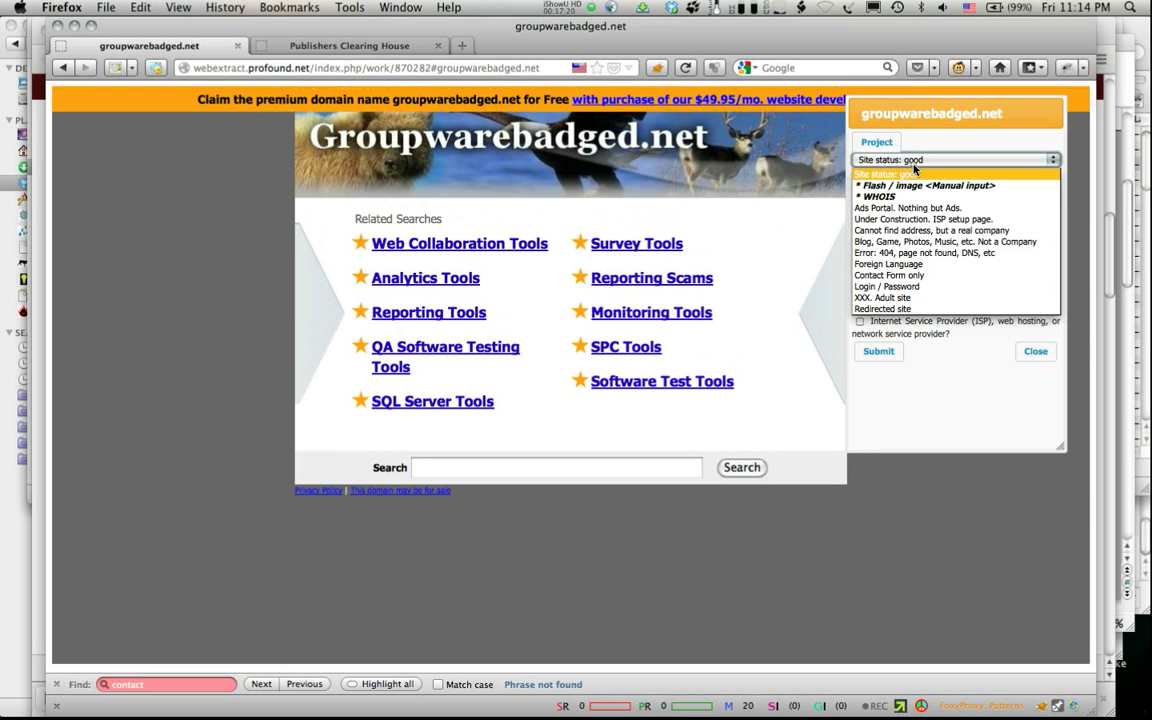
click(913, 208)
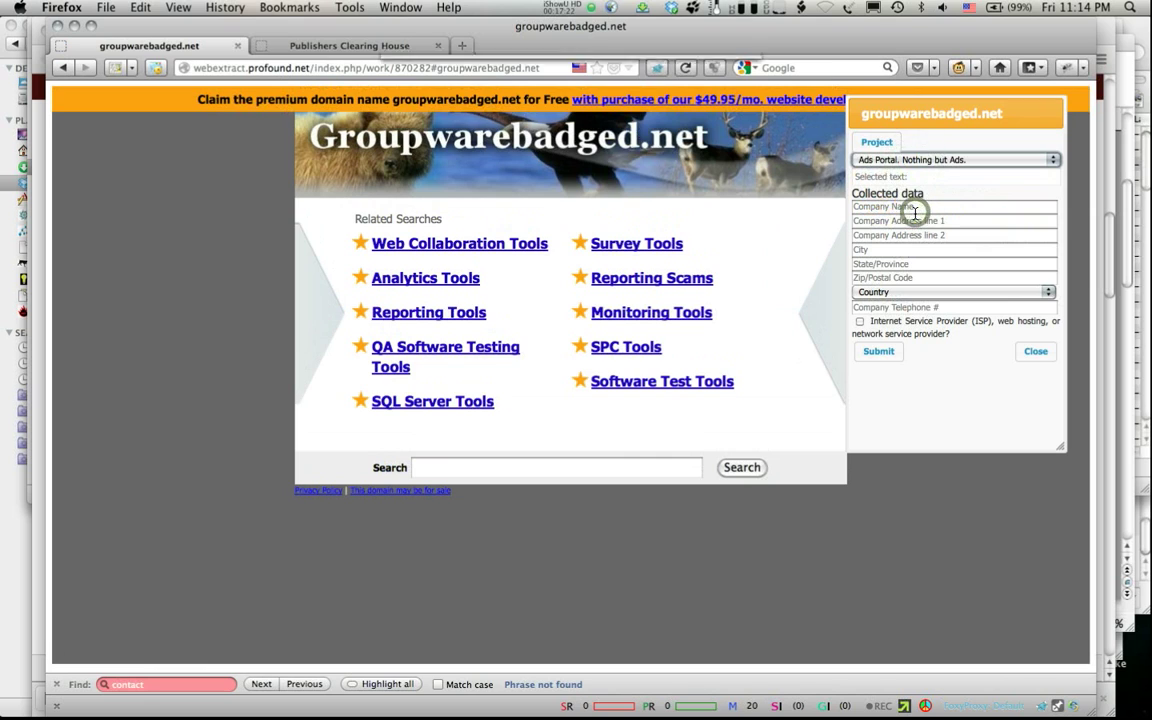
click(610, 134)
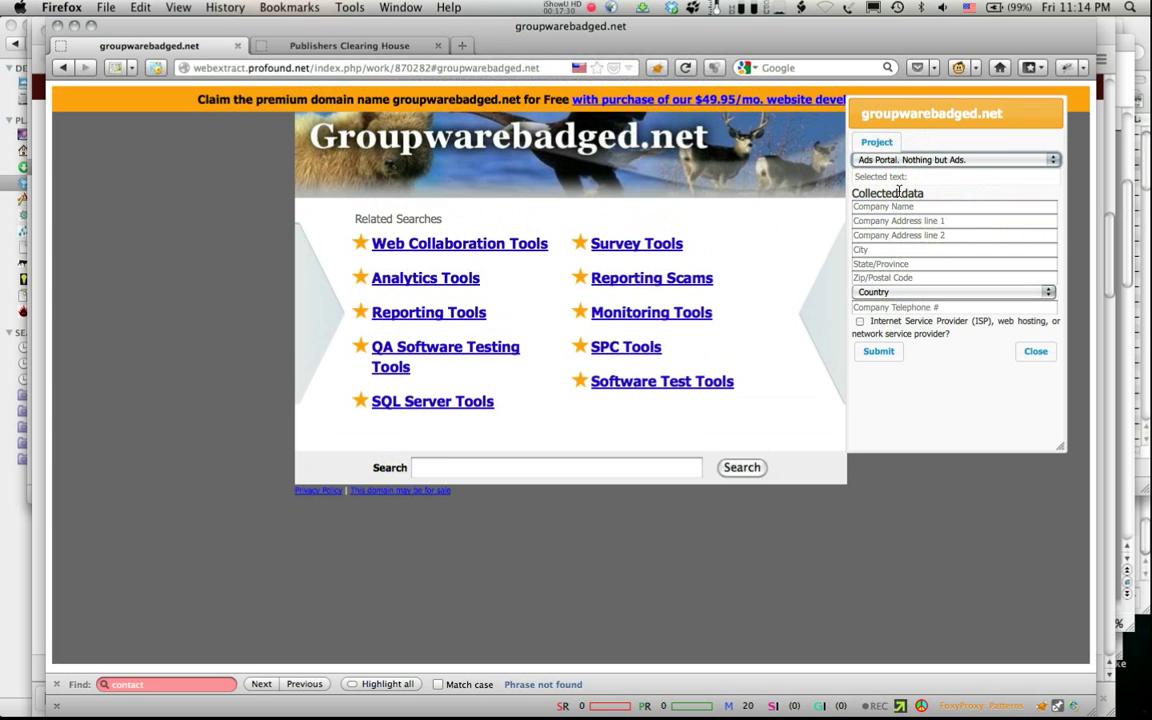
click(913, 161)
click(899, 207)
click(891, 161)
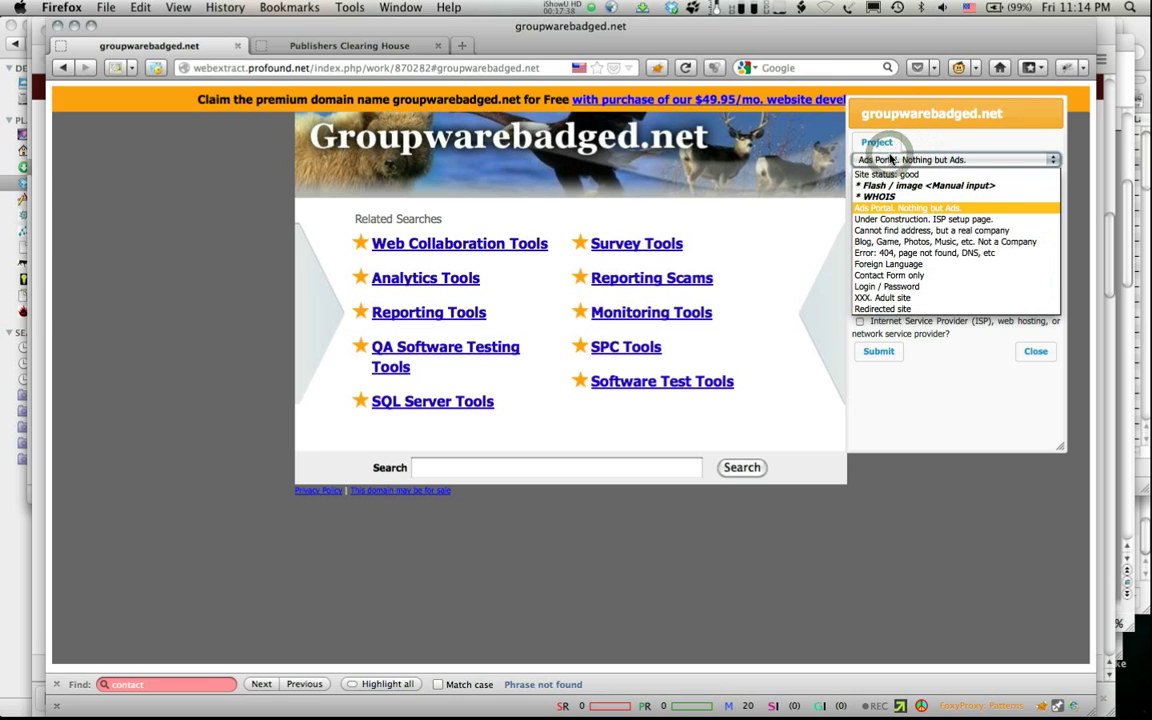
click(887, 174)
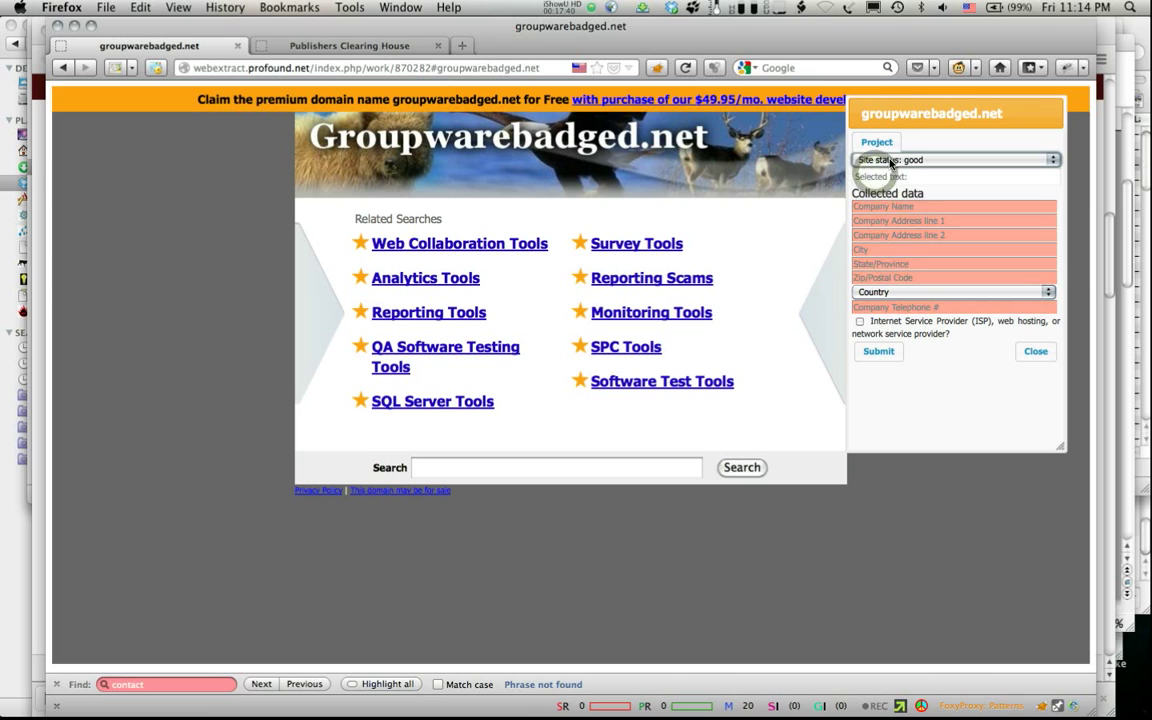
click(891, 161)
click(888, 212)
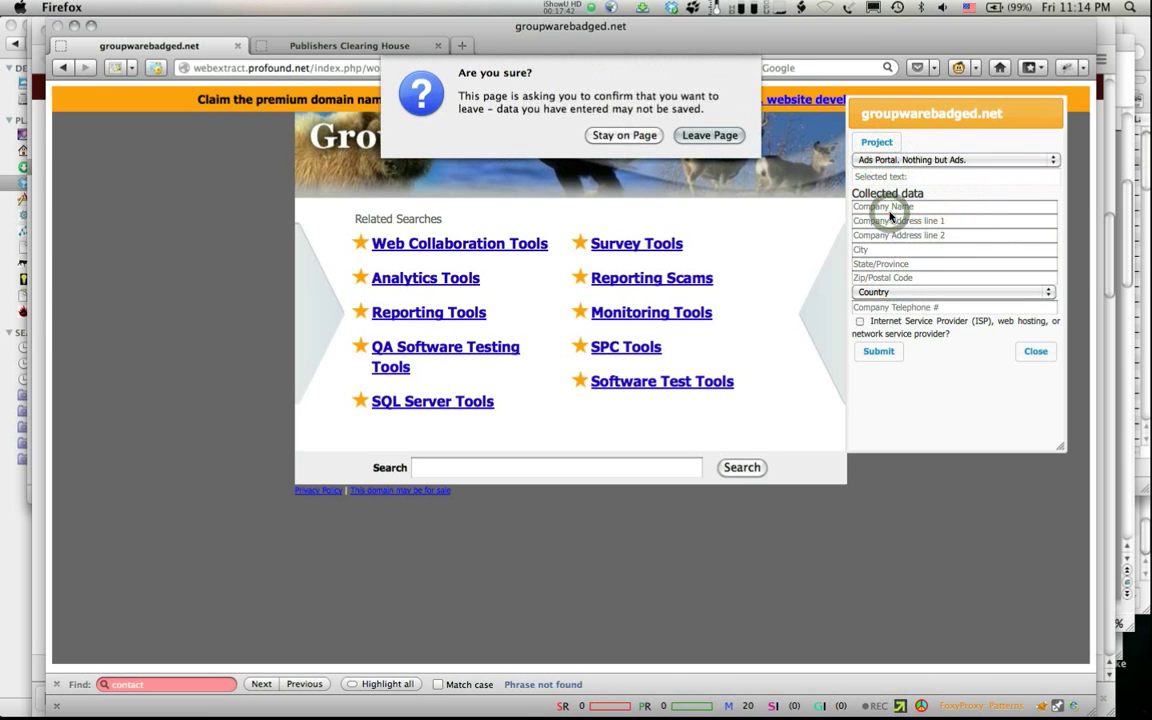
click(706, 135)
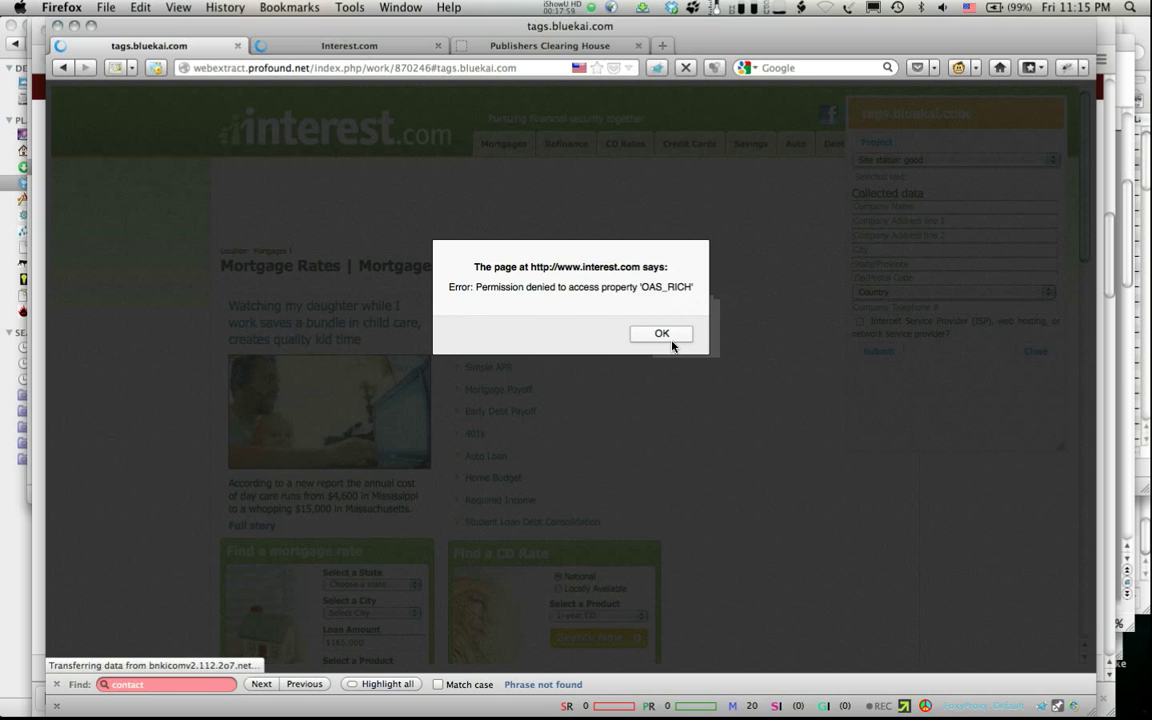
click(672, 346)
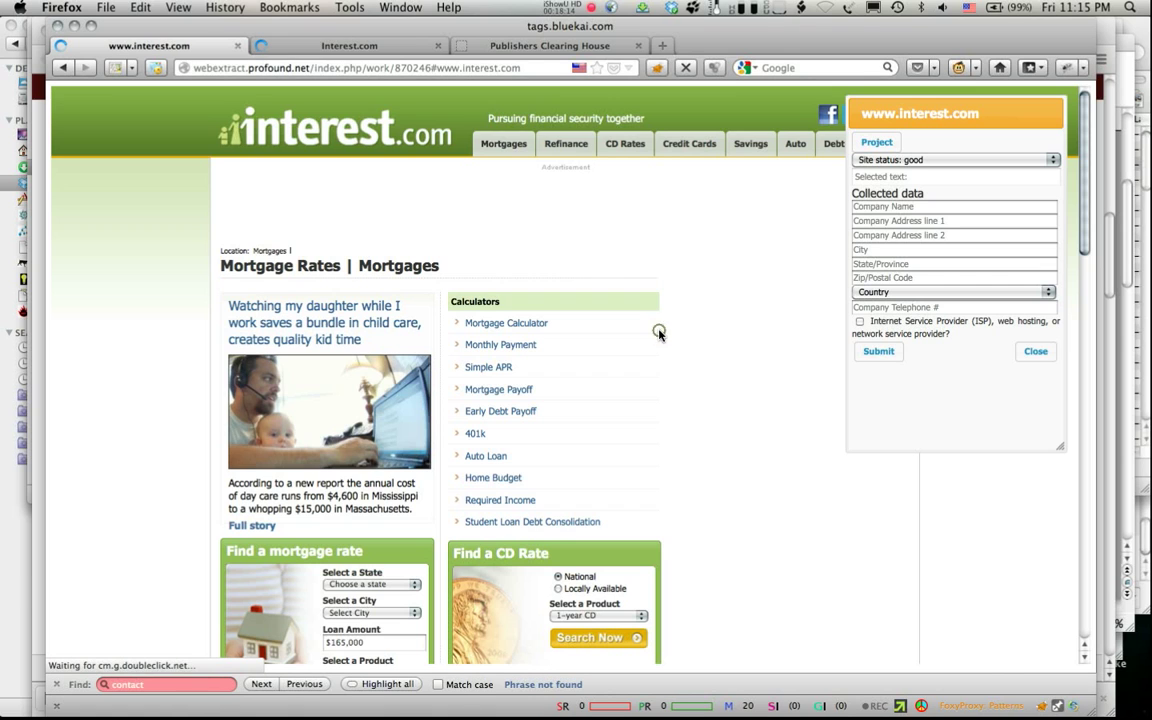
click(659, 330)
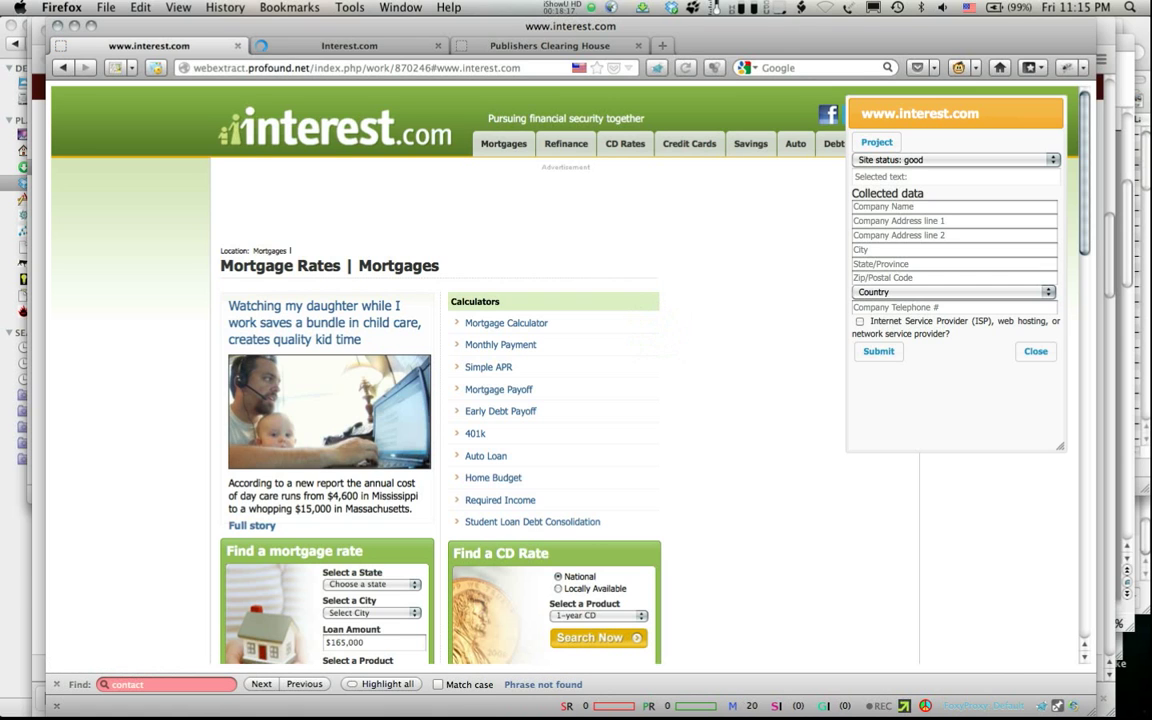
Step: Move the data-collection panel lower and scroll down to interest.com's footer
scroll(728, 236, down, 1)
drag(919, 115, 911, 193)
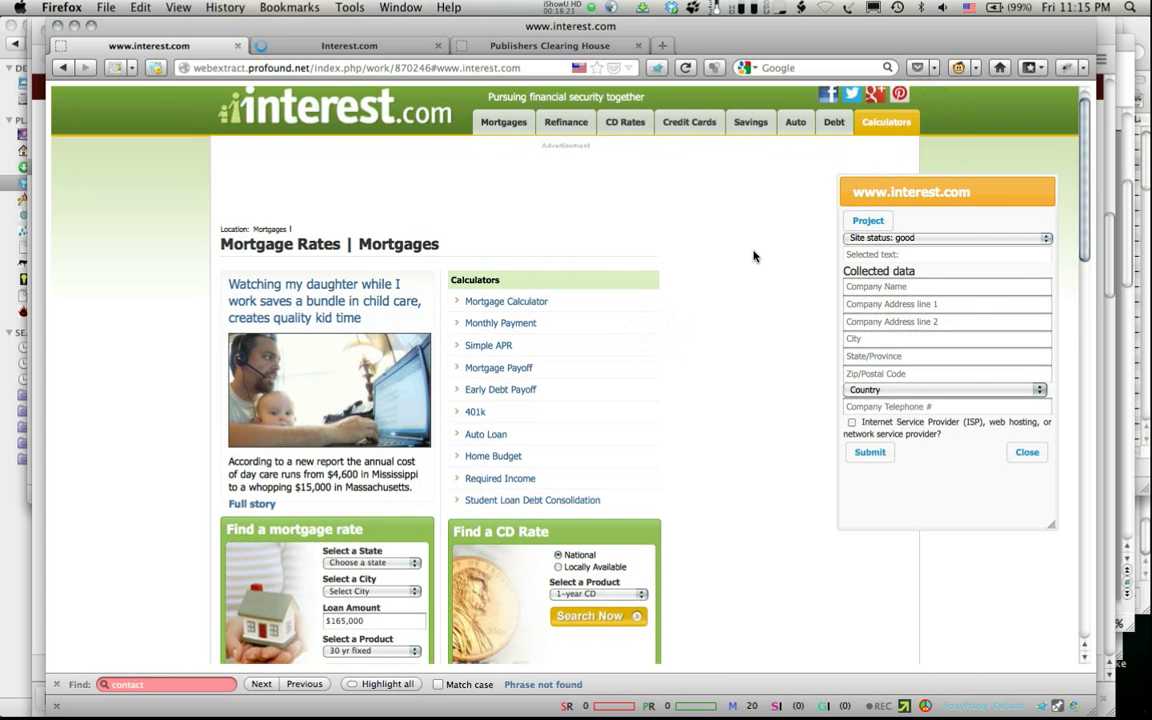
scroll(754, 256, down, 8)
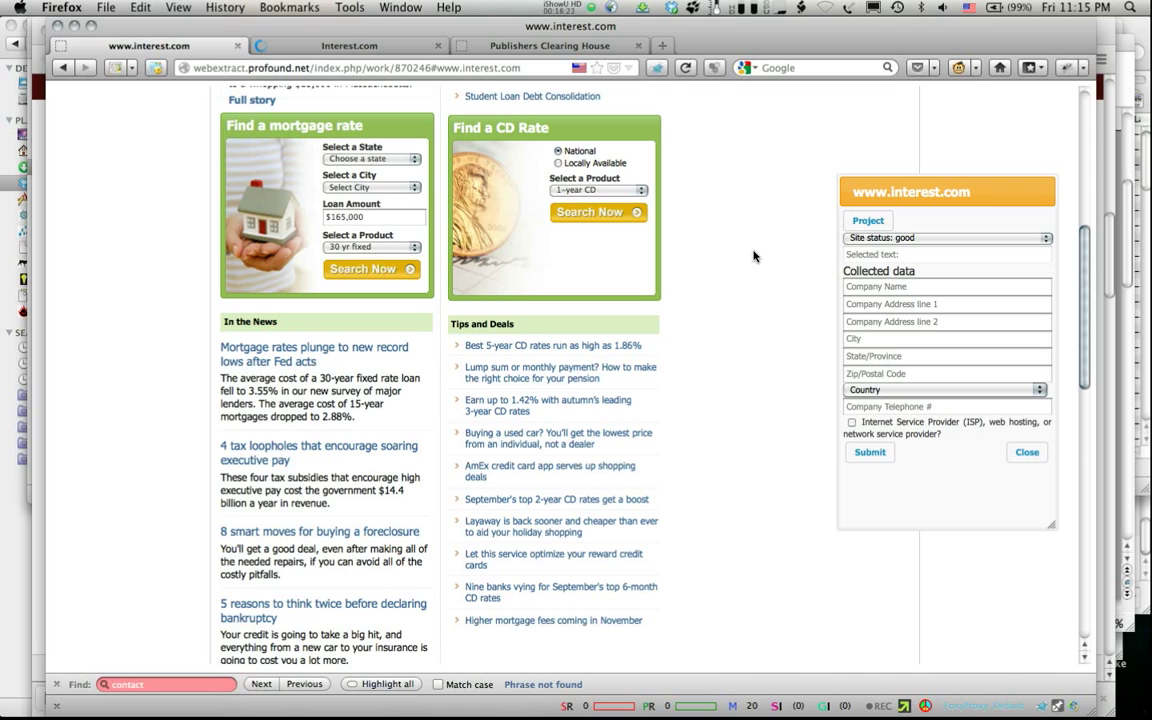
scroll(754, 256, down, 4)
scroll(754, 256, down, 10)
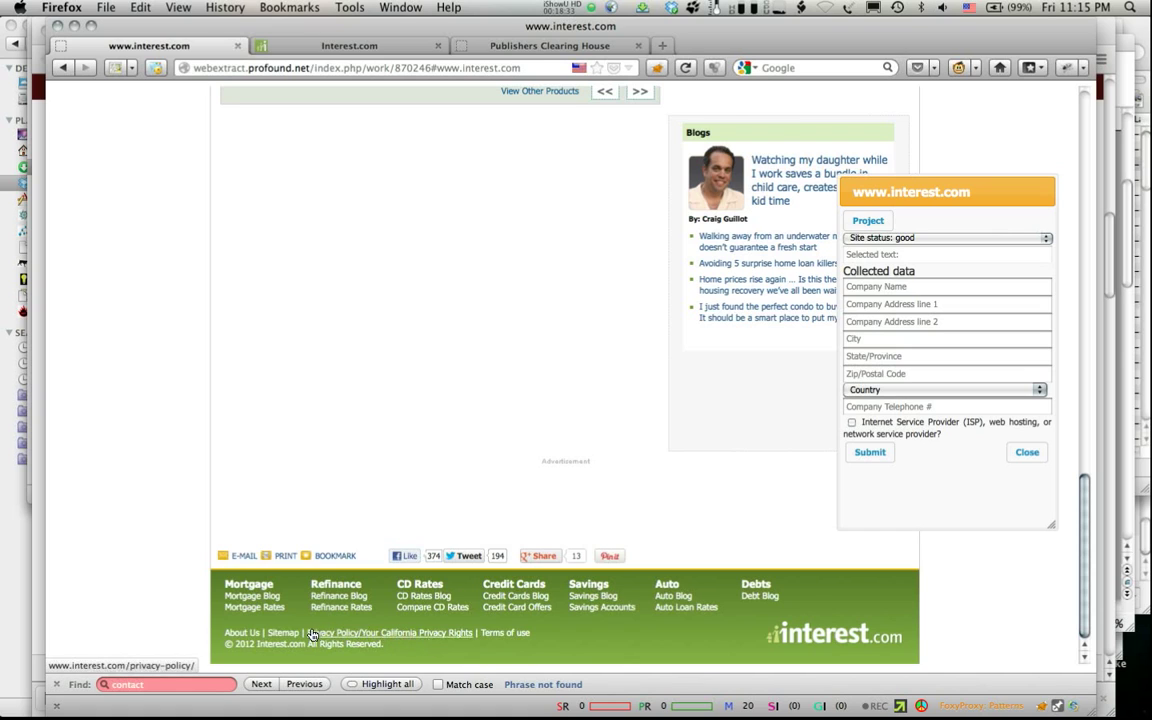
Step: Open the Privacy Policy page from the footer and scan it for contact details
click(251, 638)
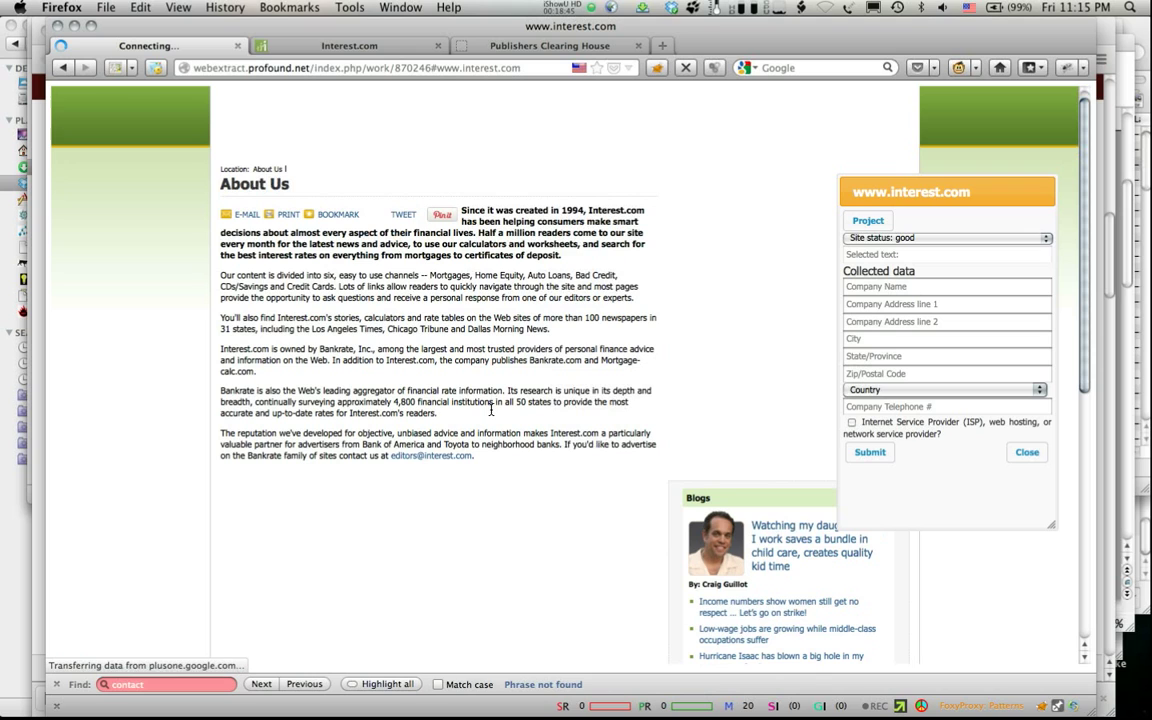
scroll(491, 411, down, 3)
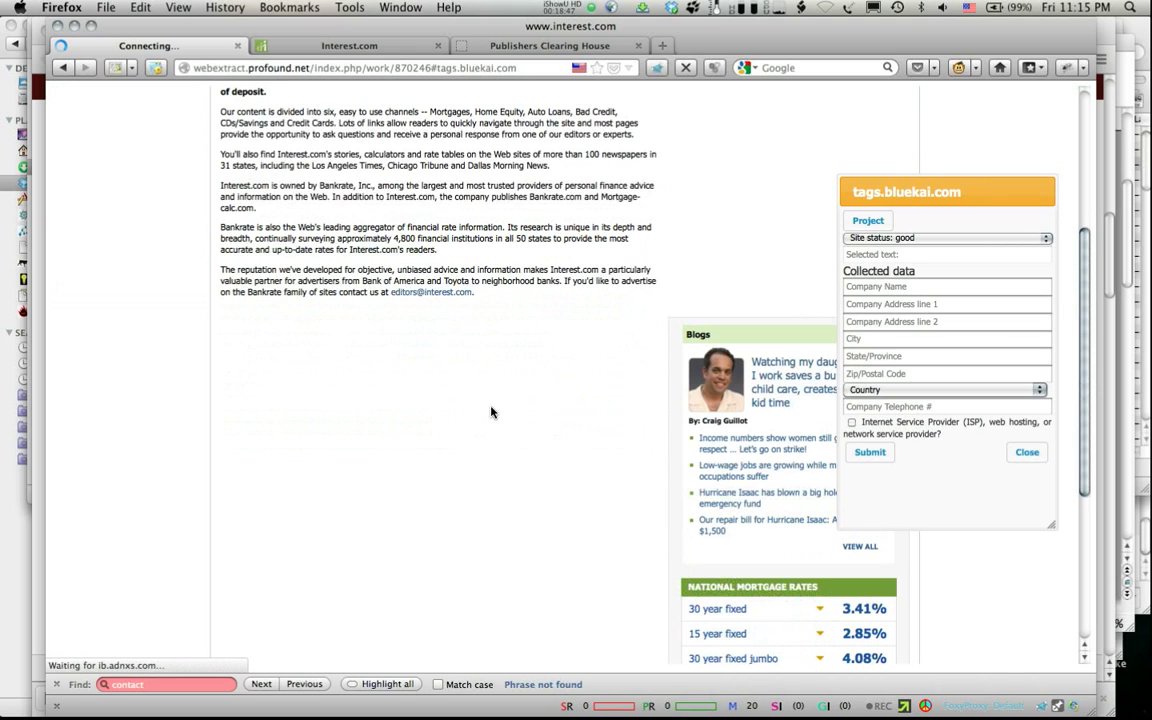
scroll(491, 411, down, 5)
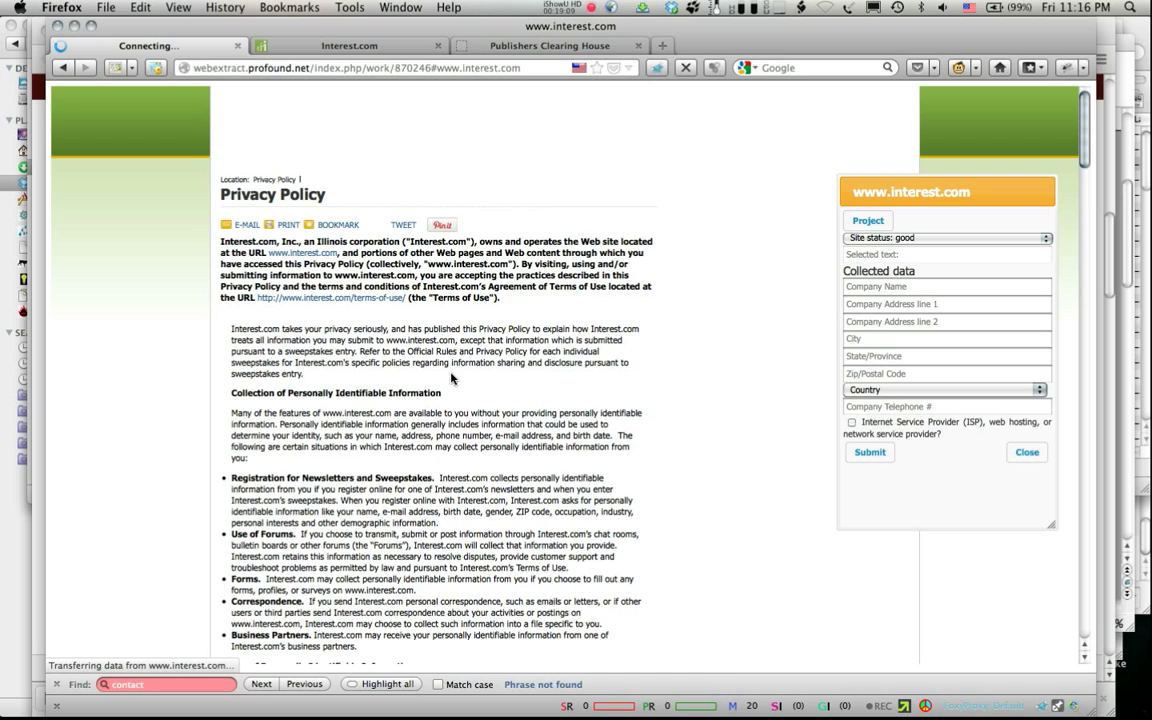
scroll(451, 376, down, 5)
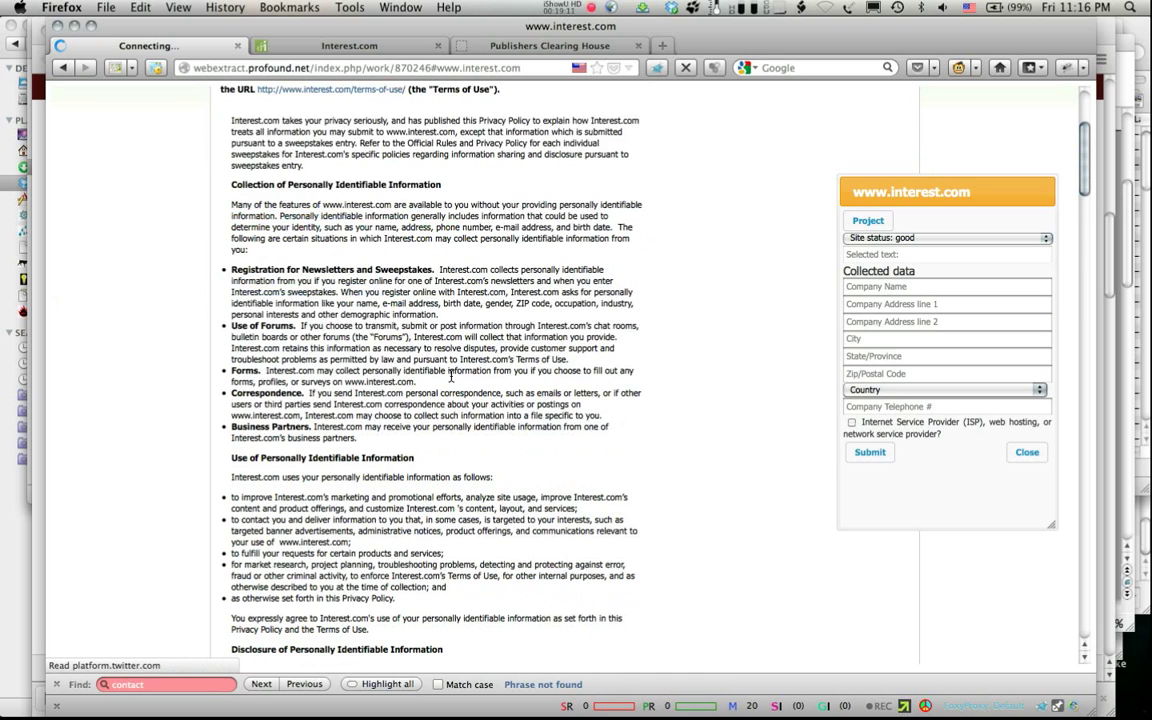
scroll(451, 376, up, 2)
scroll(451, 376, up, 1)
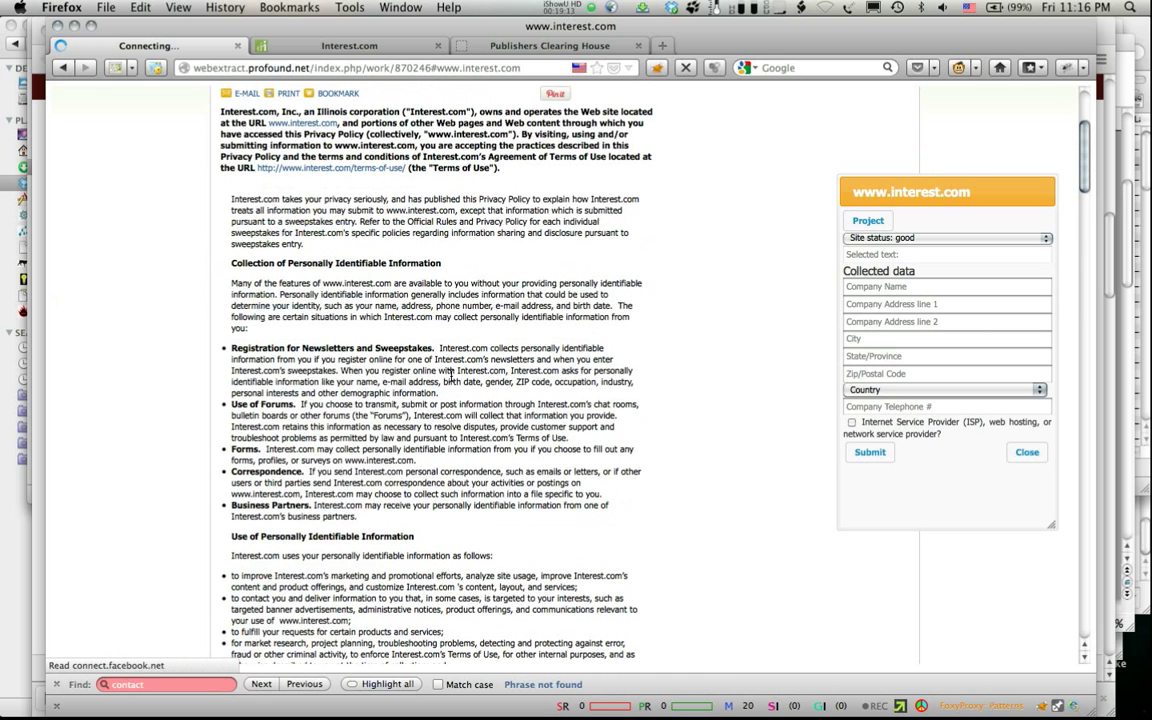
scroll(451, 376, up, 4)
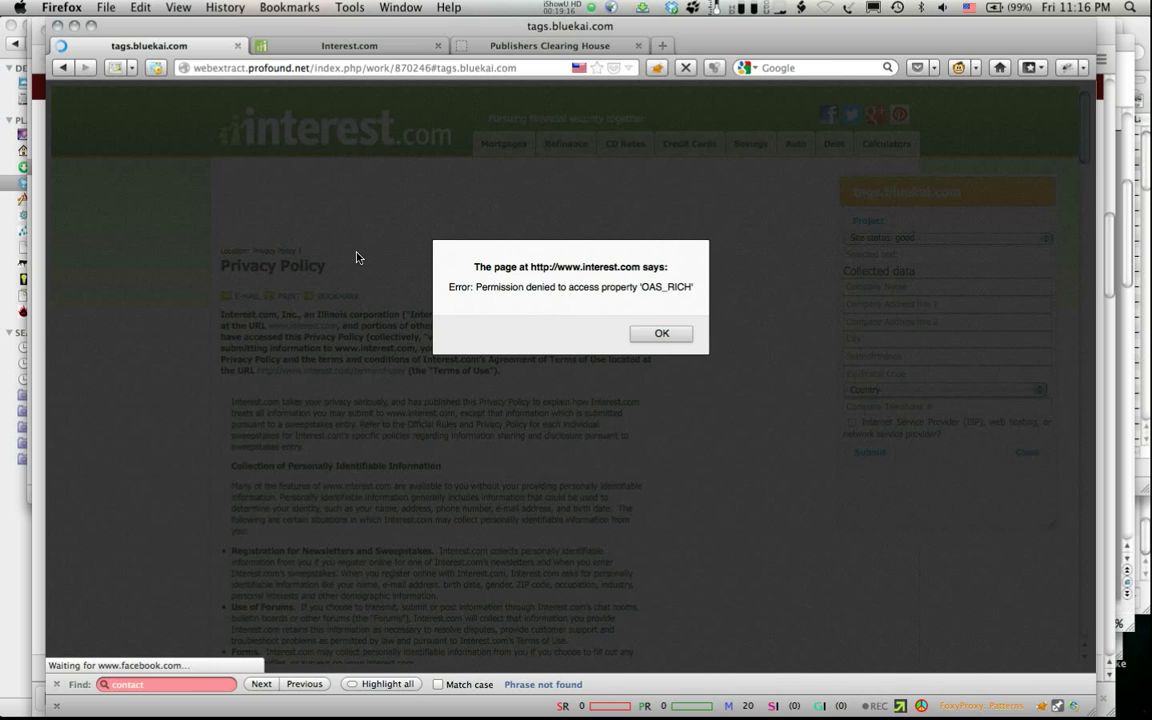
Step: Dismiss the permission-denied error and scroll down through interest.com's Privacy Policy
click(652, 336)
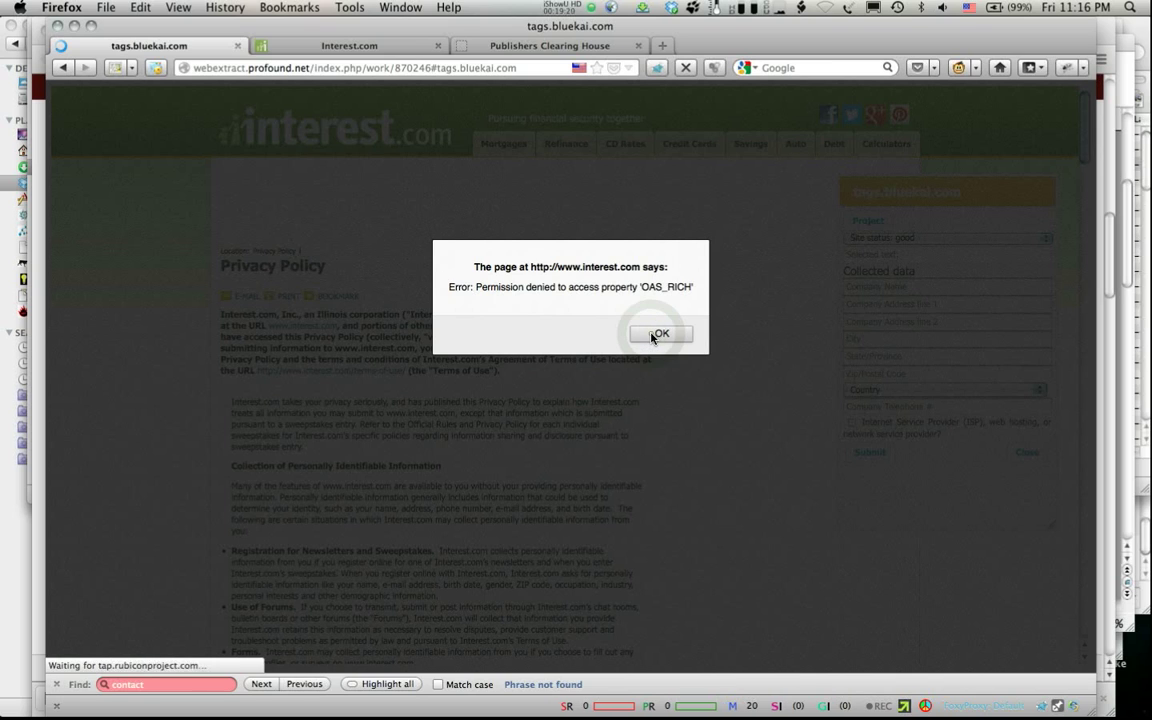
click(652, 336)
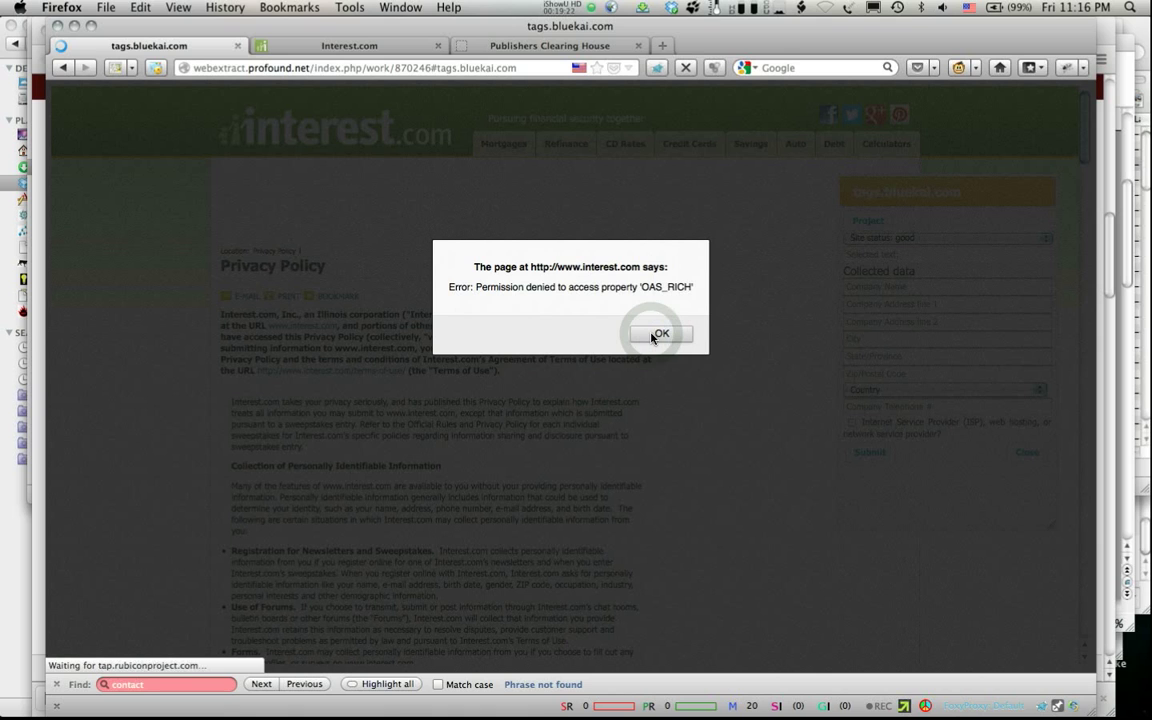
click(652, 336)
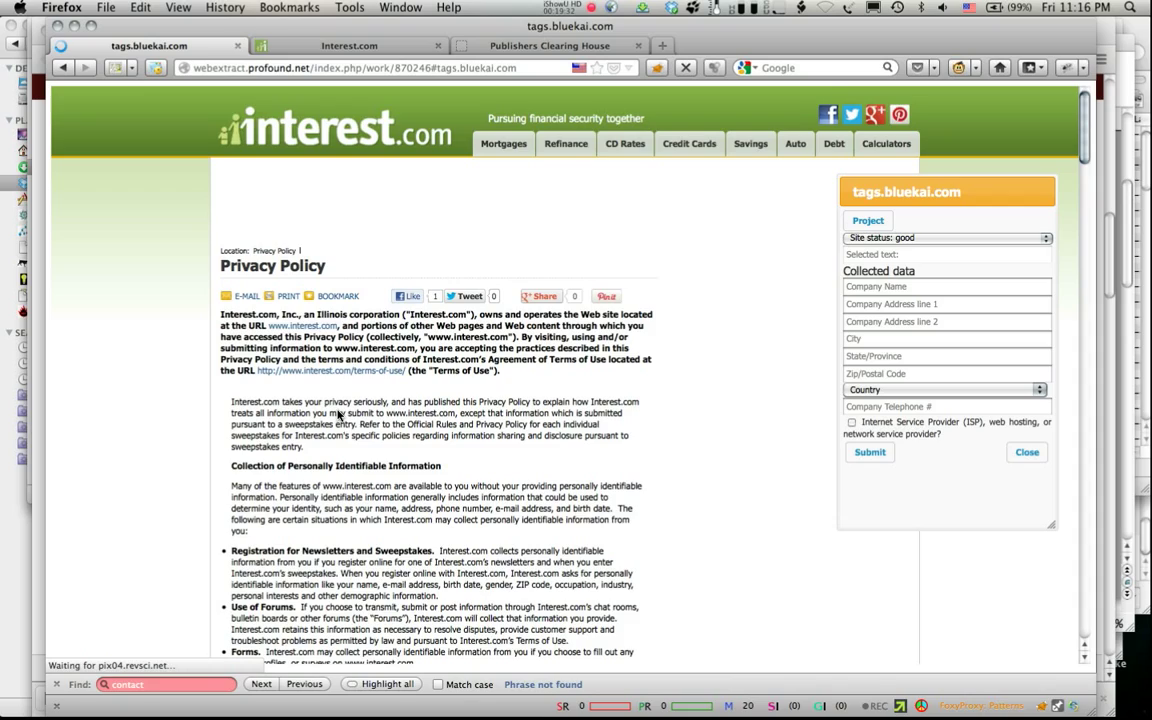
scroll(338, 414, down, 1)
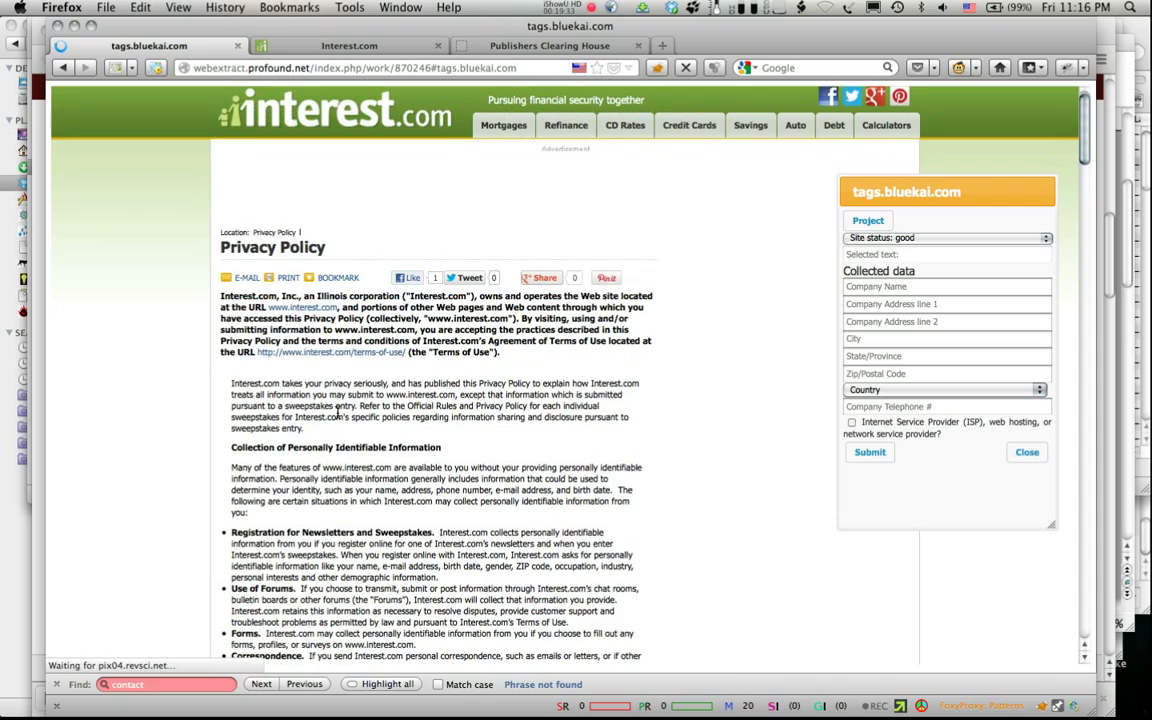
scroll(338, 413, down, 15)
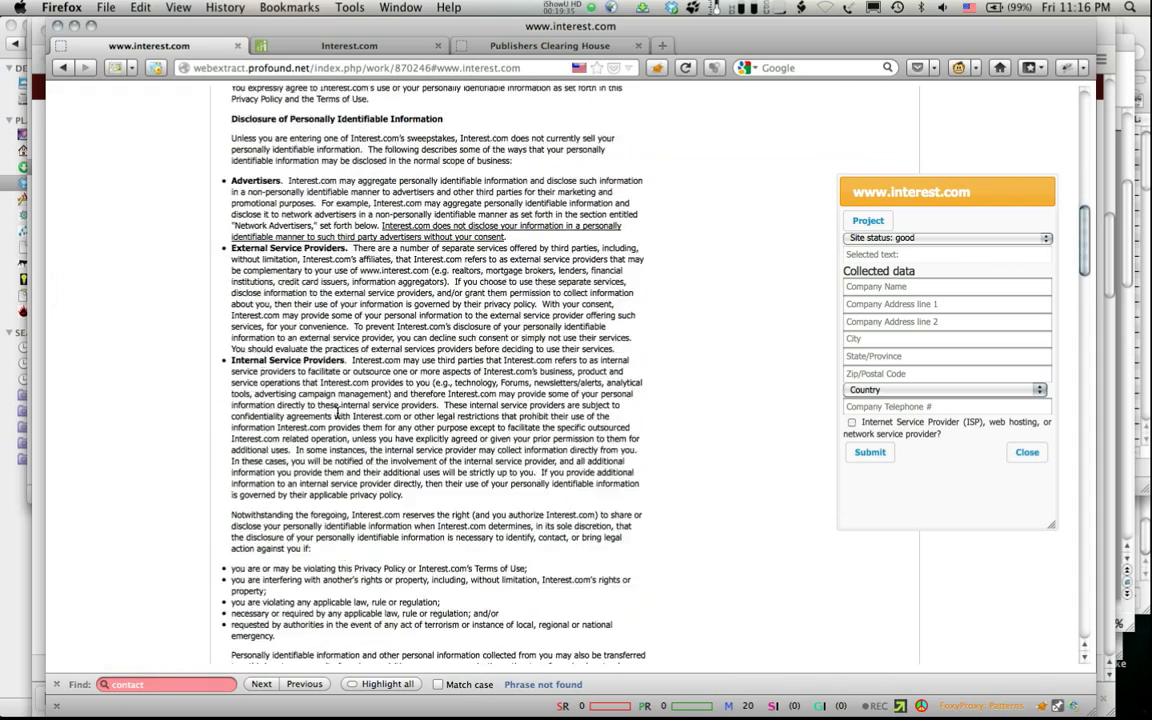
scroll(338, 413, down, 10)
scroll(338, 413, down, 20)
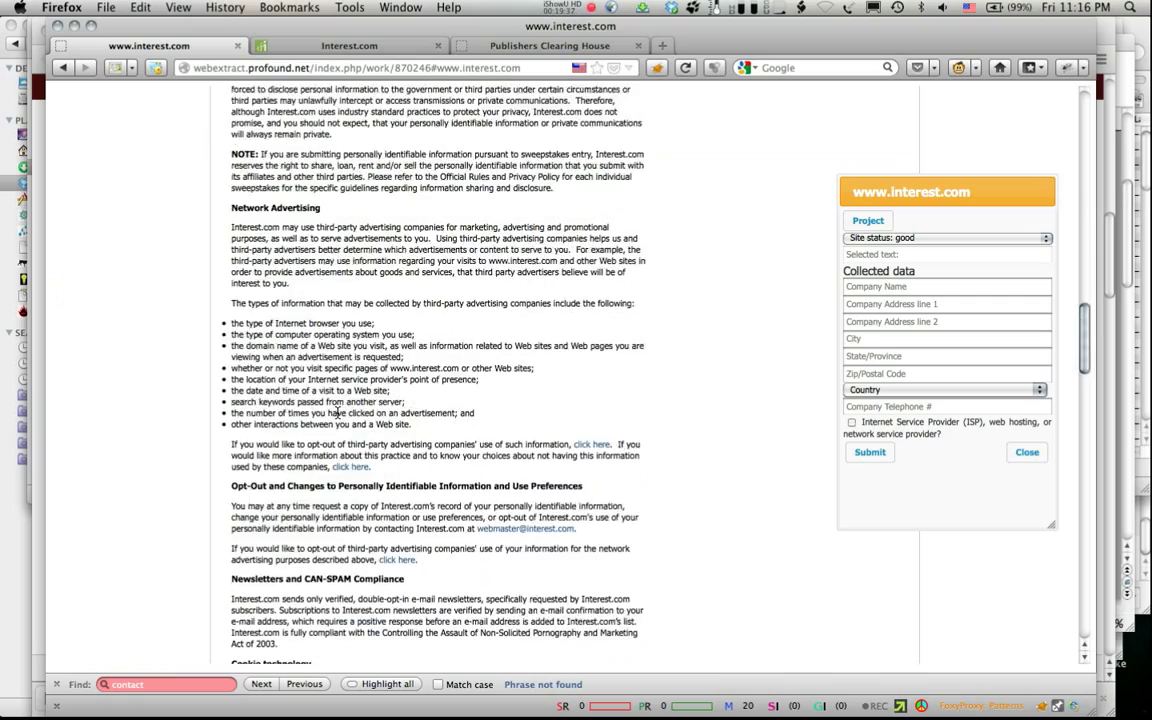
scroll(338, 413, down, 20)
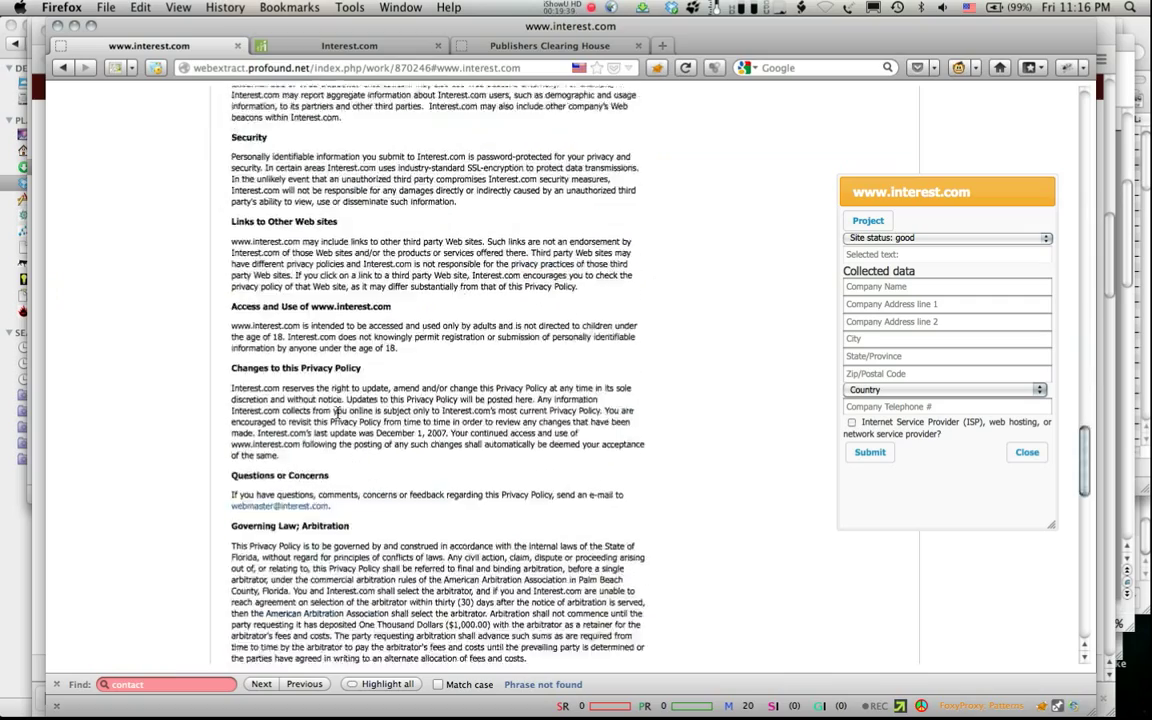
scroll(338, 415, down, 12)
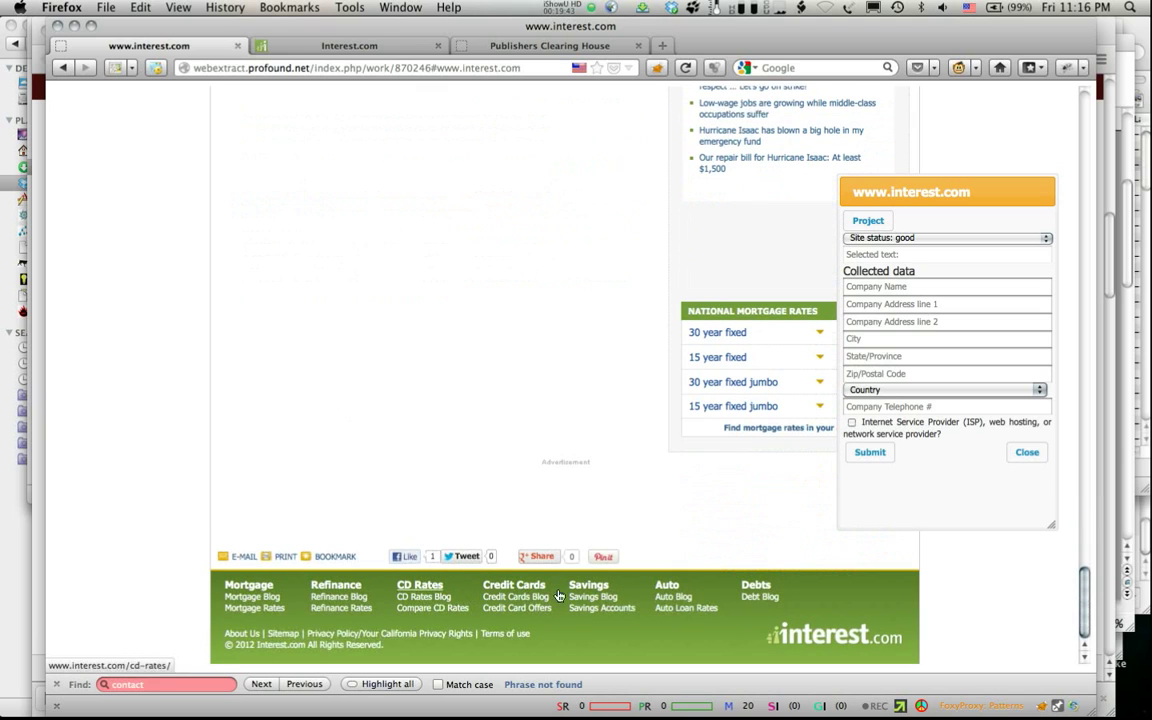
Step: Open interest.com's Terms of Use and scroll to its telephone, fax, mail and email contacts
click(518, 636)
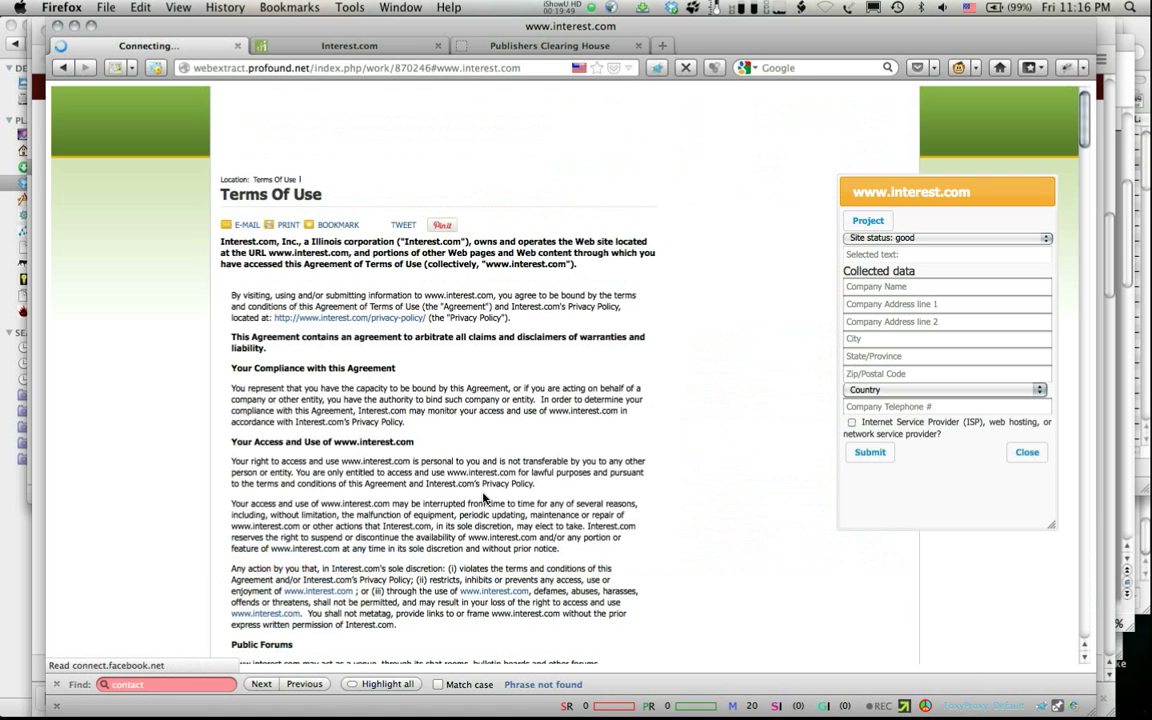
scroll(484, 497, down, 1)
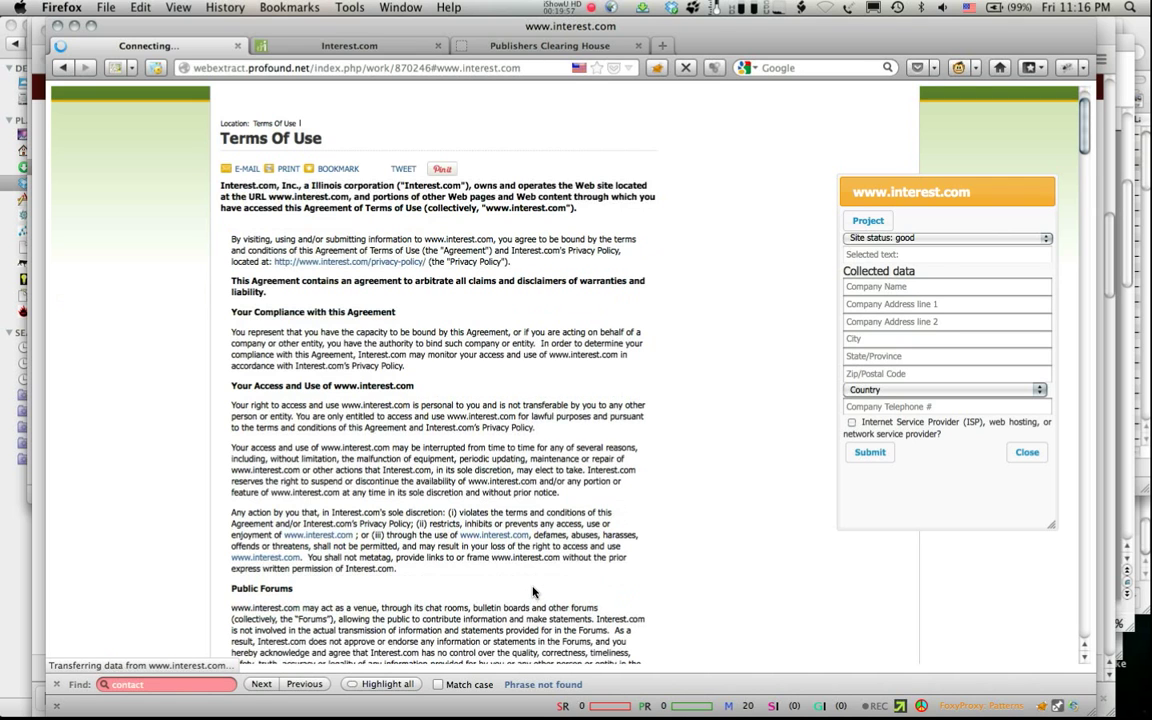
scroll(480, 530, down, 2)
scroll(527, 562, down, 10)
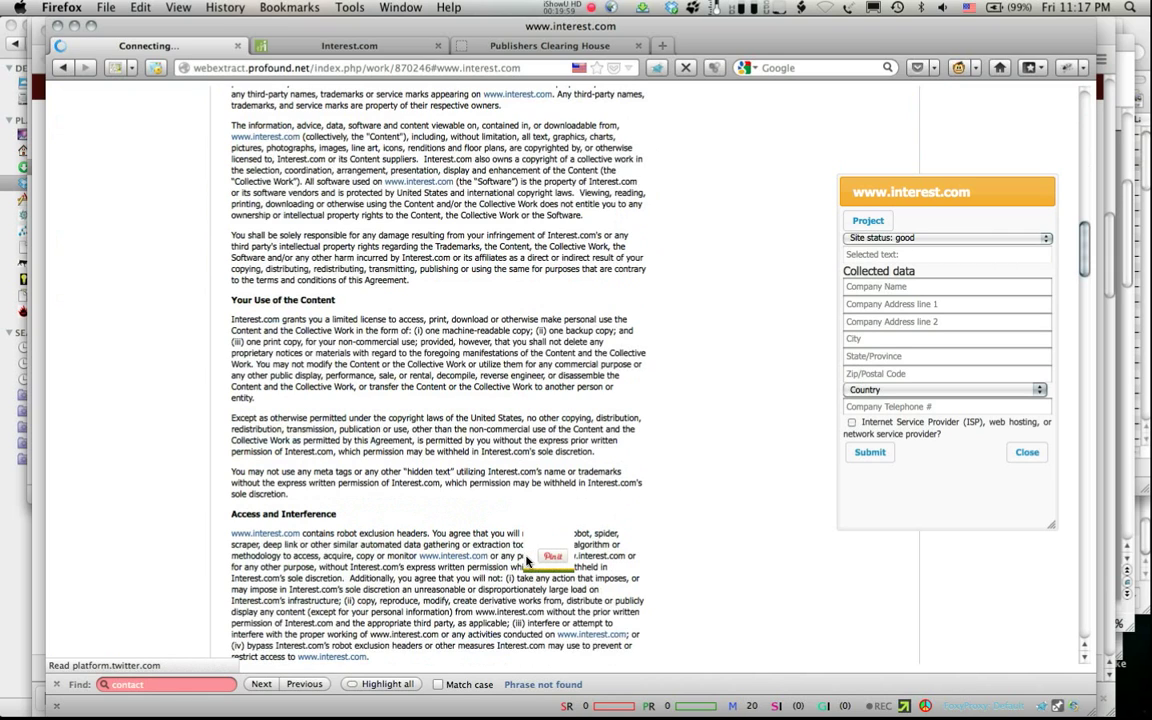
click(552, 556)
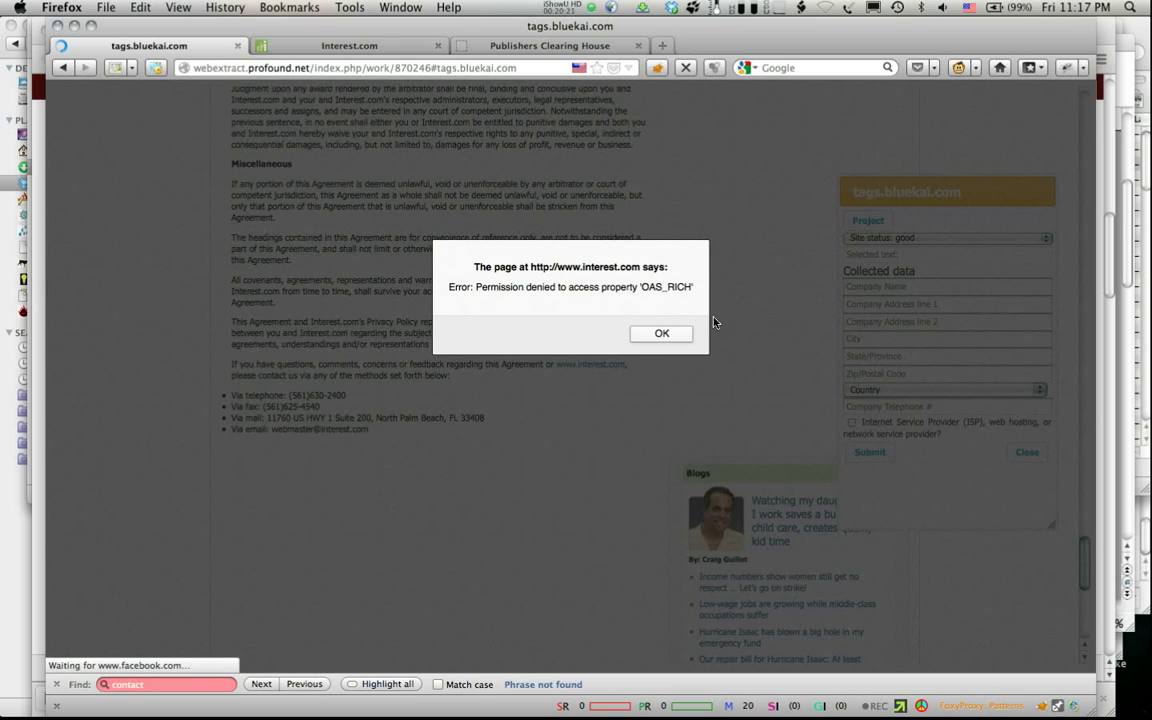
Step: Dismiss the error, capture street address 11760 US HWY 1 Suite 200 and the company telephone
click(662, 333)
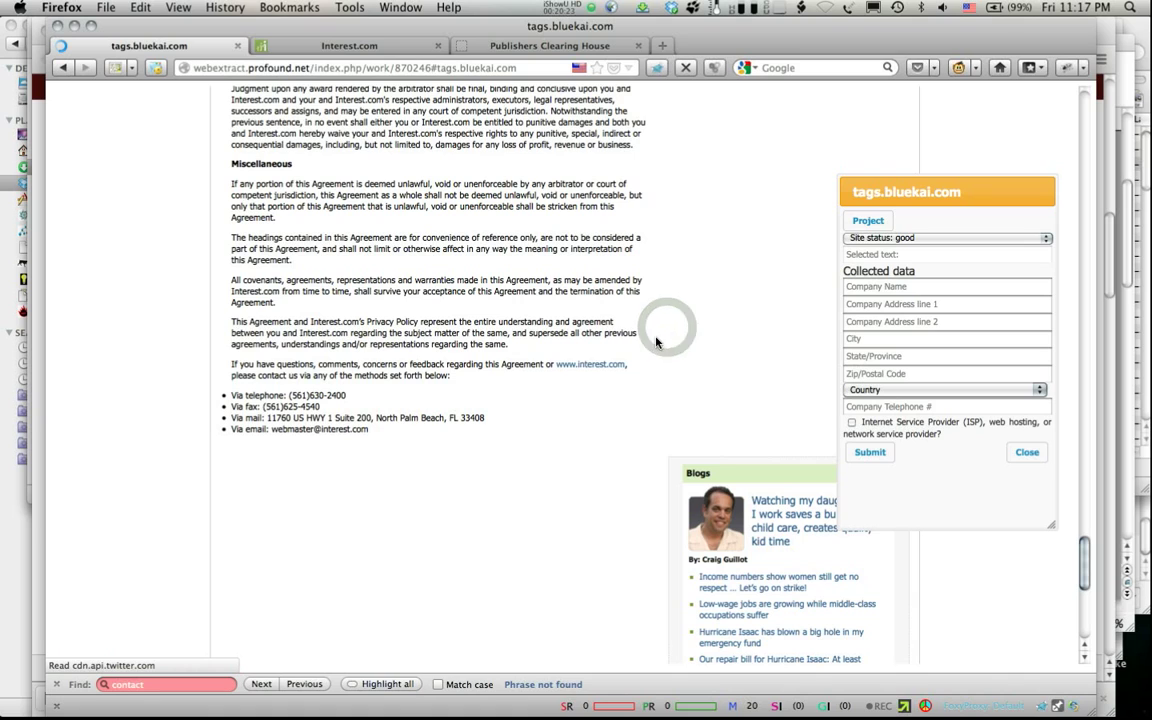
click(288, 428)
drag(266, 419, 371, 421)
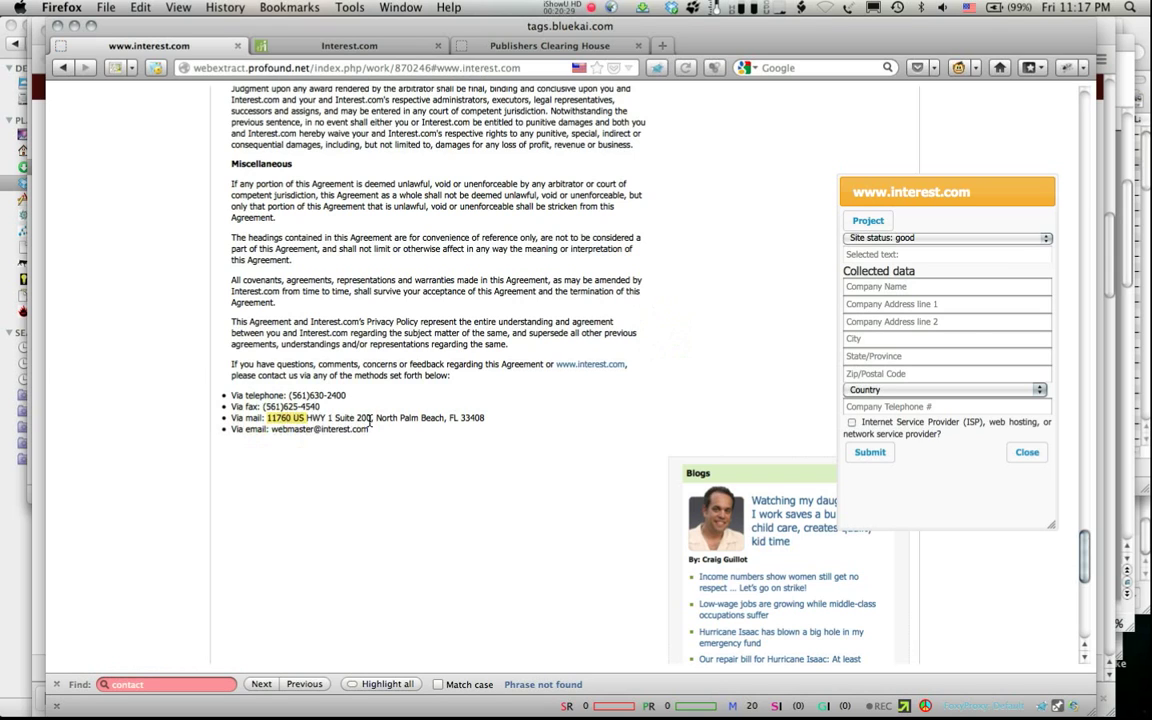
click(368, 419)
click(314, 417)
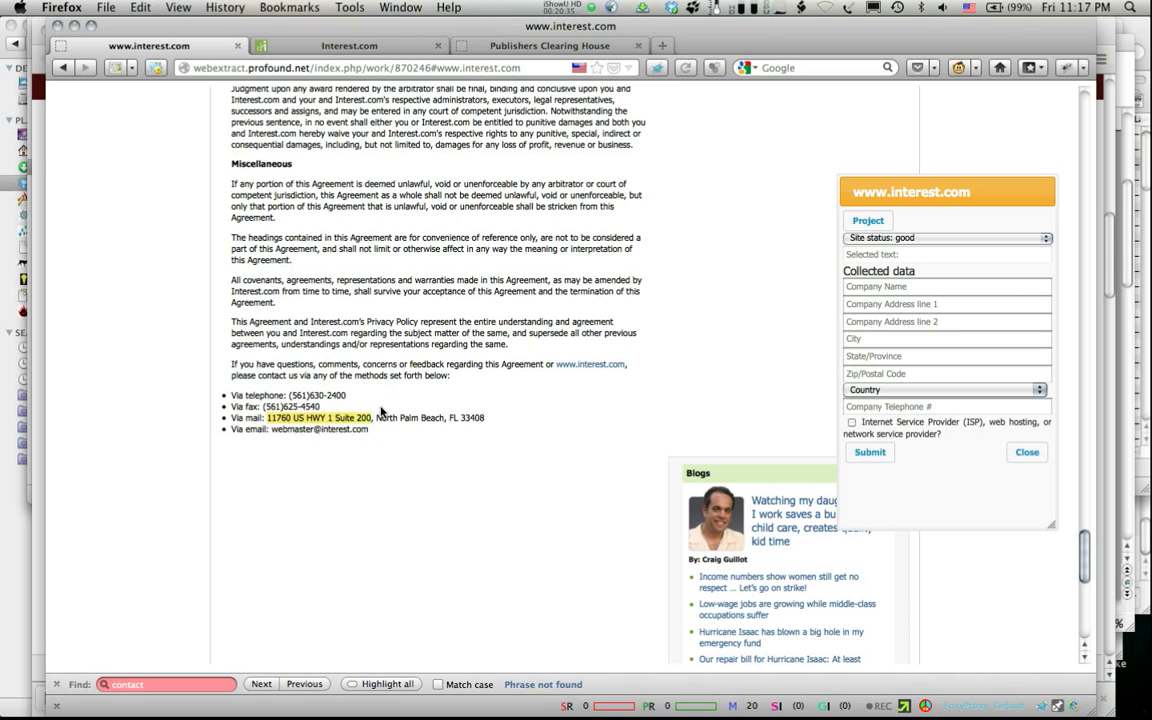
click(281, 417)
click(299, 396)
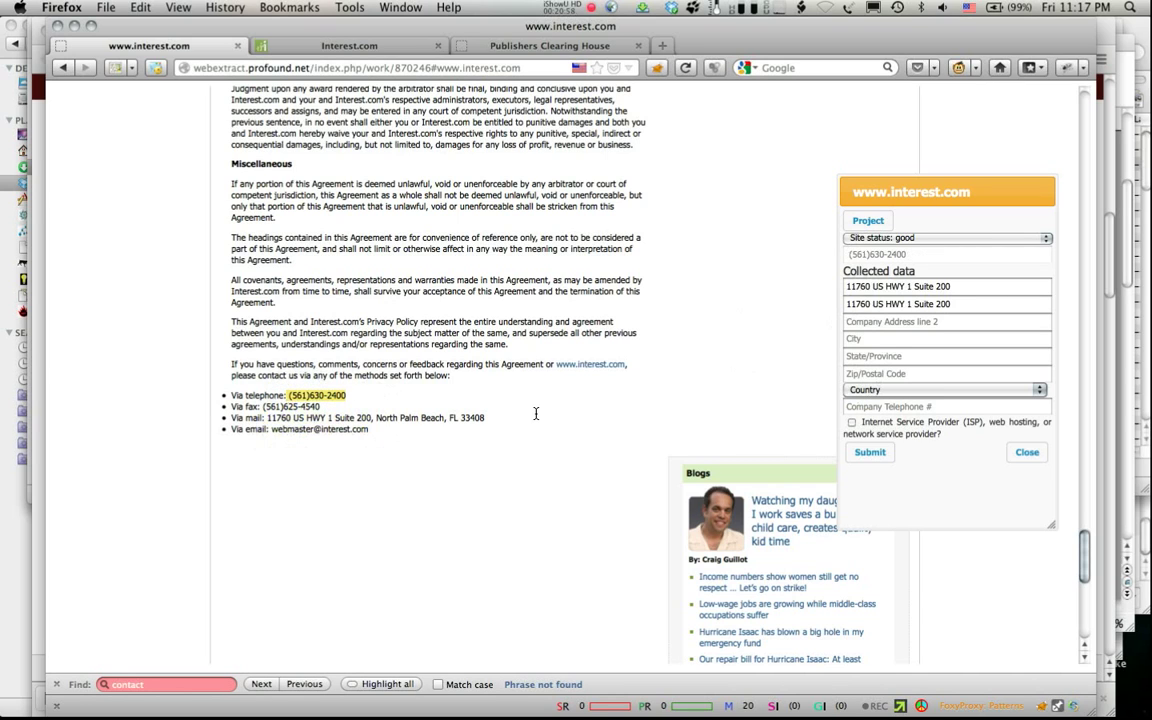
key(t)
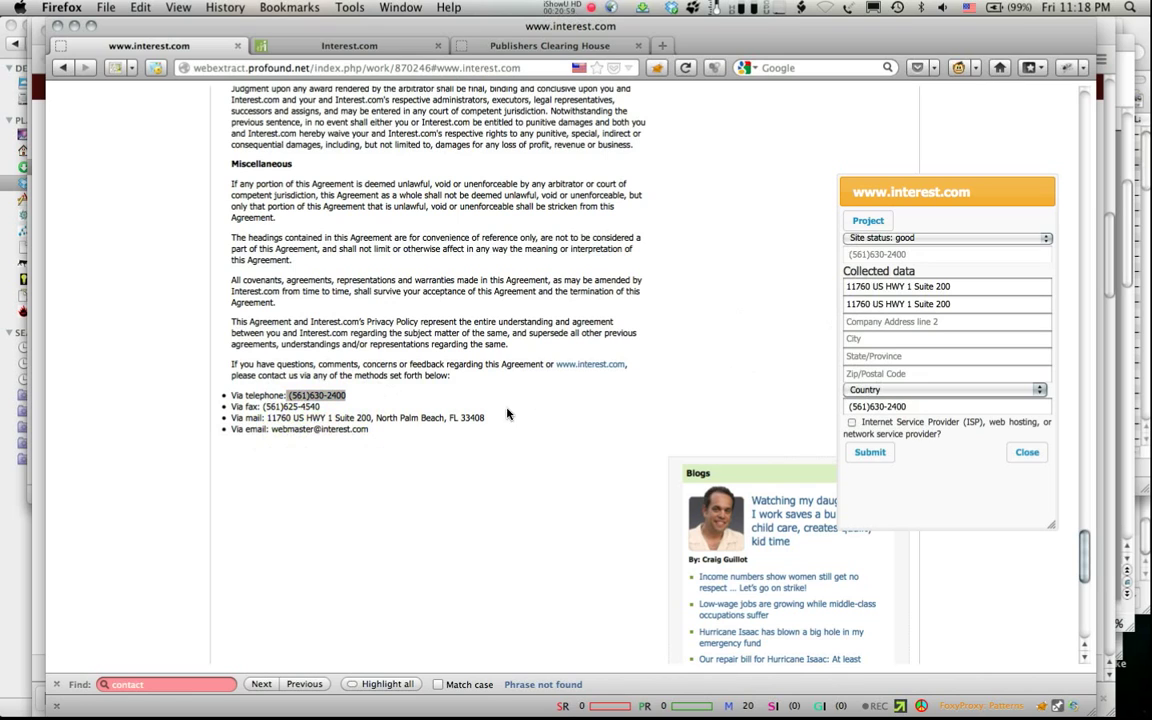
Step: Capture North Palm Beach, FL, 33408 and name Interest.com, choose United States, then submit
drag(377, 417, 444, 421)
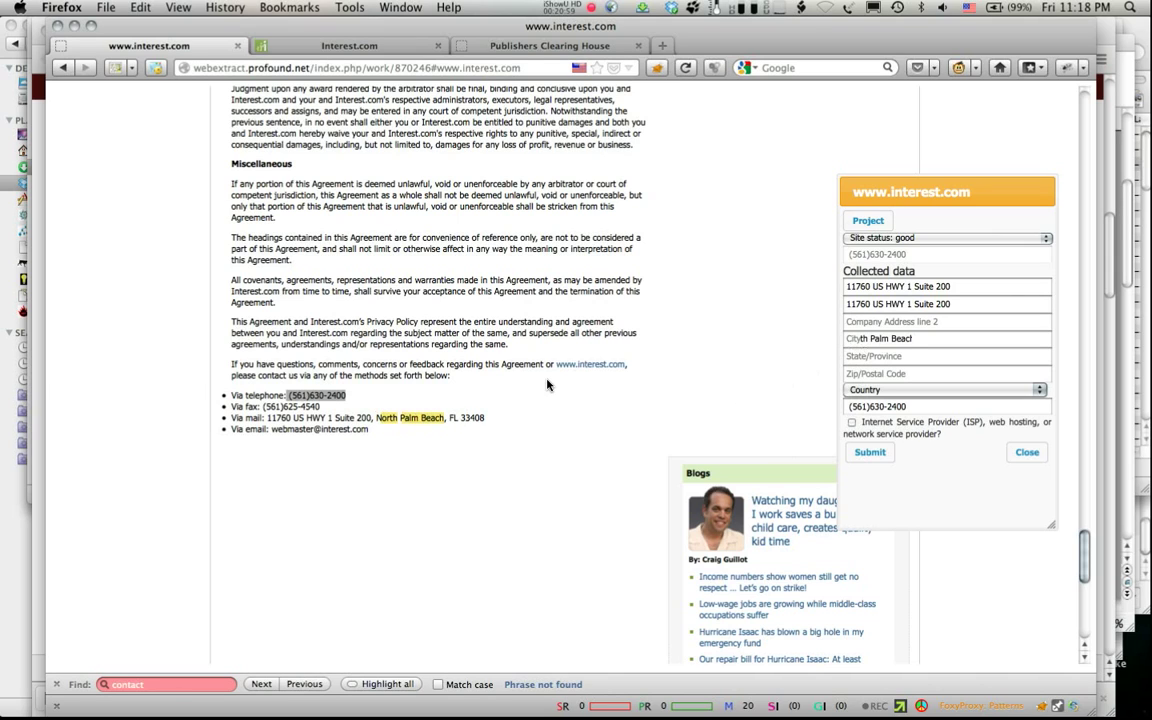
double_click(452, 417)
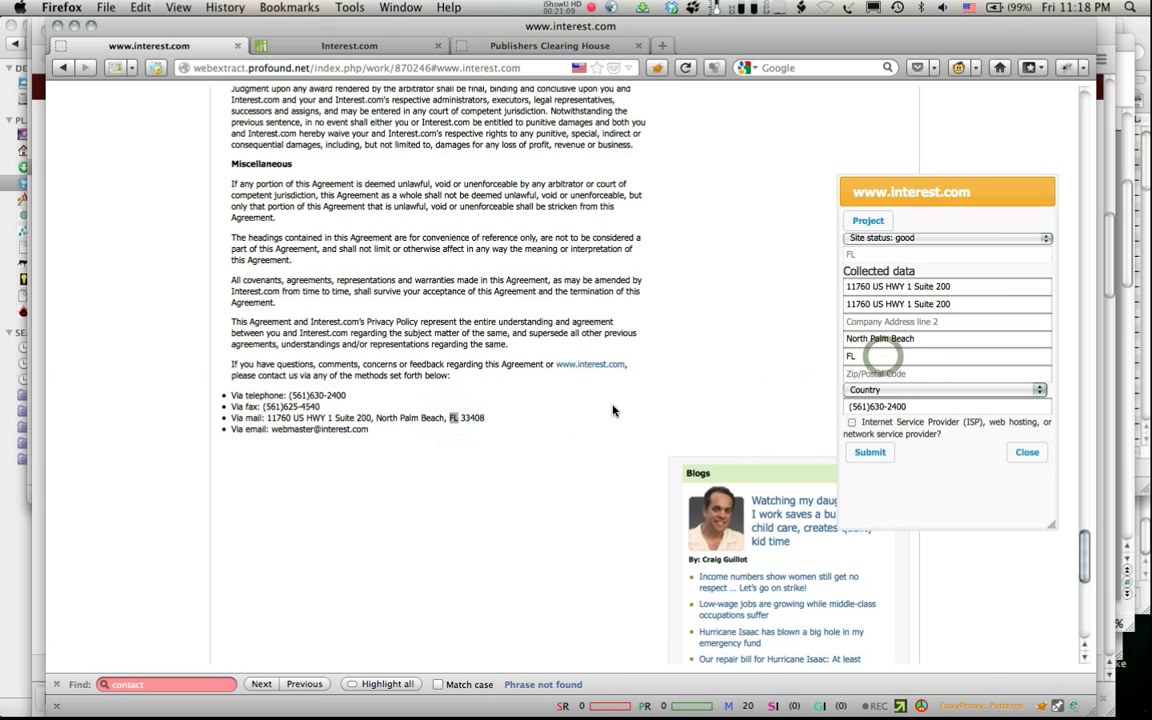
double_click(476, 421)
click(474, 419)
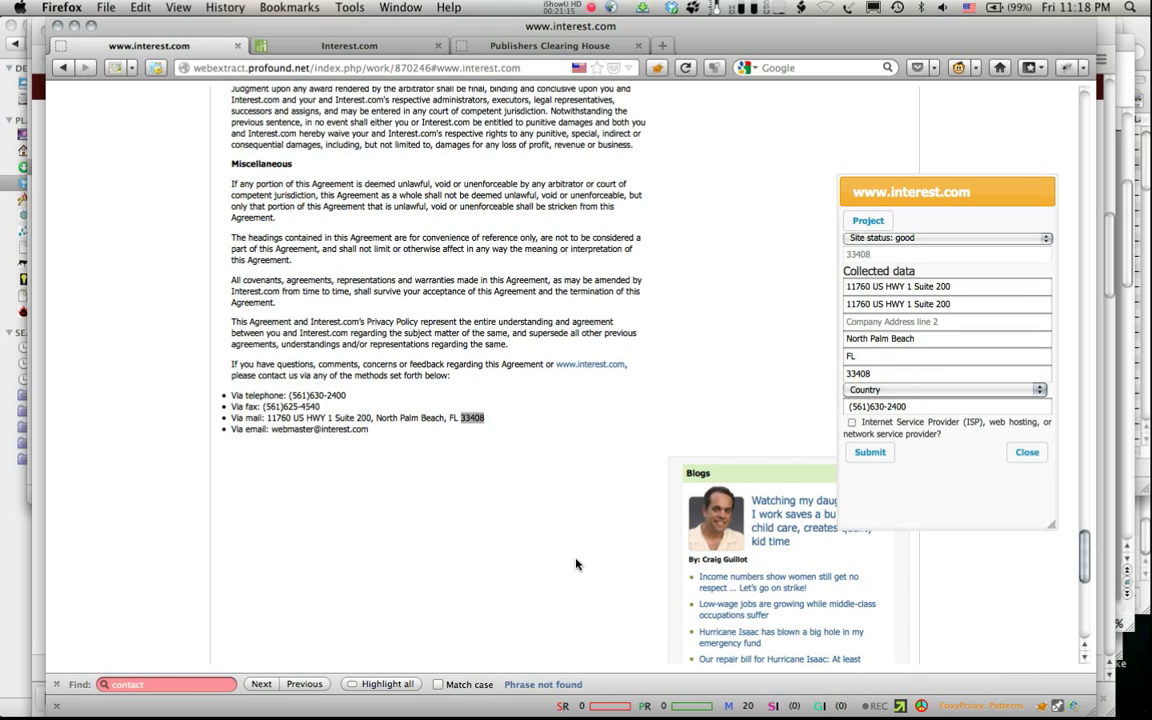
scroll(576, 565, down, 10)
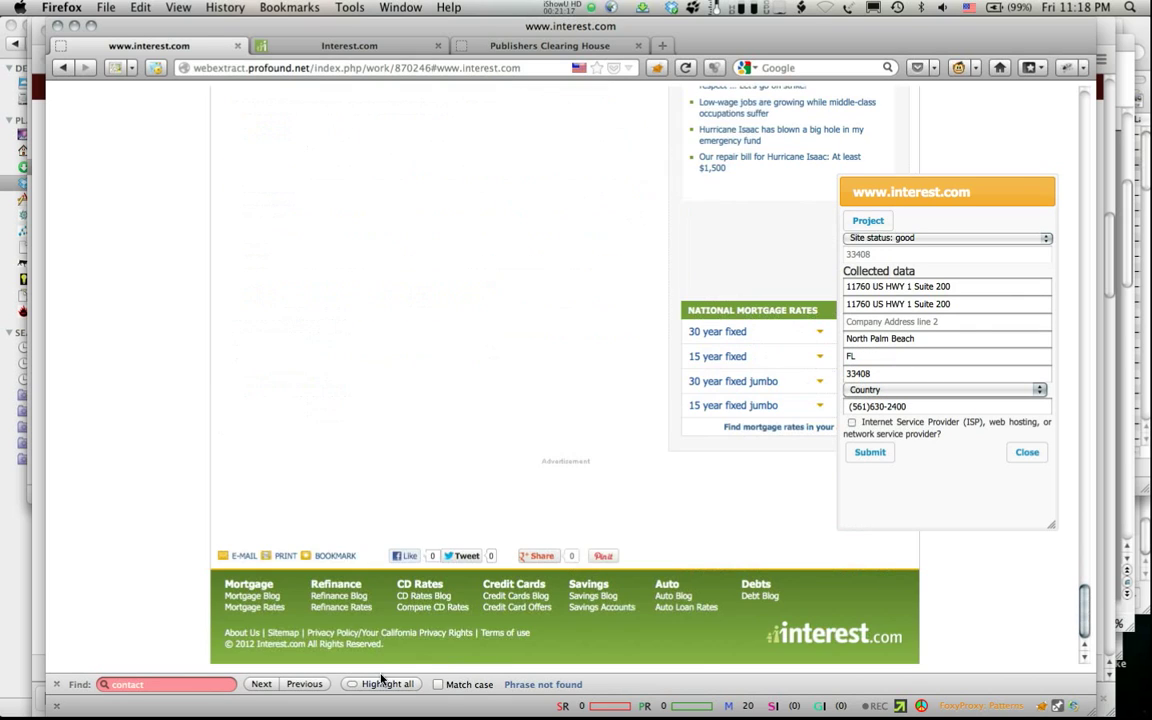
drag(306, 644, 257, 644)
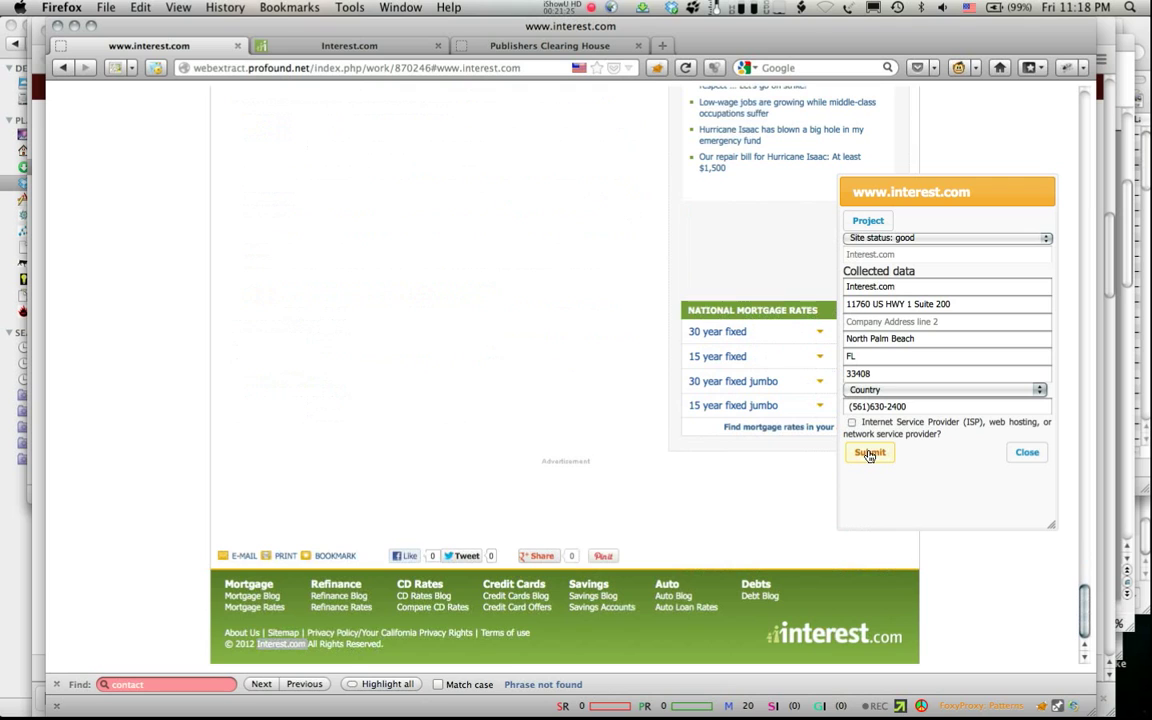
click(882, 390)
click(881, 405)
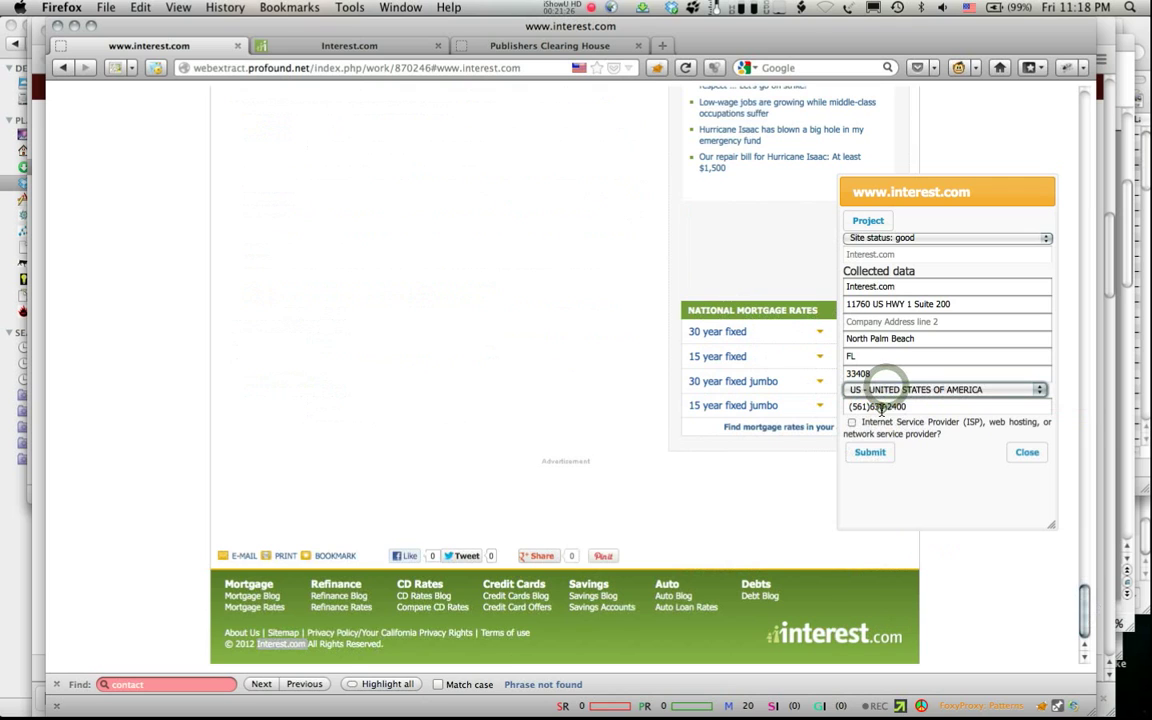
click(863, 455)
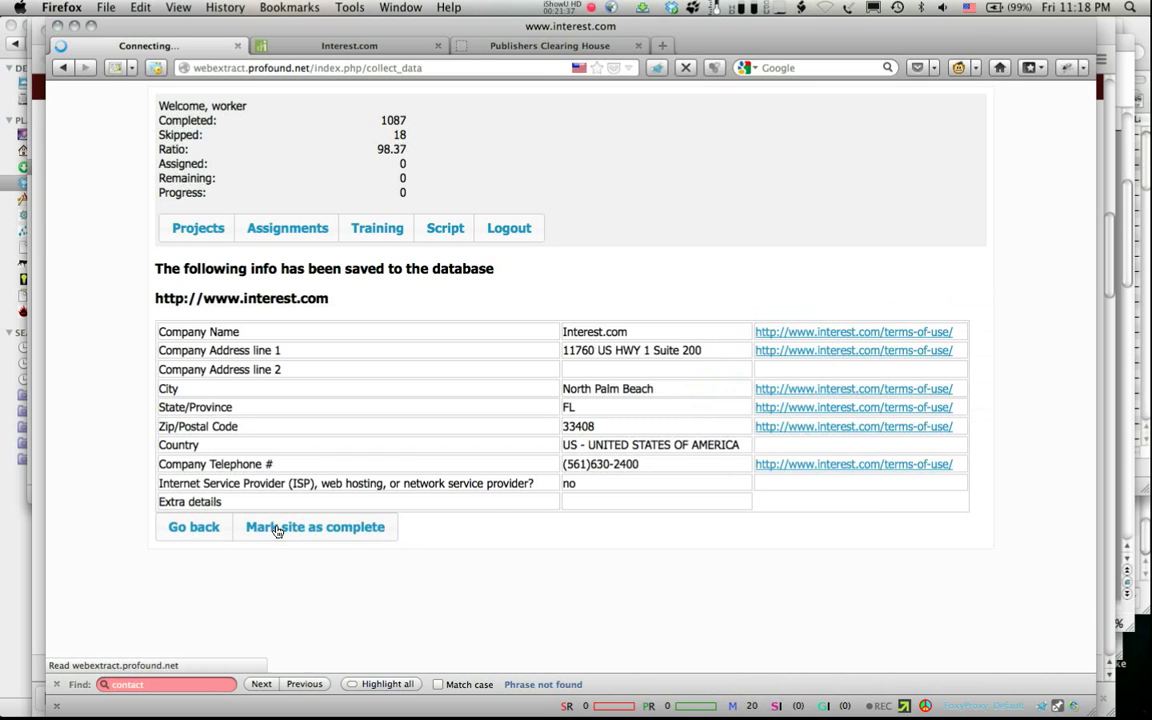
click(277, 529)
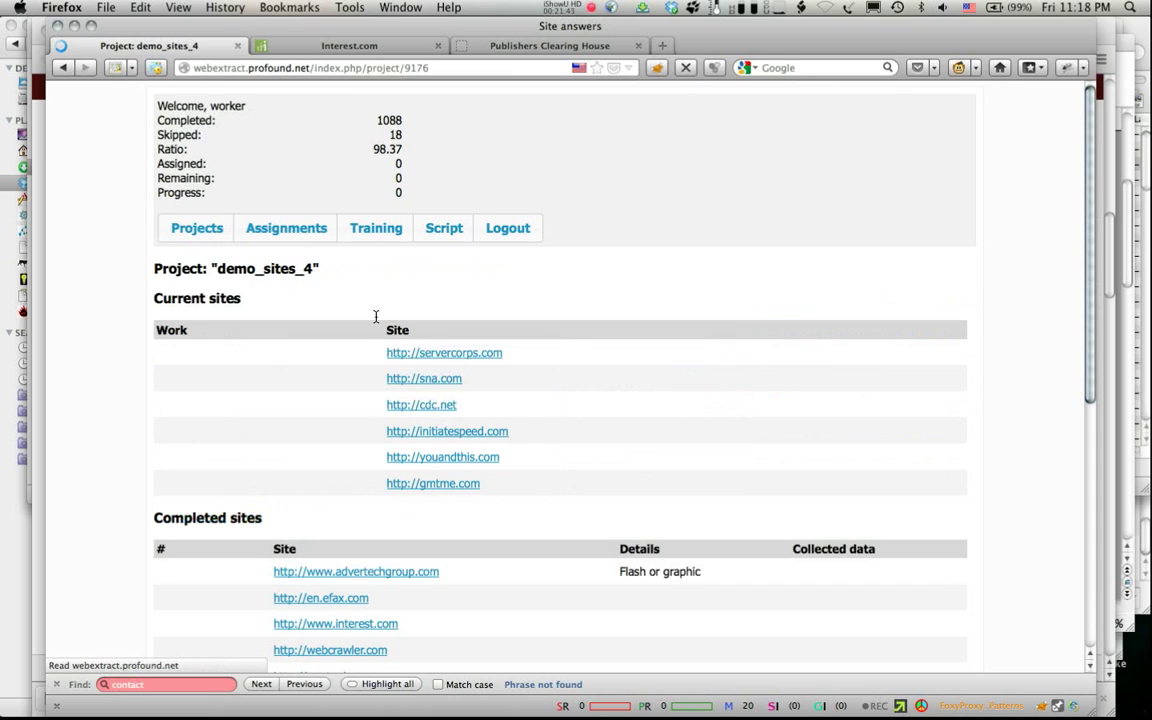
mouse_move(188, 480)
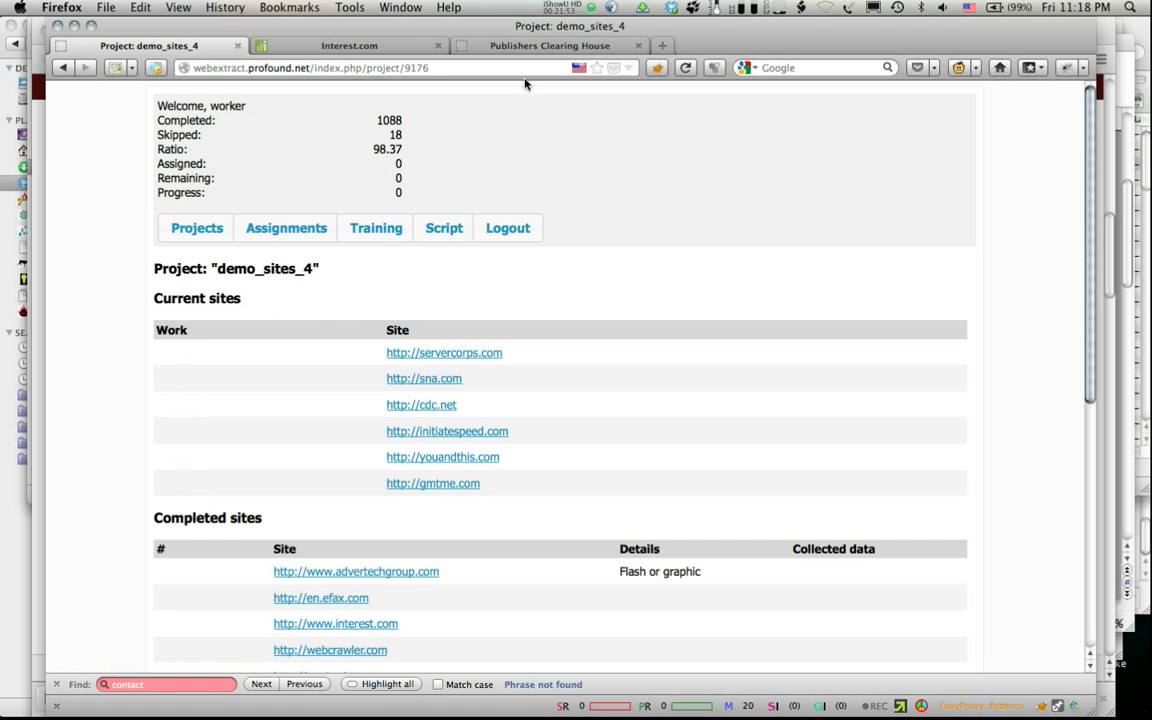
Step: Close the leftover Publishers Clearing House and Interest.com pages
click(531, 48)
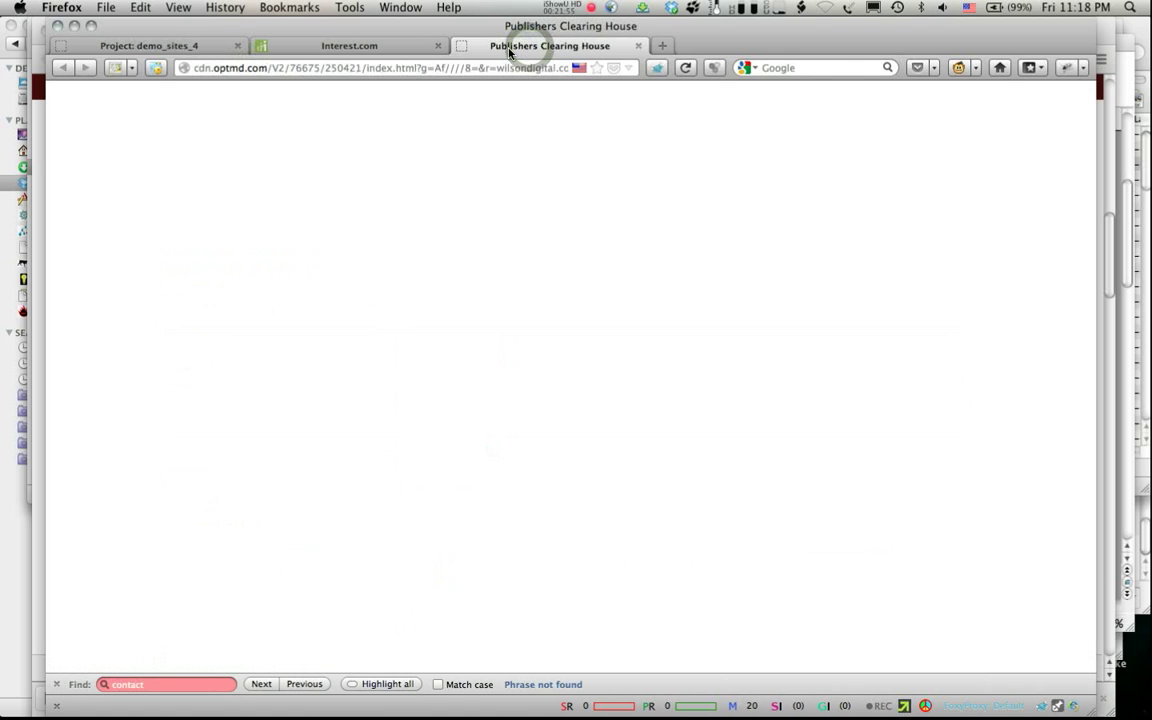
key(super+w)
click(336, 45)
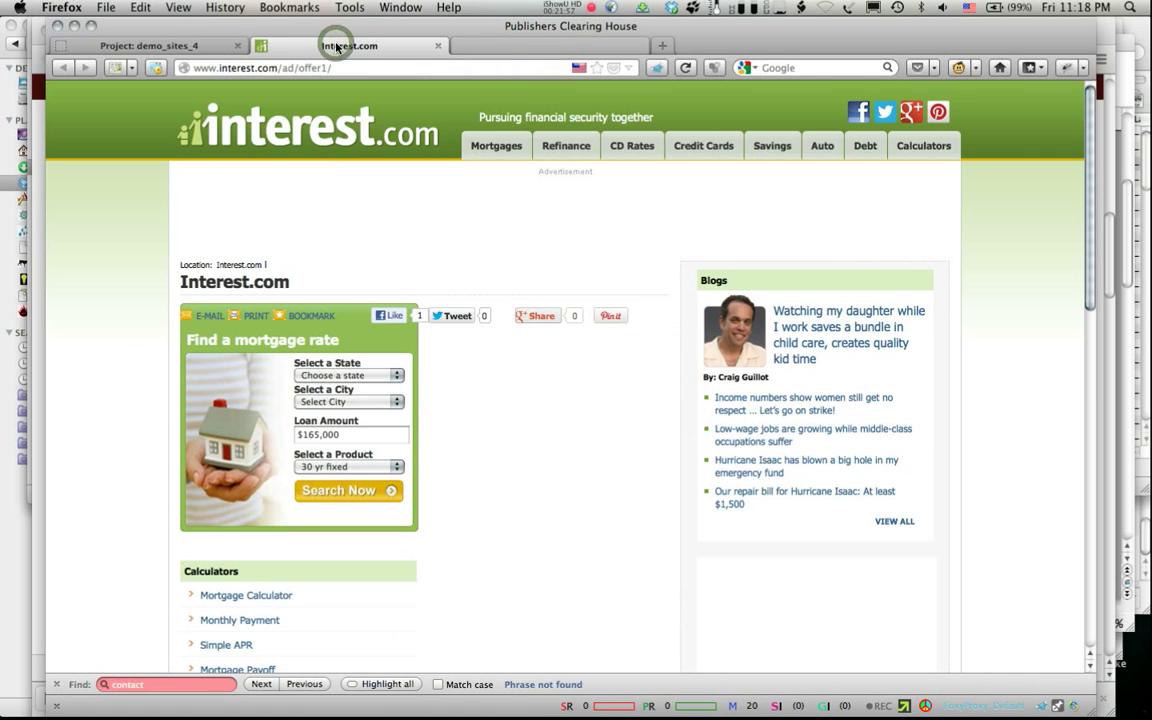
key(super+w)
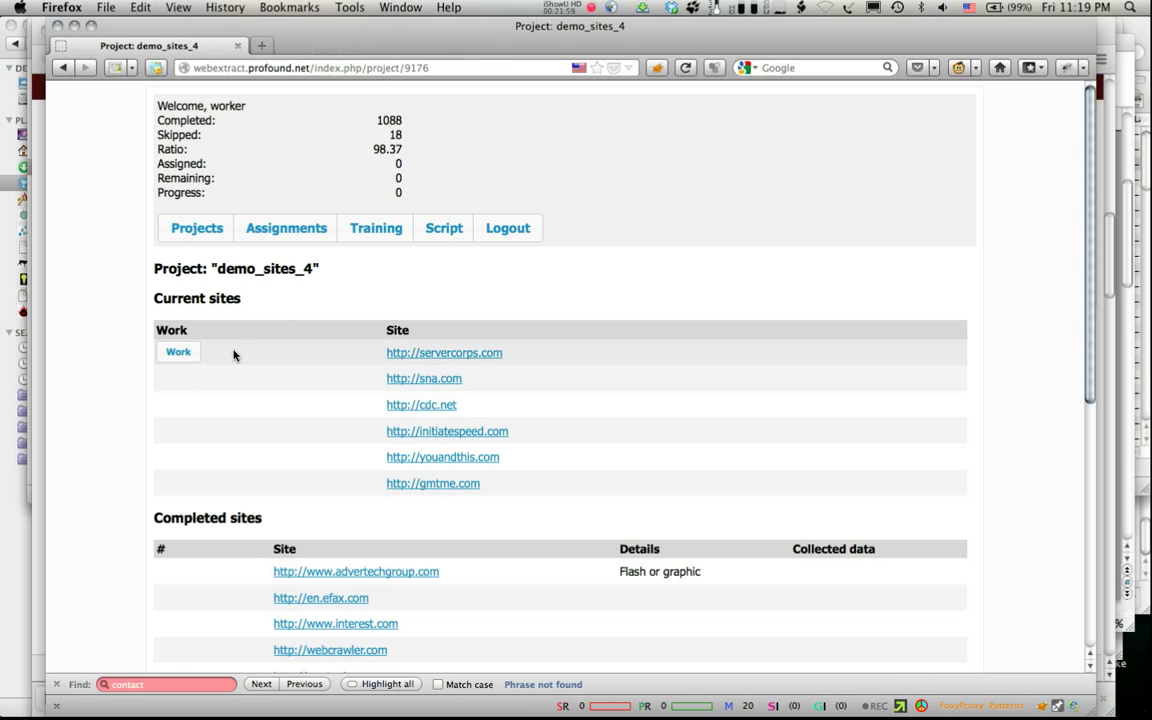
Step: Open servercorps.com's and sna.com's work pages in new tabs from the demo_sites_4 project page
right_click(176, 358)
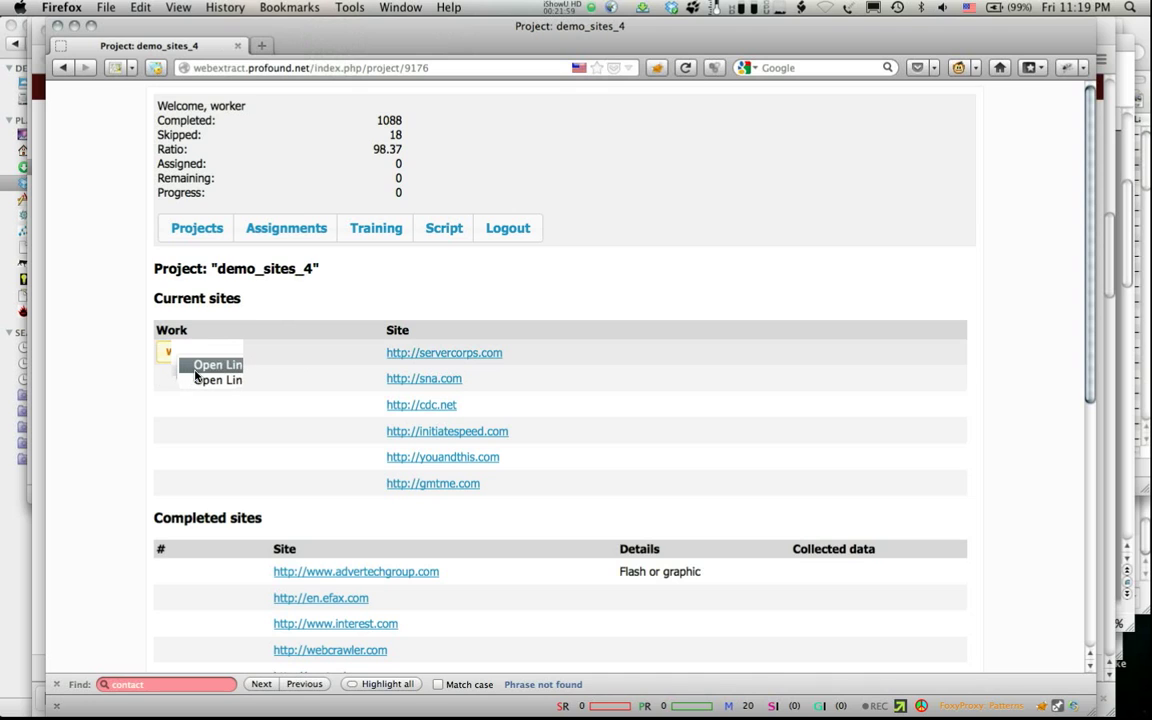
click(200, 378)
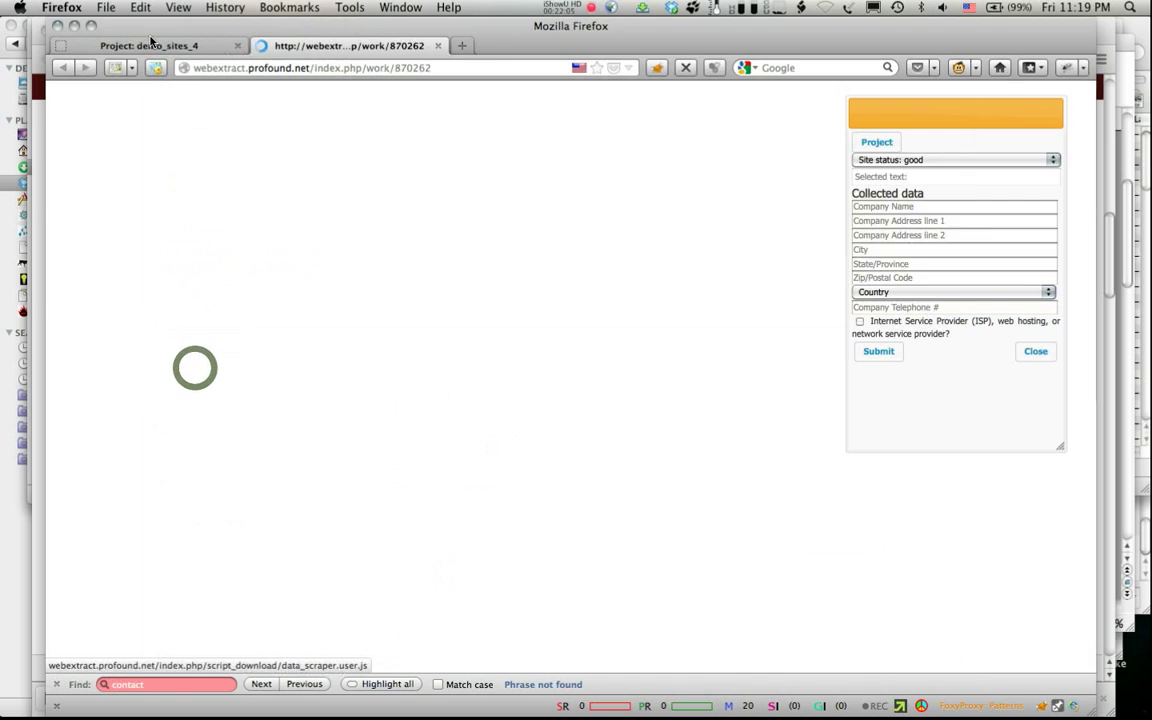
click(150, 42)
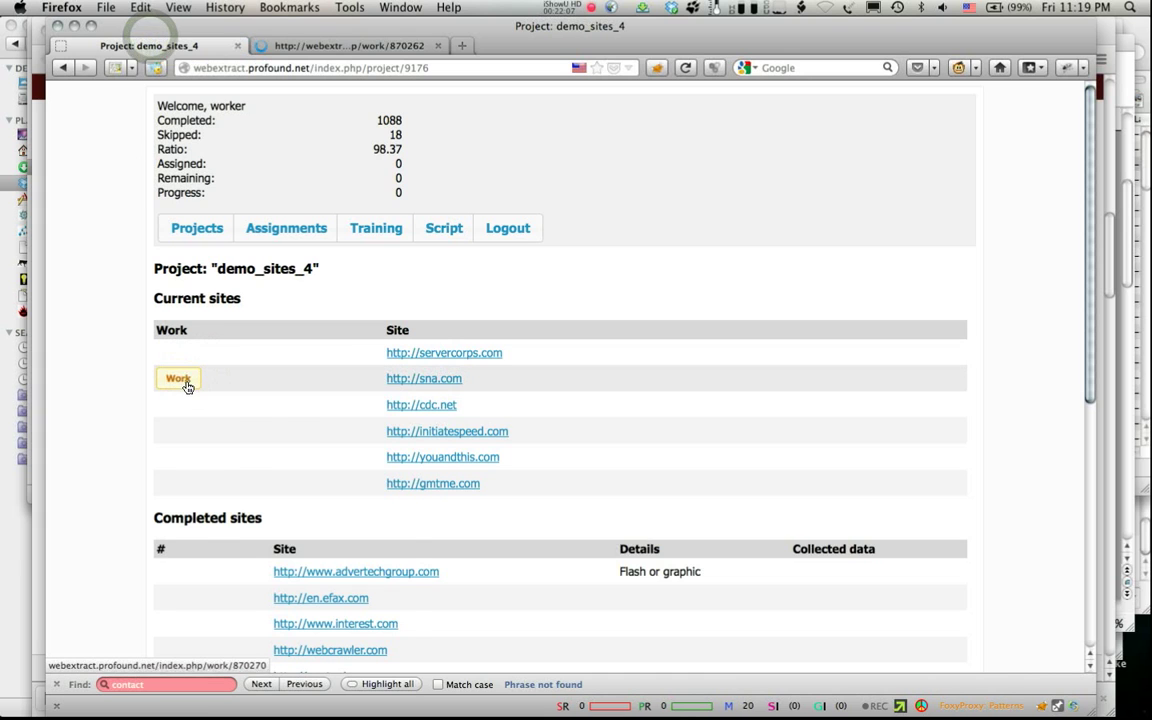
right_click(182, 379)
click(190, 391)
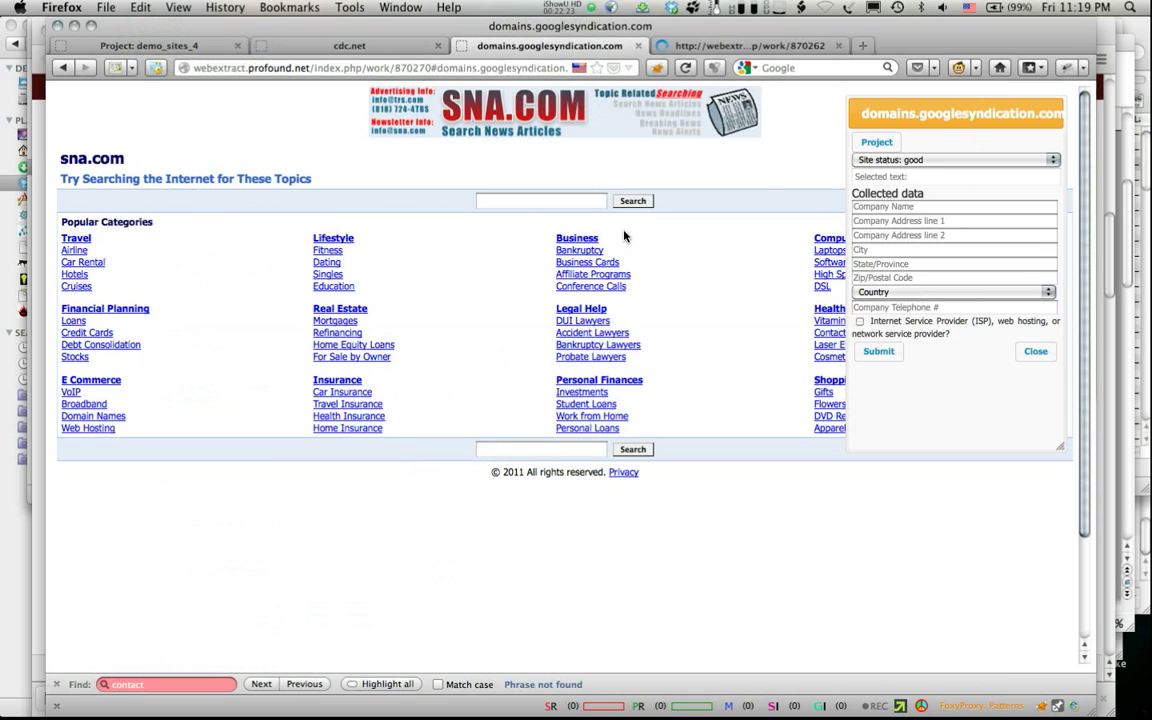
Step: Set sna.com and cdc.net site status to 'Ads Portal. Nothing but Ads.'
click(910, 160)
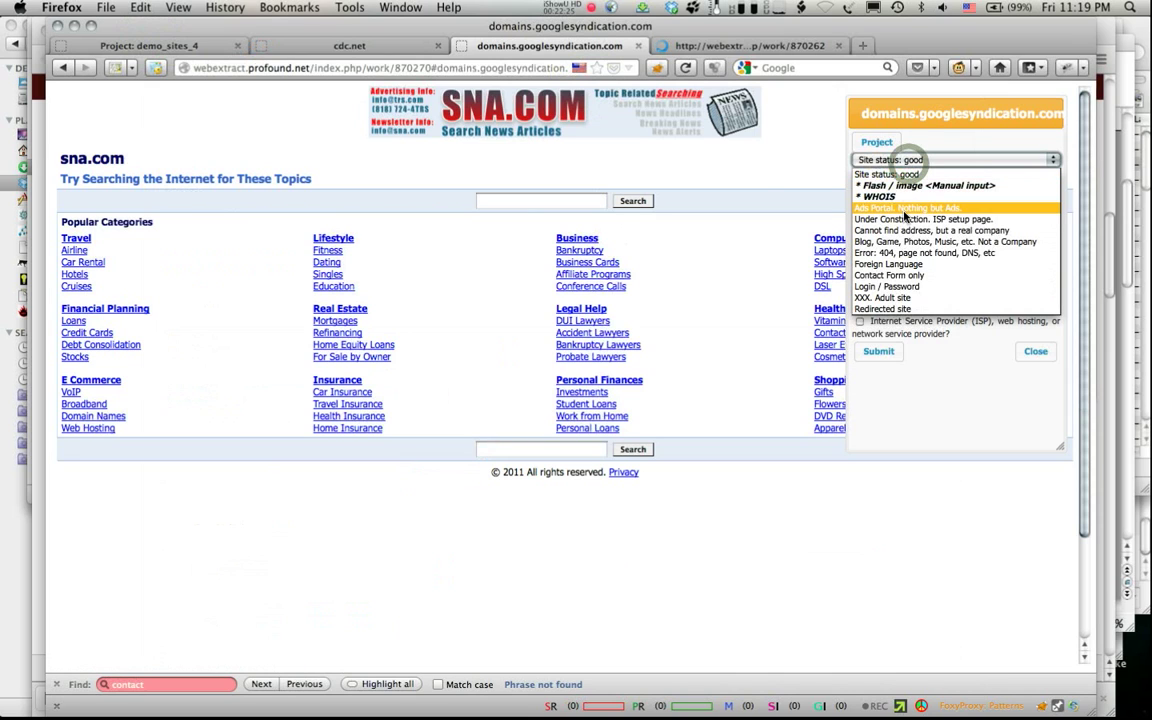
click(905, 208)
click(697, 45)
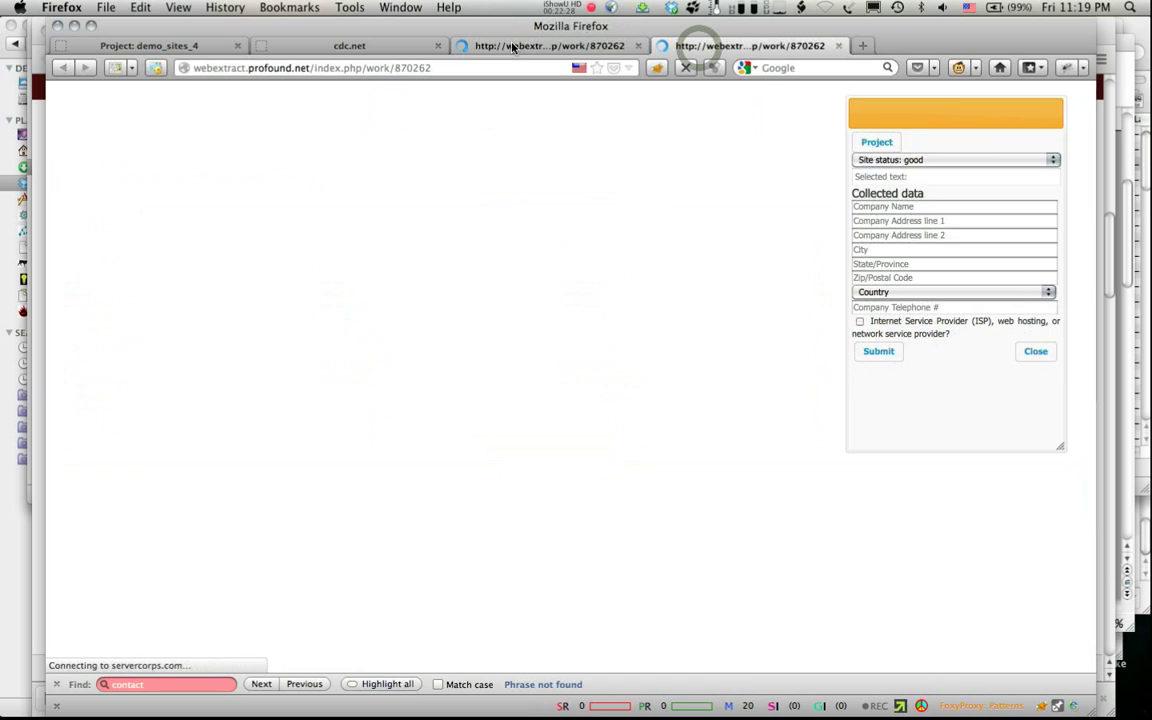
click(385, 45)
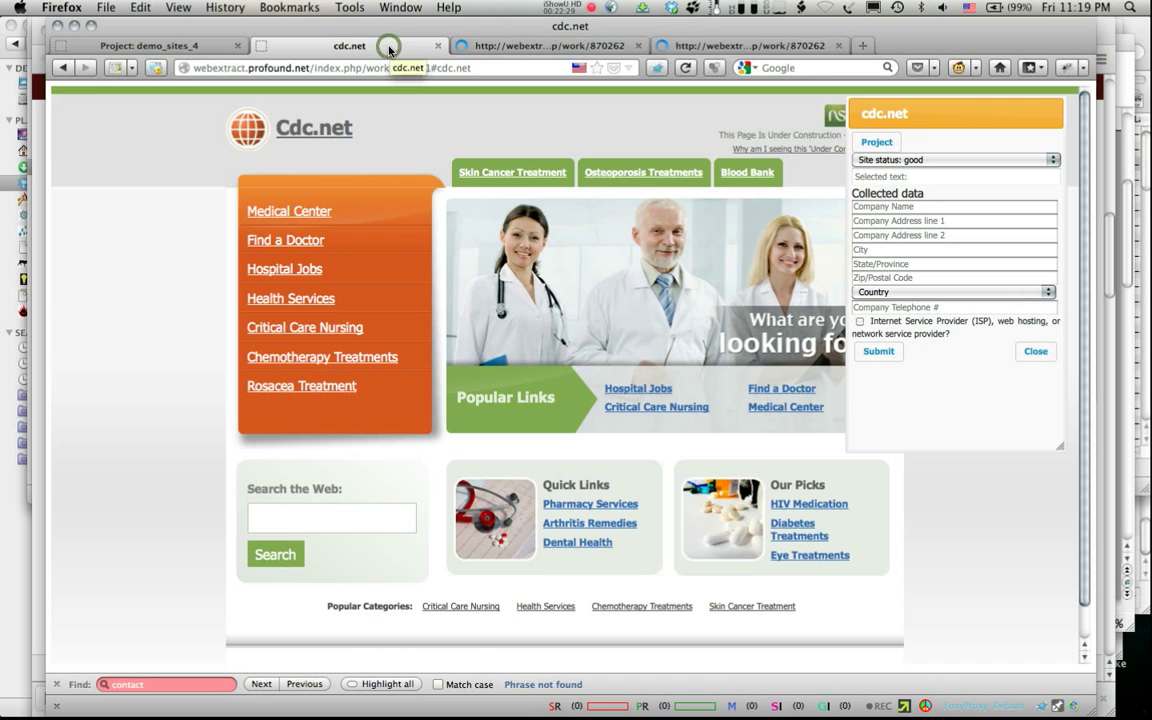
click(893, 161)
click(880, 208)
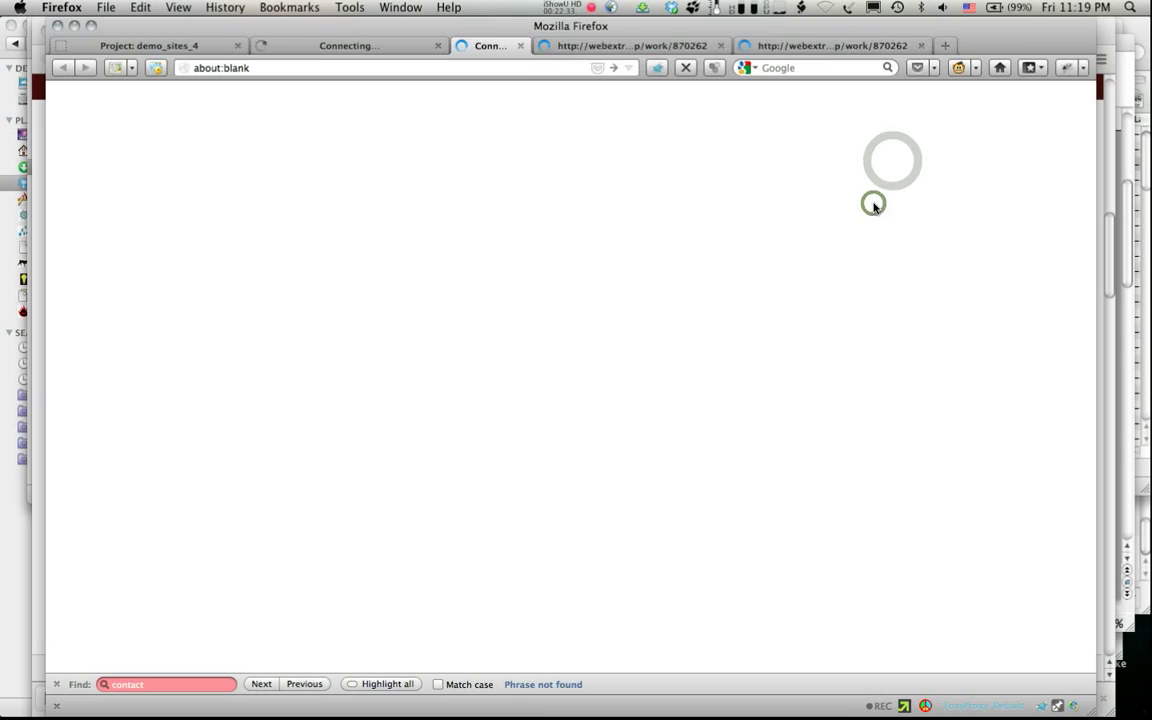
Step: Close the Cdc.net pop-under page and return to the demo_sites_4 project page
click(376, 50)
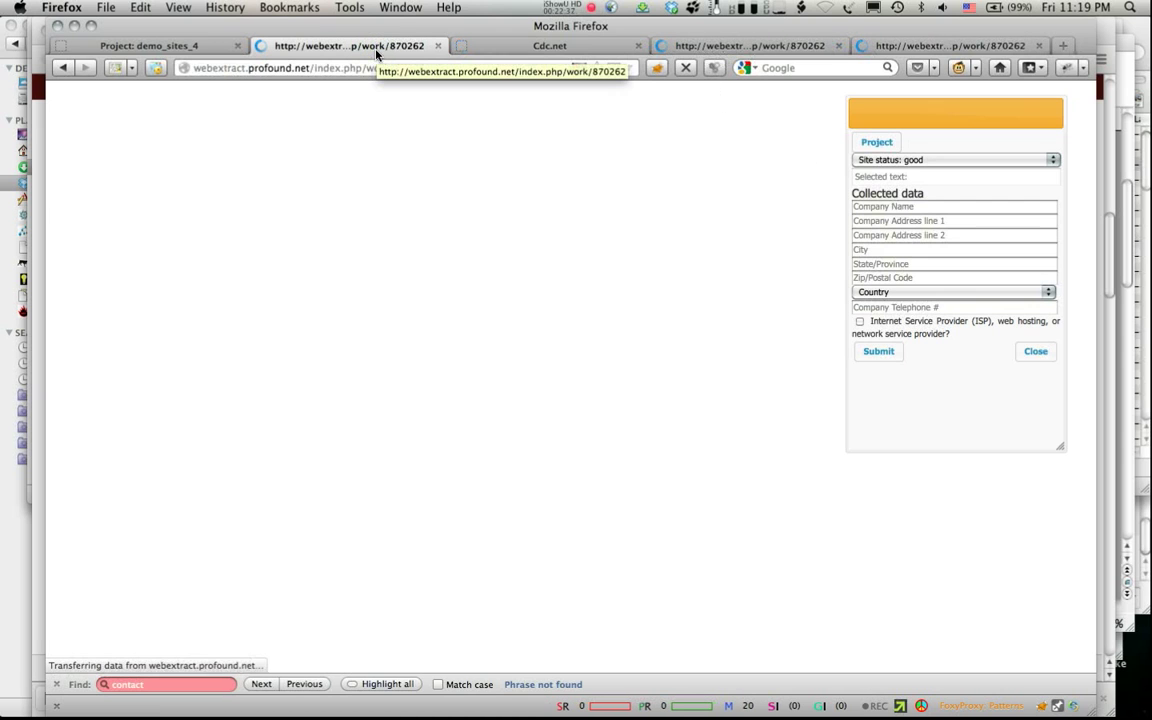
click(531, 46)
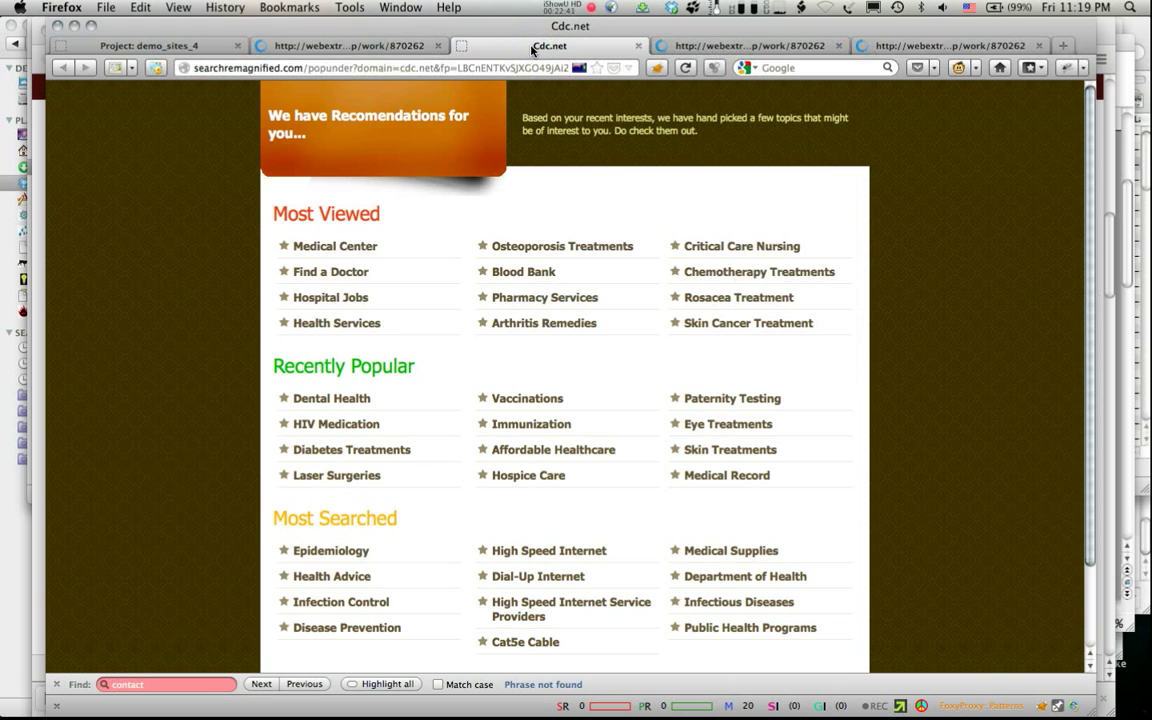
key(super+w)
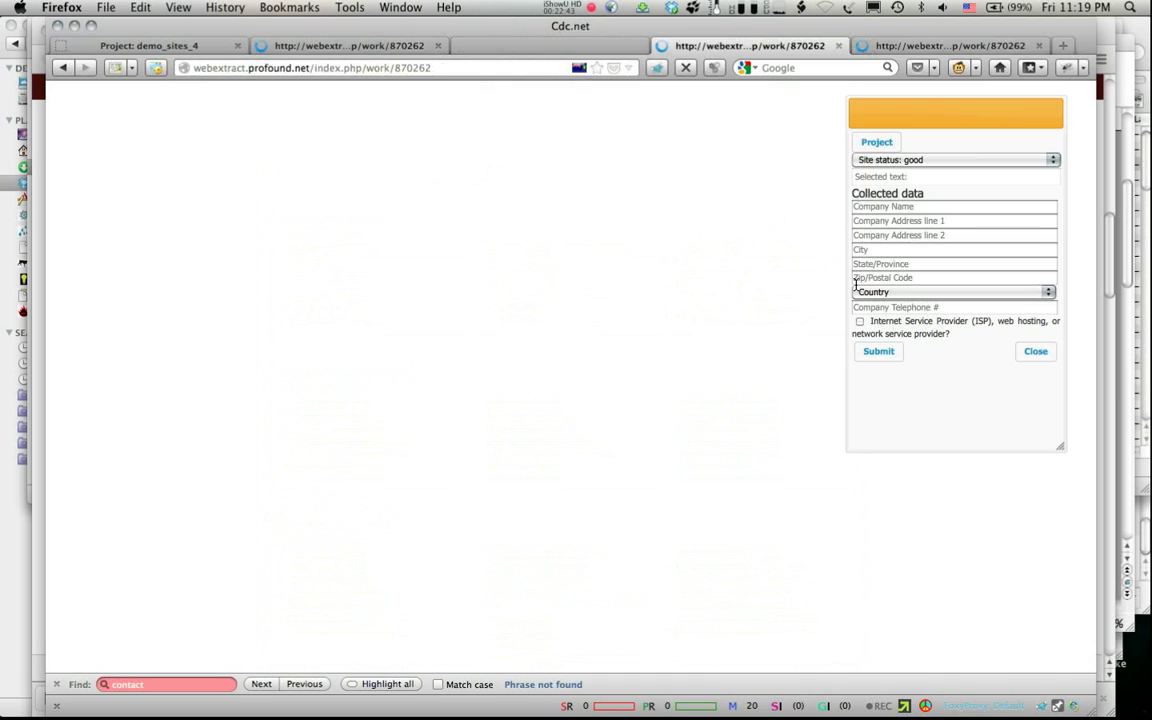
click(760, 45)
click(352, 45)
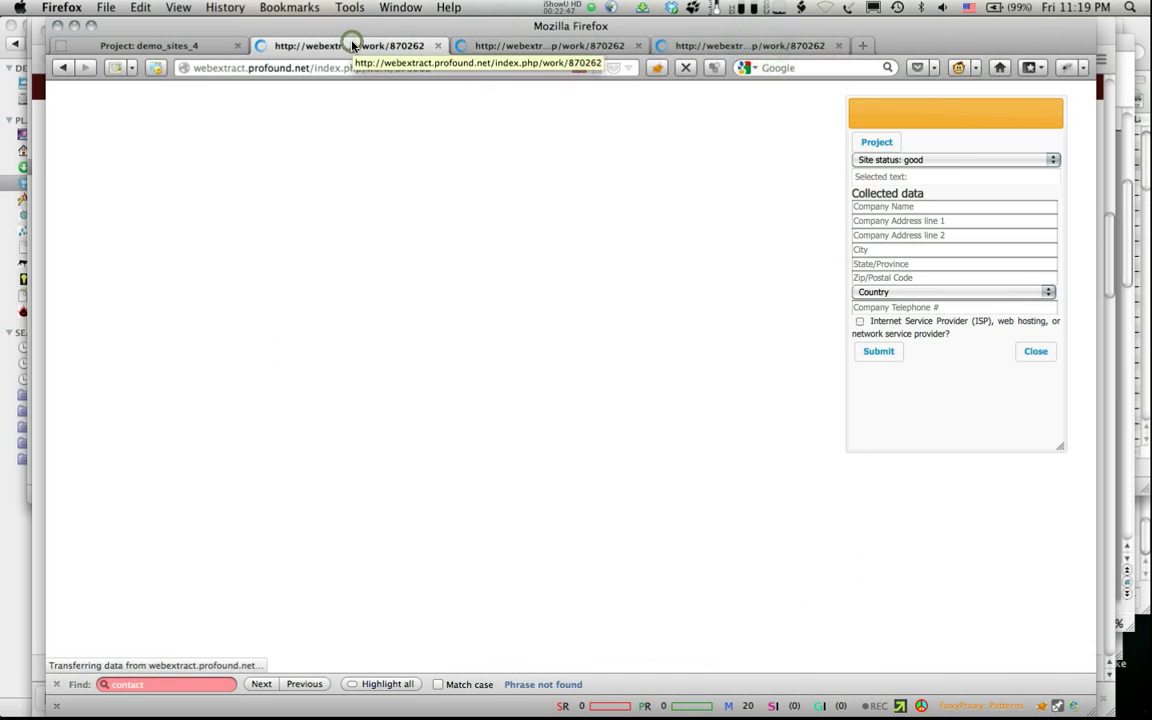
click(123, 46)
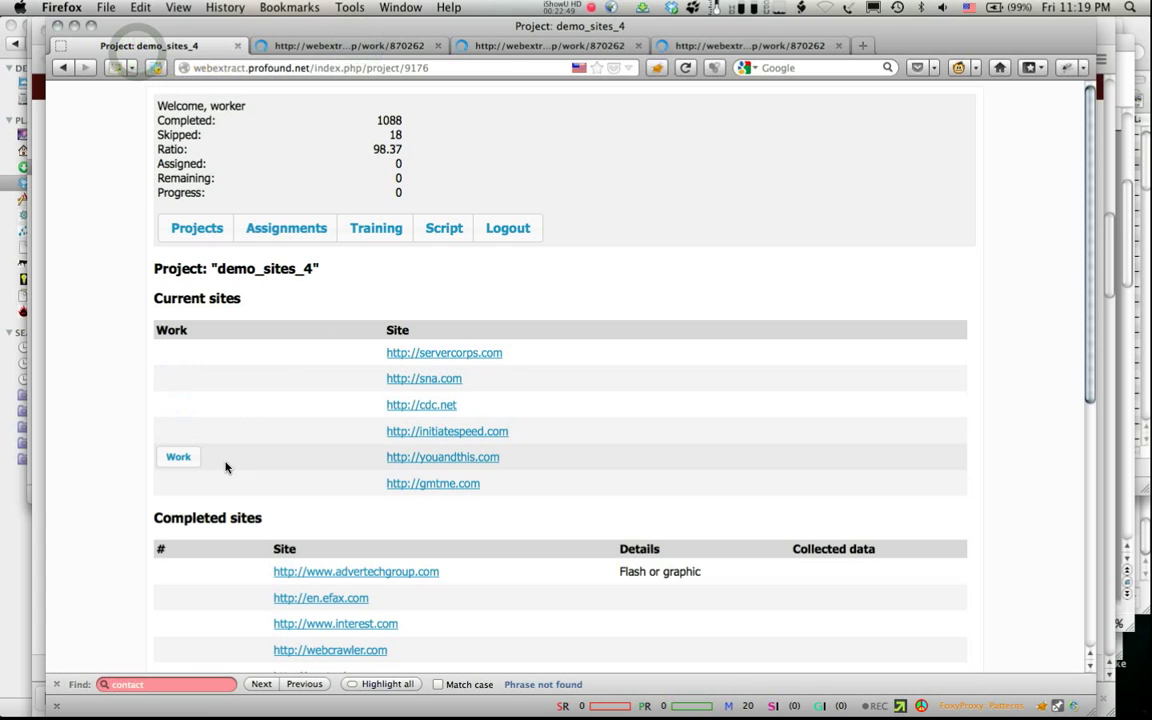
Step: Open gmtme.com's work page in a new tab and flag it 'Ads Portal. Nothing but Ads.'
right_click(175, 479)
click(255, 236)
click(410, 50)
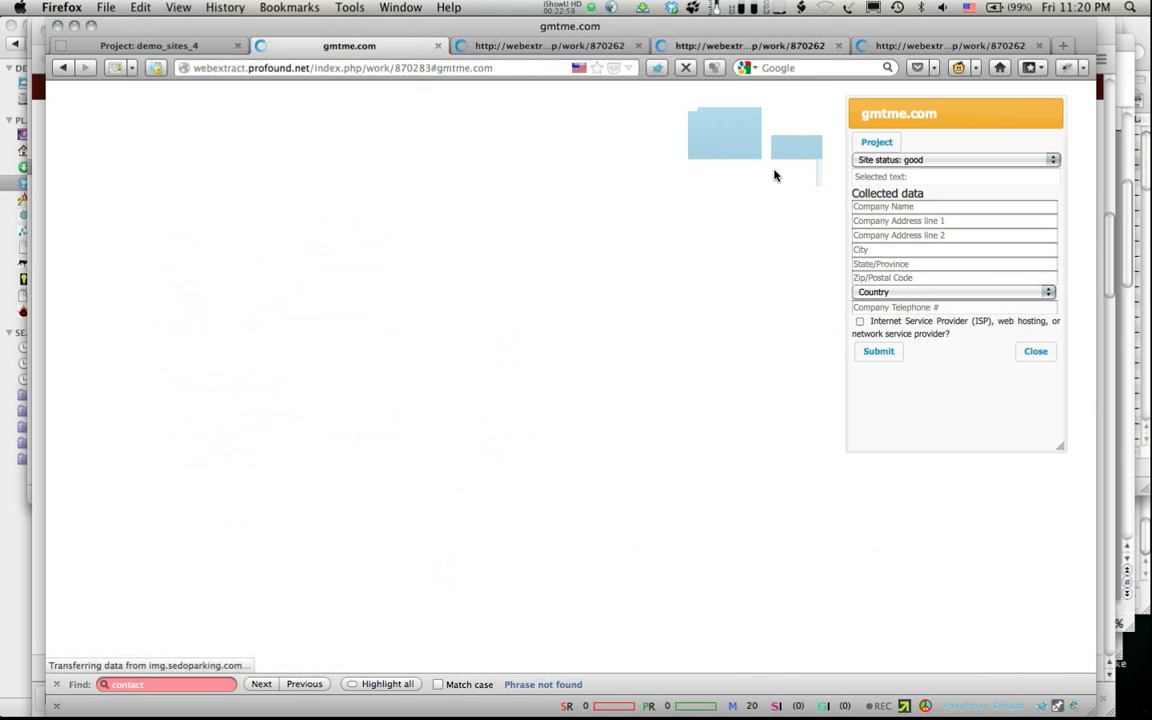
click(852, 160)
click(879, 211)
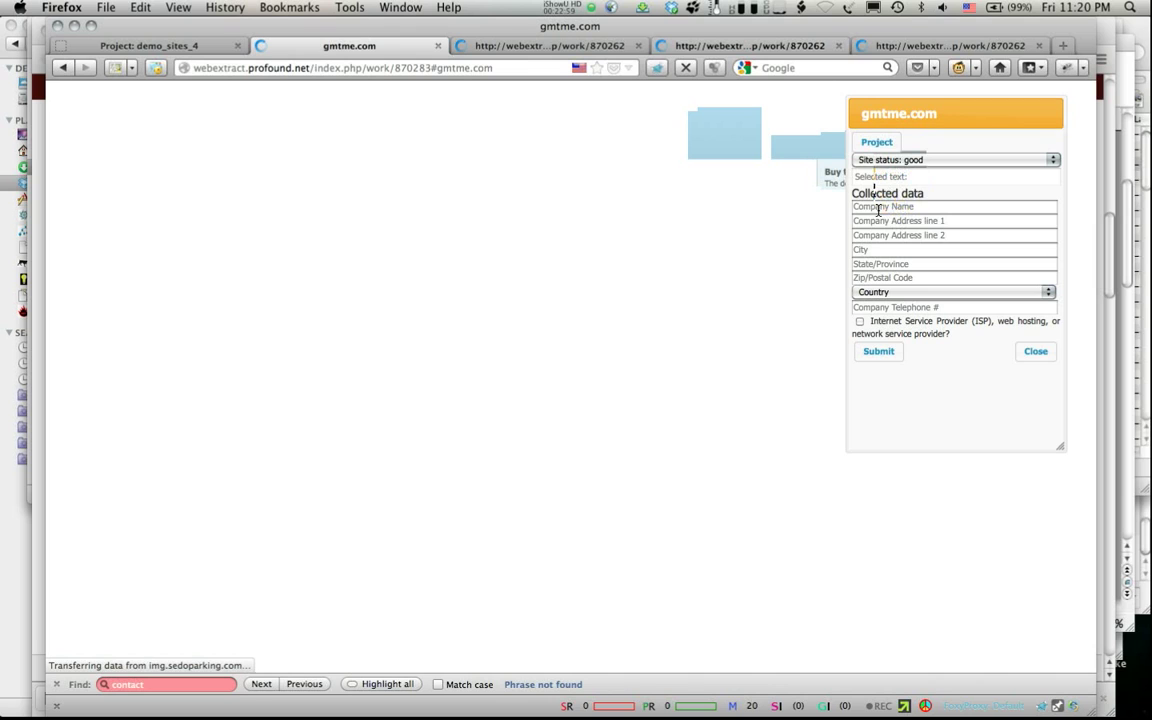
click(520, 47)
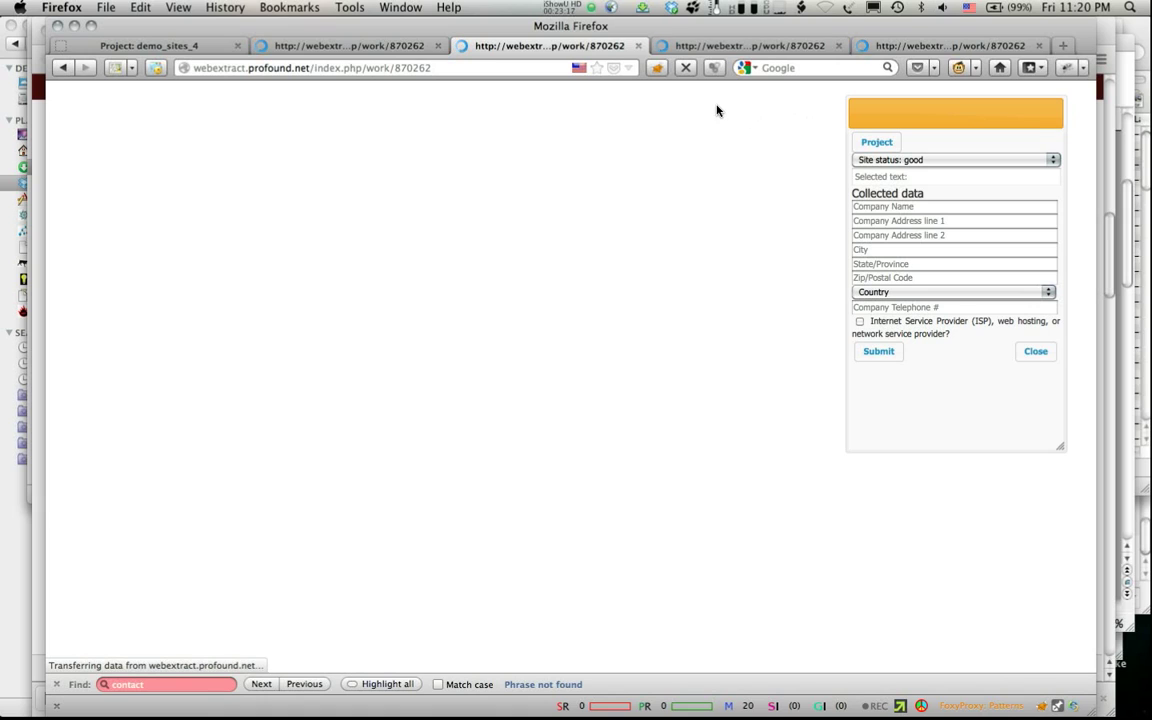
Step: Switch from the demo_sites_4 project page to the pending work tab and drop down its Site status list
click(123, 41)
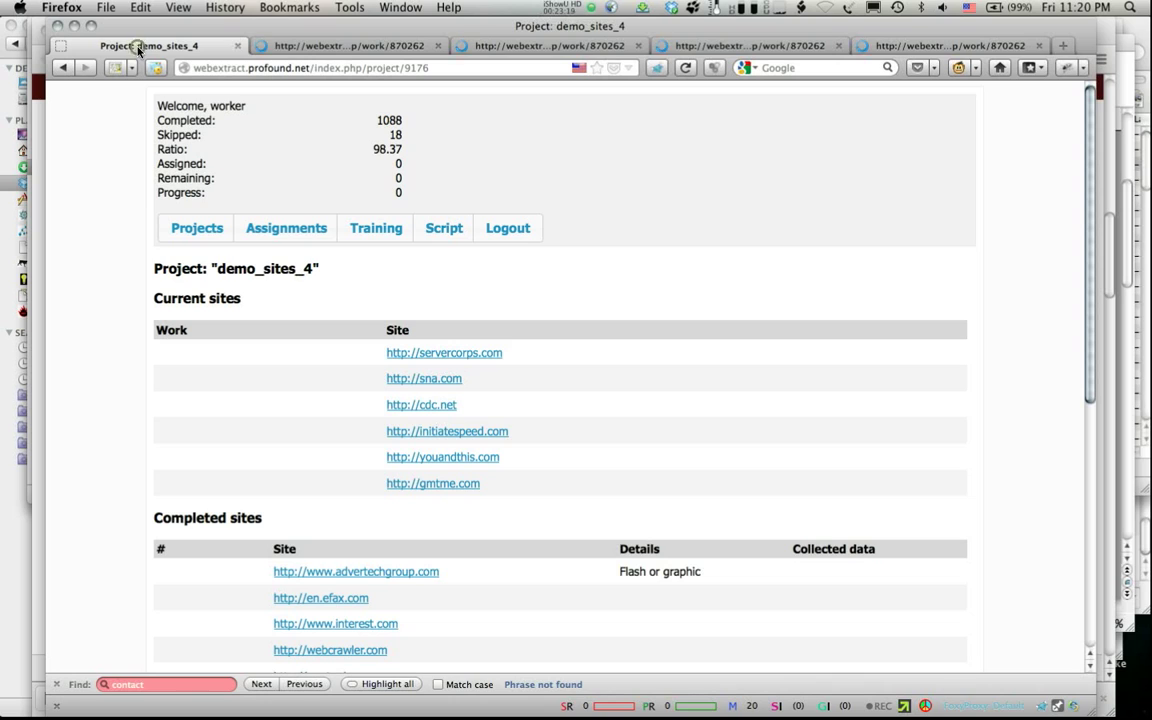
mouse_move(493, 436)
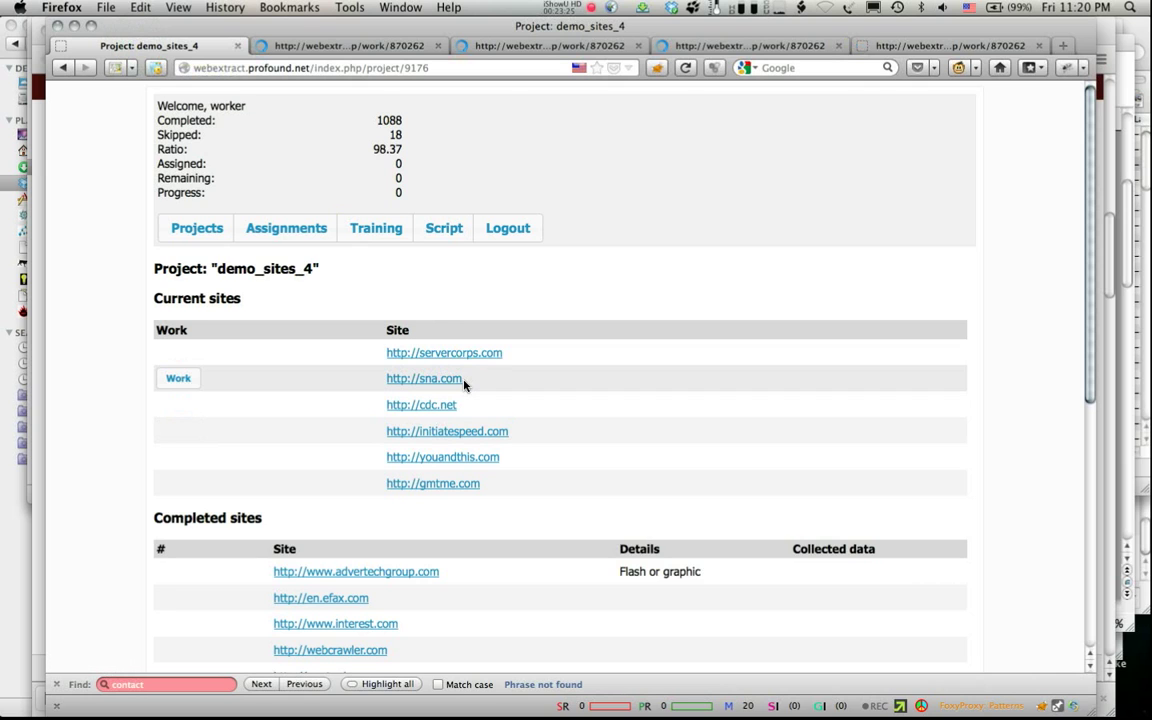
click(378, 45)
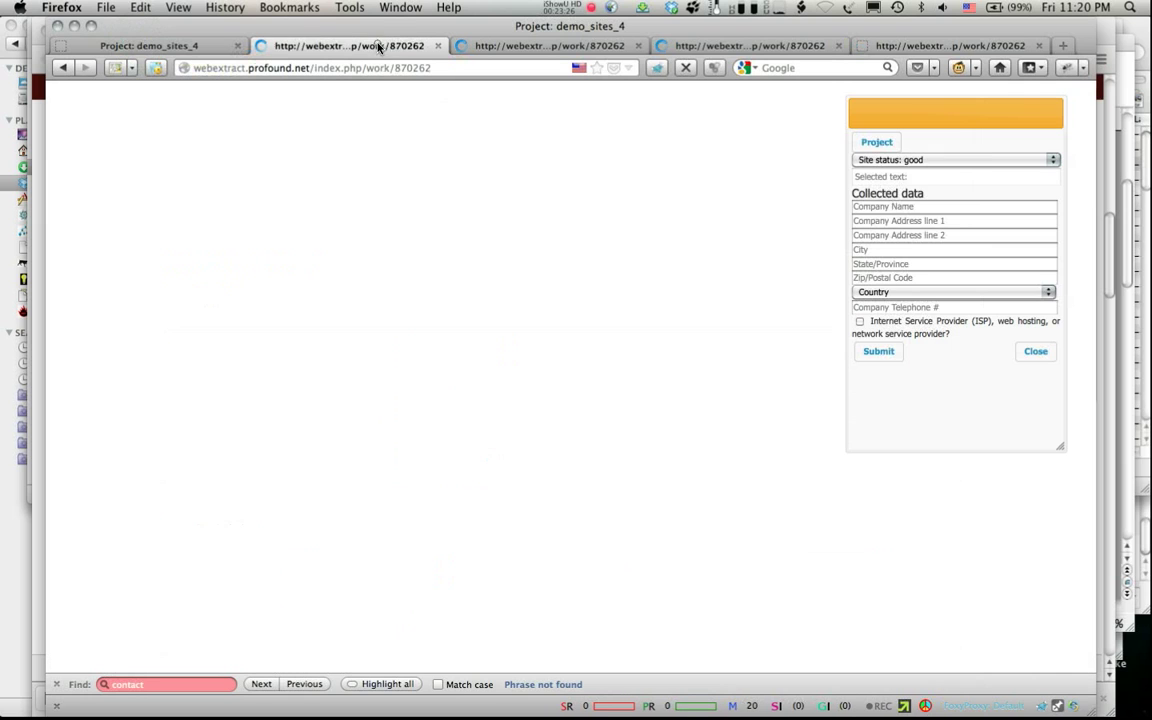
click(979, 160)
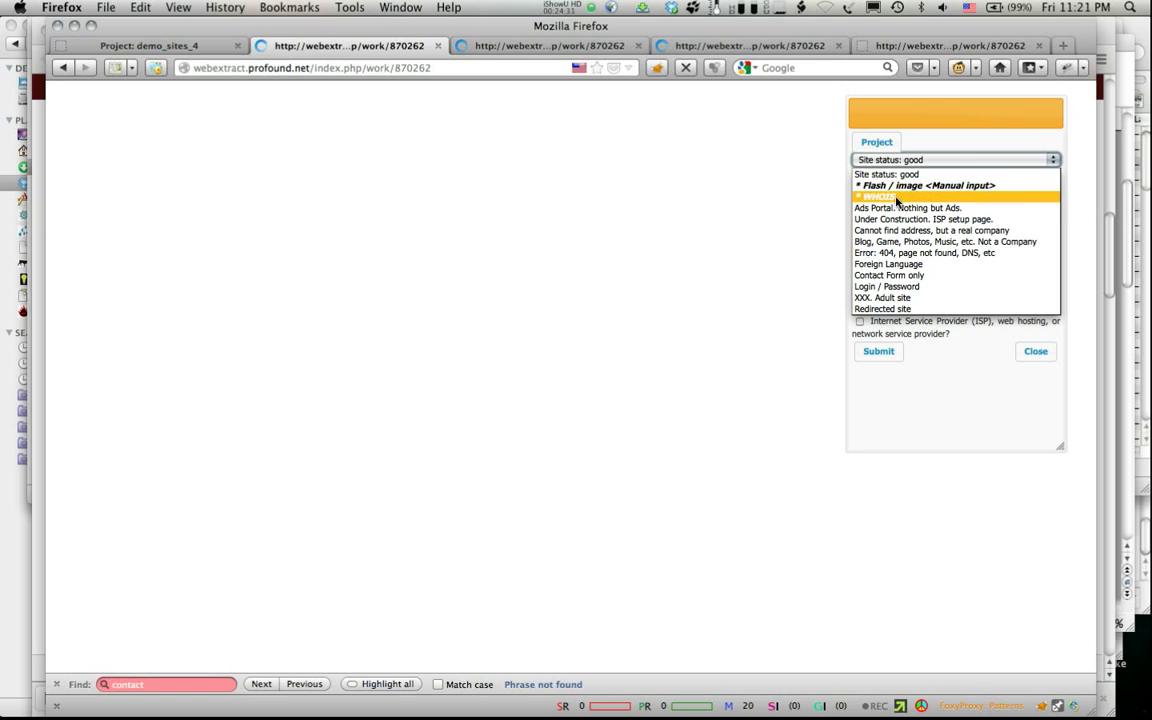
Step: Close the status list unchanged, return to demo_sites_4, and review its completed and 10 flagged sites
click(934, 424)
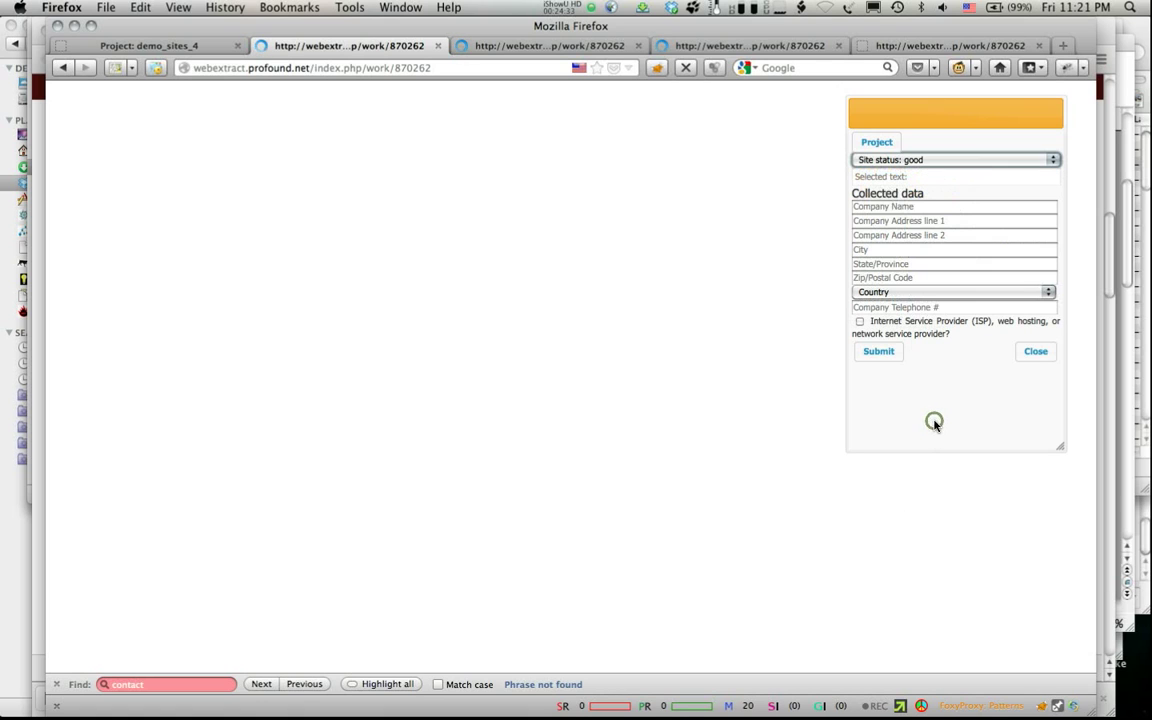
click(878, 146)
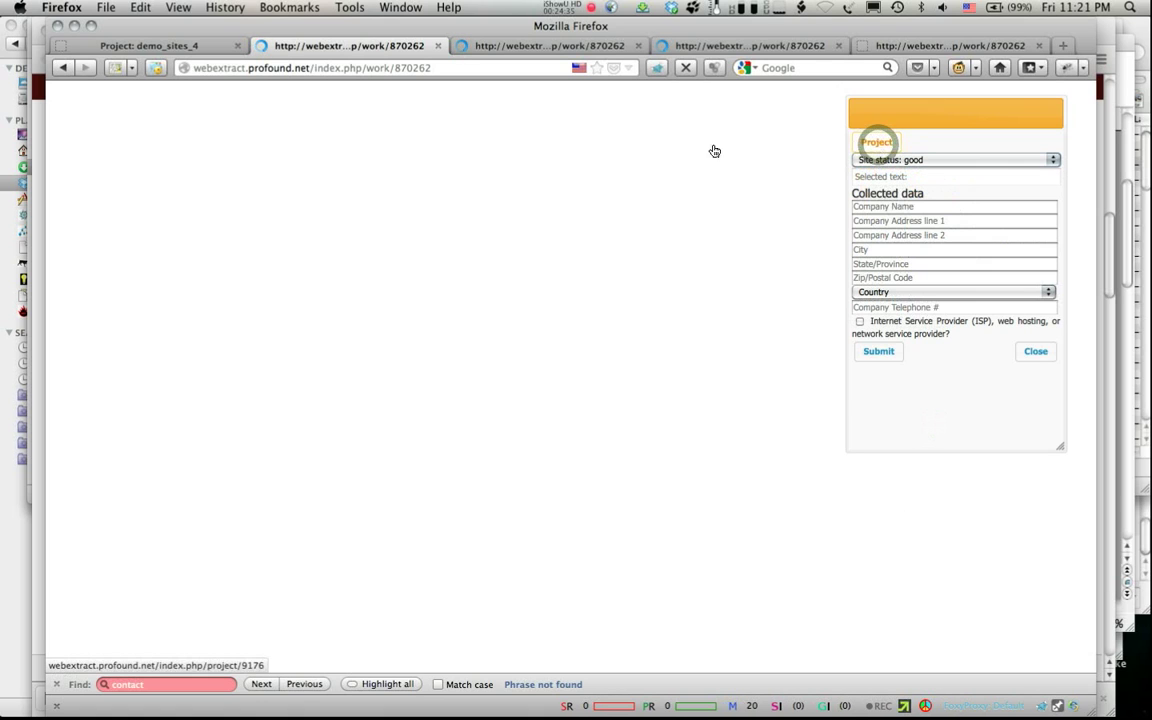
click(143, 46)
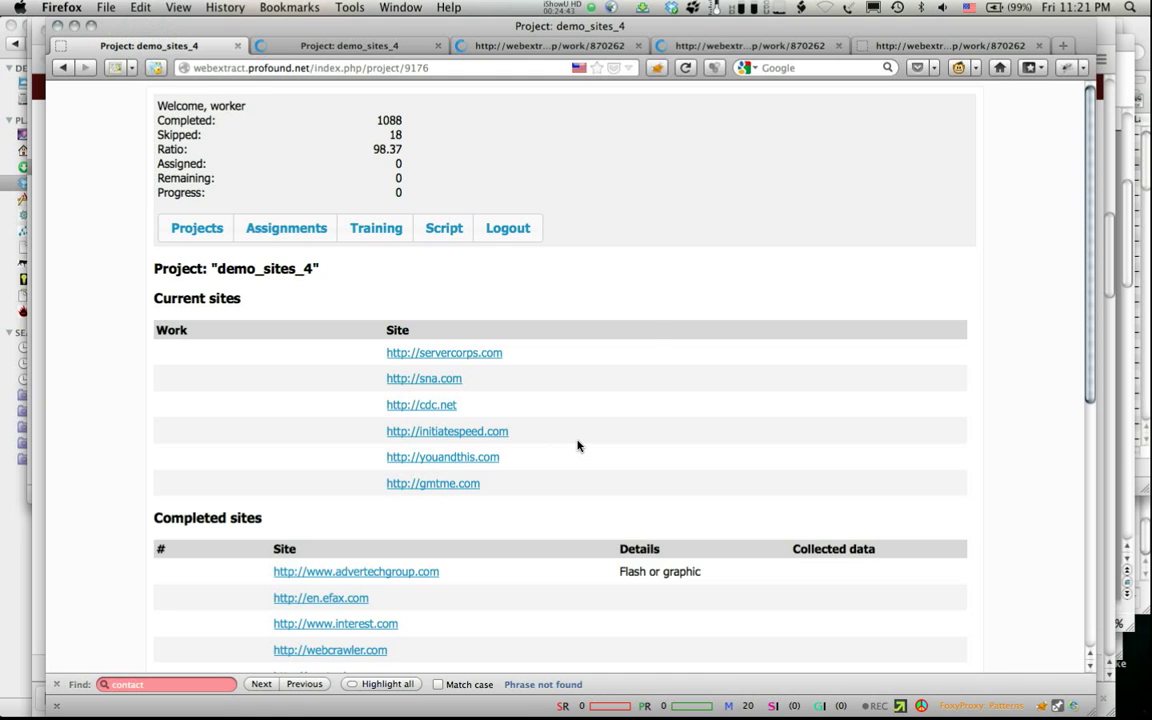
scroll(577, 446, down, 5)
scroll(577, 446, down, 5)
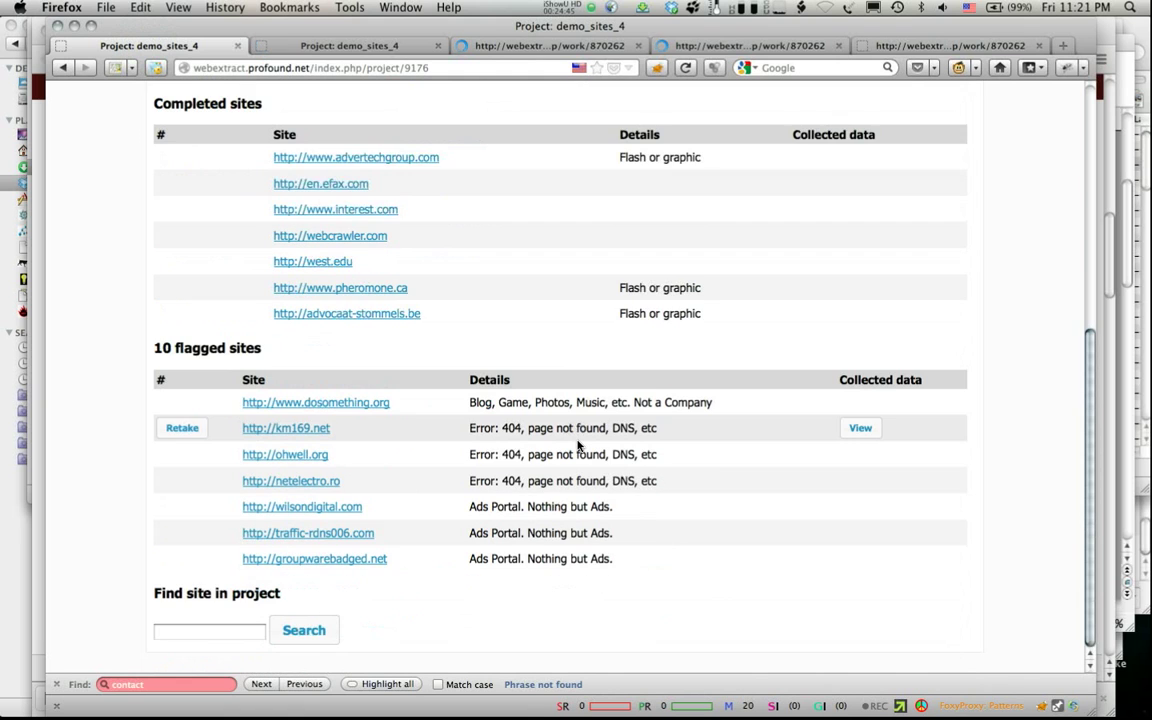
mouse_move(192, 160)
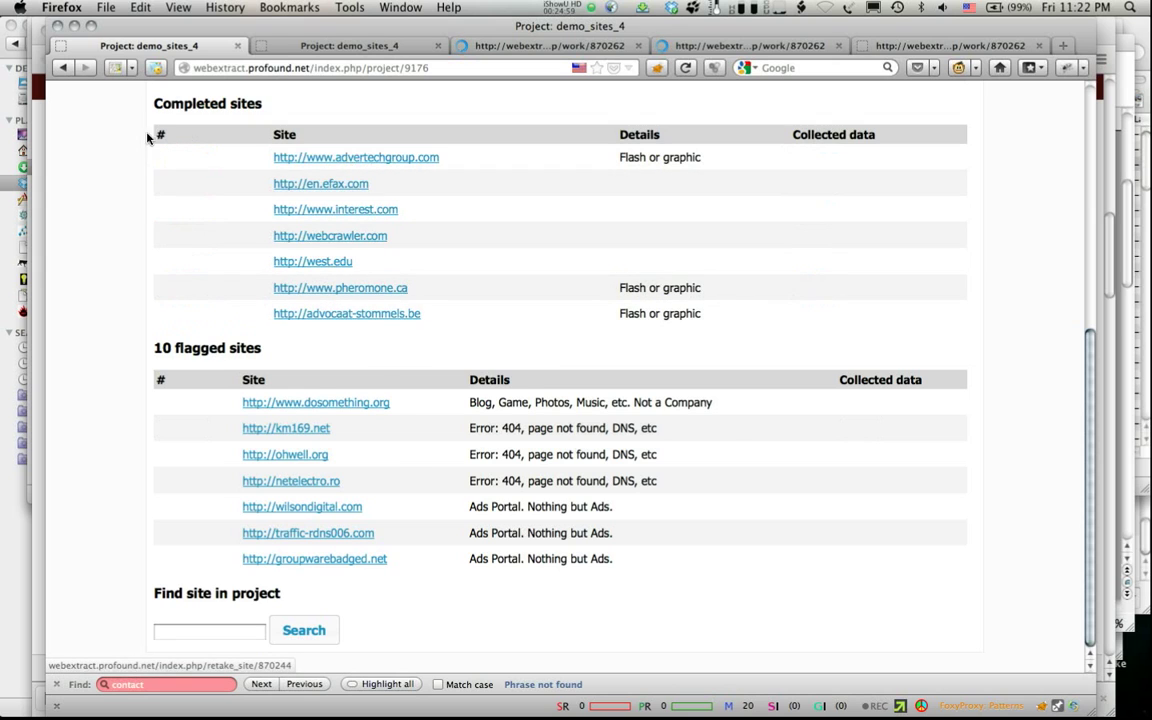
scroll(203, 237, up, 5)
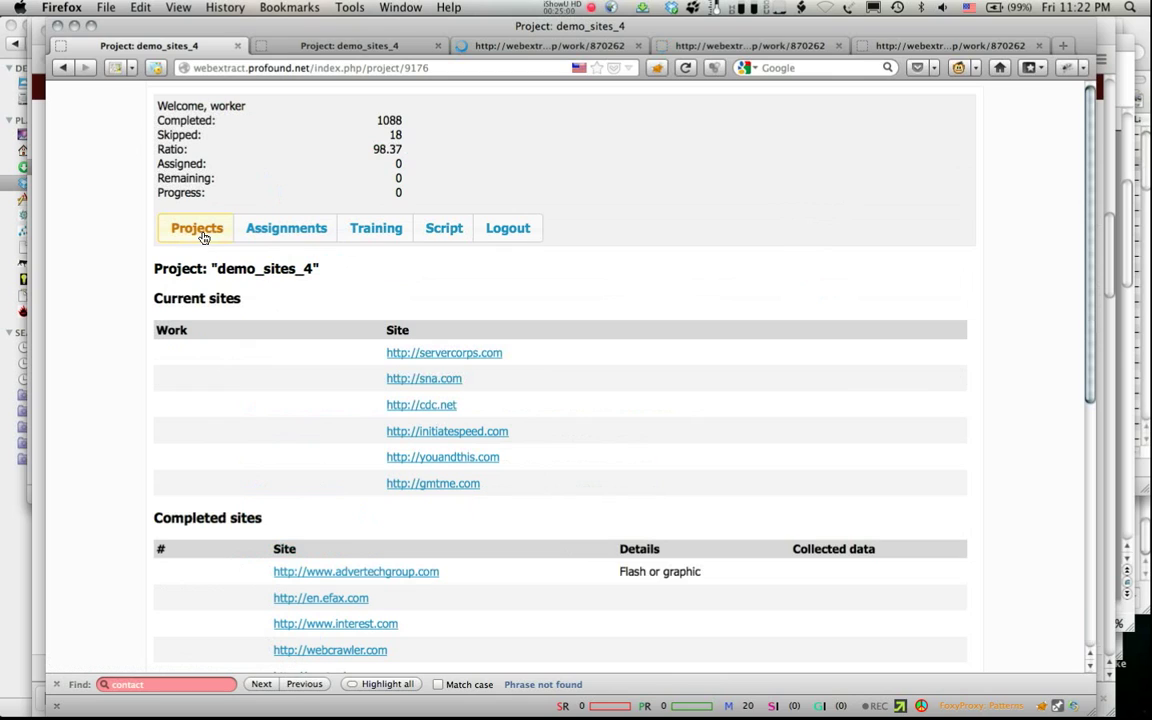